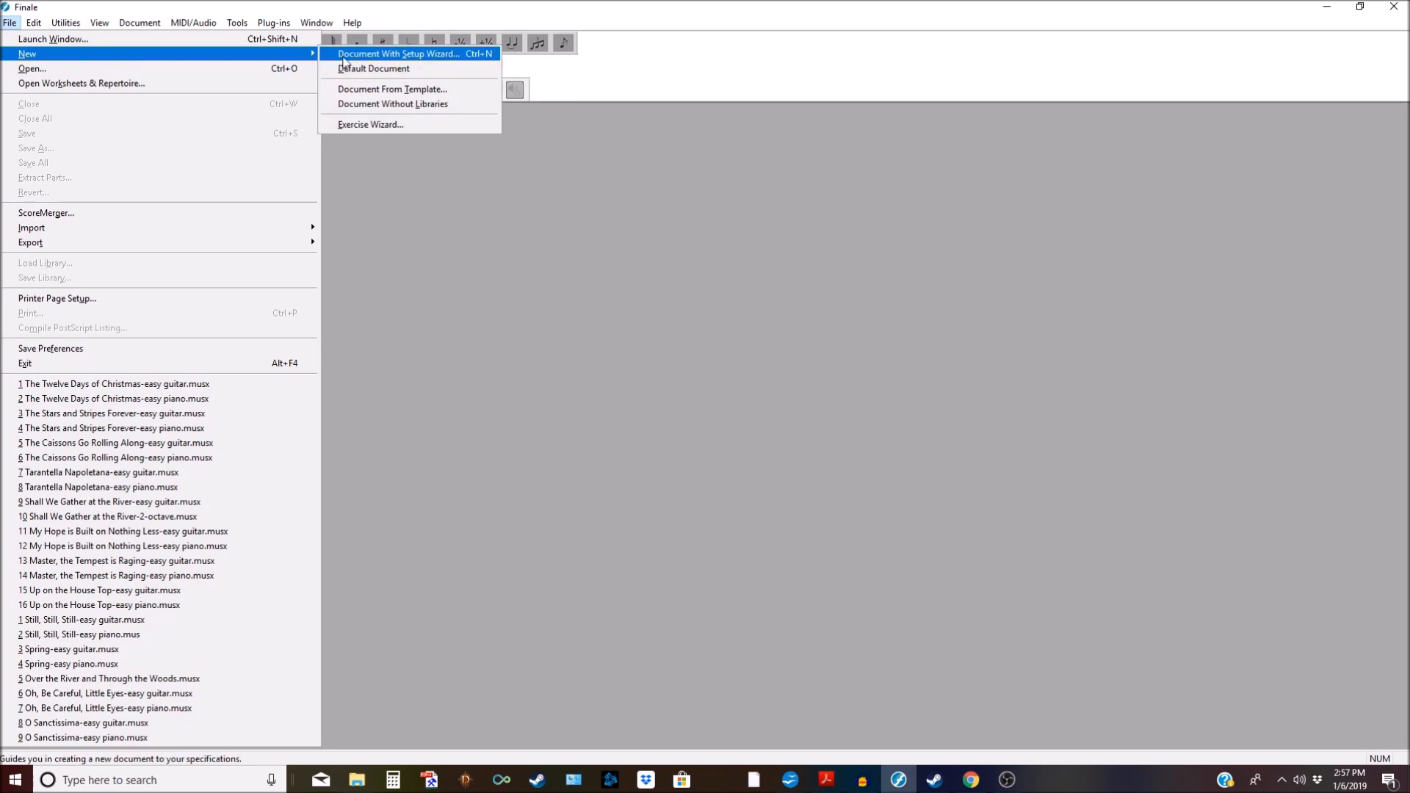
Step: Start a new document with the Setup Wizard, keep the default style, and advance to instrument selection
left_click(376, 56)
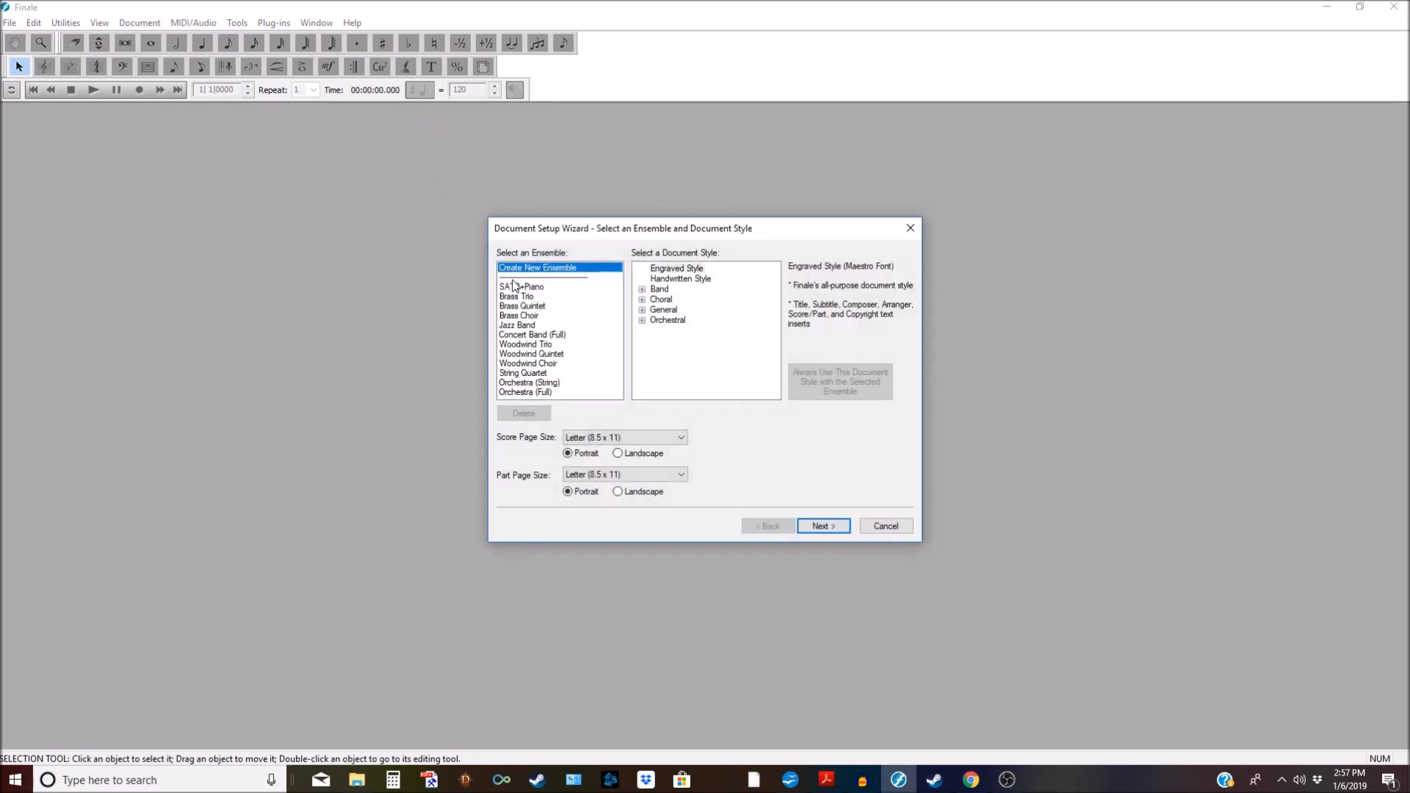
left_click(822, 527)
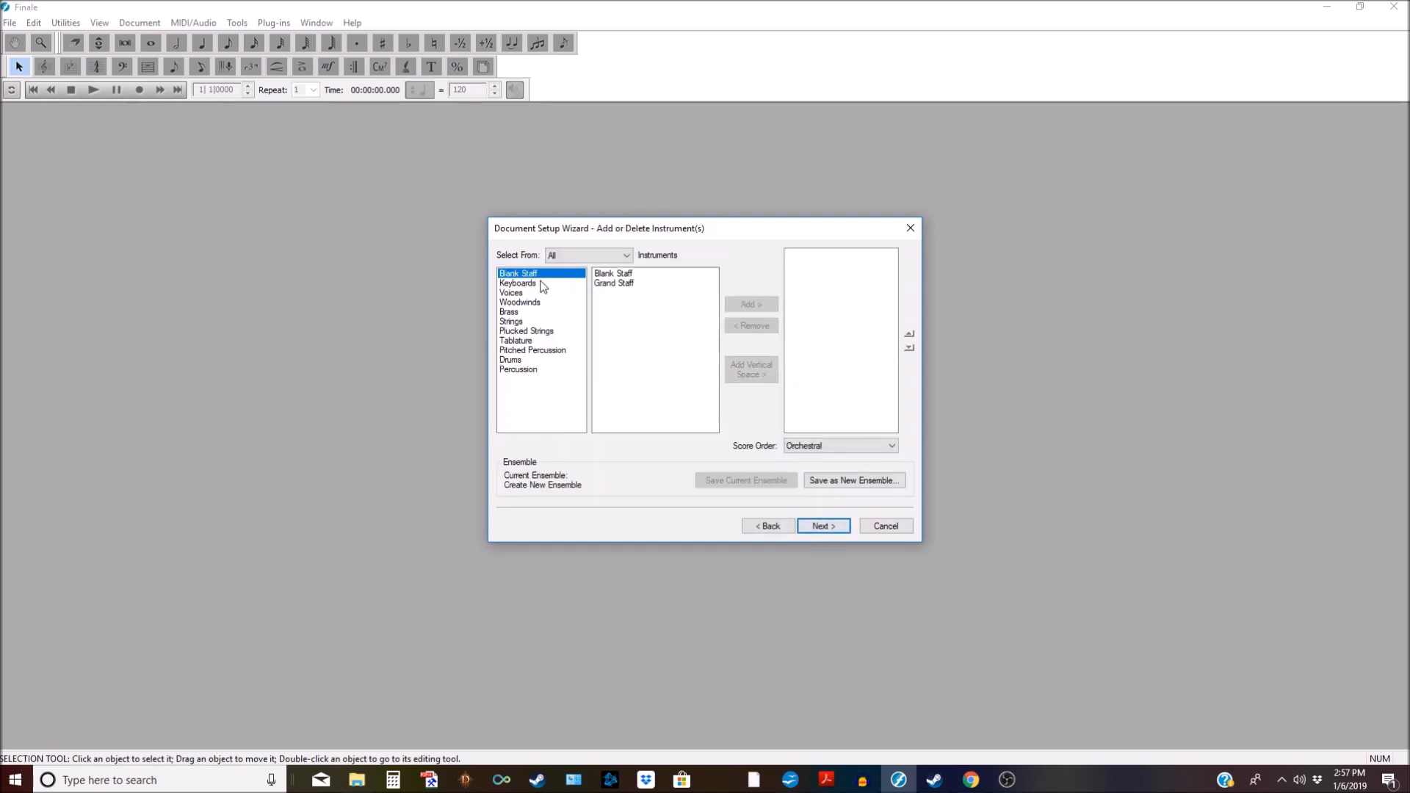
Step: Add Piano (No Staff Name) from the Keyboards group to the score's instruments
left_click(516, 284)
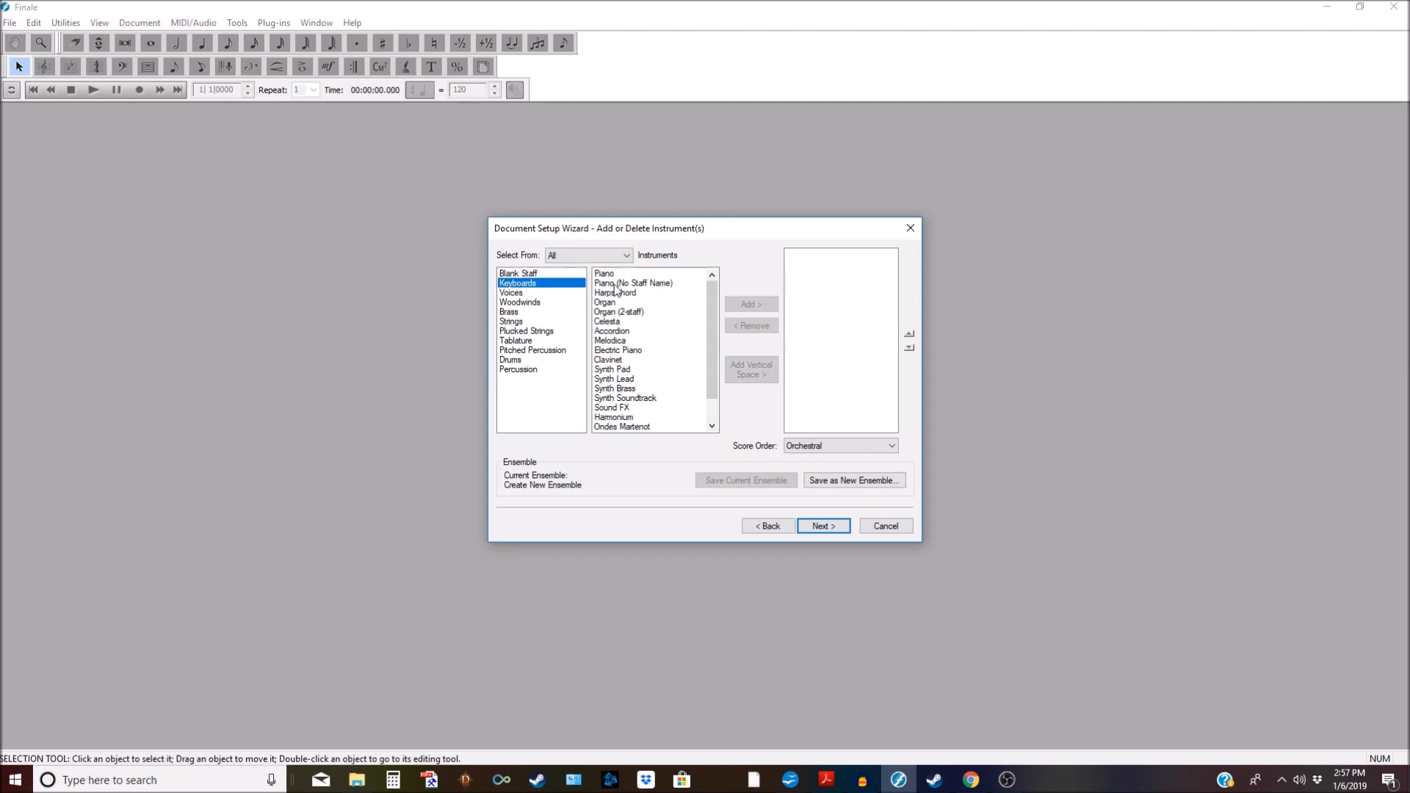
left_click(616, 285)
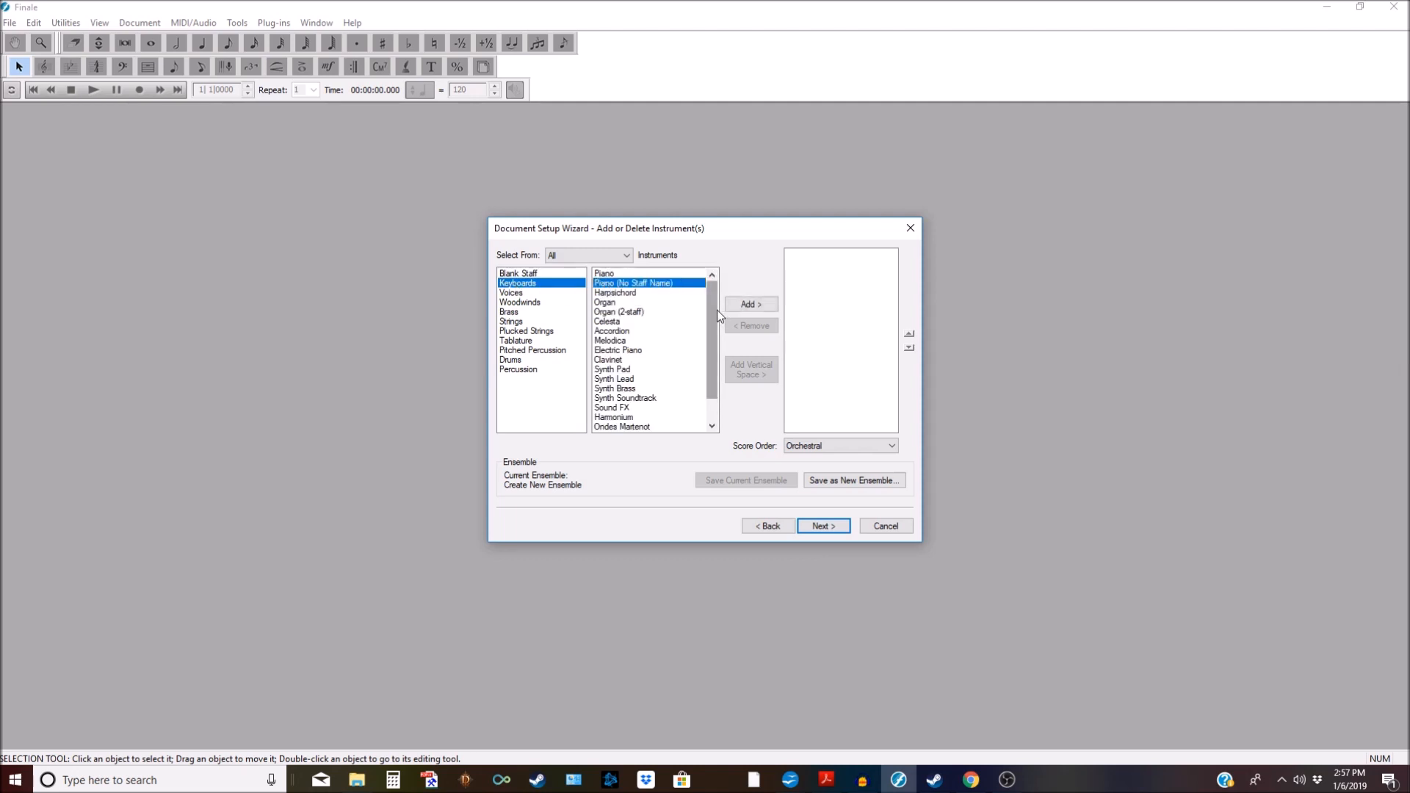
left_click(755, 307)
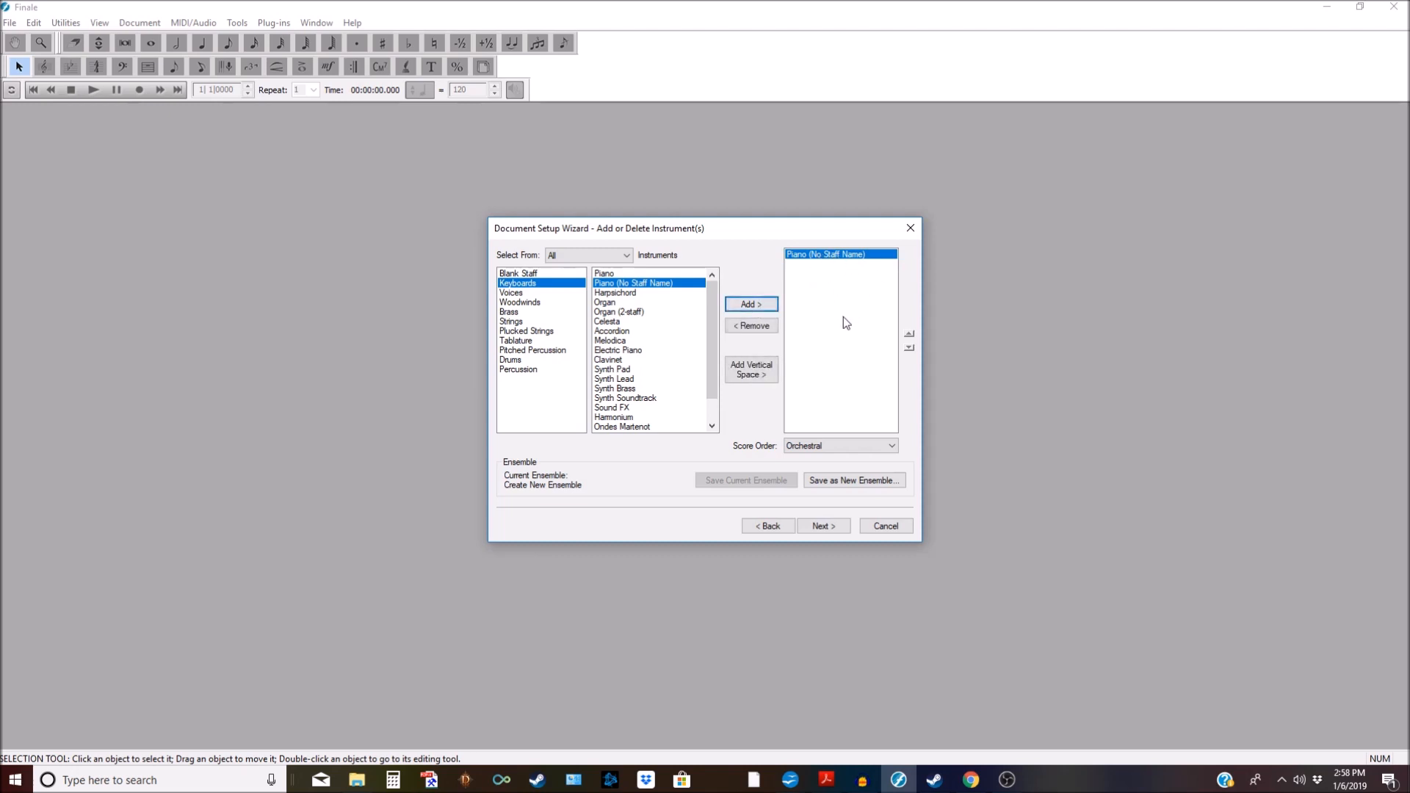
Step: Enter title 'Mary Had a Little Lamb', subtitle 'for piano' and composer 'Traditional'
left_click(830, 530)
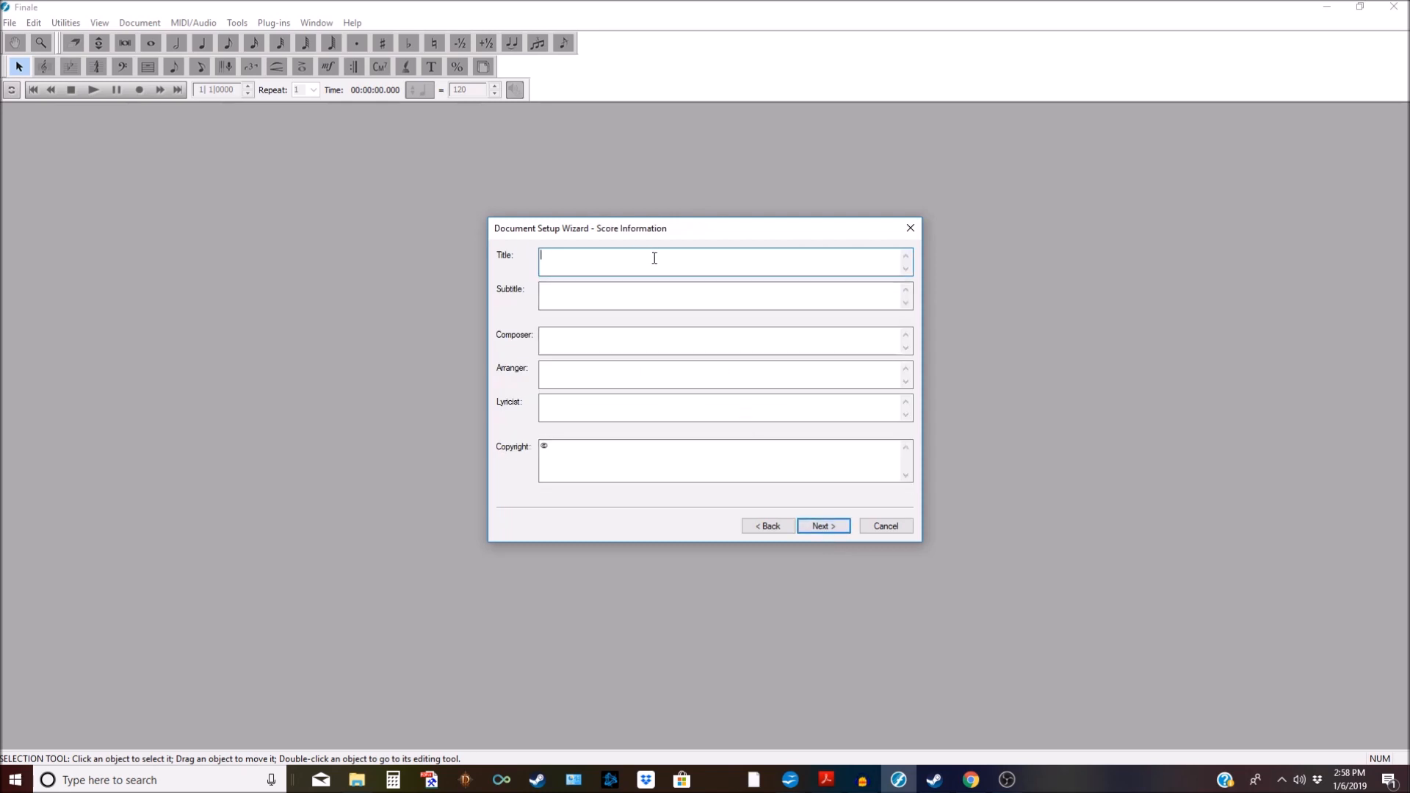
type("Mary Had a Little Lamb")
left_click(571, 335)
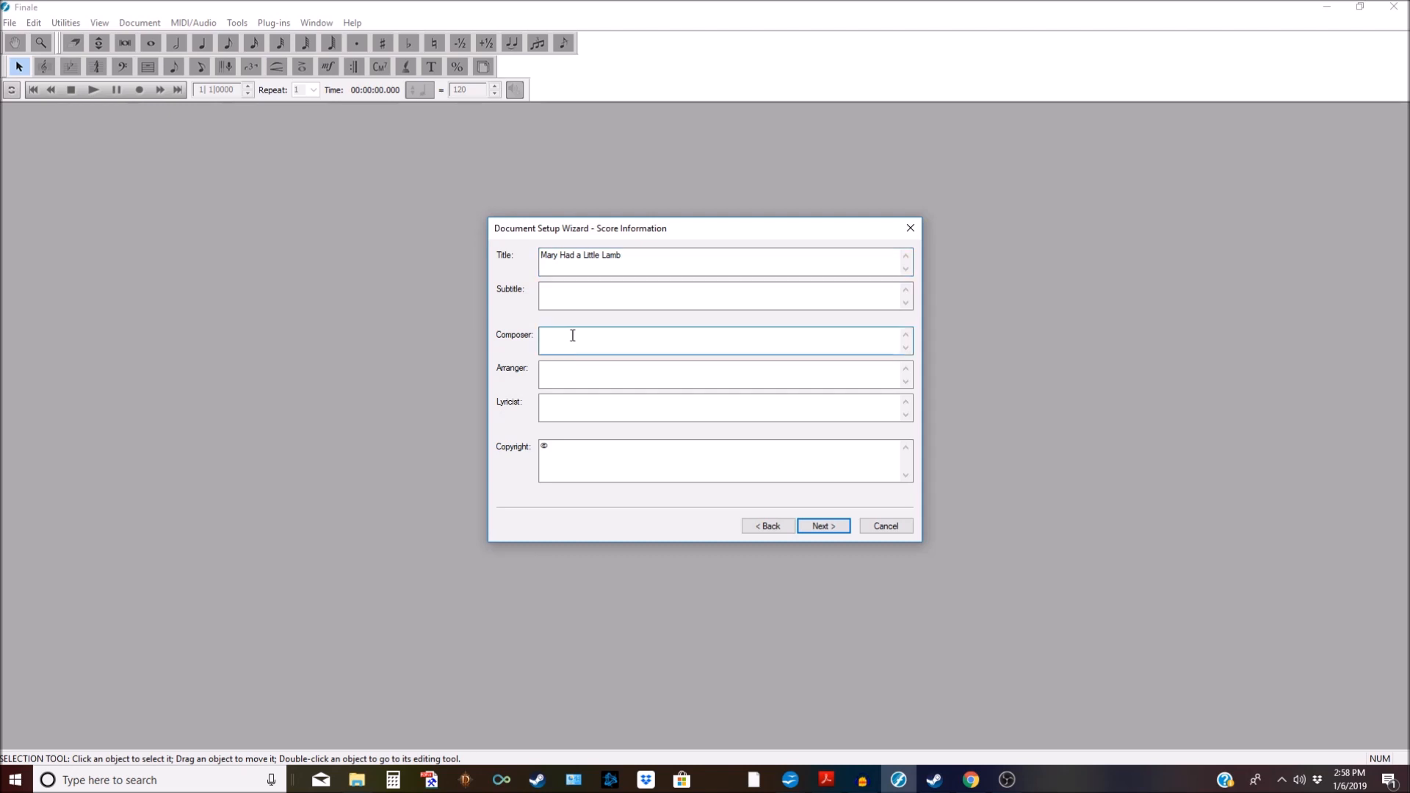
left_click(575, 300)
type("for piano")
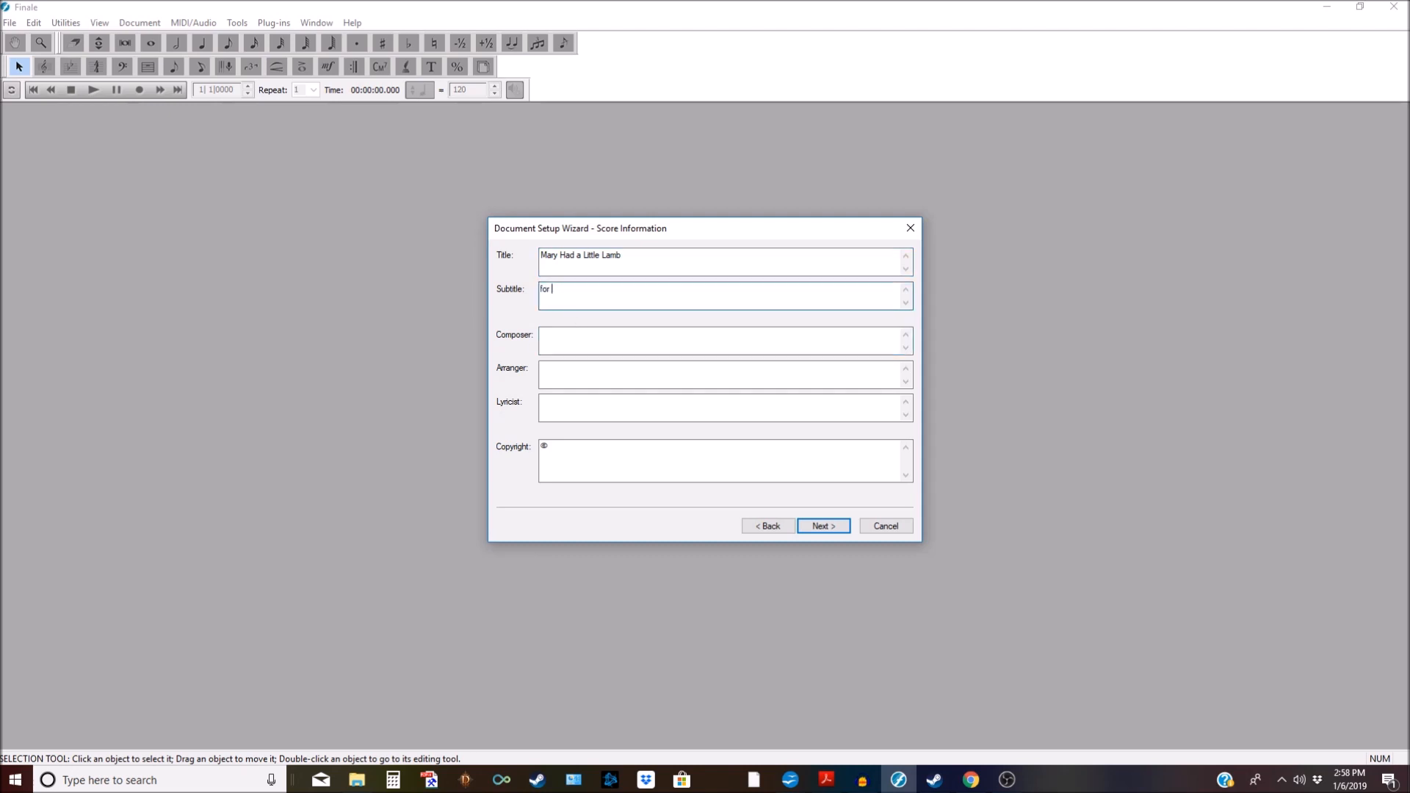
left_click(567, 332)
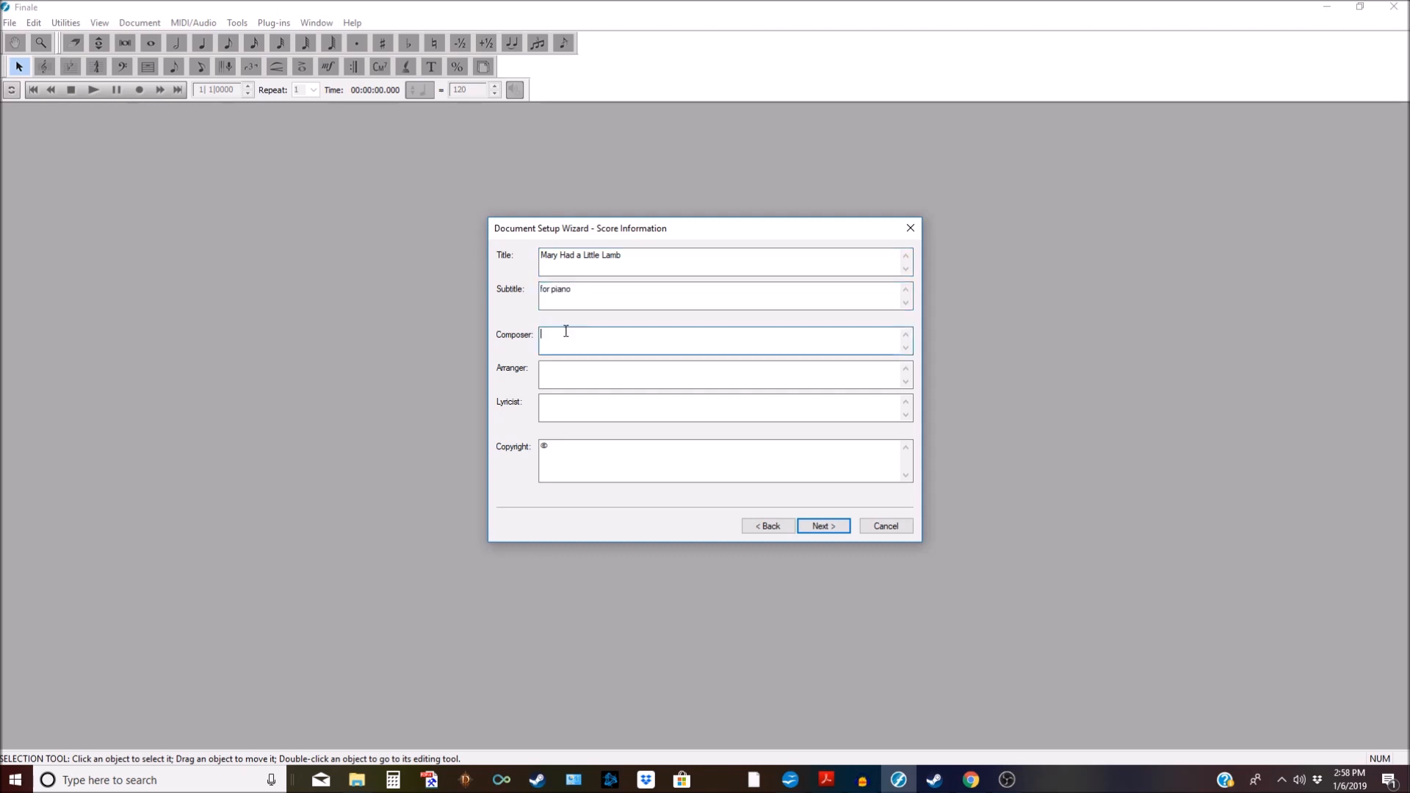
type("Traditional")
Step: Fill in the arranger credit and a two-line 2019 copyright ending with the arranger's website
left_click(616, 376)
type("Arr. ")
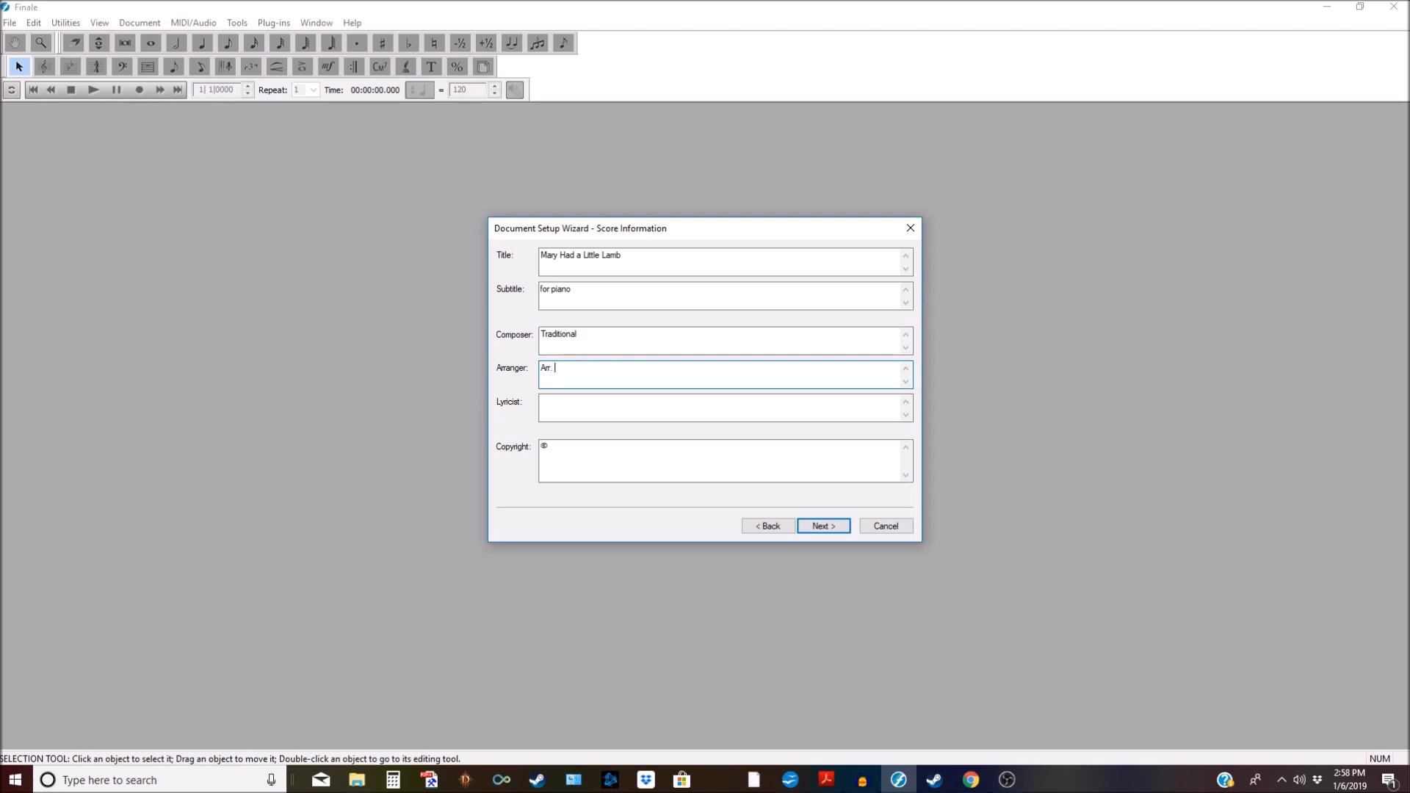
type("Samuel Stokes")
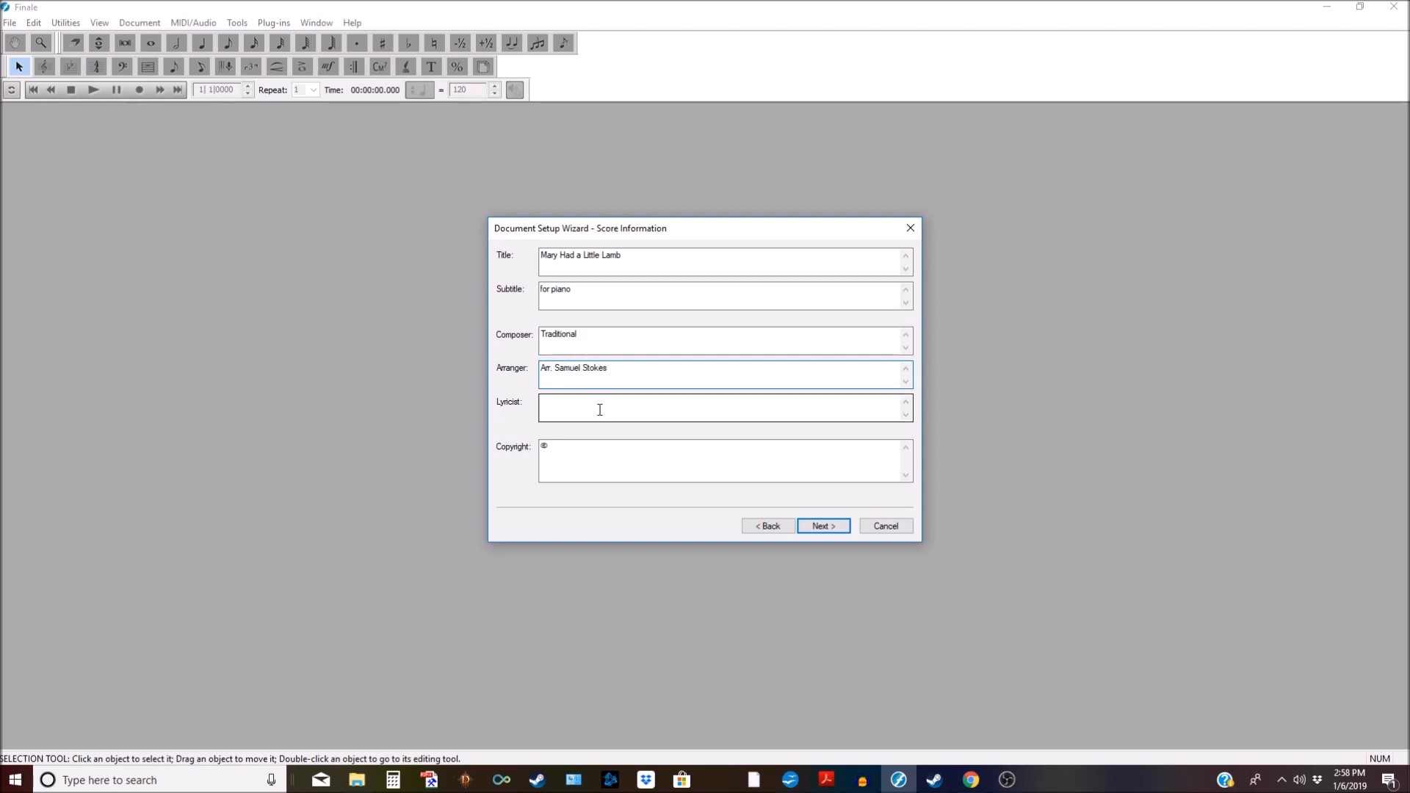
left_click(595, 448)
type("20")
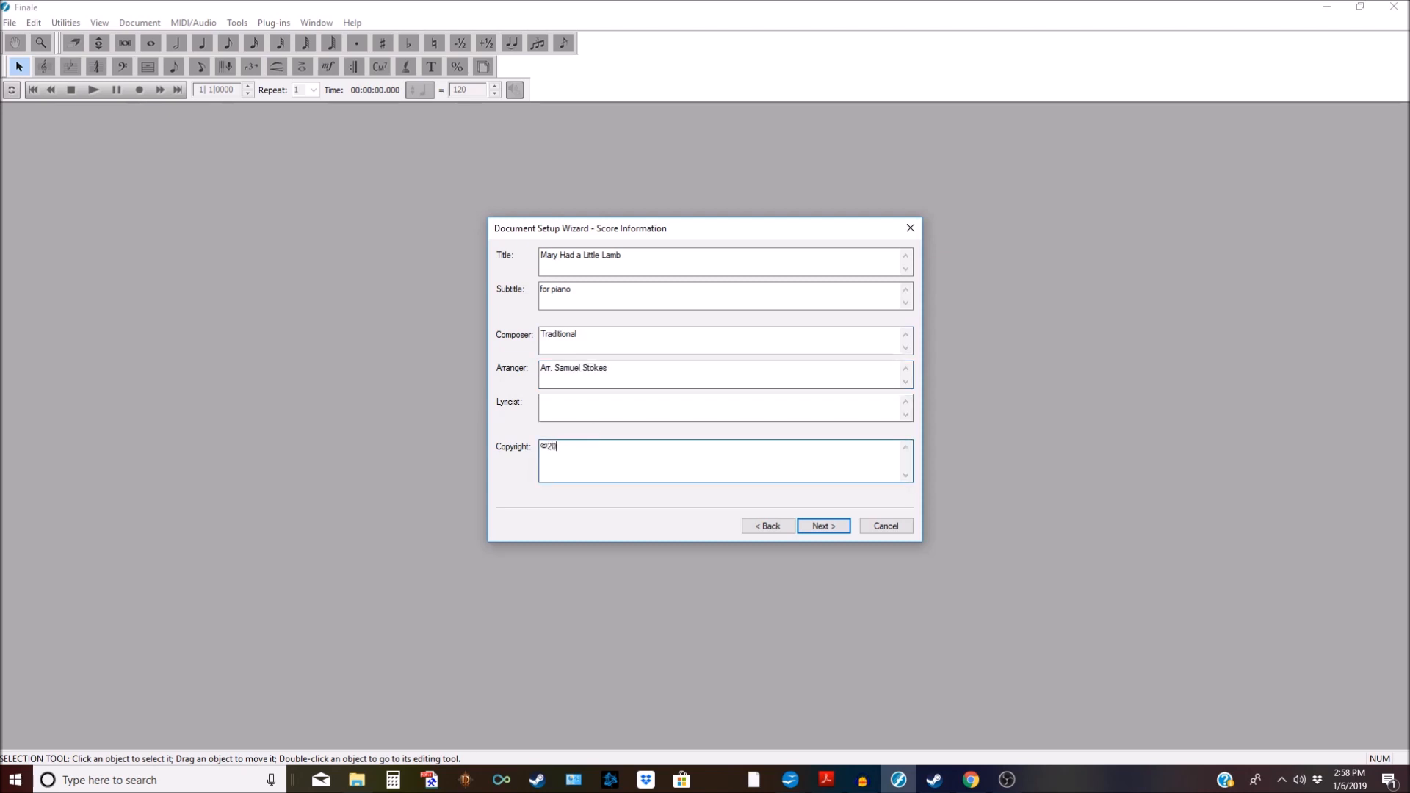
type("19 Samuel Stokes")
key("Return")
type("https://www.SamuelStokesMusic.com")
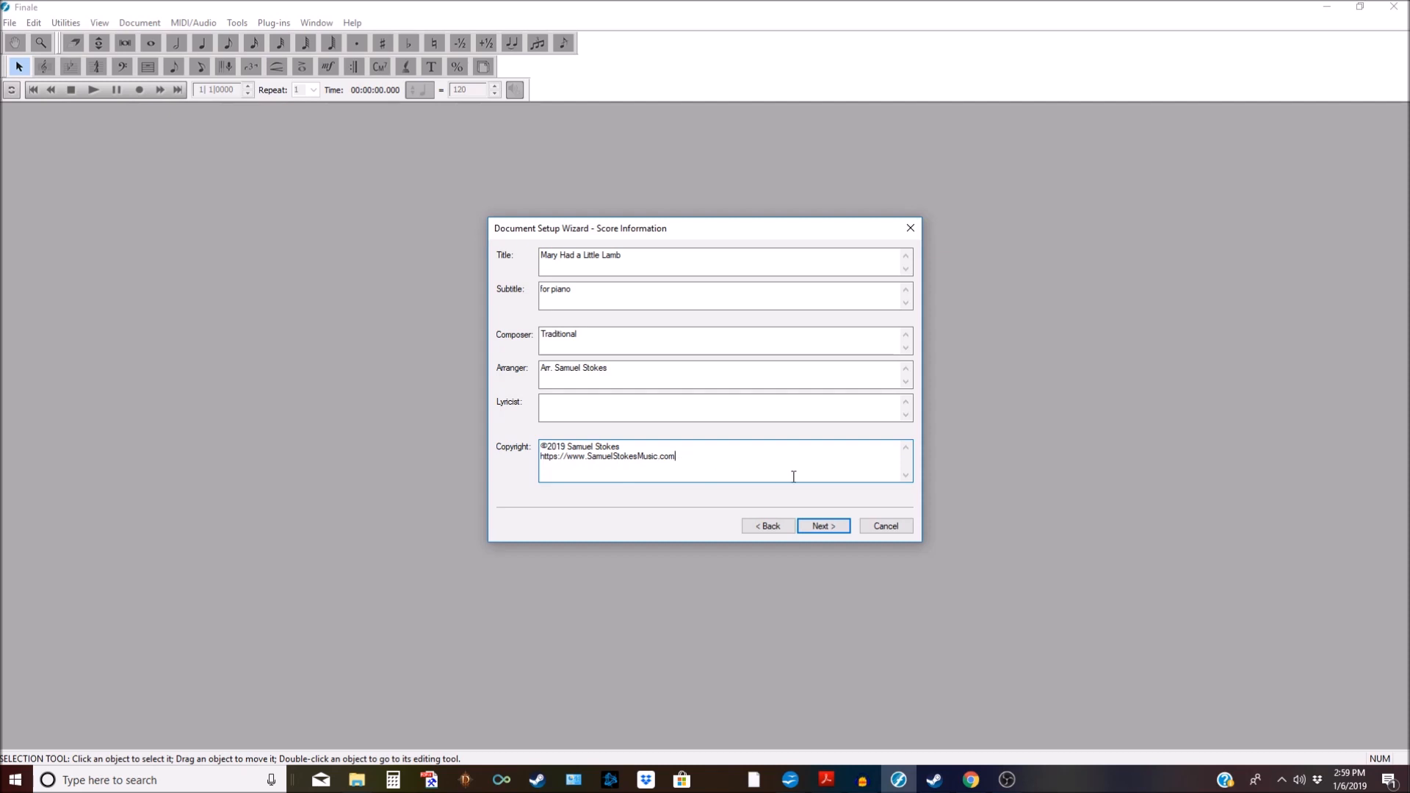
Step: Set 16 measures and an Andante tempo marking at 96, then finish creating the score
left_click(822, 526)
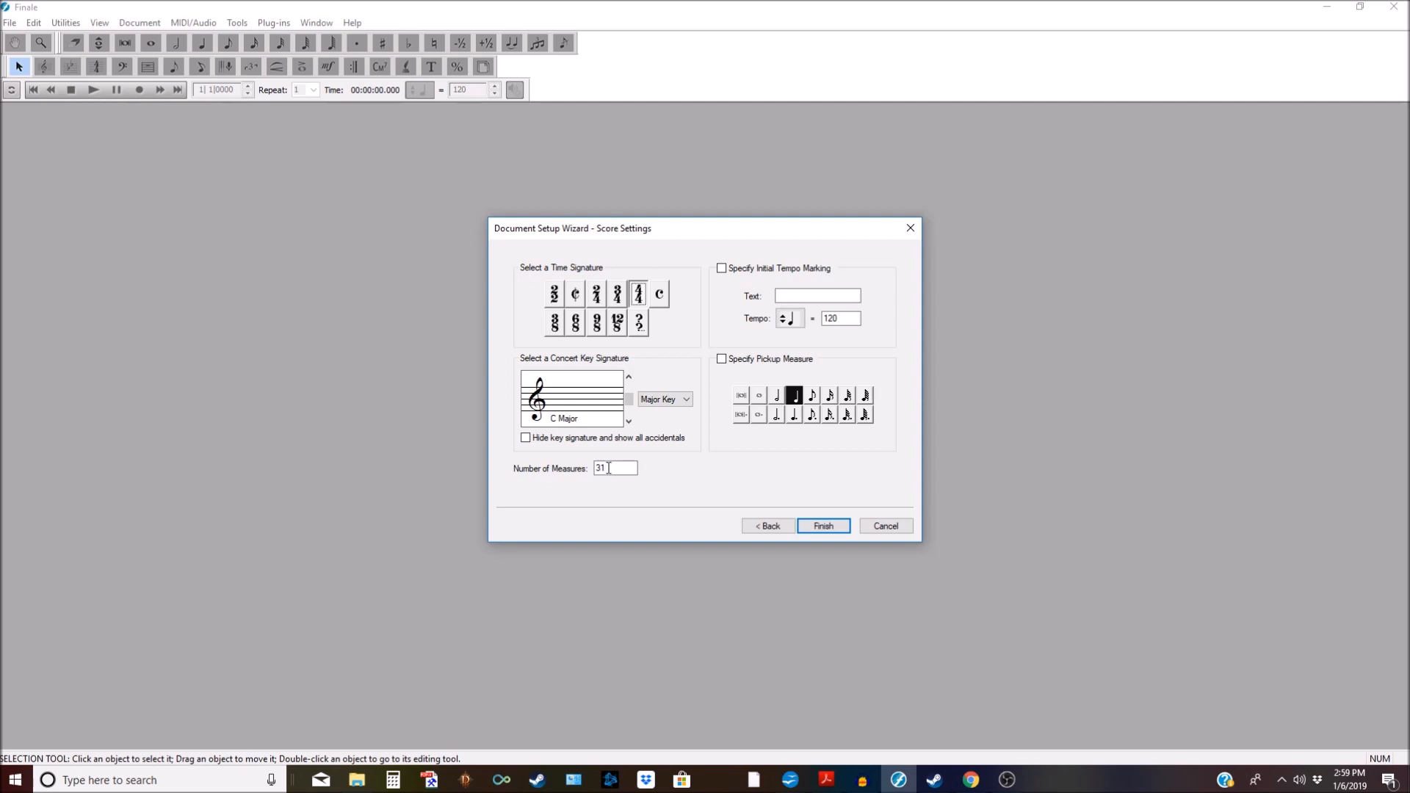
left_click_drag(608, 467, 595, 468)
type("16")
left_click(812, 295)
left_click(839, 320)
double_click(839, 320)
type("96")
left_click(803, 296)
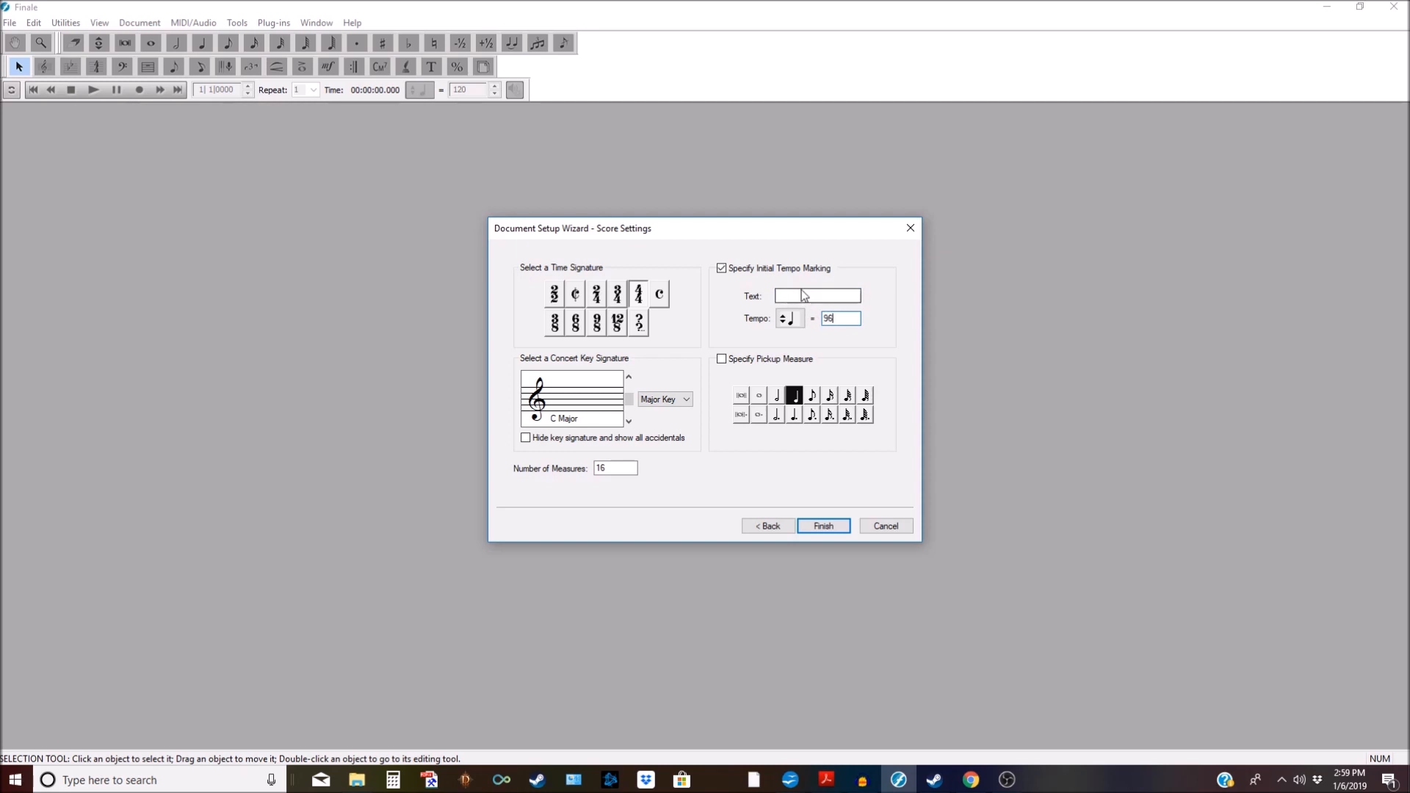
type("Andante")
left_click(821, 527)
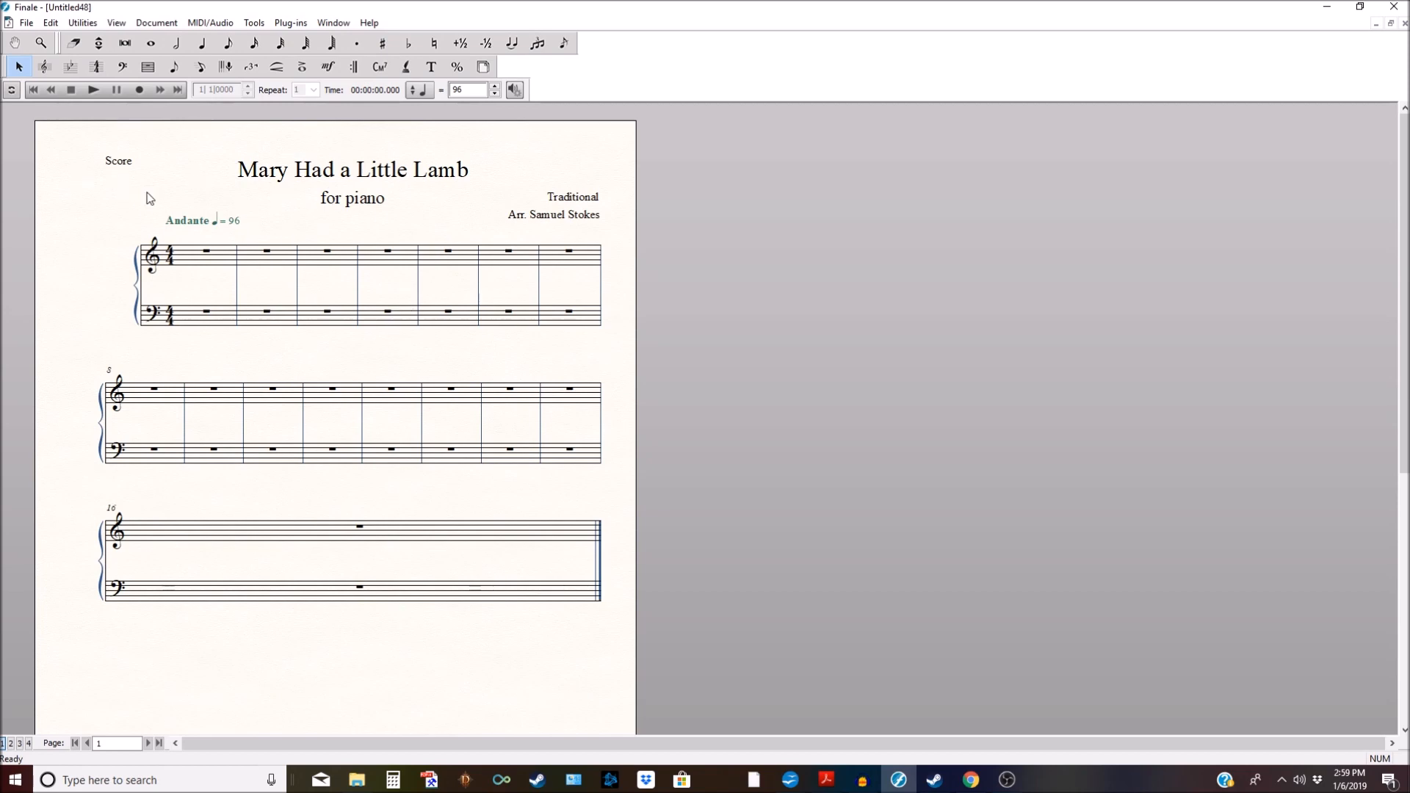
Step: Delete the 'Score' label from the page with the Text tool
left_click(431, 67)
left_click(105, 154)
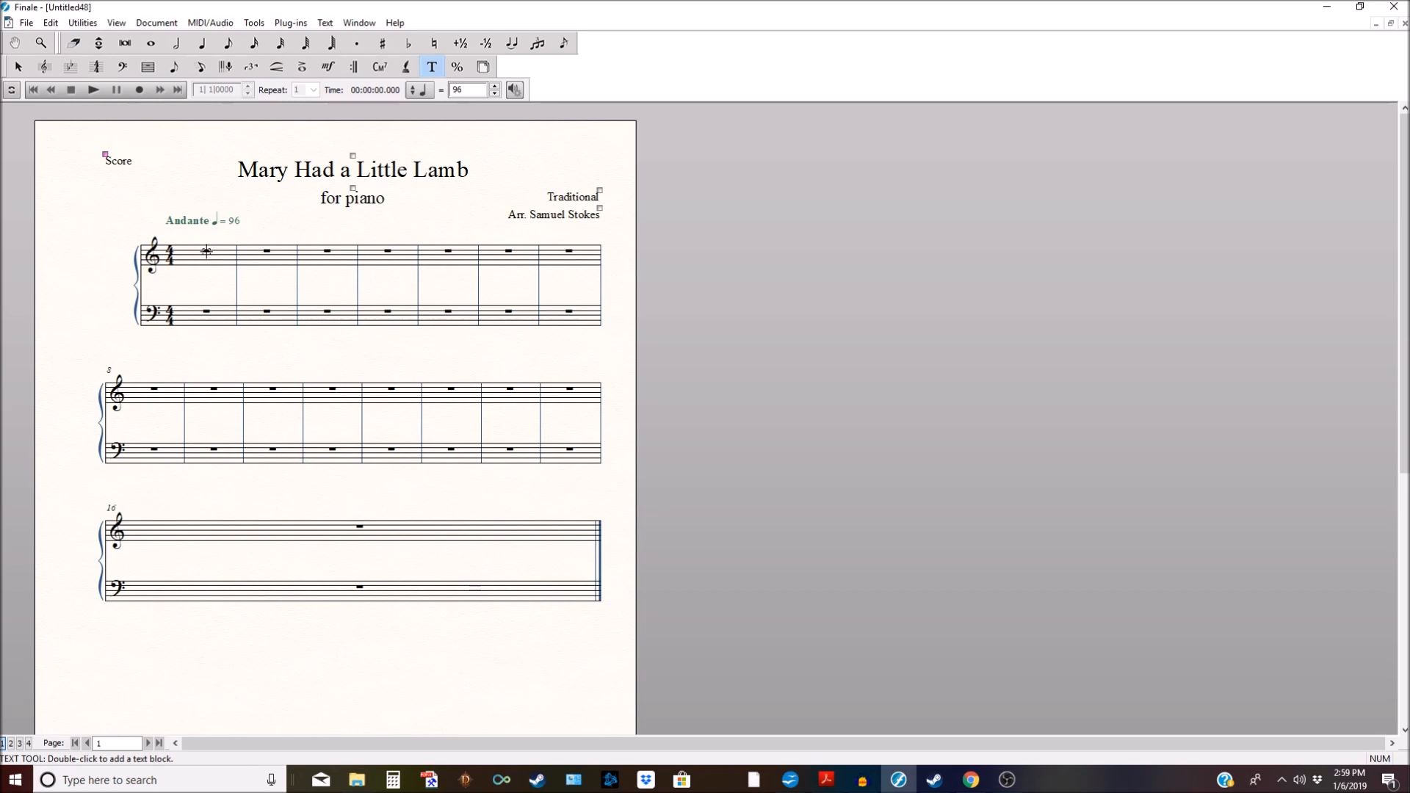
key("Delete")
left_click(359, 23)
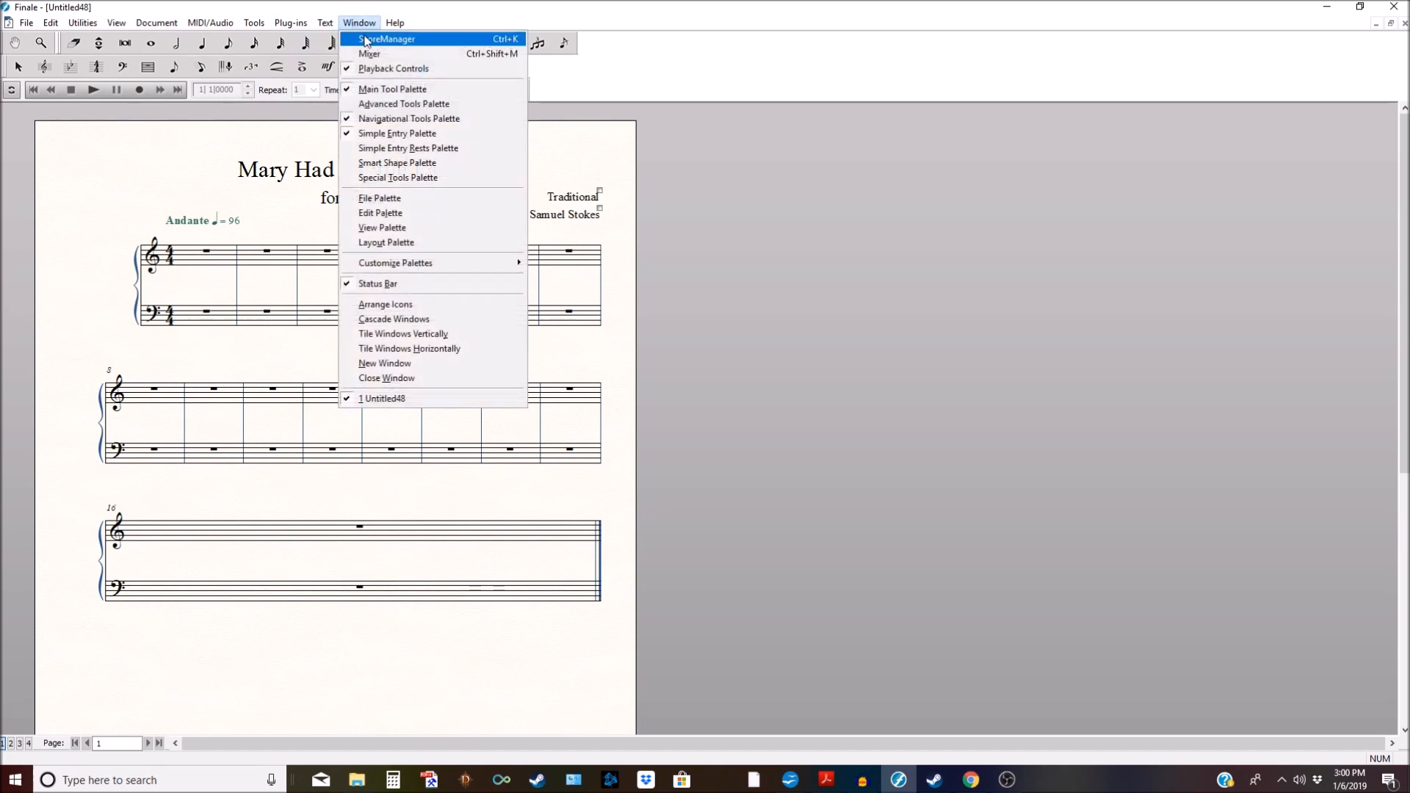
left_click(392, 4)
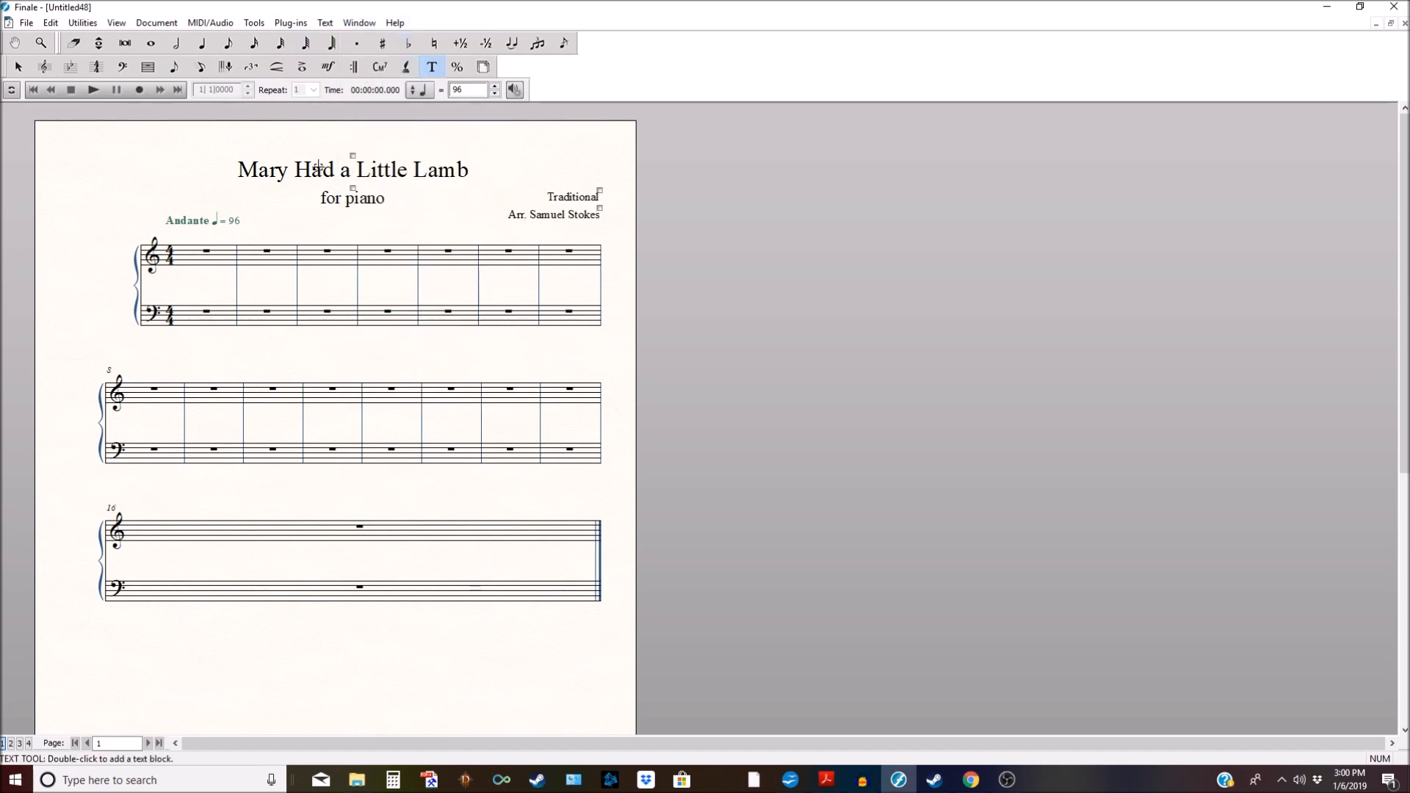
Step: Set the subtitle, composer and arranger credits to size 10 and nudge them up under the title
left_click_drag(335, 180, 644, 243)
left_click(325, 23)
mouse_move(340, 51)
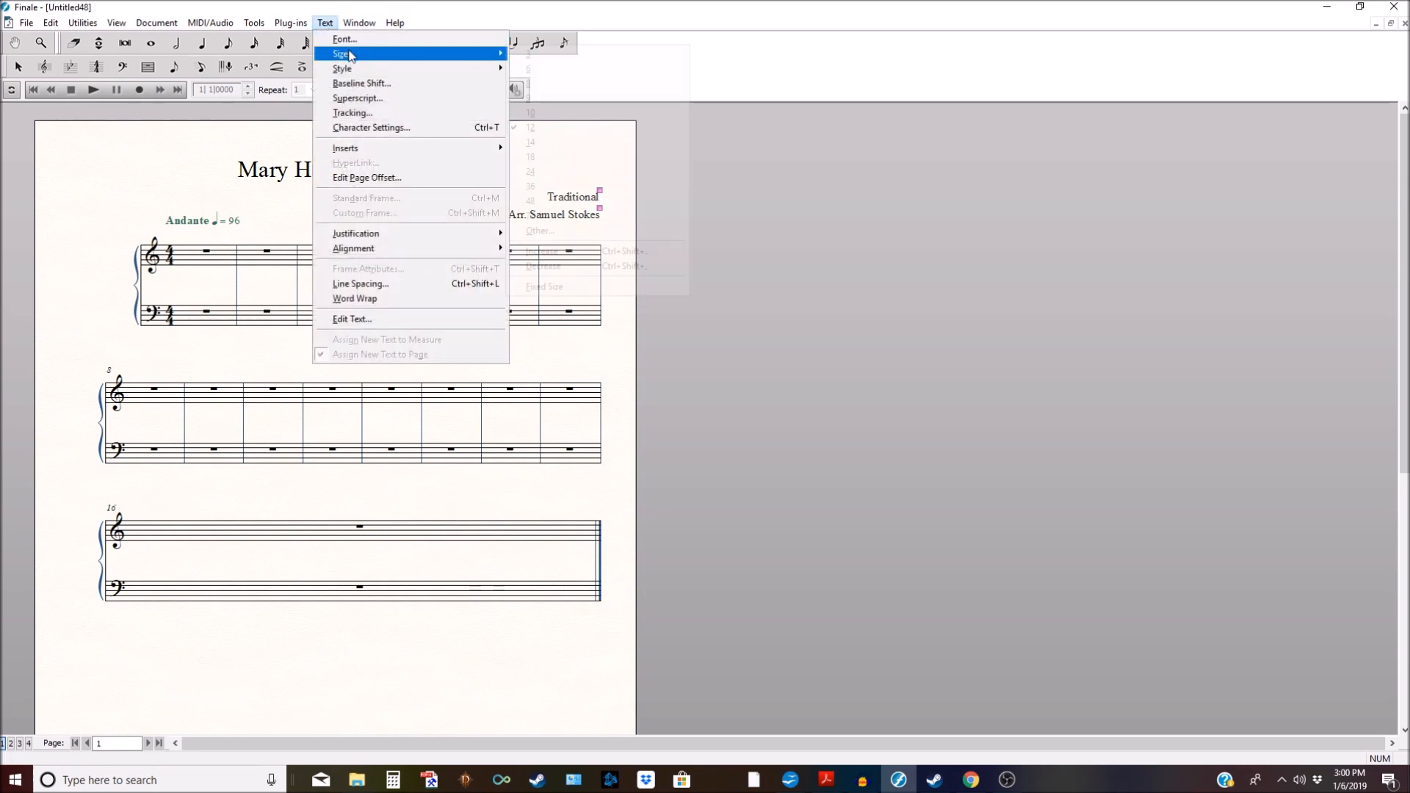
left_click(554, 110)
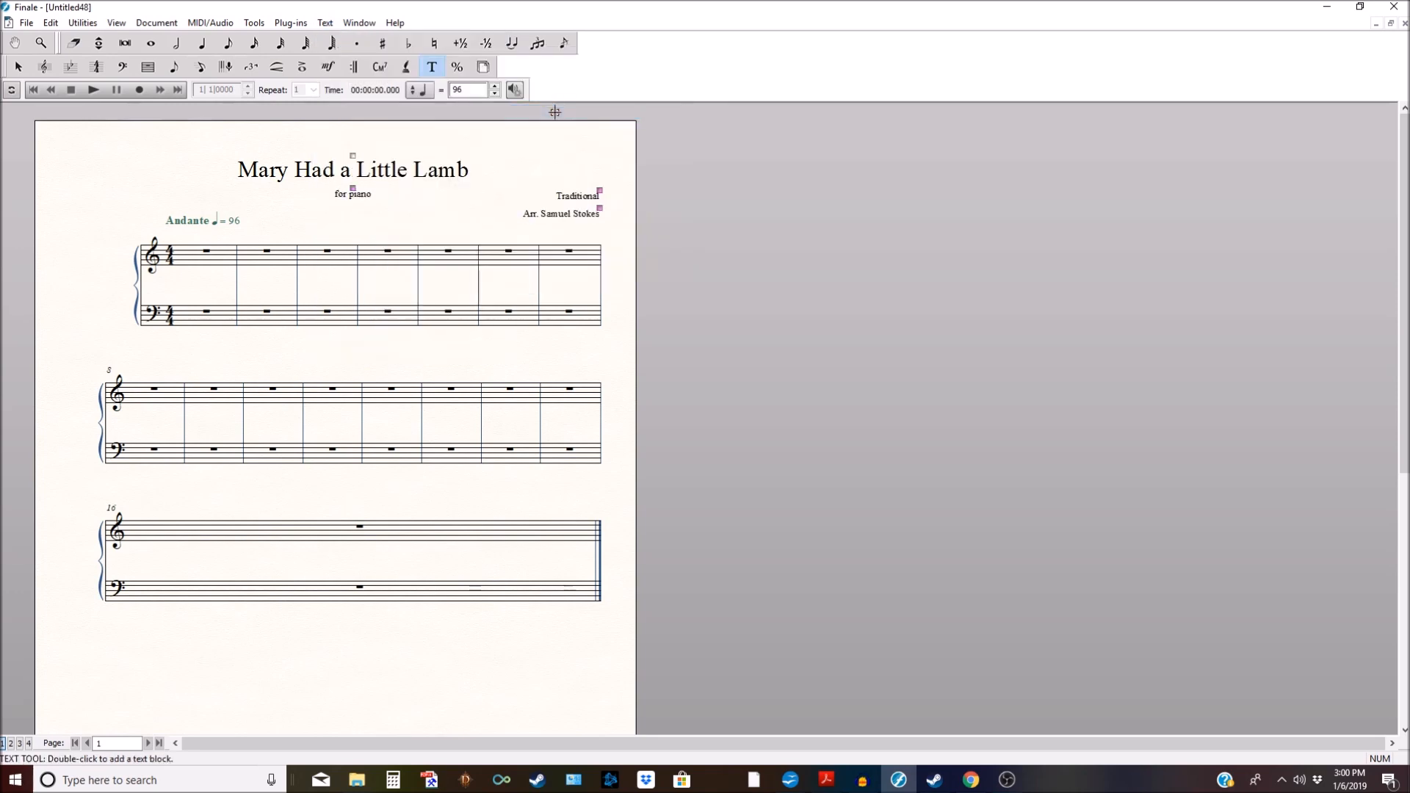
key("Up")
key("Up")
key("Up")
key("Up")
key("Up")
key("Up")
key("Up")
key("Up")
key("Up")
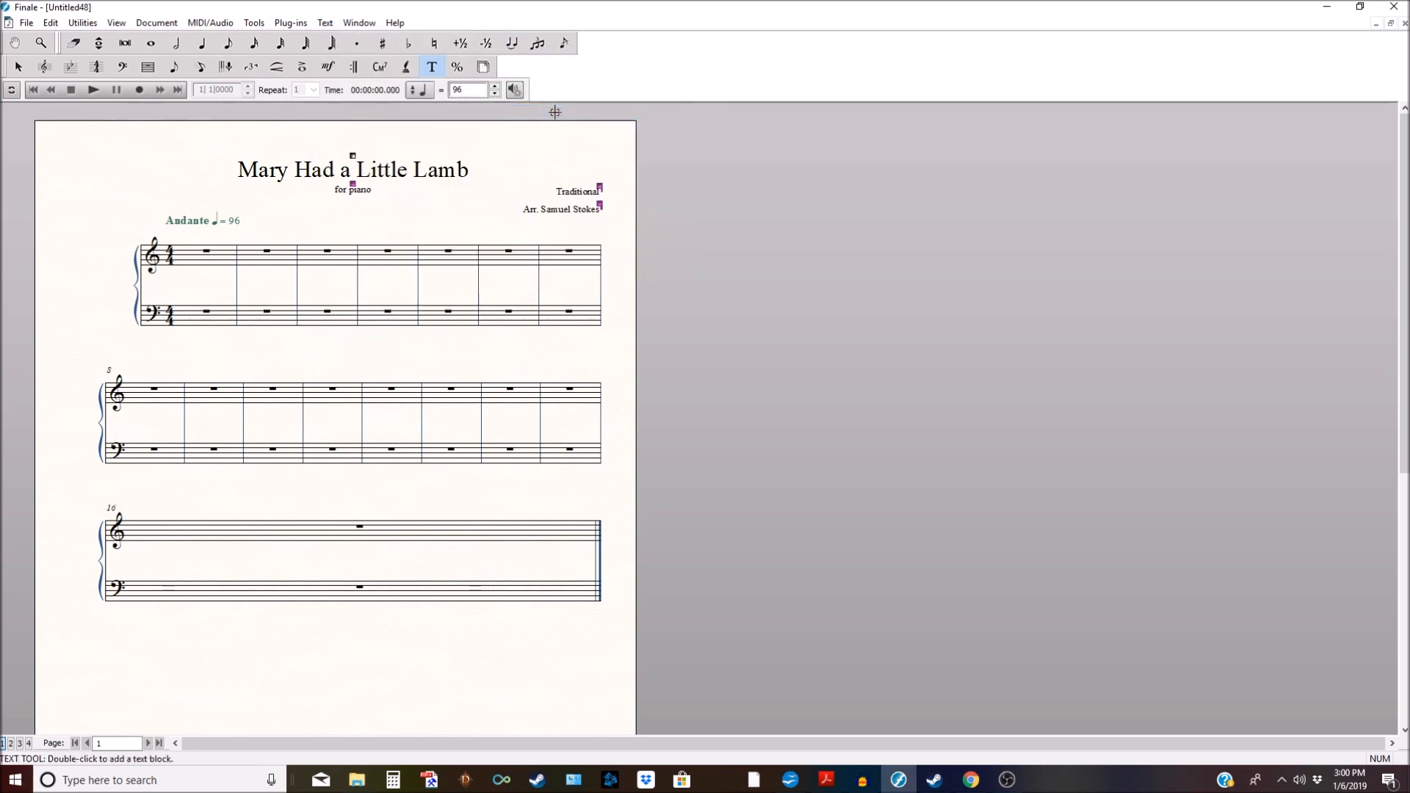
key("Up")
key("Up")
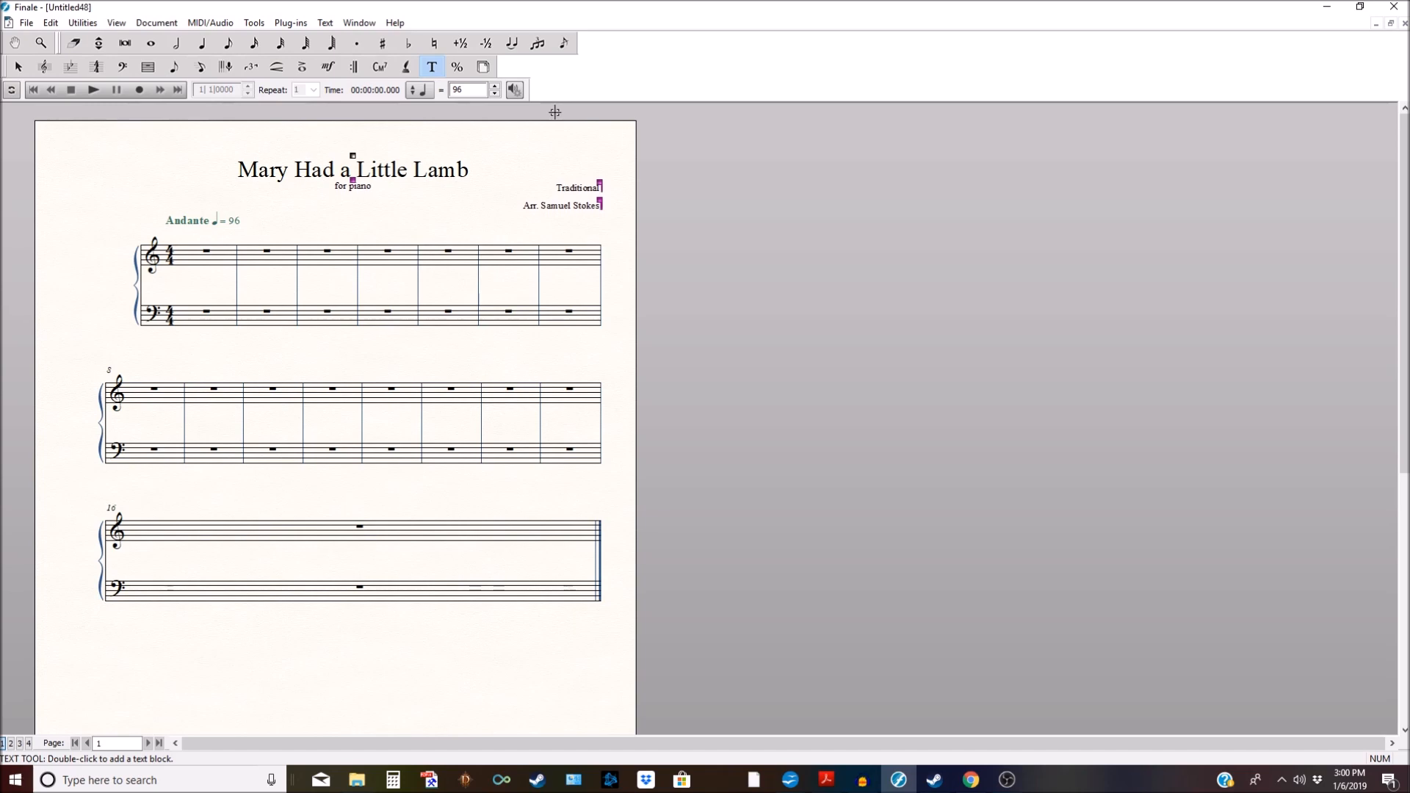
left_click_drag(577, 196, 622, 217)
key("Up")
key("Up")
key("Up")
key("Up")
key("Up")
key("Up")
key("Up")
key("Up")
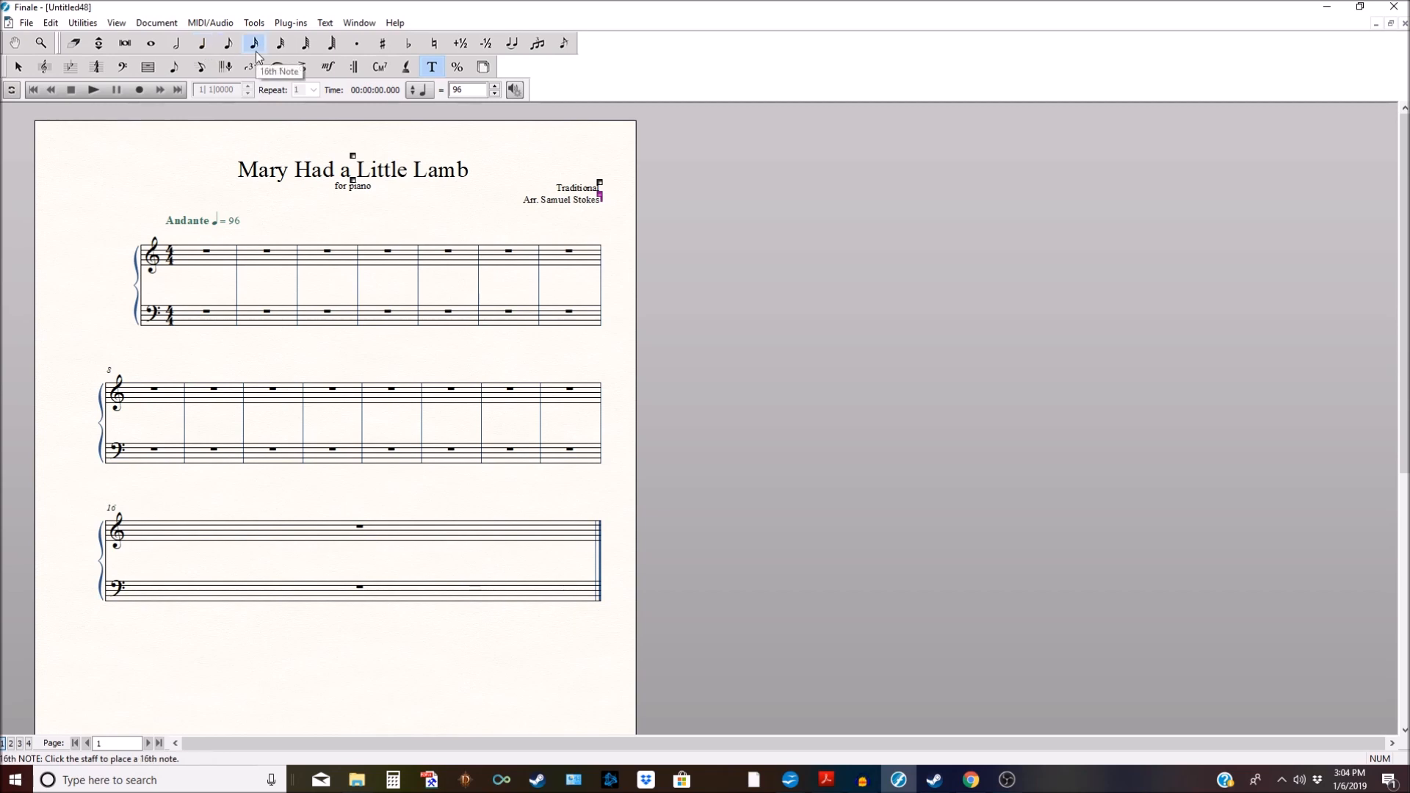
Step: Choose the quarter note for entry and redock the note-duration palette on its own toolbar row
left_click(204, 45)
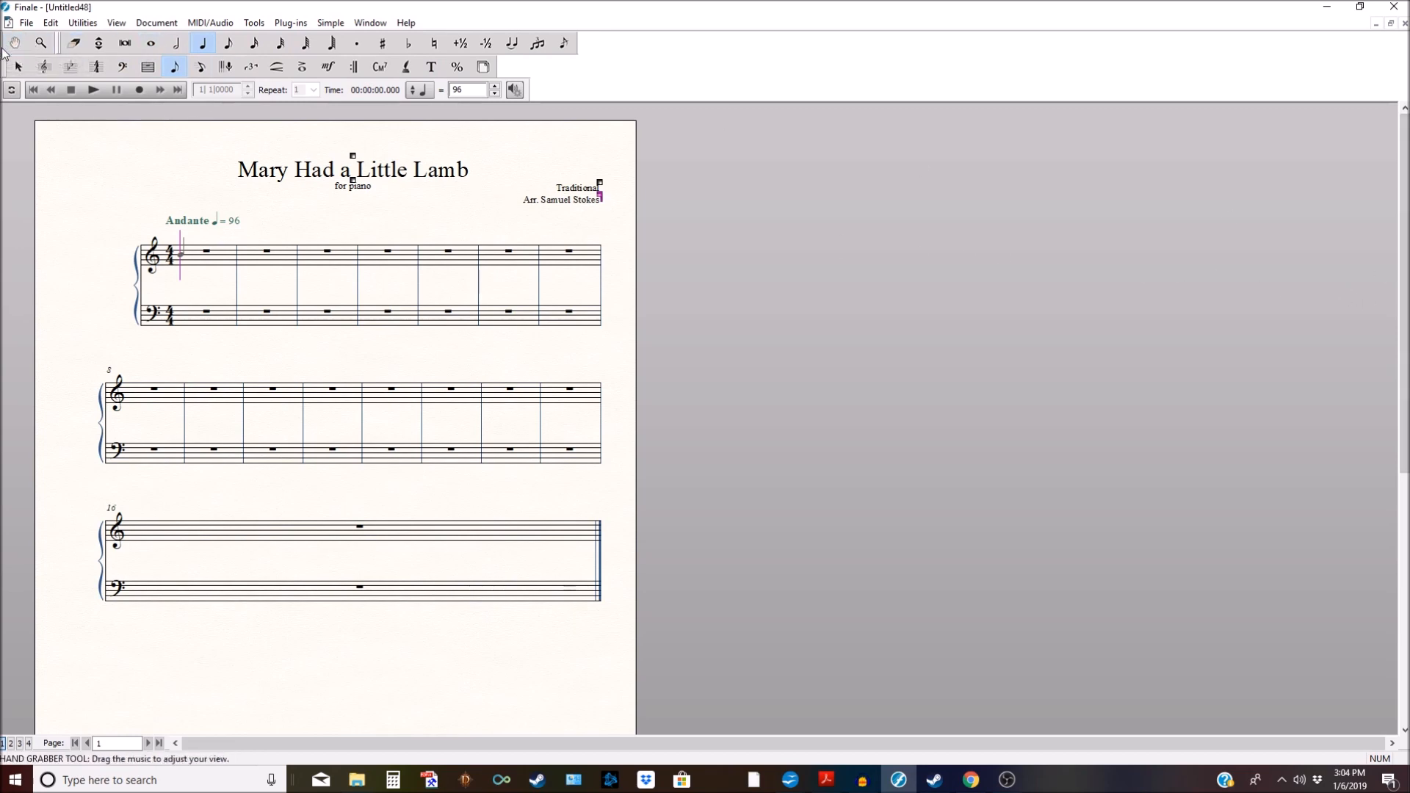
left_click_drag(2, 50, 6, 180)
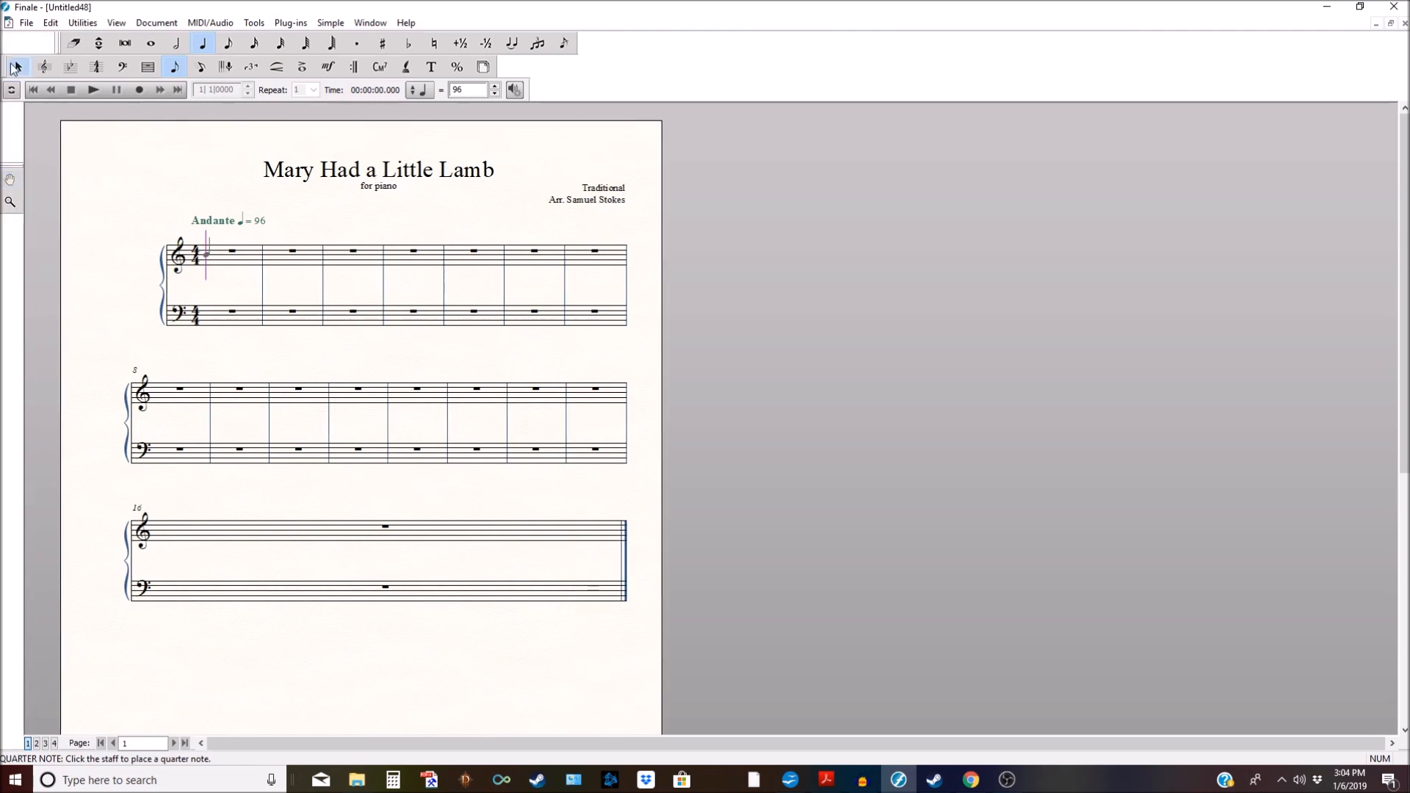
left_click_drag(60, 43, 111, 70)
left_click_drag(7, 176, 36, 72)
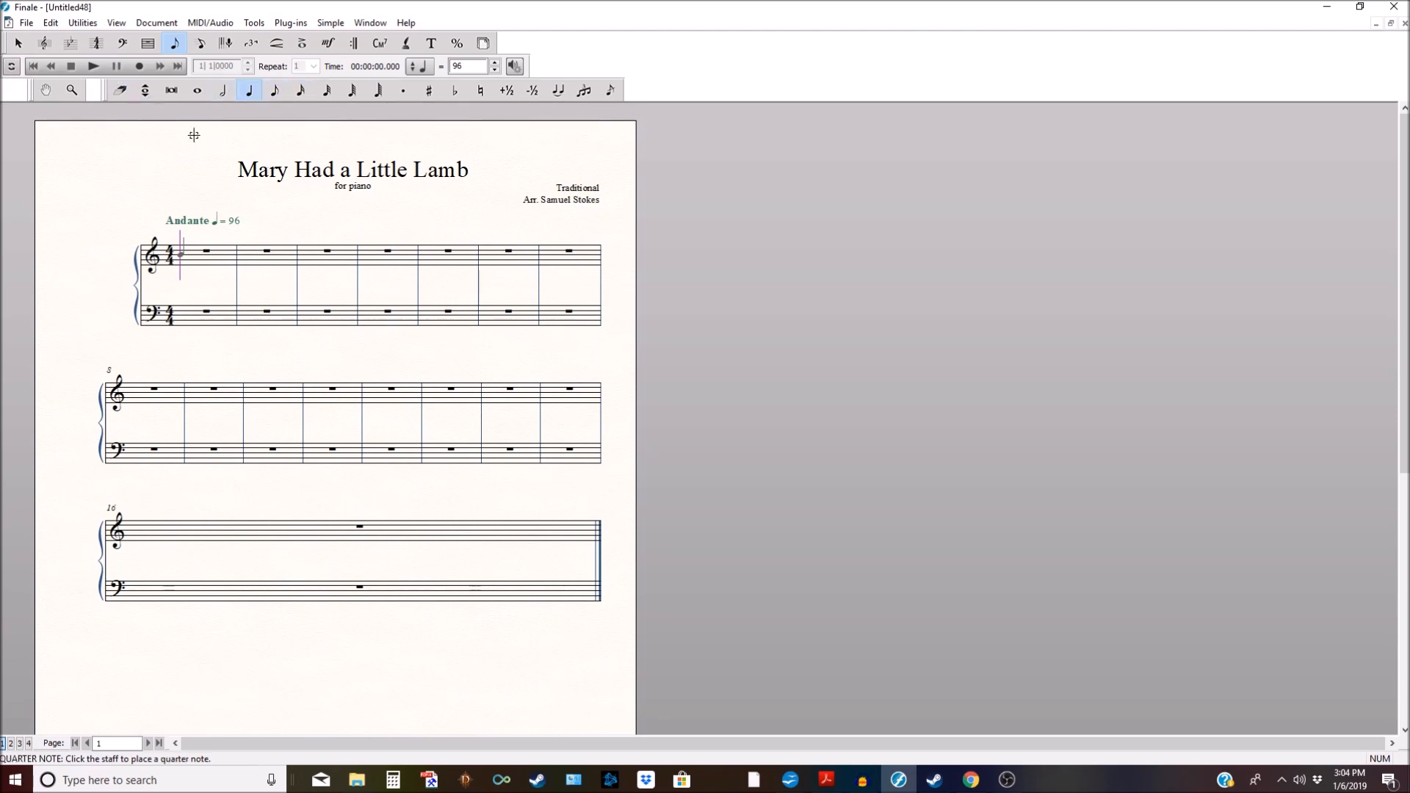
Step: Enter measures 1–2 of the melody: quarters E D C D, then E E and a half note E
left_click(209, 264)
left_click(207, 268)
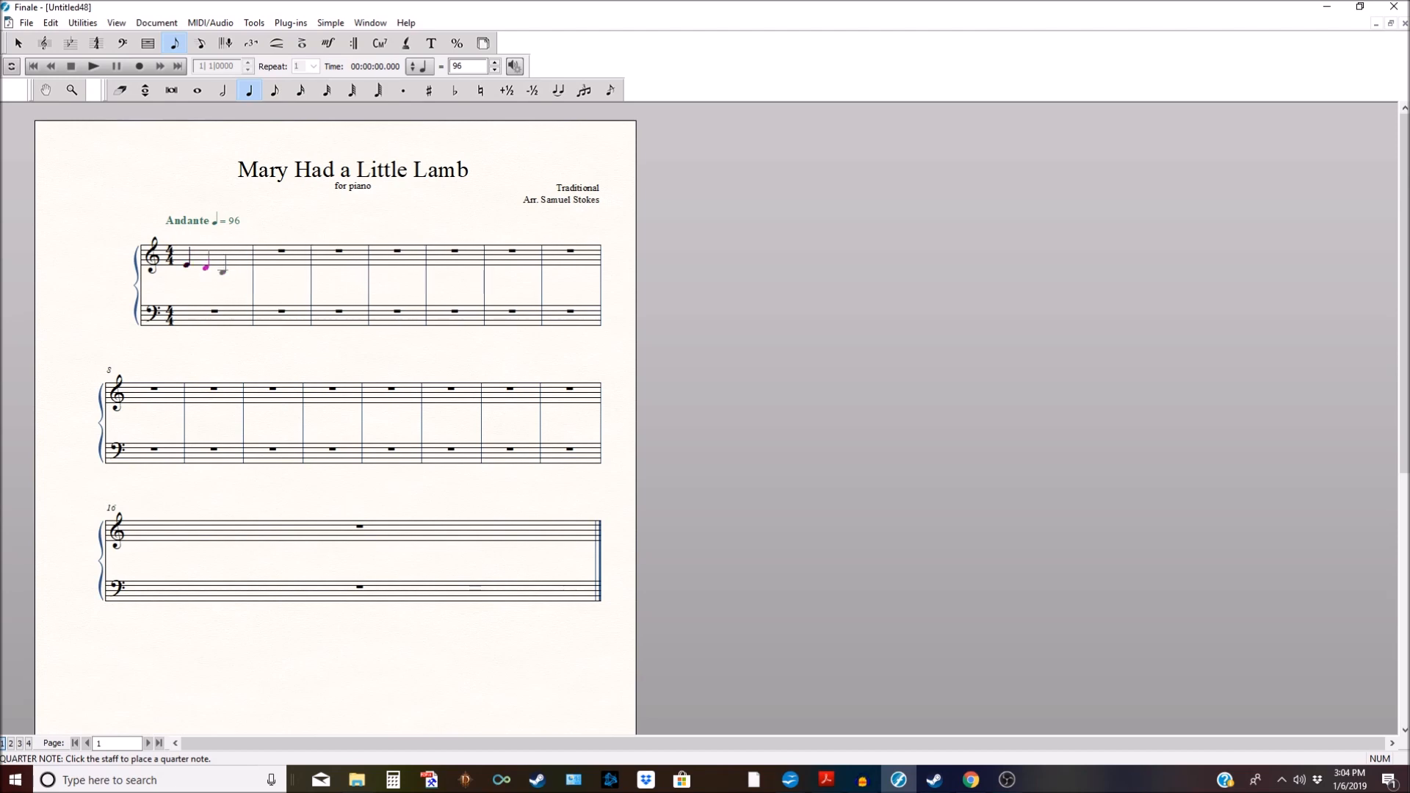
left_click(224, 269)
left_click(242, 266)
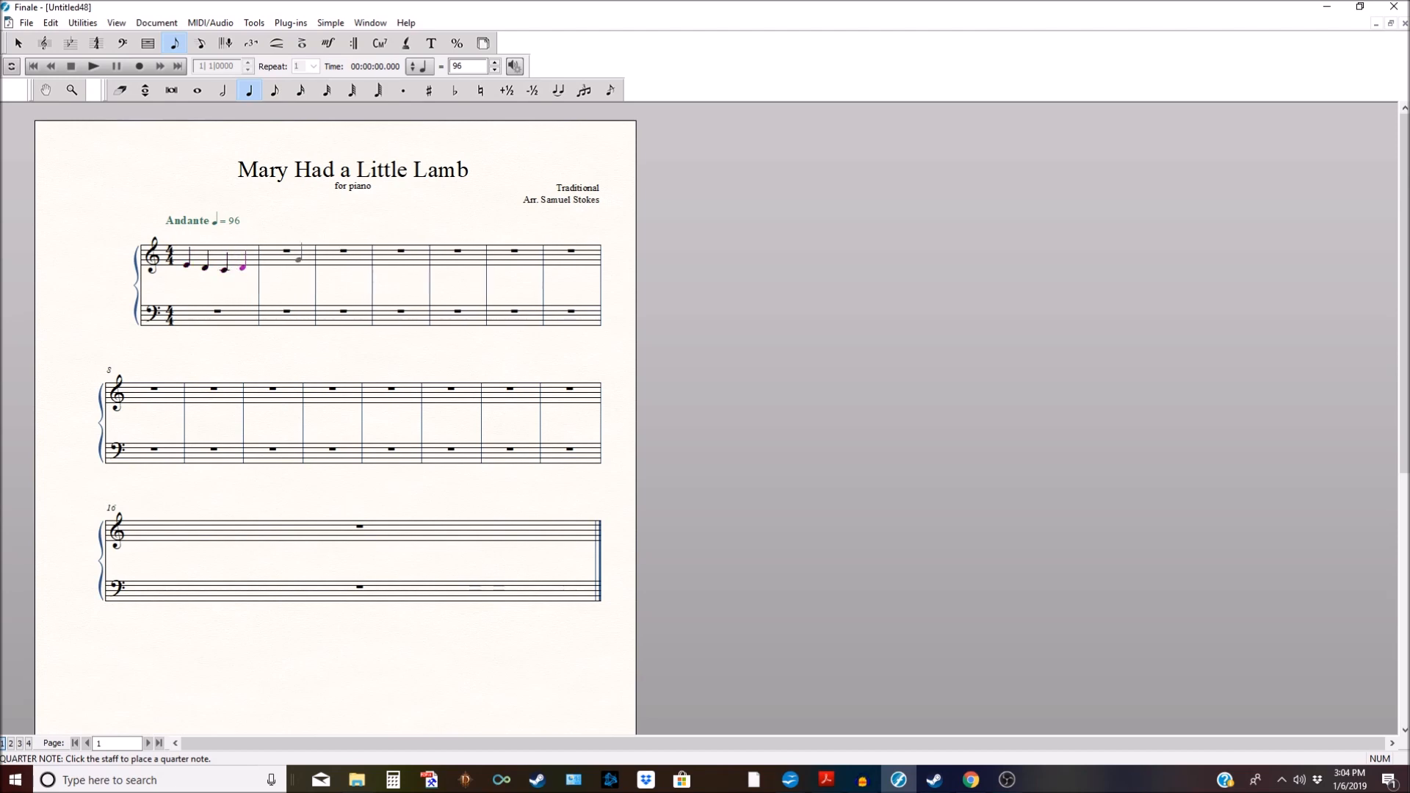
left_click(301, 265)
left_click(306, 265)
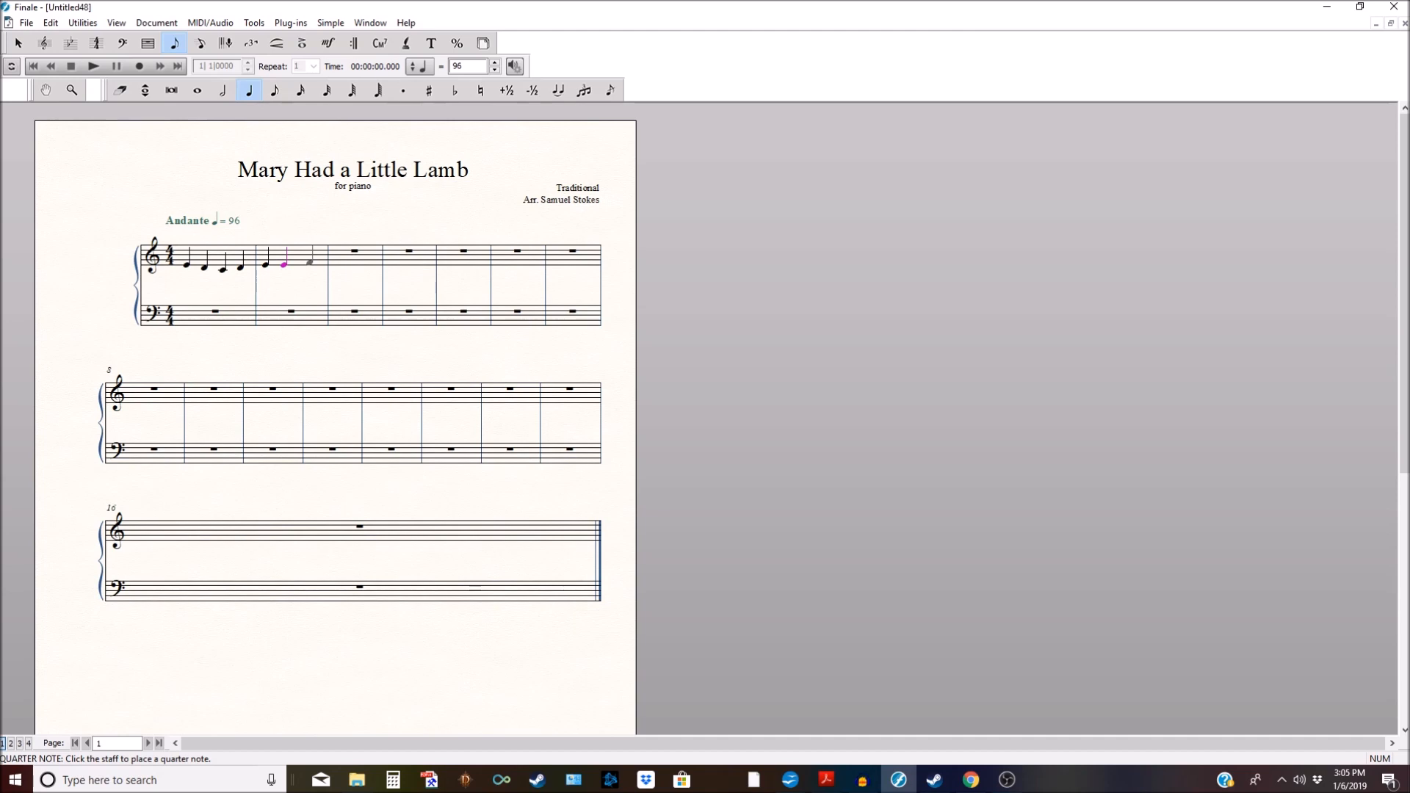
key("6")
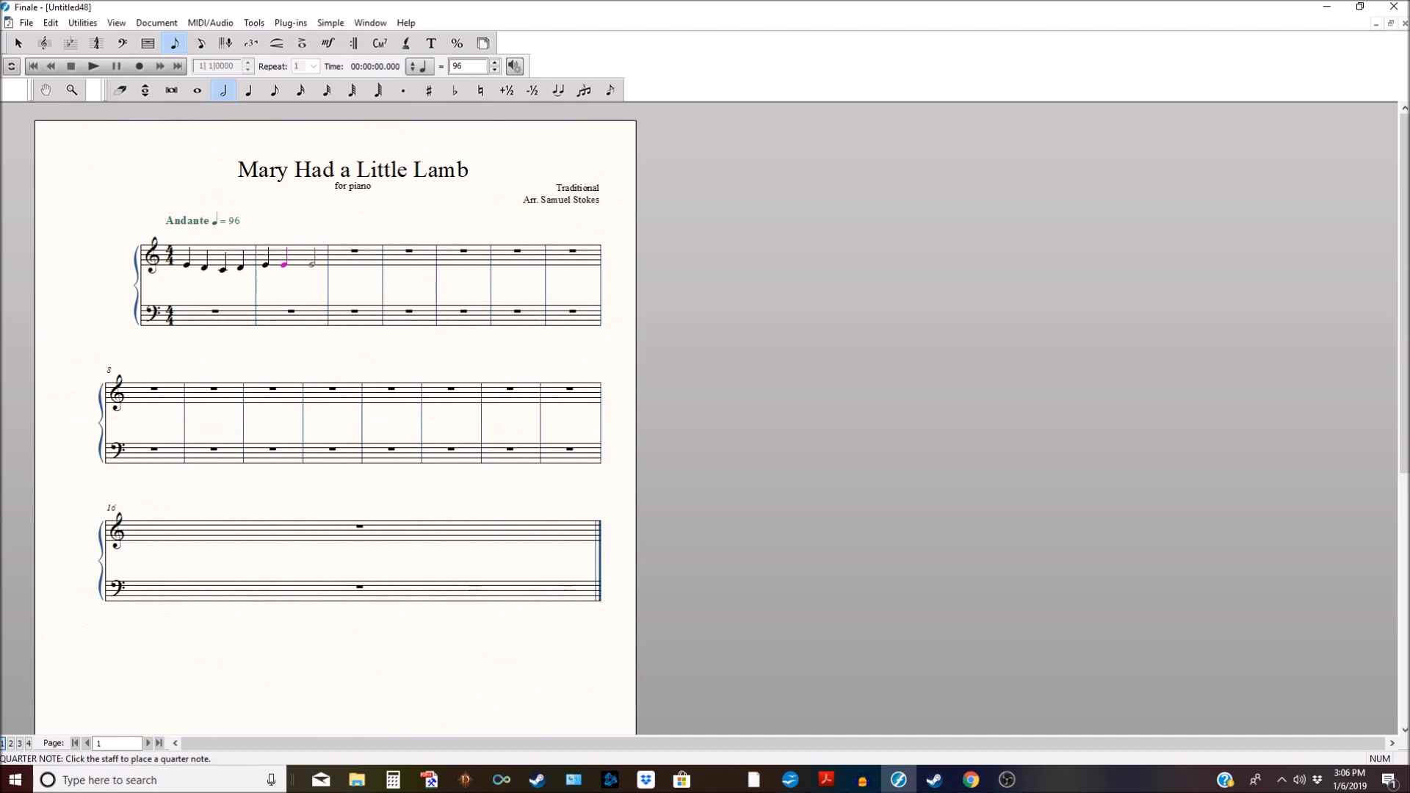
left_click(312, 263)
Step: Enter measures 3–4: quarters D D and half note D, then E G and half note G
key("5")
left_click(351, 266)
left_click(371, 266)
key("6")
left_click(391, 266)
key("5")
left_click(426, 266)
left_click(441, 259)
key("6")
left_click(476, 257)
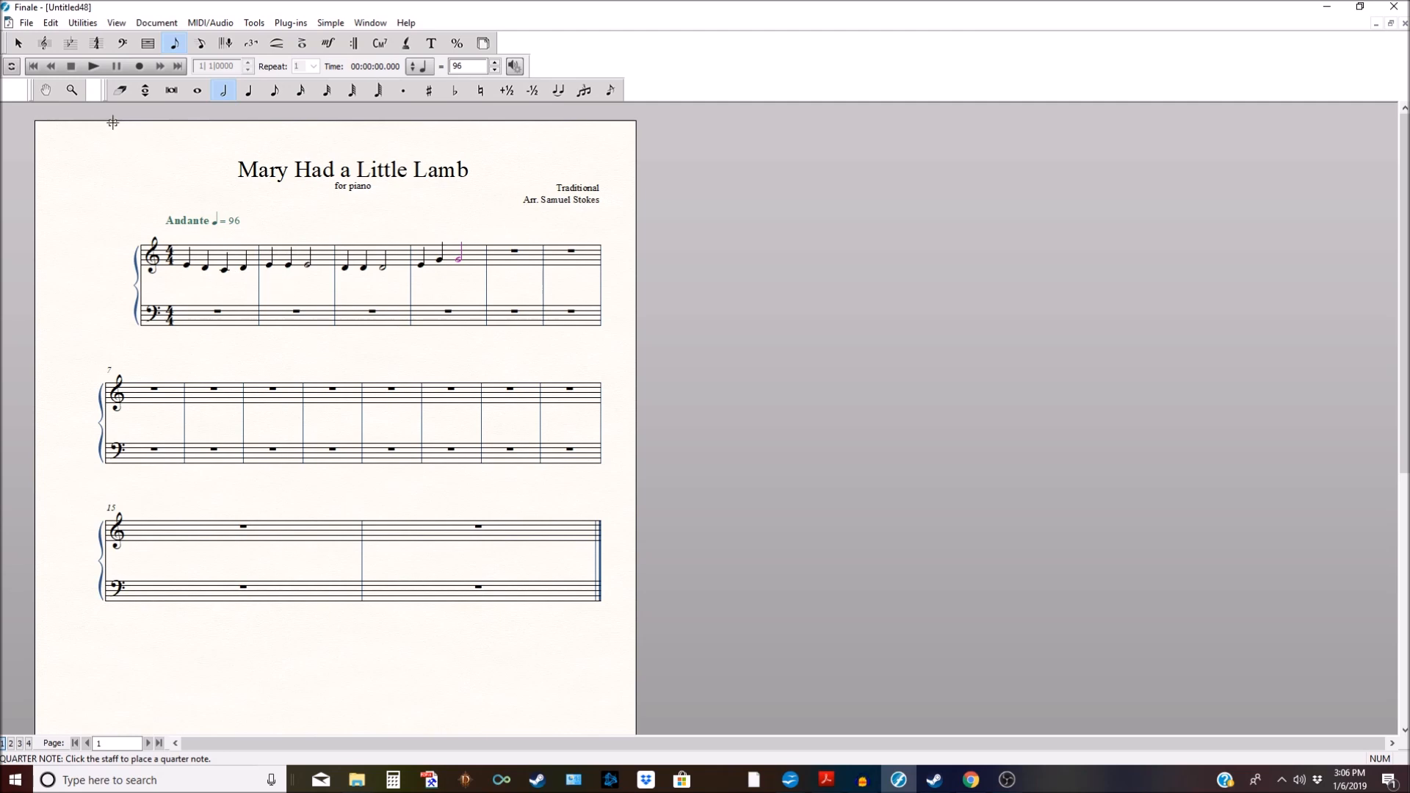
left_click(19, 42)
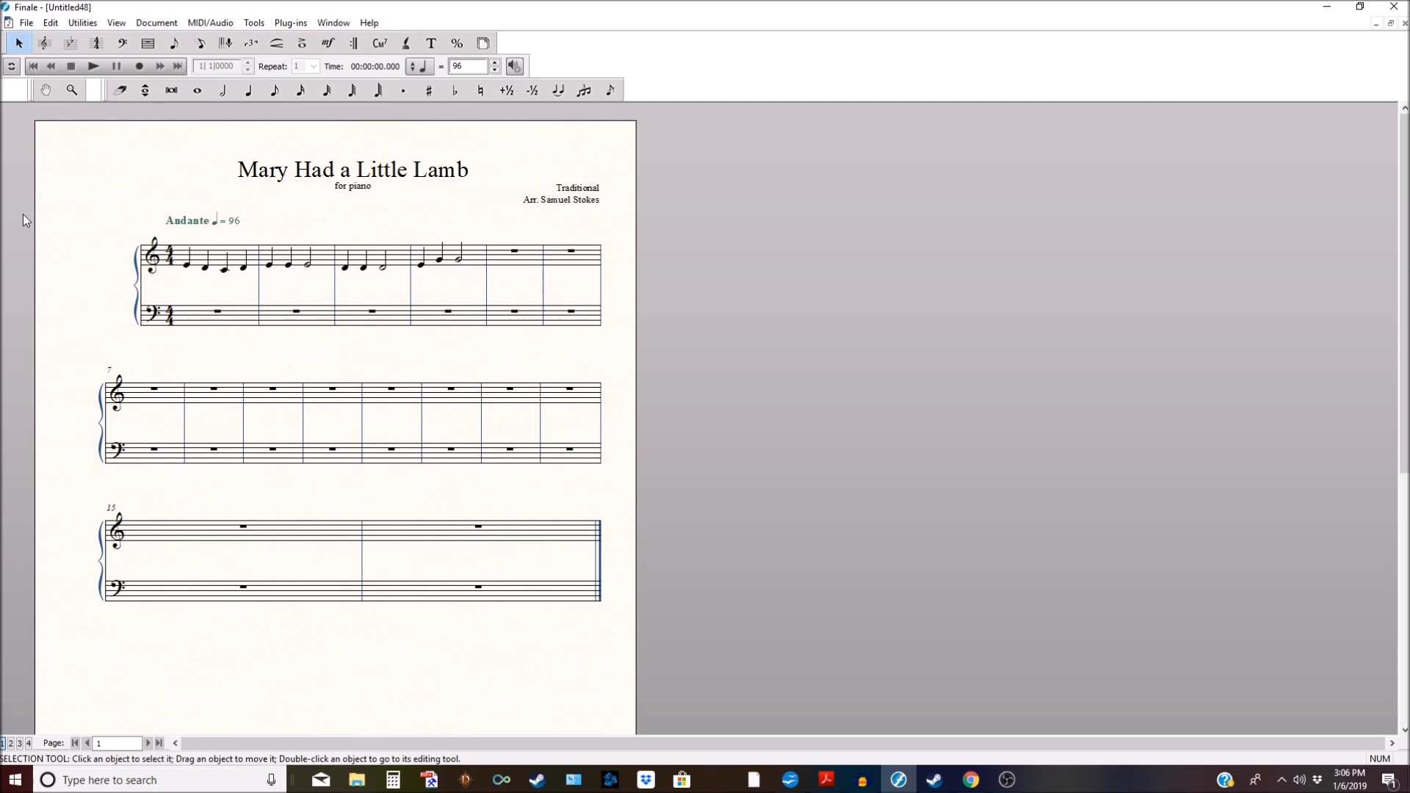
Step: Select treble measures 1–2 and drag-copy them onto measures 5–6
left_click(210, 257)
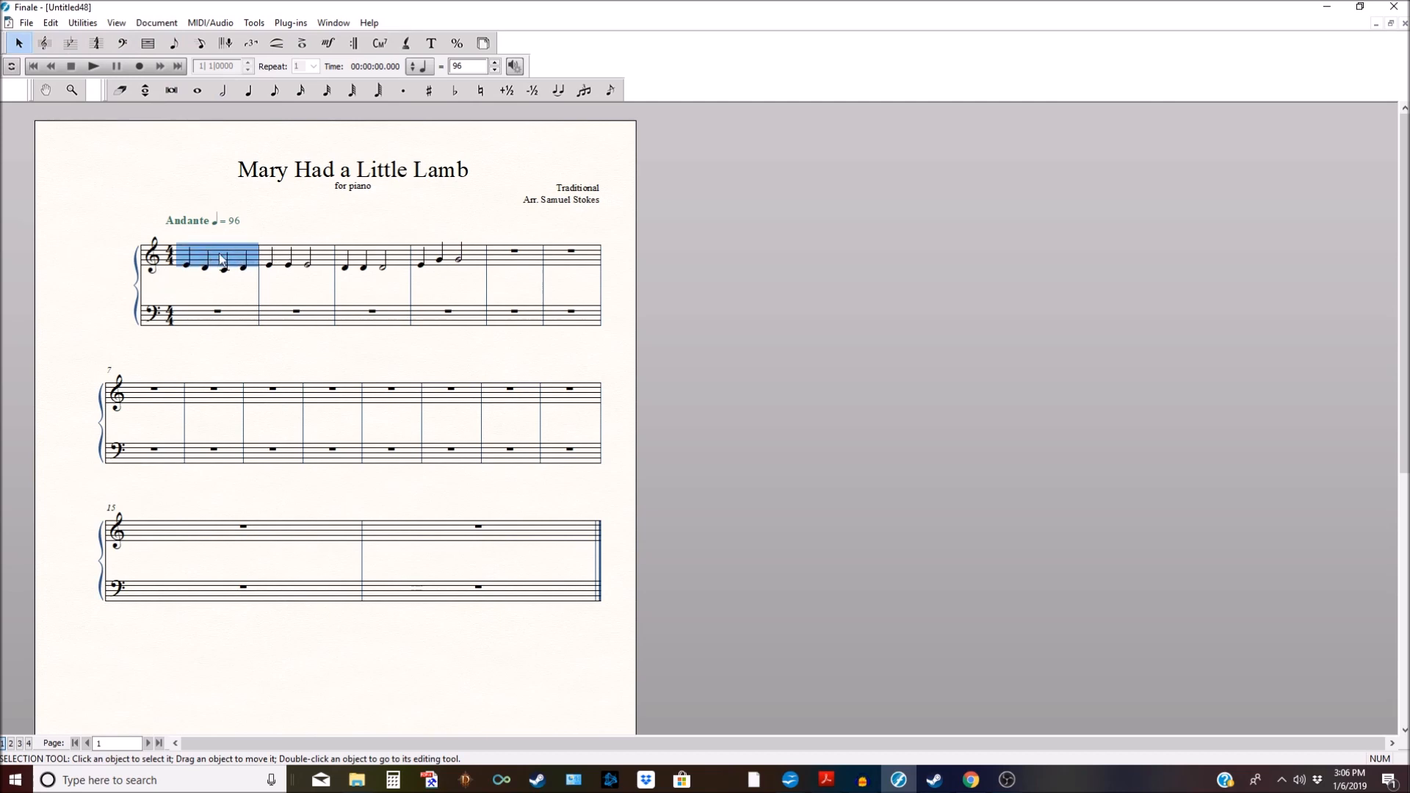
left_click(286, 263, "shift")
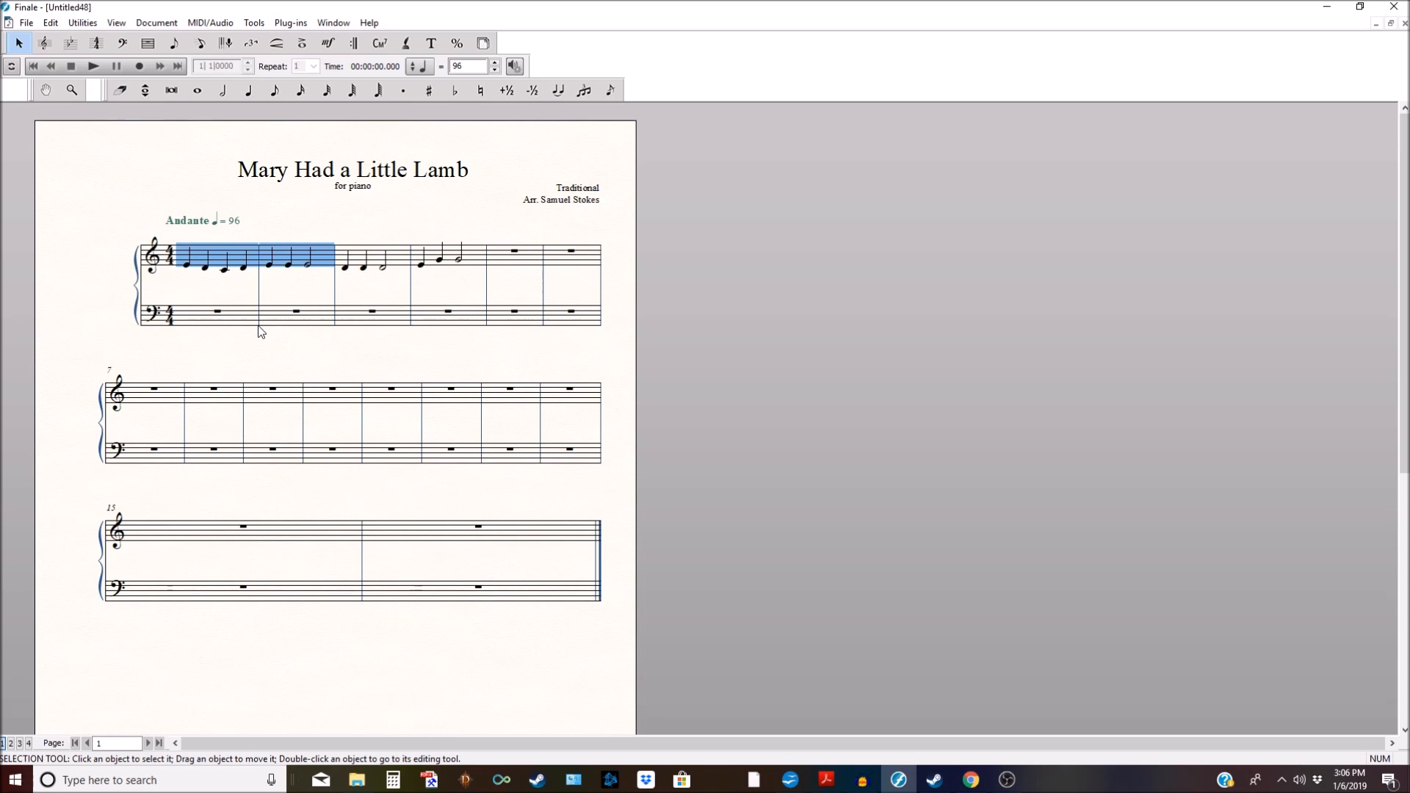
left_click(462, 263, "shift")
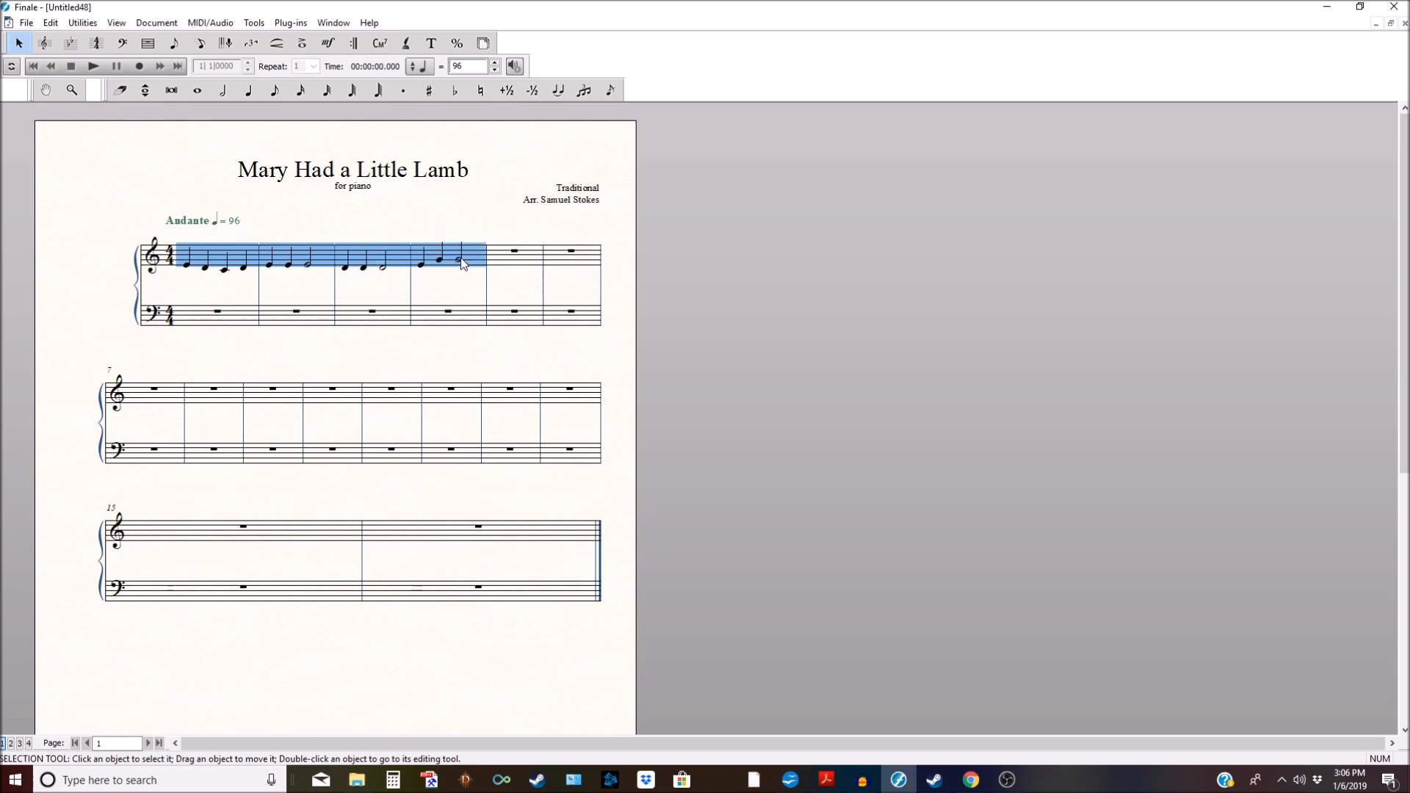
left_click(575, 263, "shift")
left_click(266, 404, "shift")
left_click(446, 384, "shift")
left_click(562, 388, "shift")
left_click(299, 259, "shift")
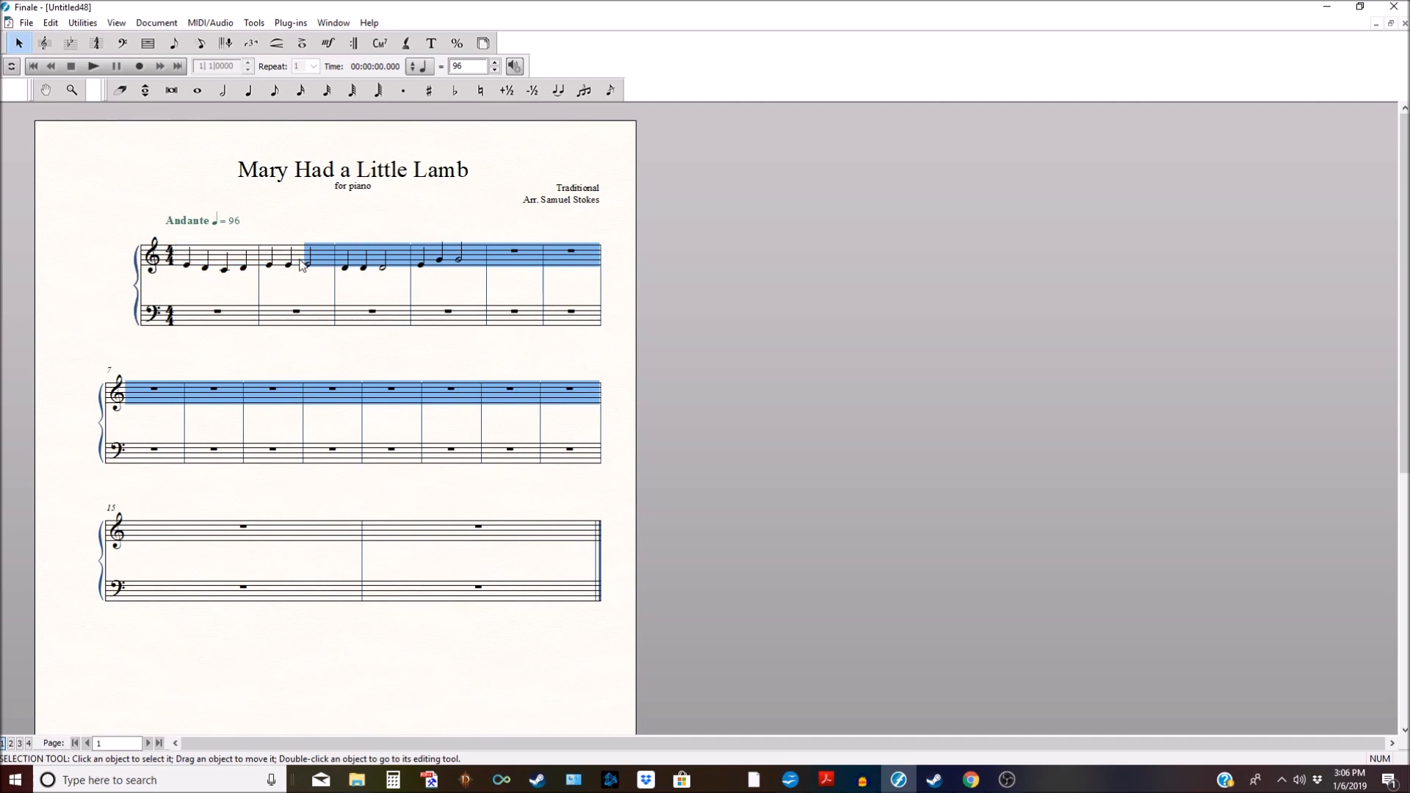
left_click(312, 283)
left_click(234, 268)
left_click(288, 262, "shift")
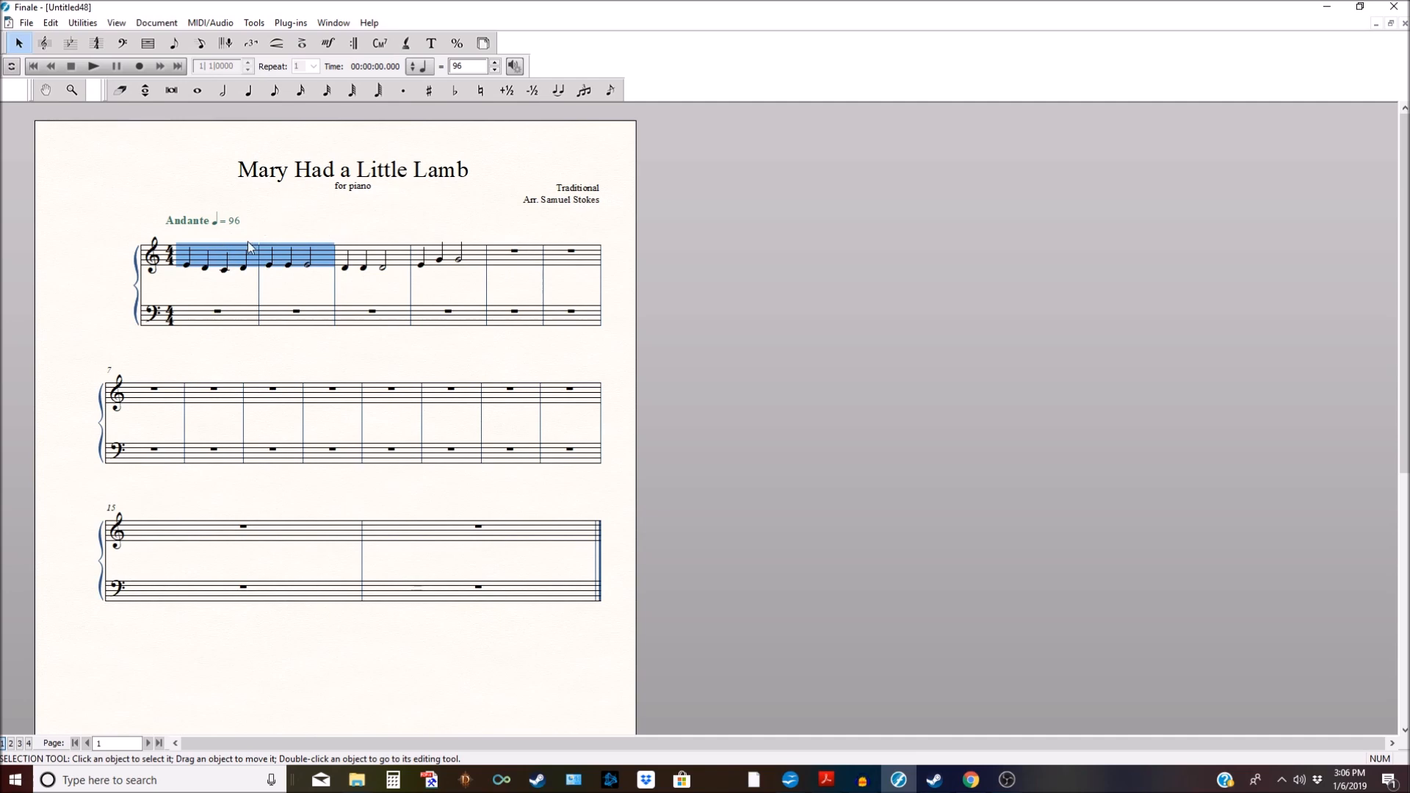
left_click_drag(213, 261, 496, 266)
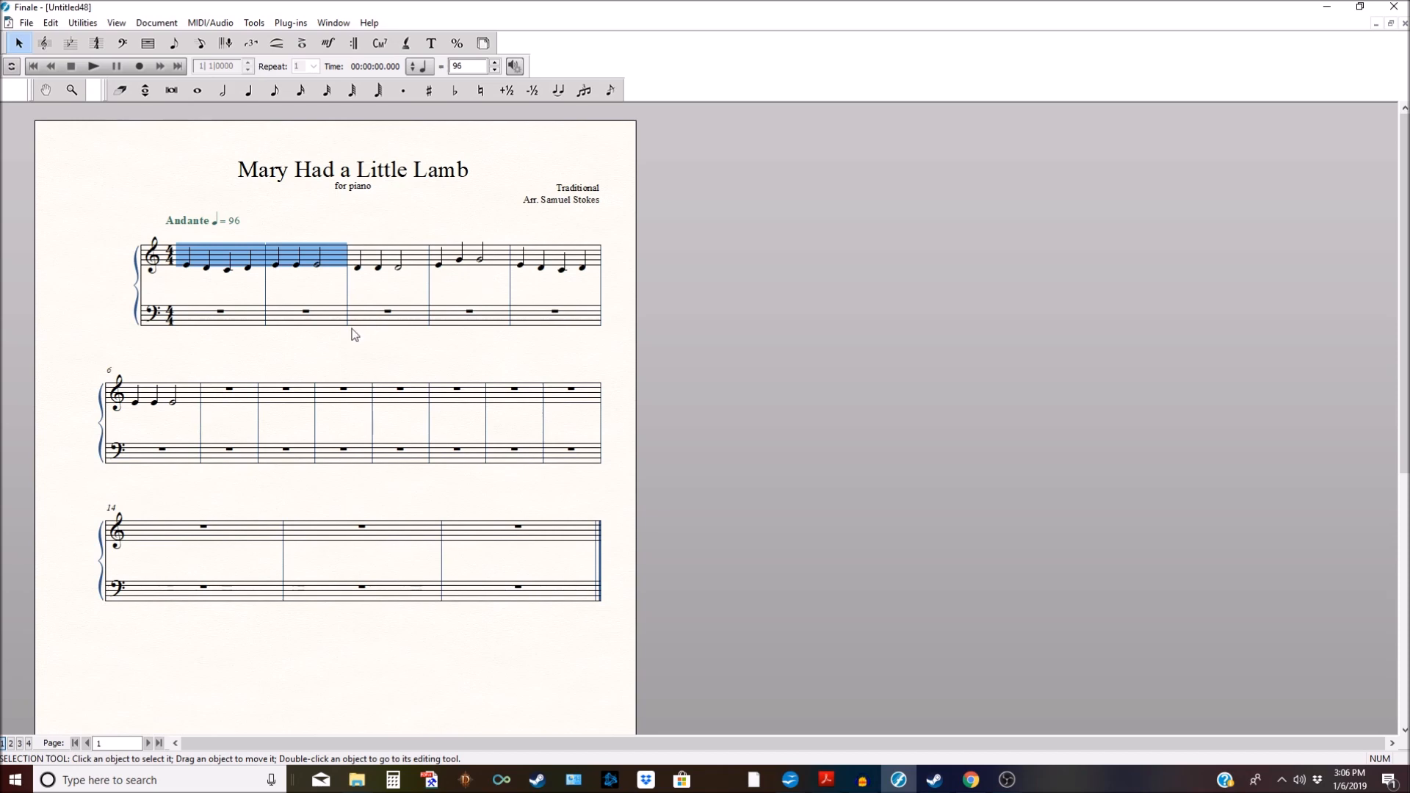
Step: Undo the earlier copy, try pasting into measure 5 with Ctrl+V, and undo that paste
key("ctrl+z")
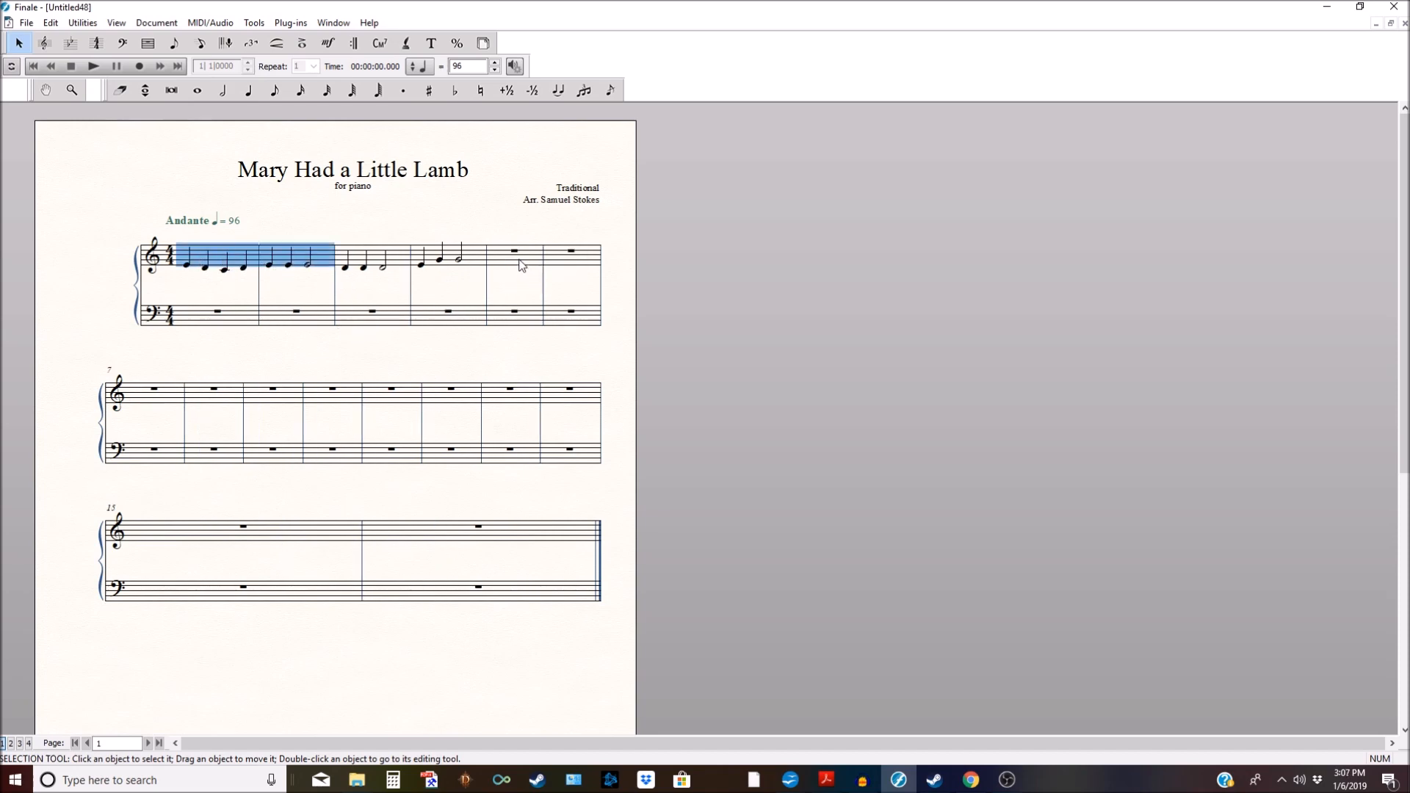
key("ctrl+y")
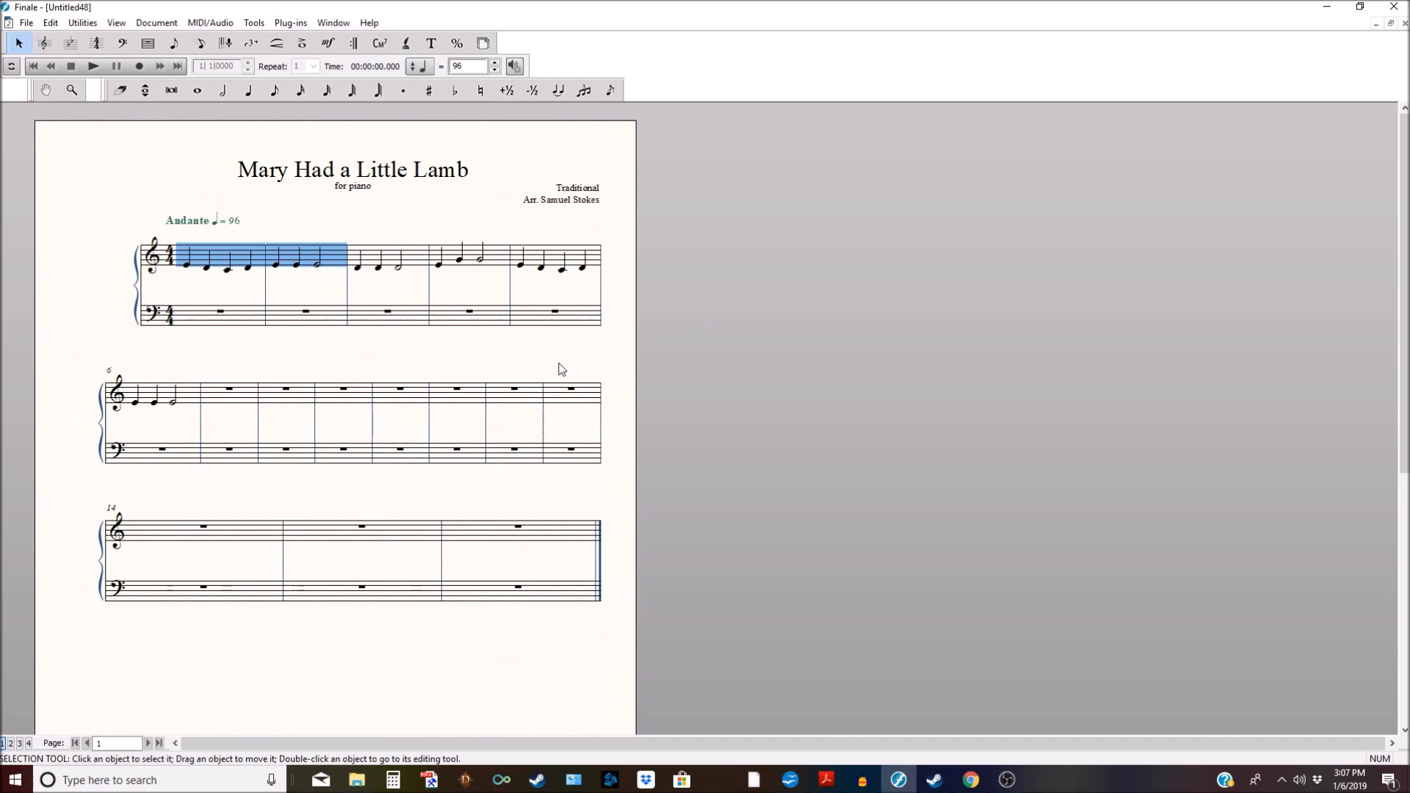
key("ctrl+z")
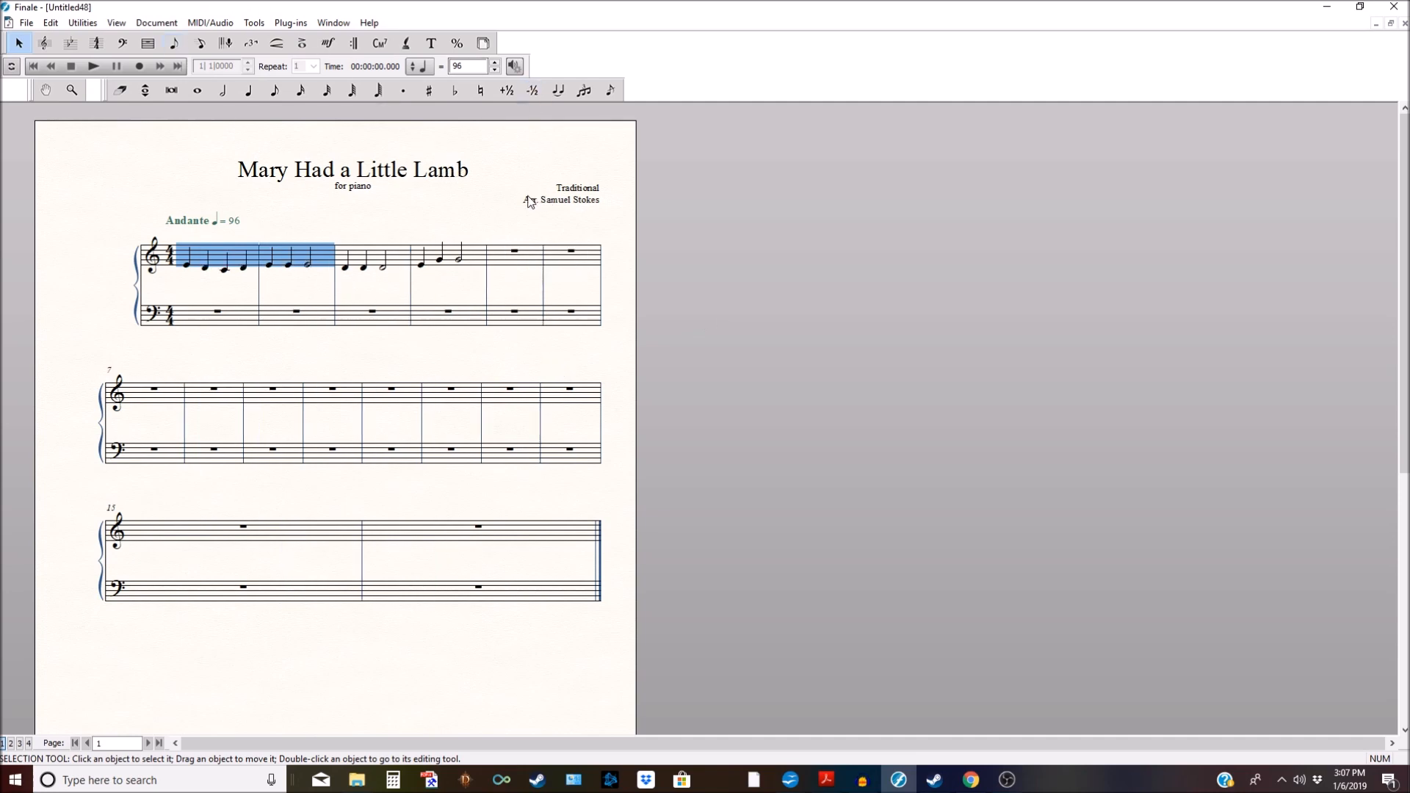
left_click(530, 272)
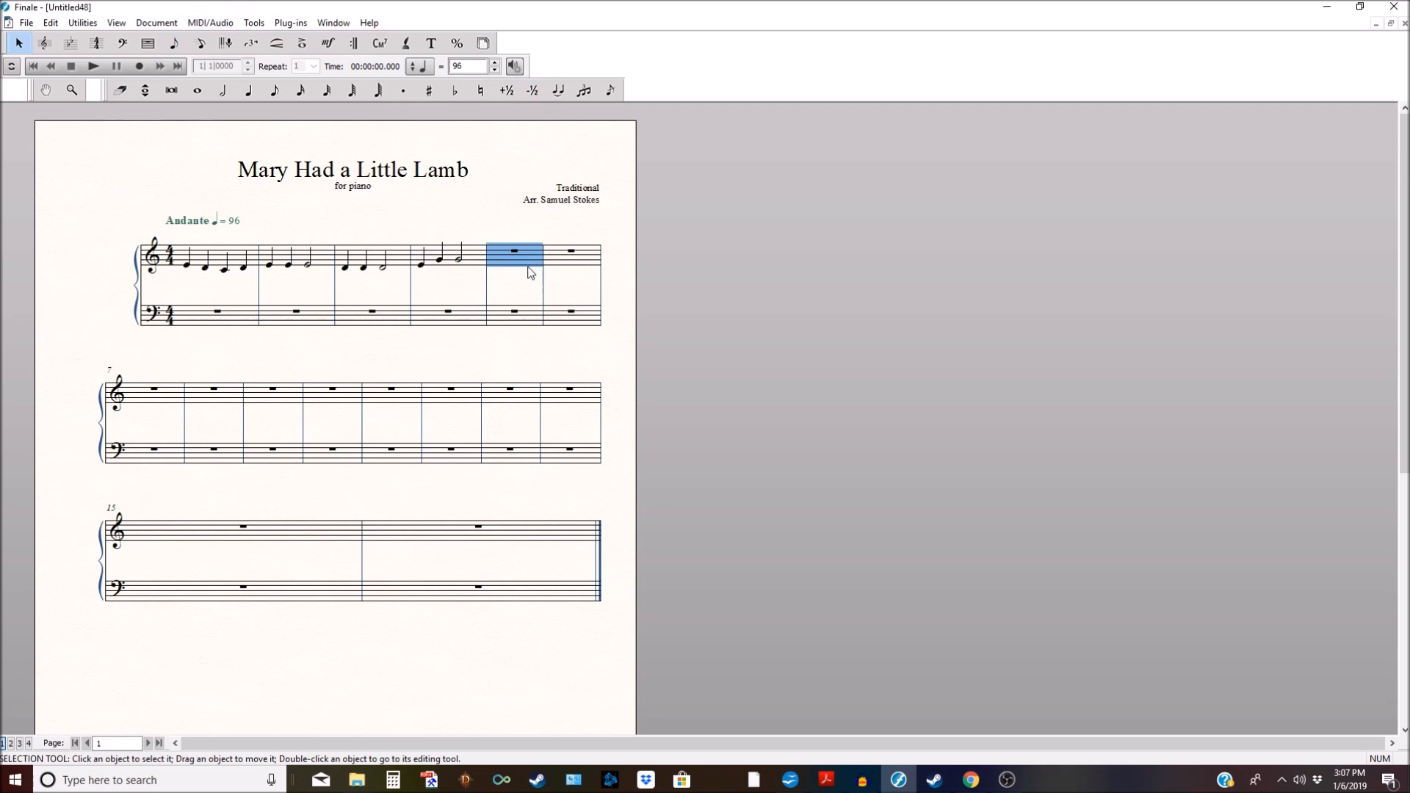
key("ctrl+v")
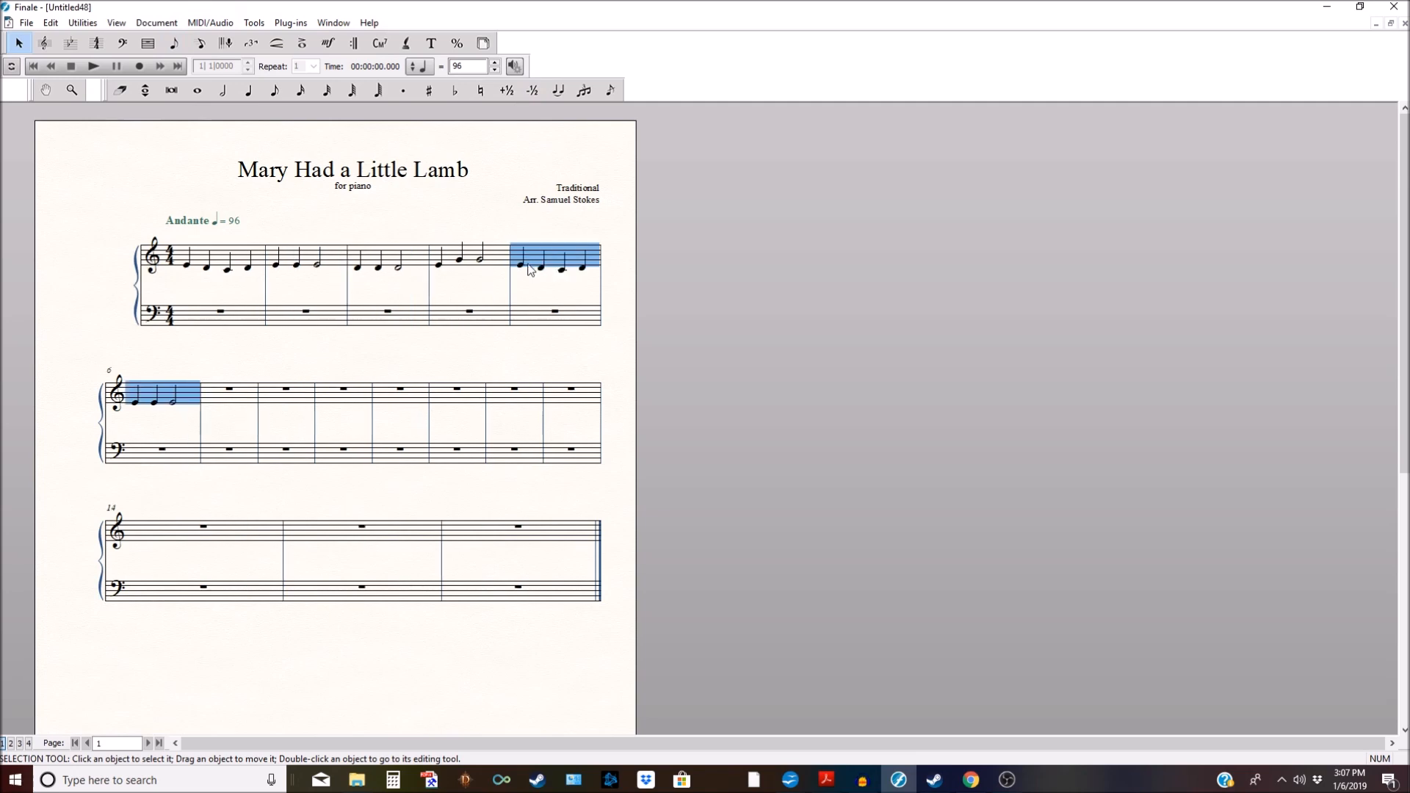
key("ctrl+z")
Step: Reselect measures 1–2 and copy them onto measures 5–6
left_click(252, 259)
left_click(277, 261, "shift")
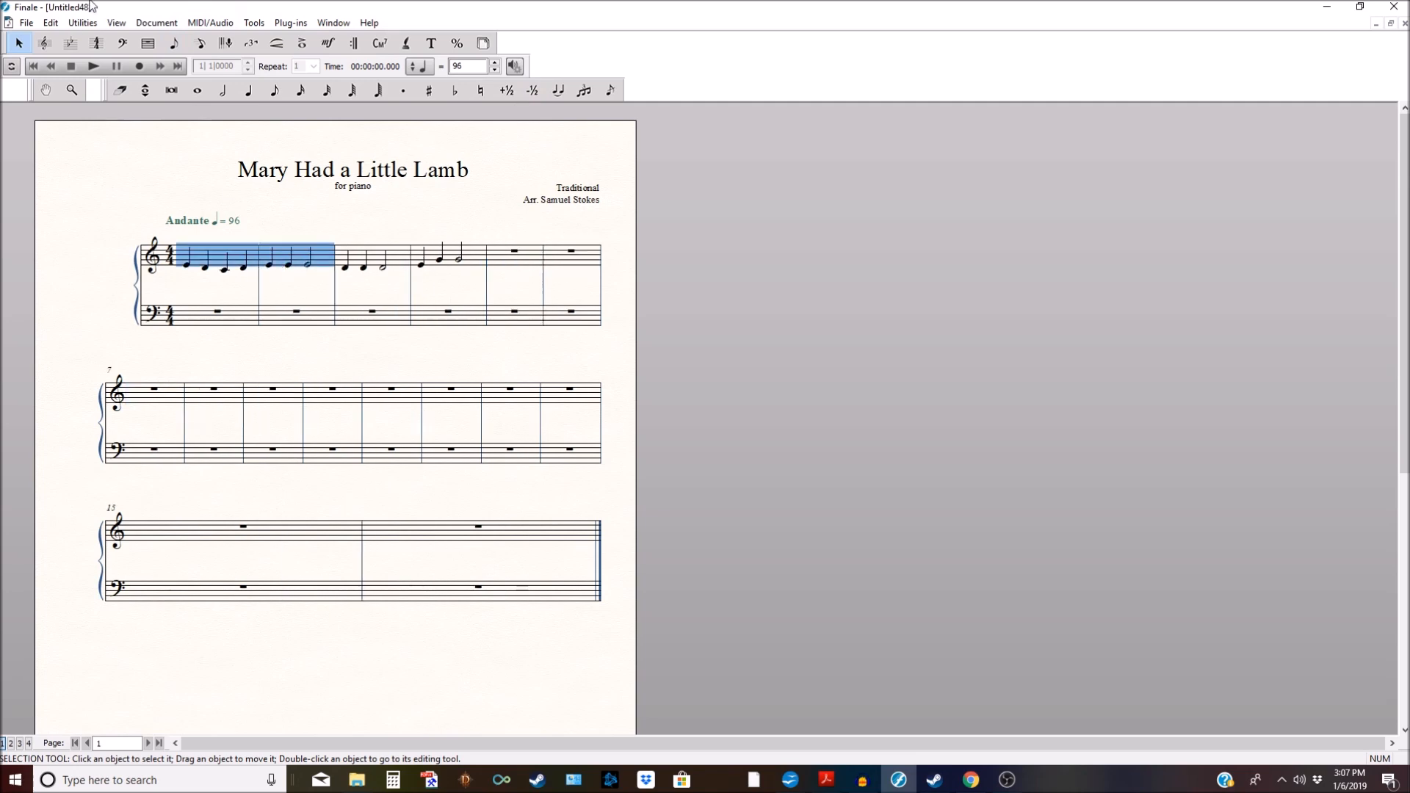
left_click(50, 22)
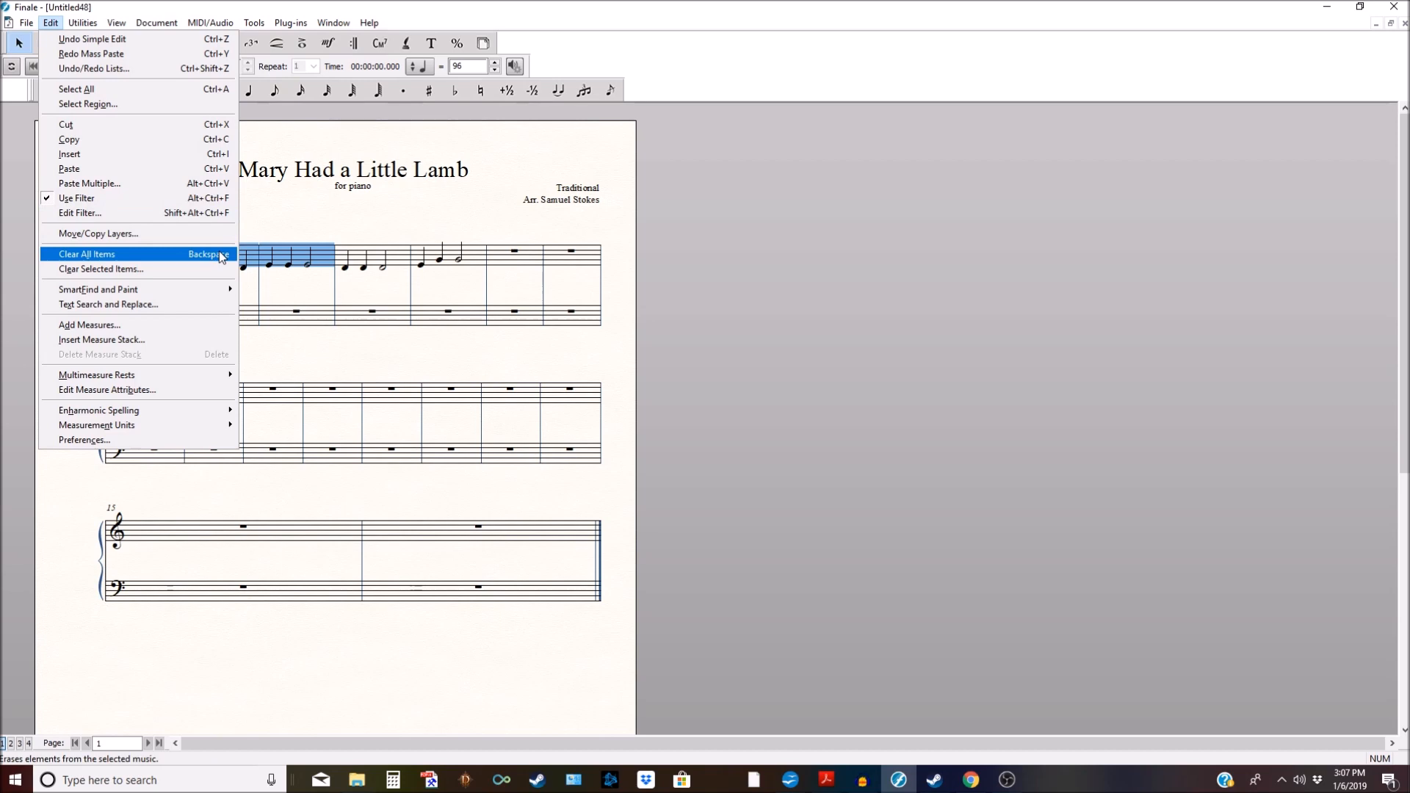
left_click(368, 214)
left_click(242, 248)
left_click(293, 255, "shift")
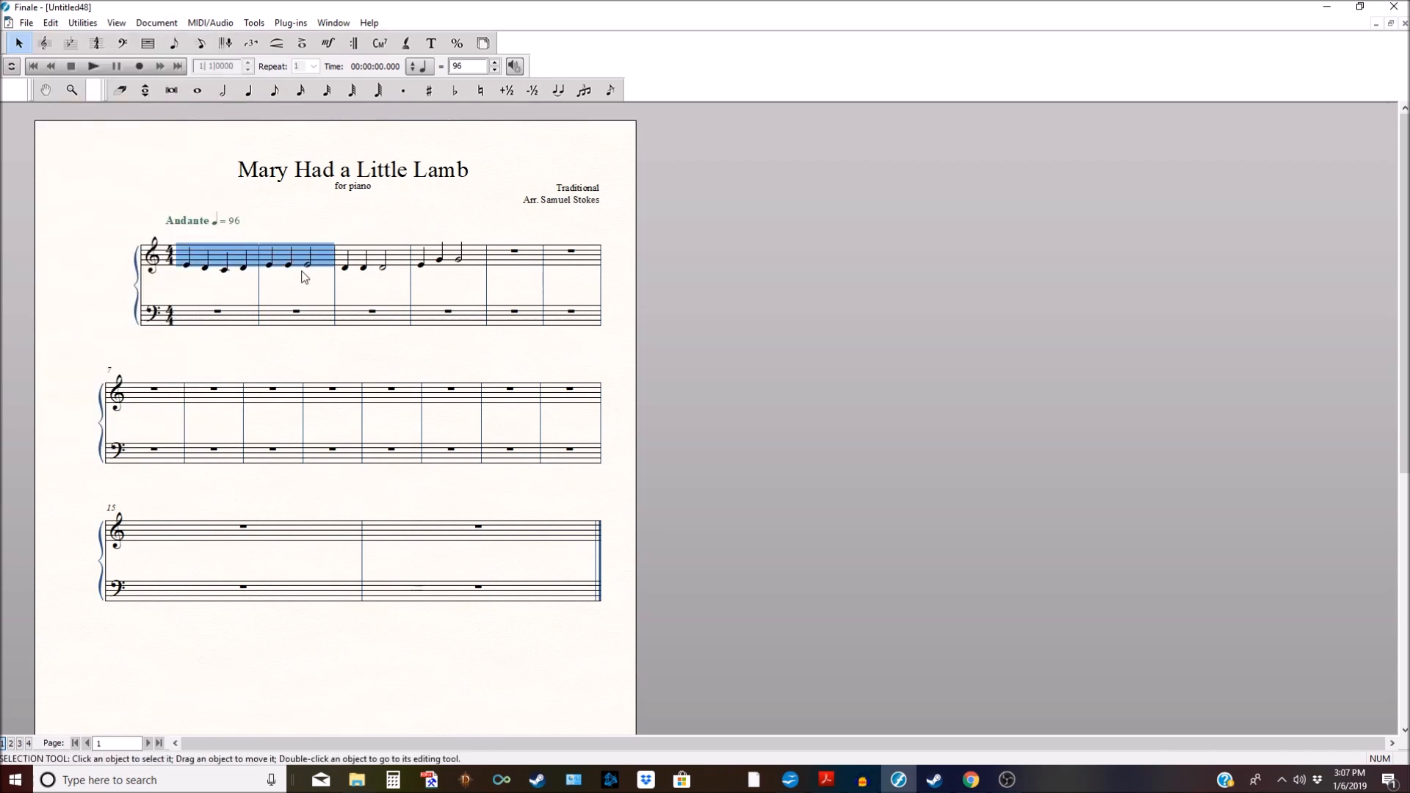
left_click(529, 254, "ctrl")
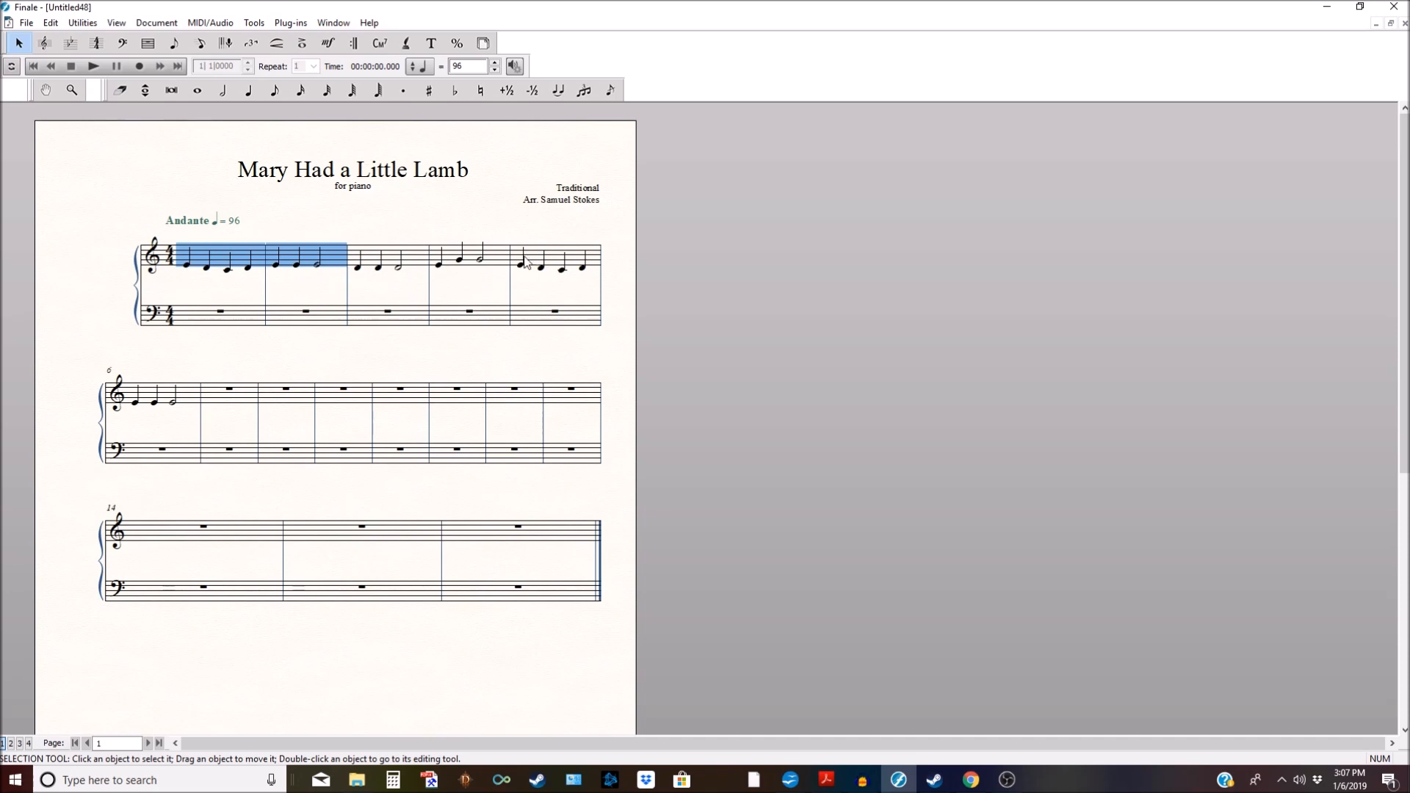
Step: Enter four quarter notes in measure 7 and a whole note in measure 8, then select measures 1–8
left_click(247, 90)
left_click(252, 405)
left_click(255, 406)
left_click(252, 405)
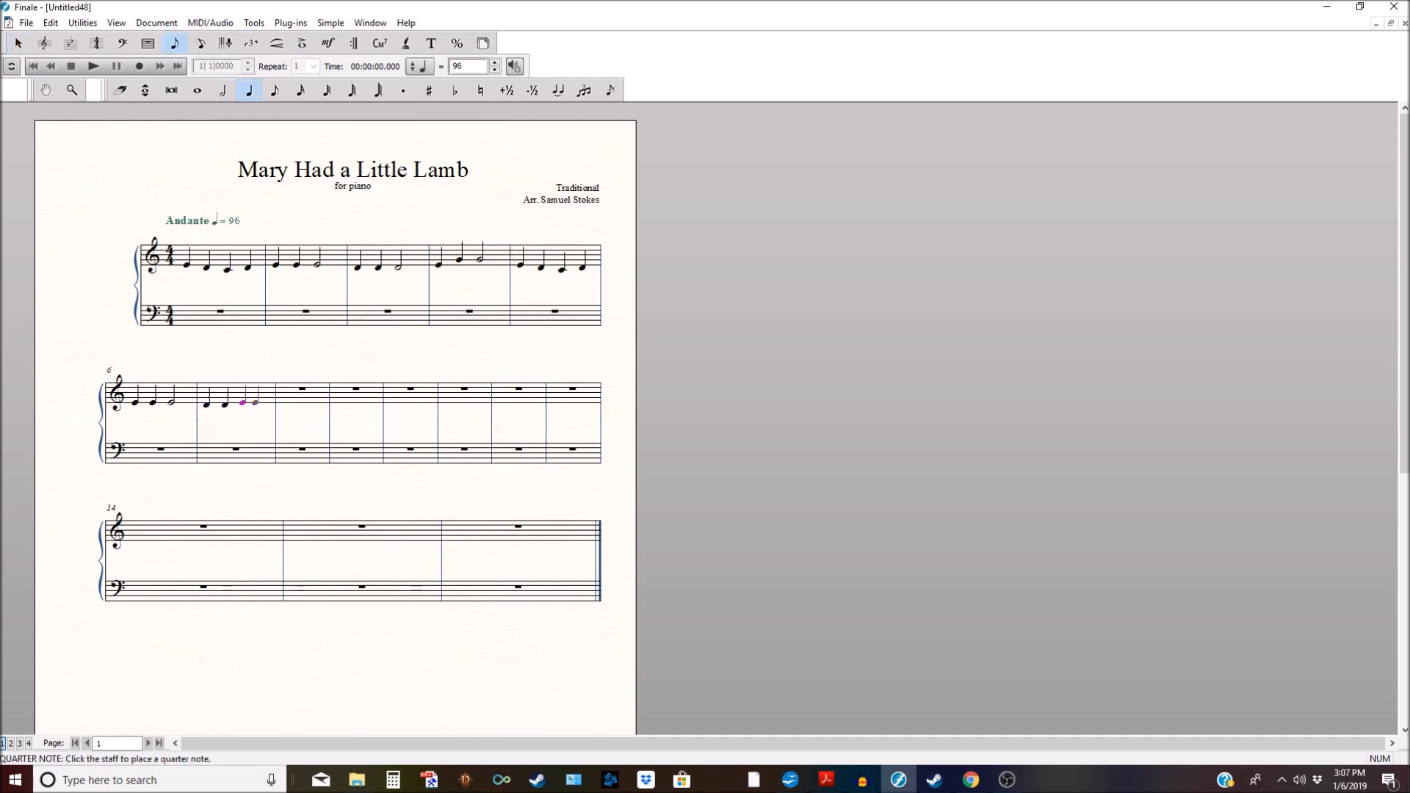
left_click(261, 404)
key("7")
left_click(297, 406)
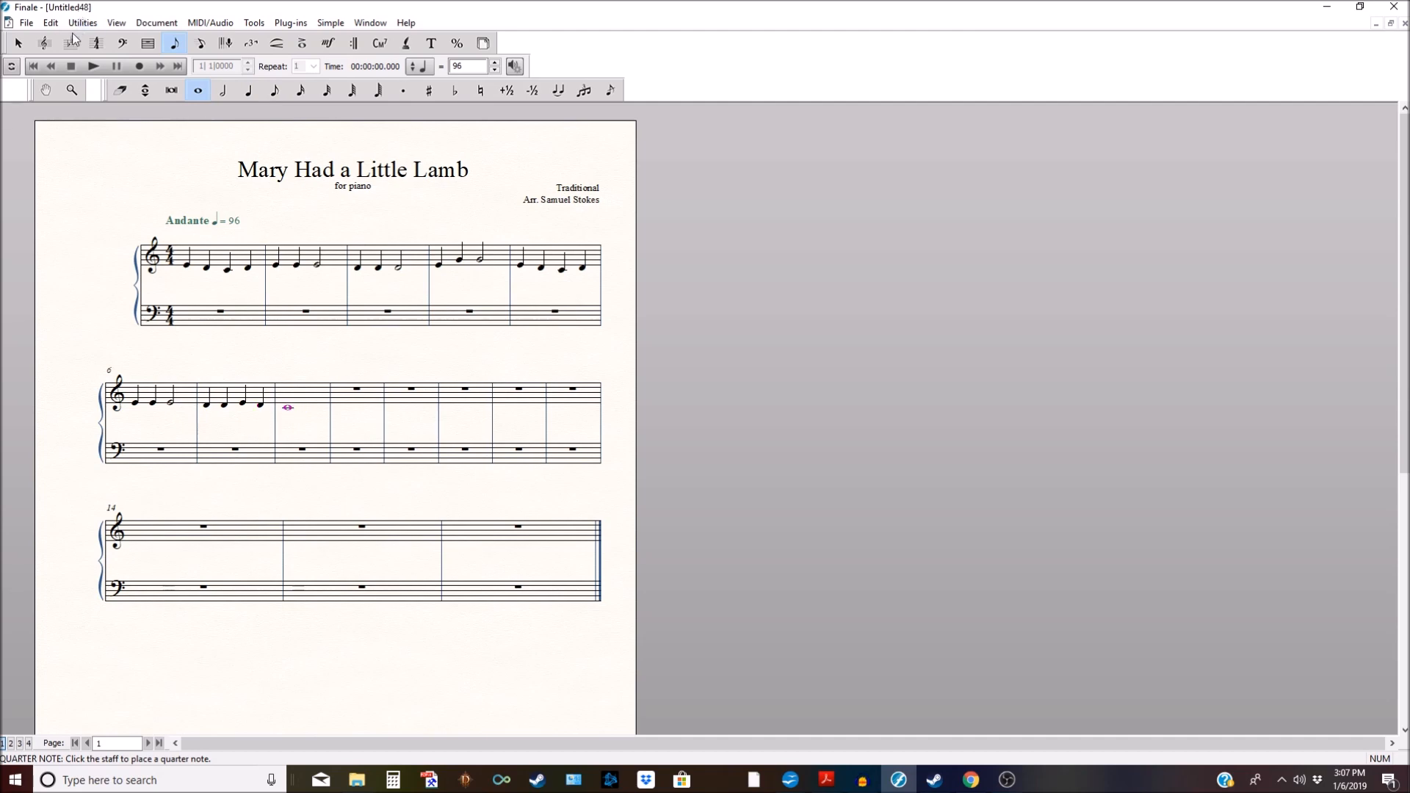
left_click(19, 42)
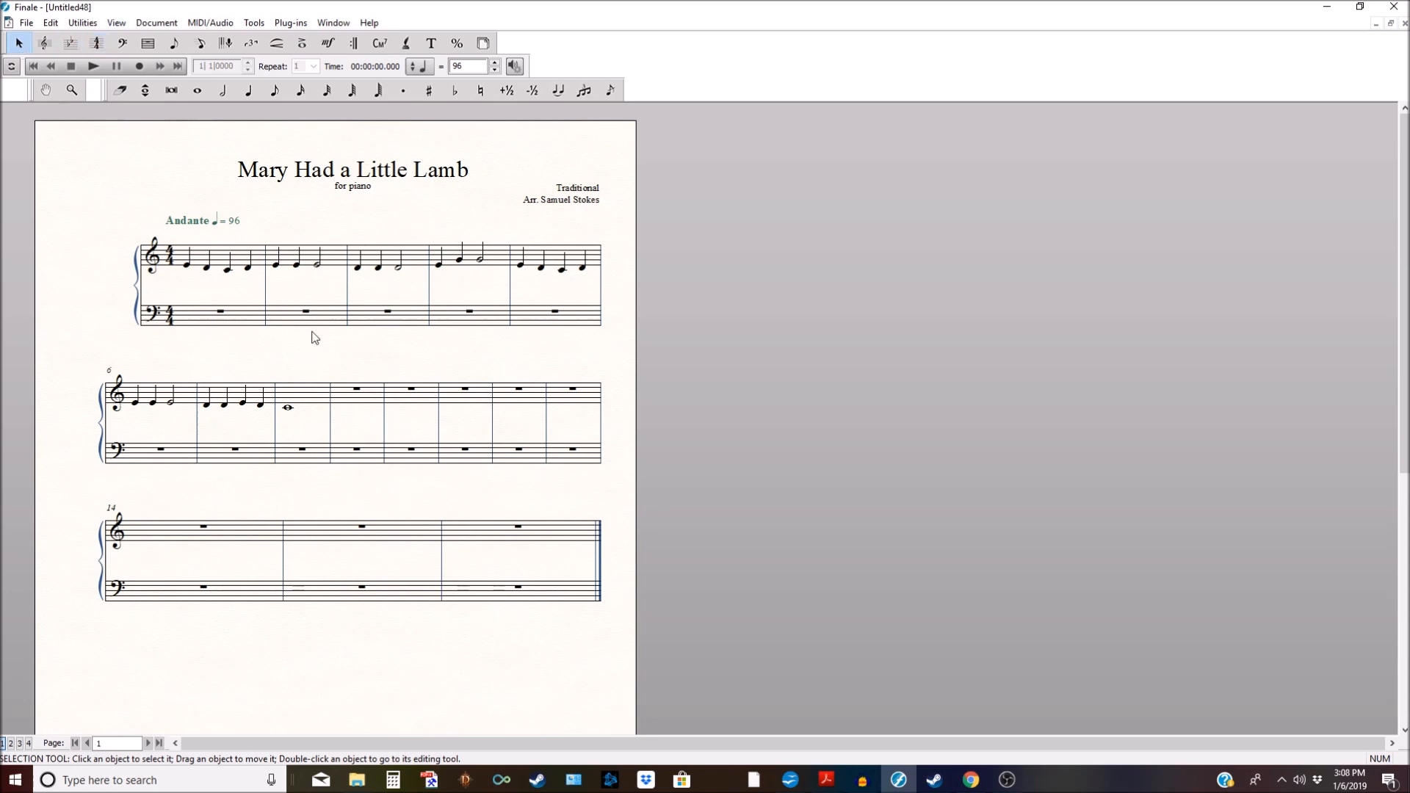
left_click_drag(229, 253, 334, 422)
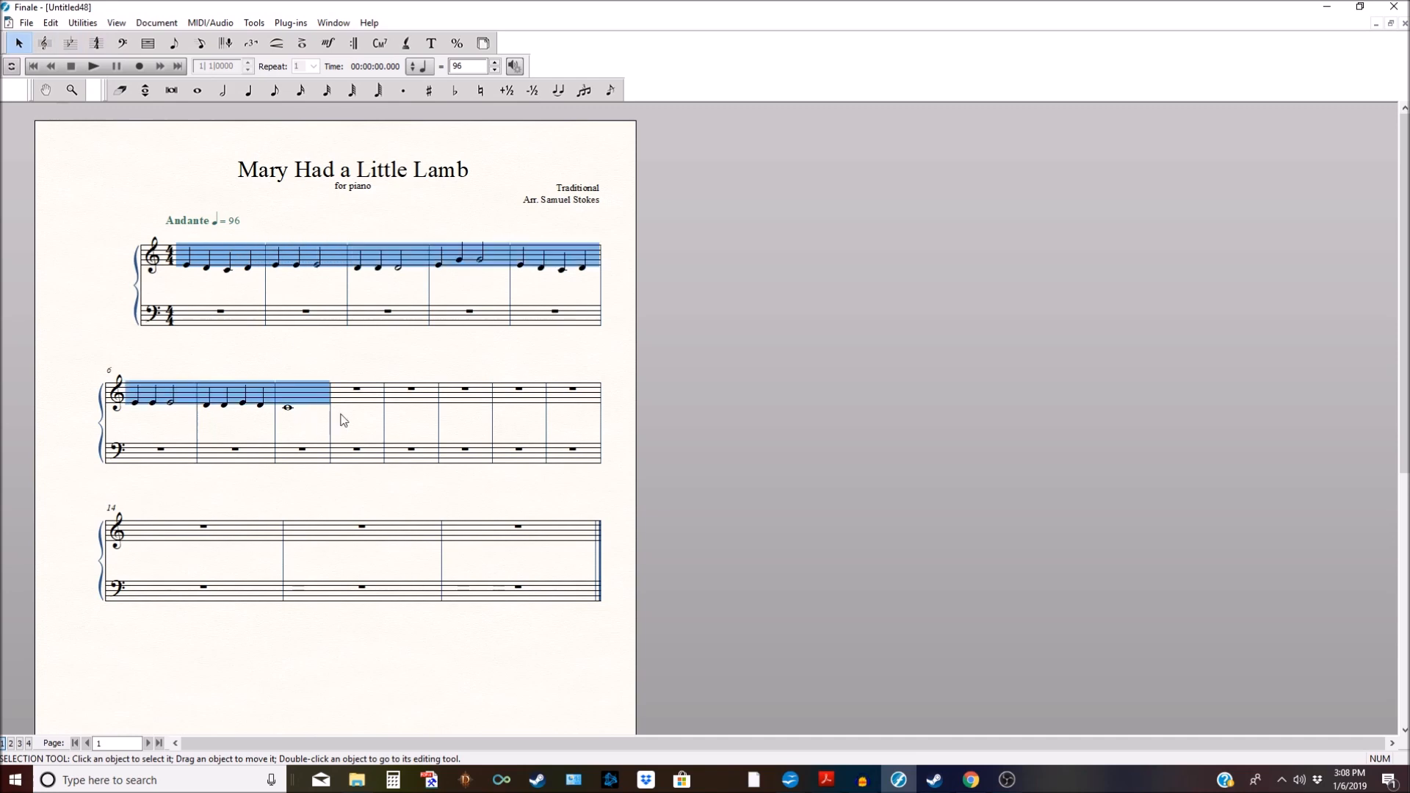
left_click(357, 392, "alt")
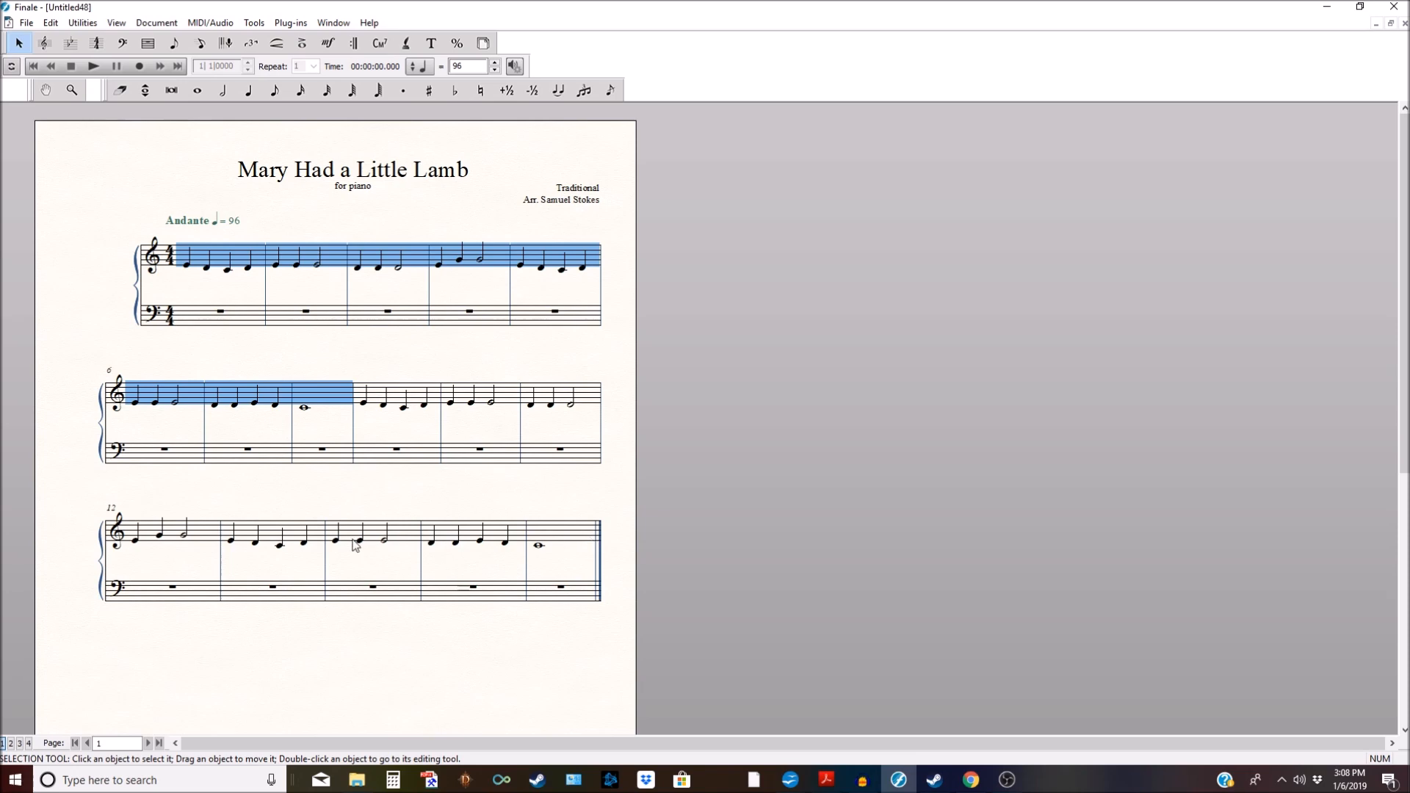
scroll(529, 548, "down", 1)
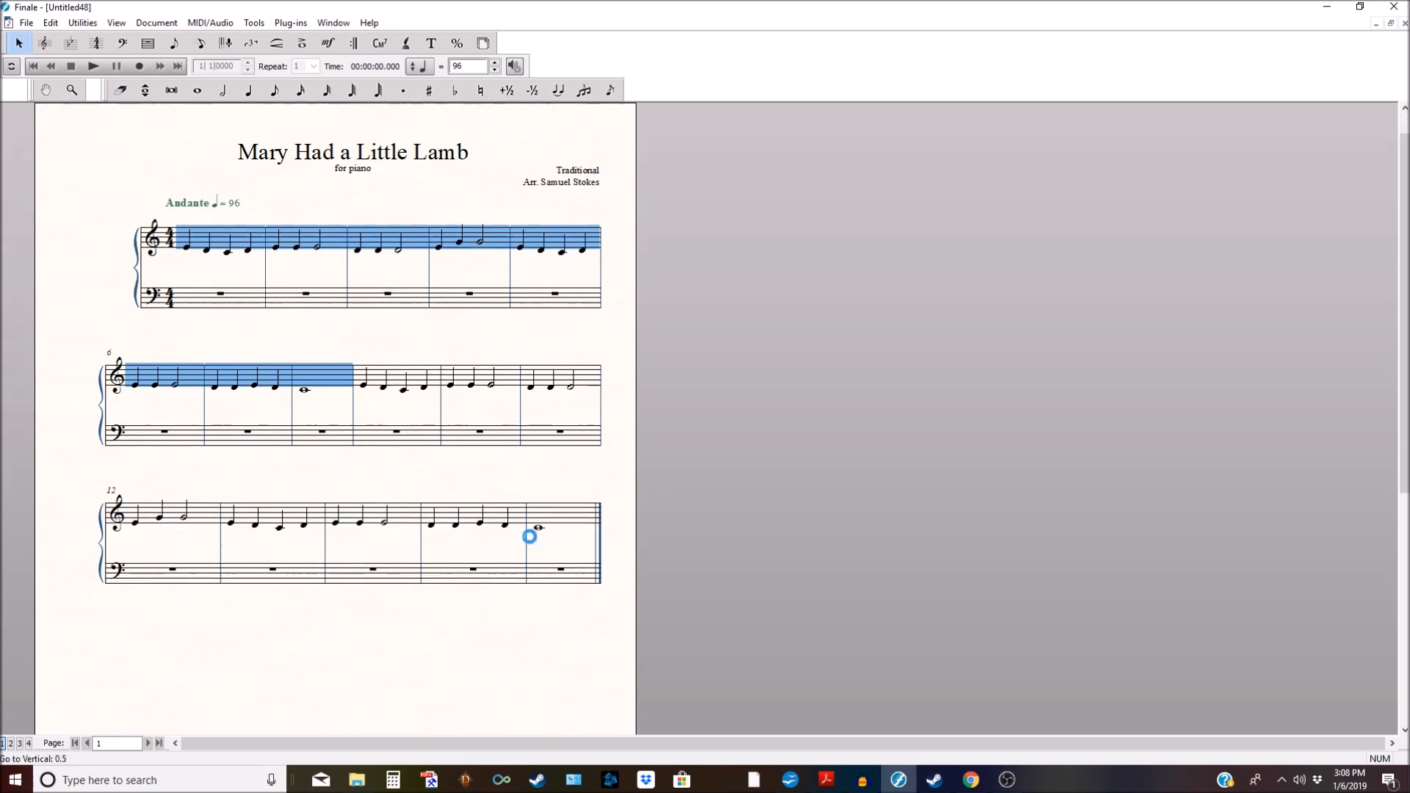
scroll(529, 537, "down", 2)
key("ctrl+z")
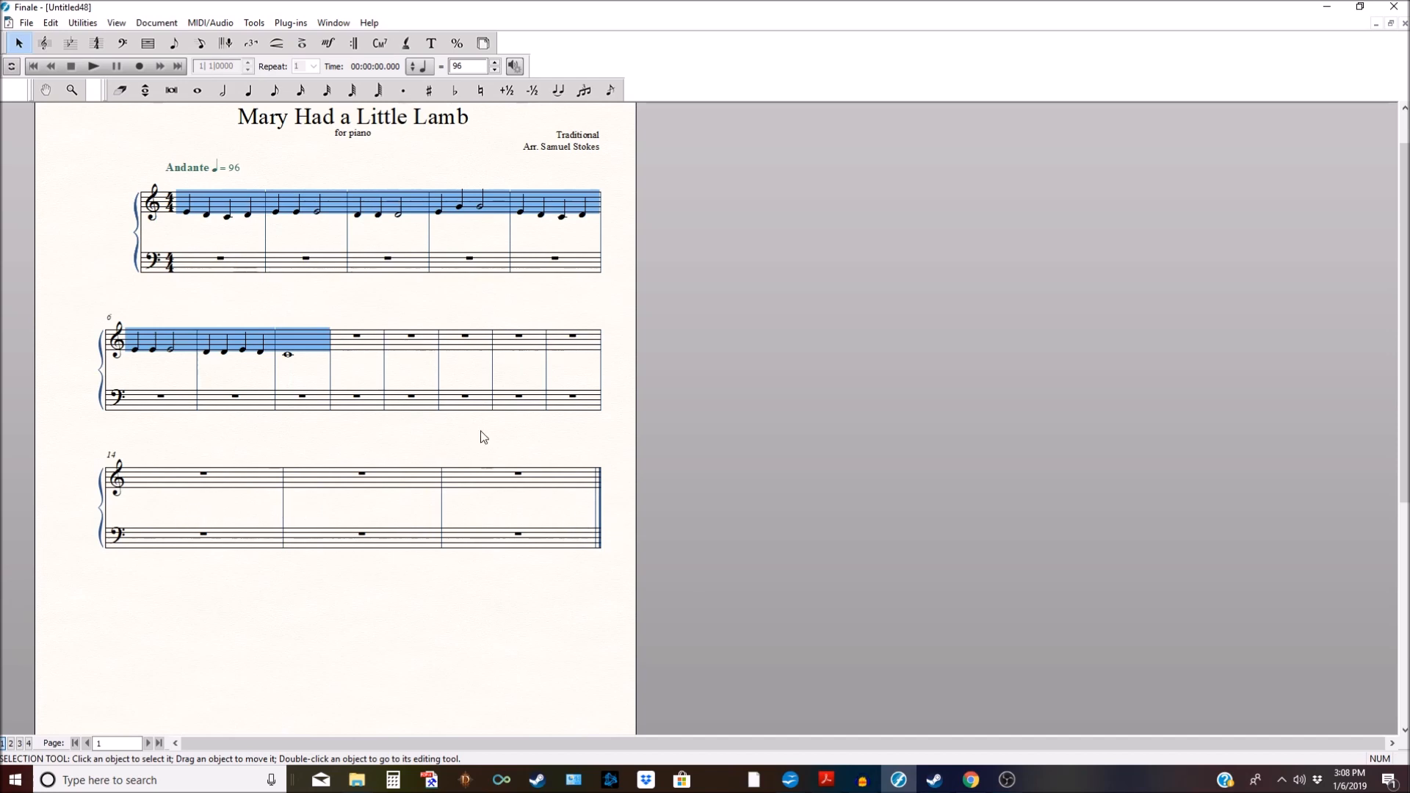
Step: Delete the extra empty measures from measure 11 onward
left_click(147, 43)
left_click(439, 360)
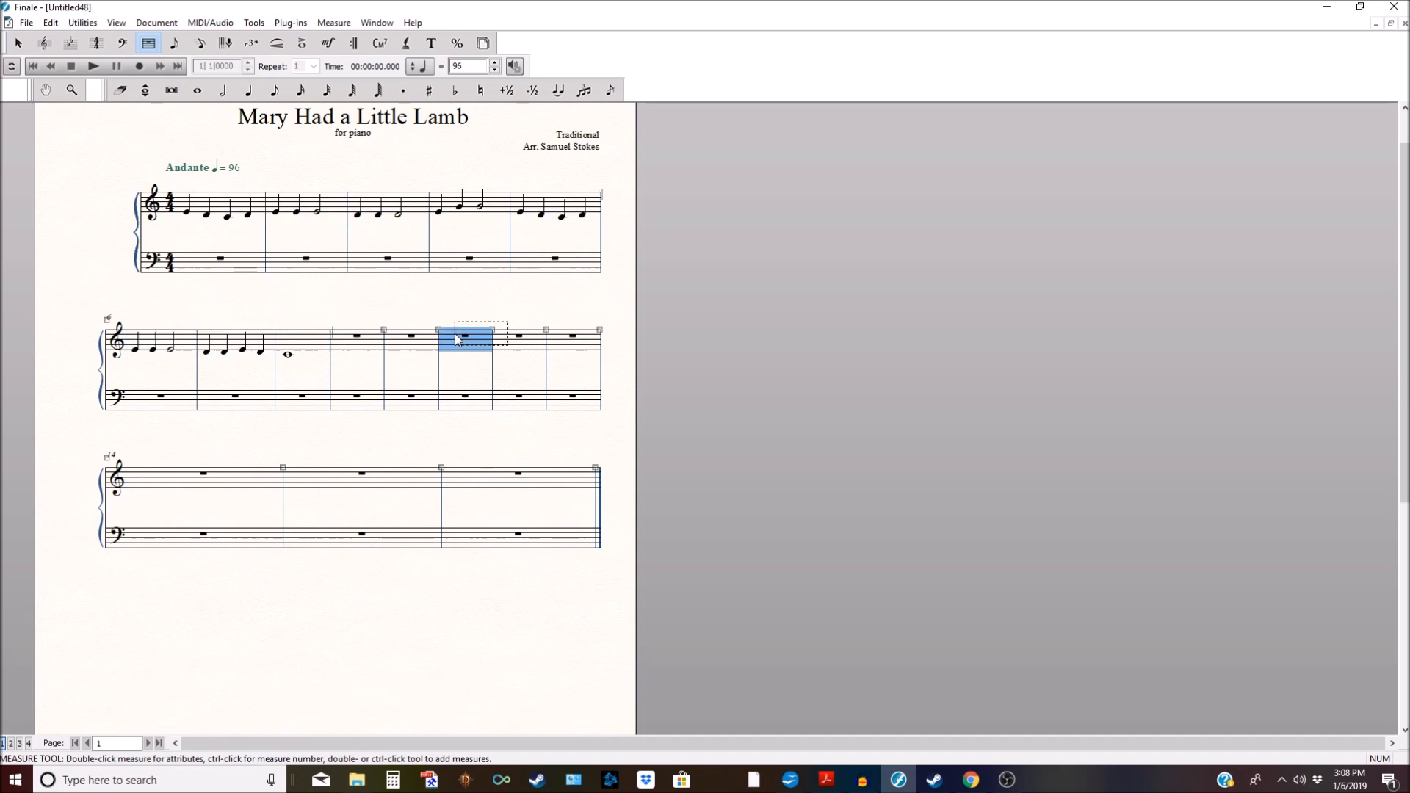
left_click(532, 545, "shift")
key("Delete")
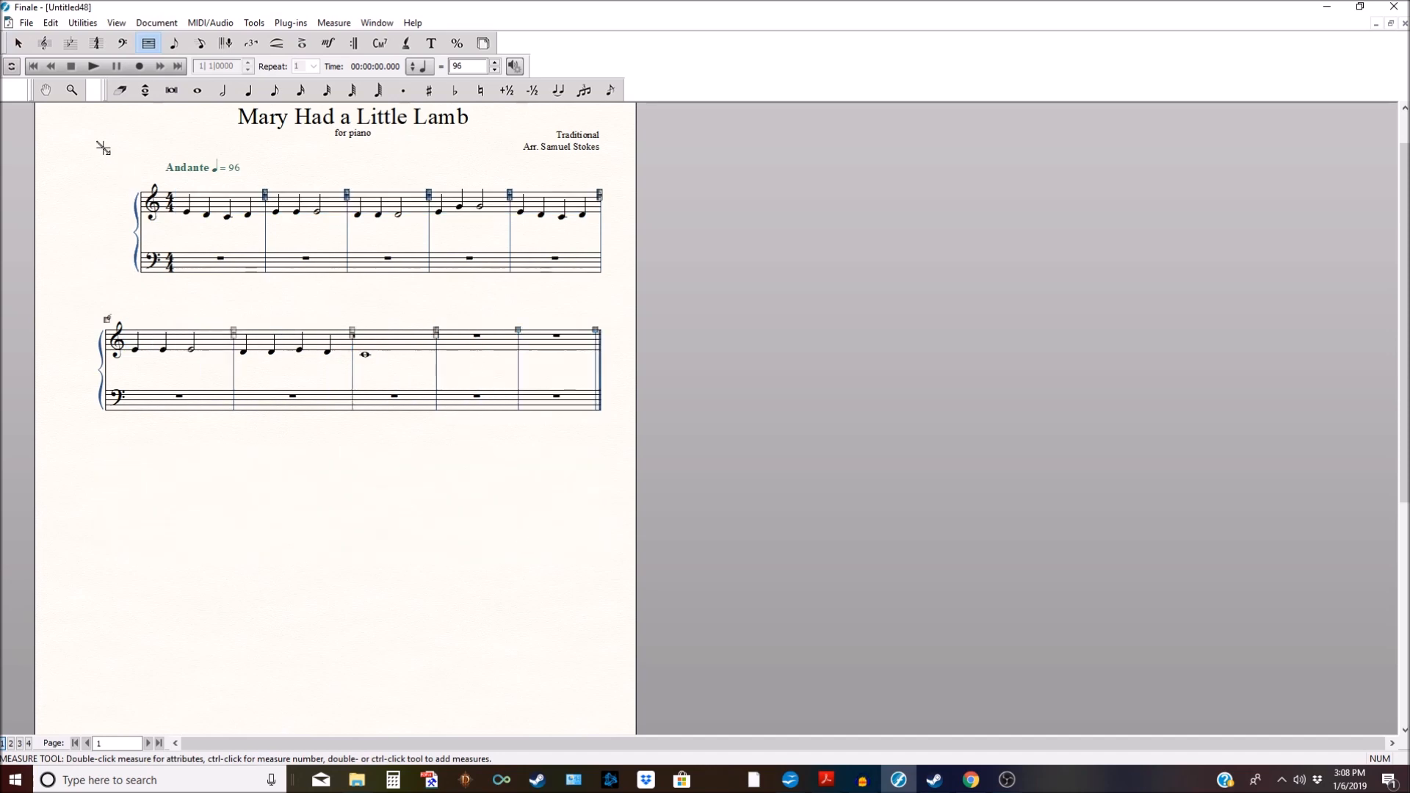
Step: Copy the melody of measures 1–8 into measures 9–16
left_click(20, 43)
left_click(206, 194)
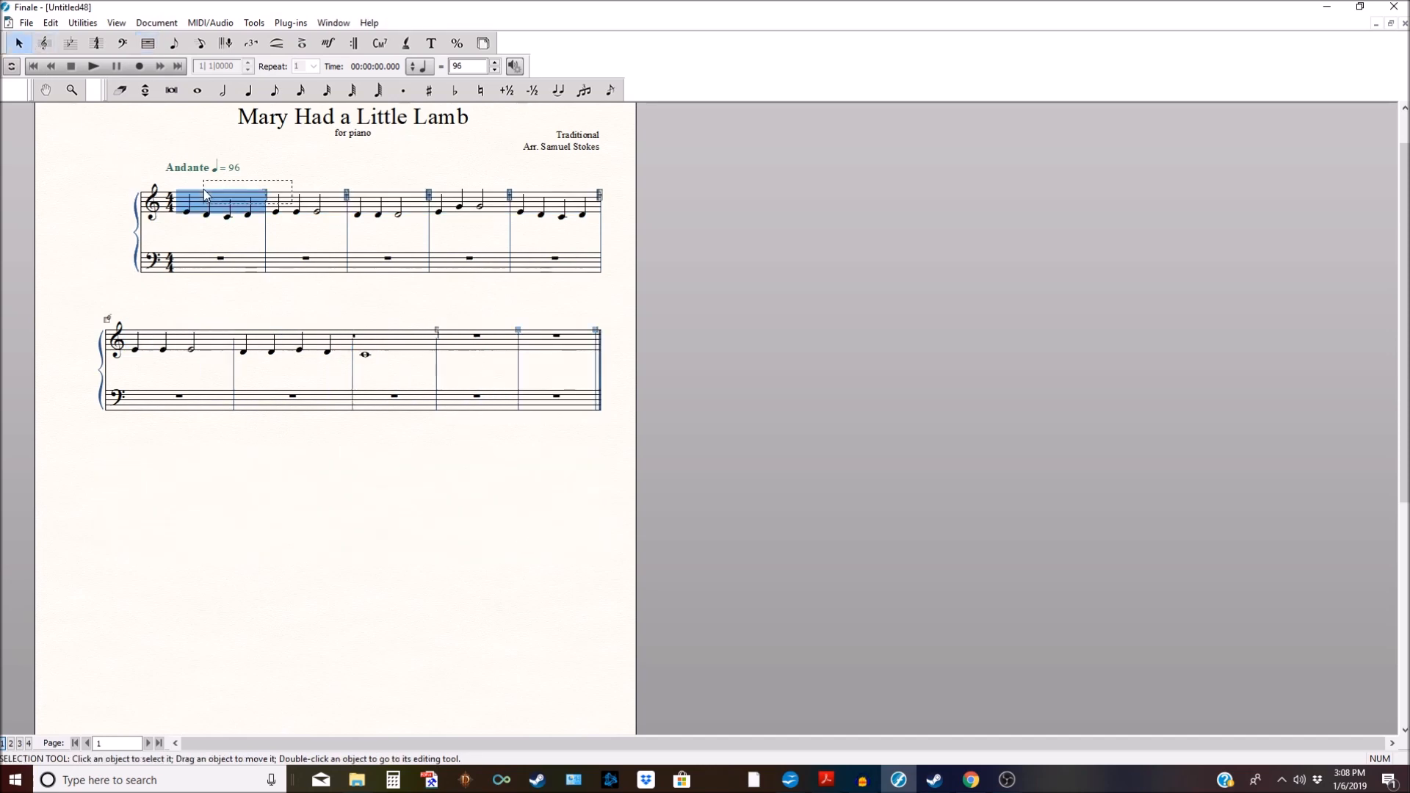
left_click(384, 349, "shift")
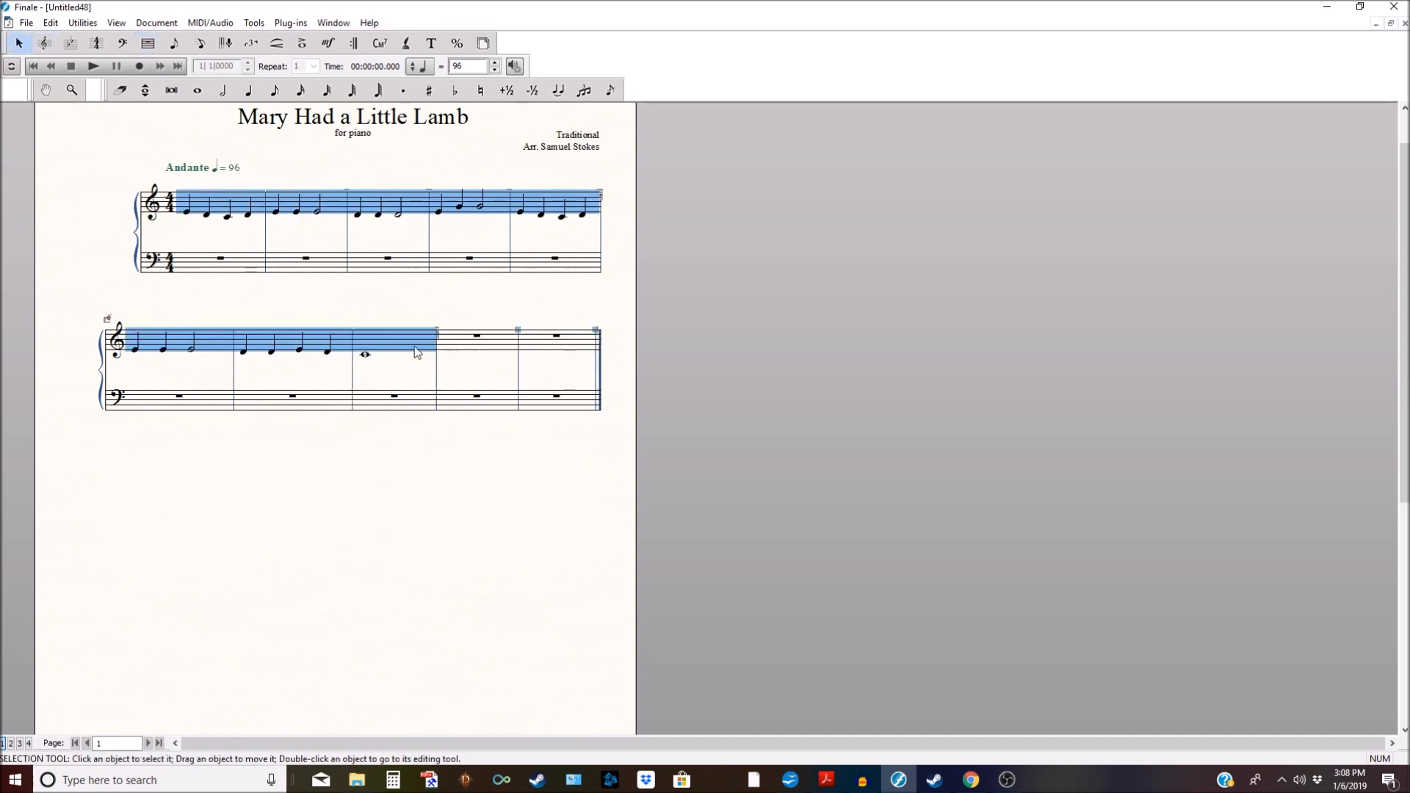
left_click(503, 354, "ctrl")
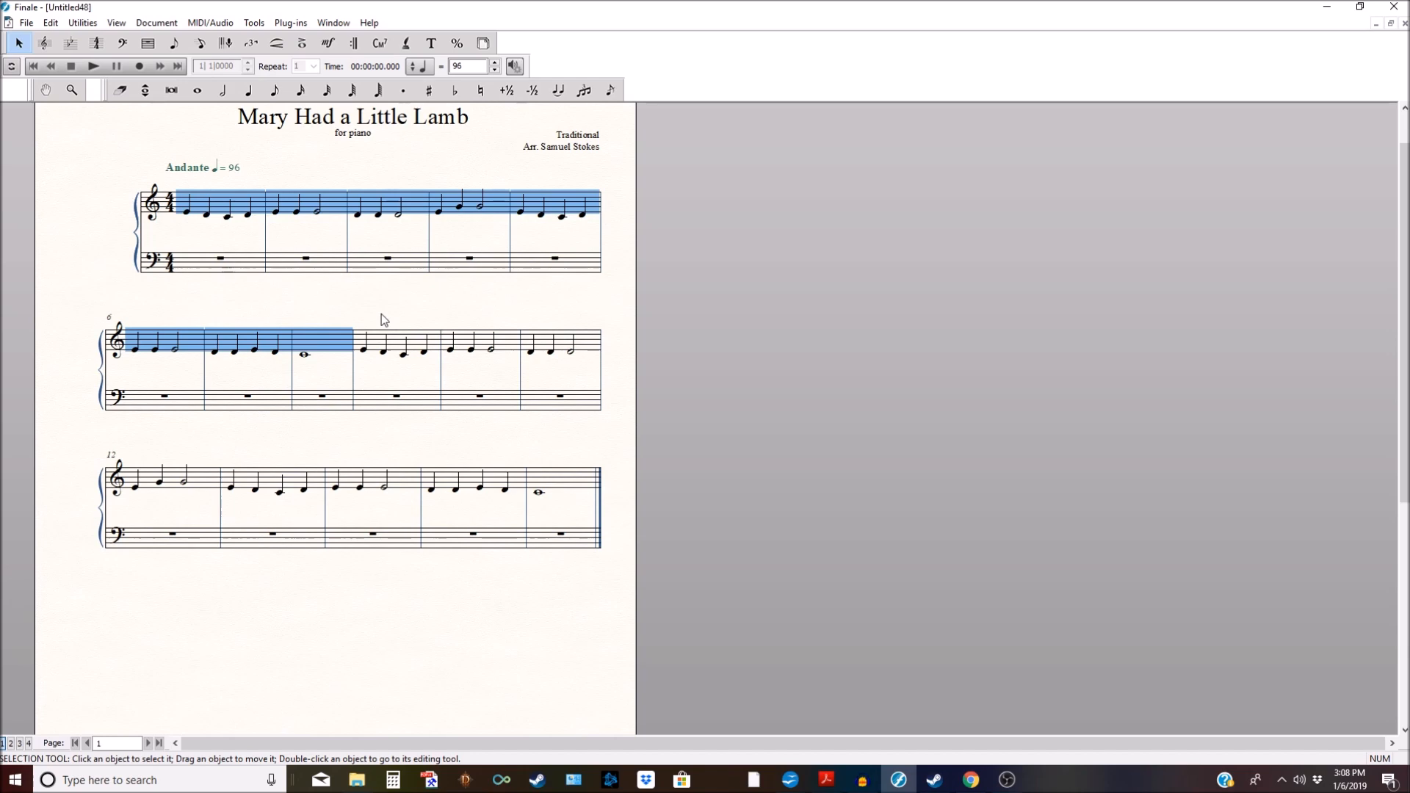
key("Escape")
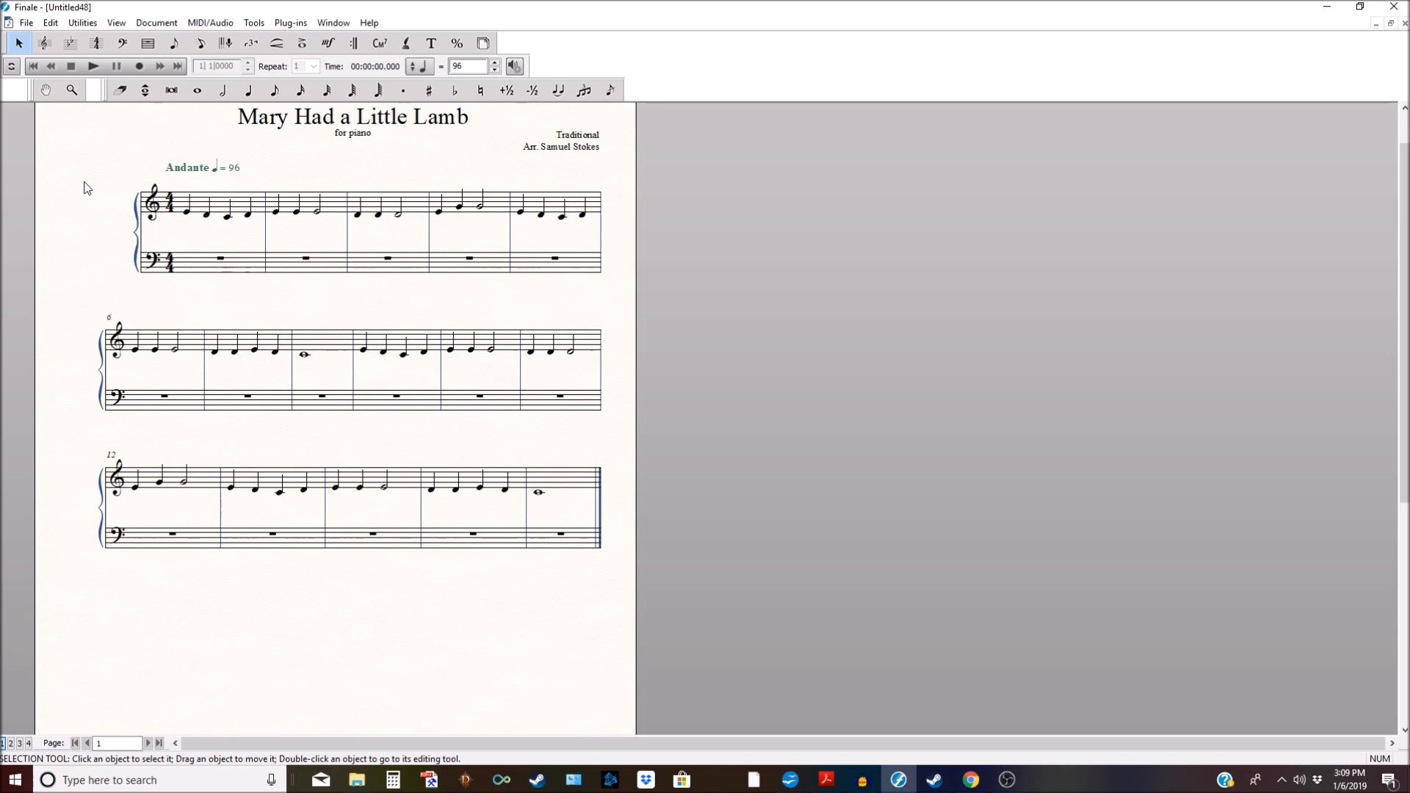
Step: Select all measures and use Fit Measures to lock them at four measures per system
key("ctrl+a")
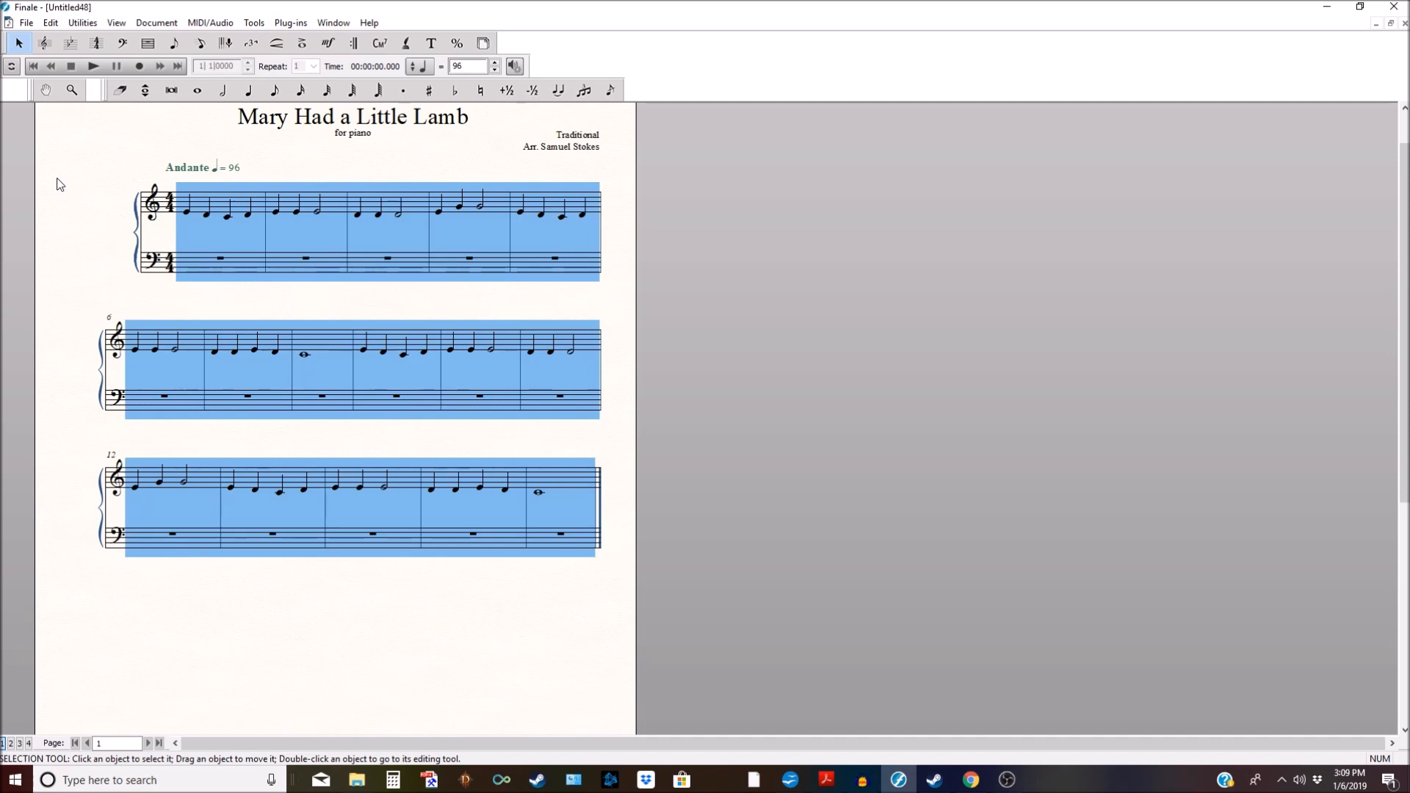
key("ctrl+m")
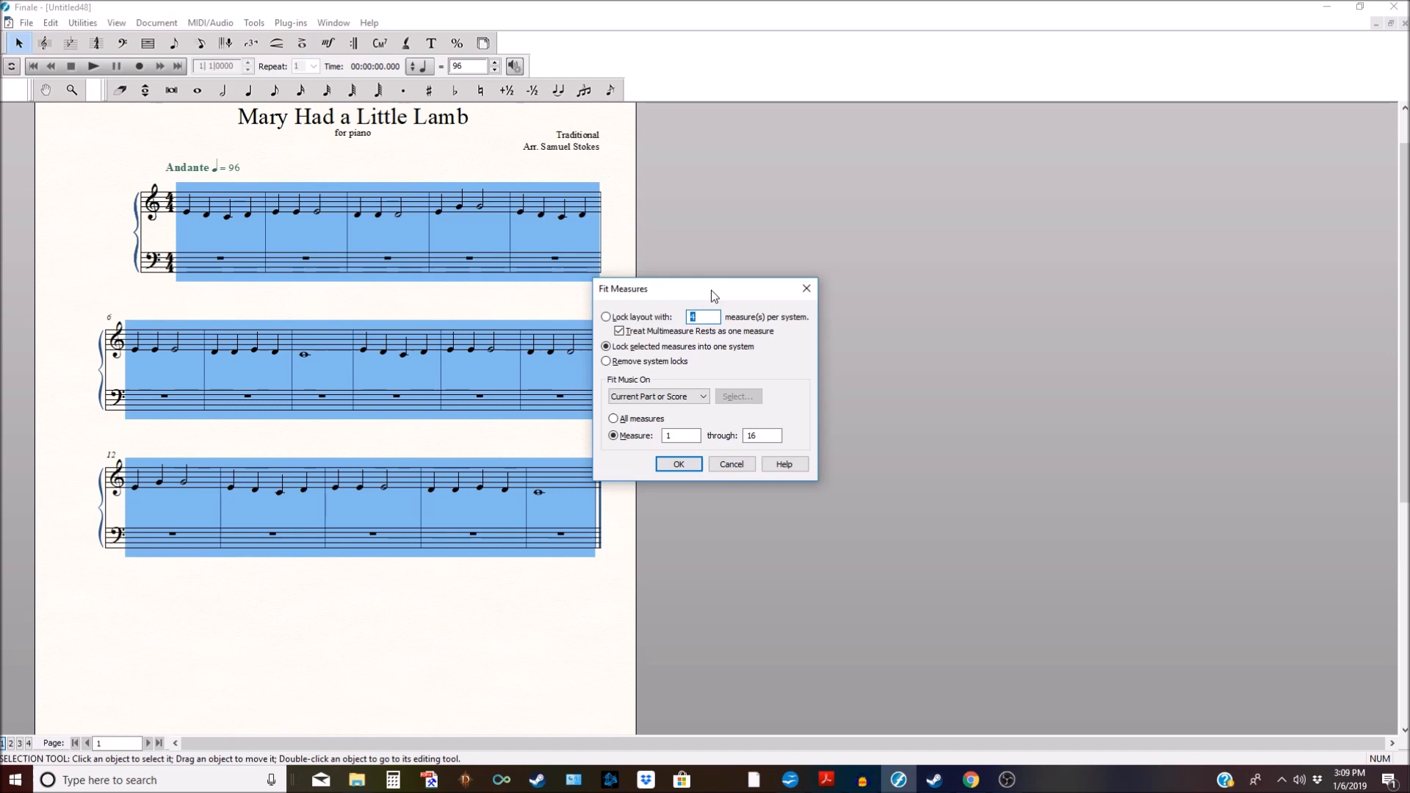
left_click_drag(715, 295, 768, 255)
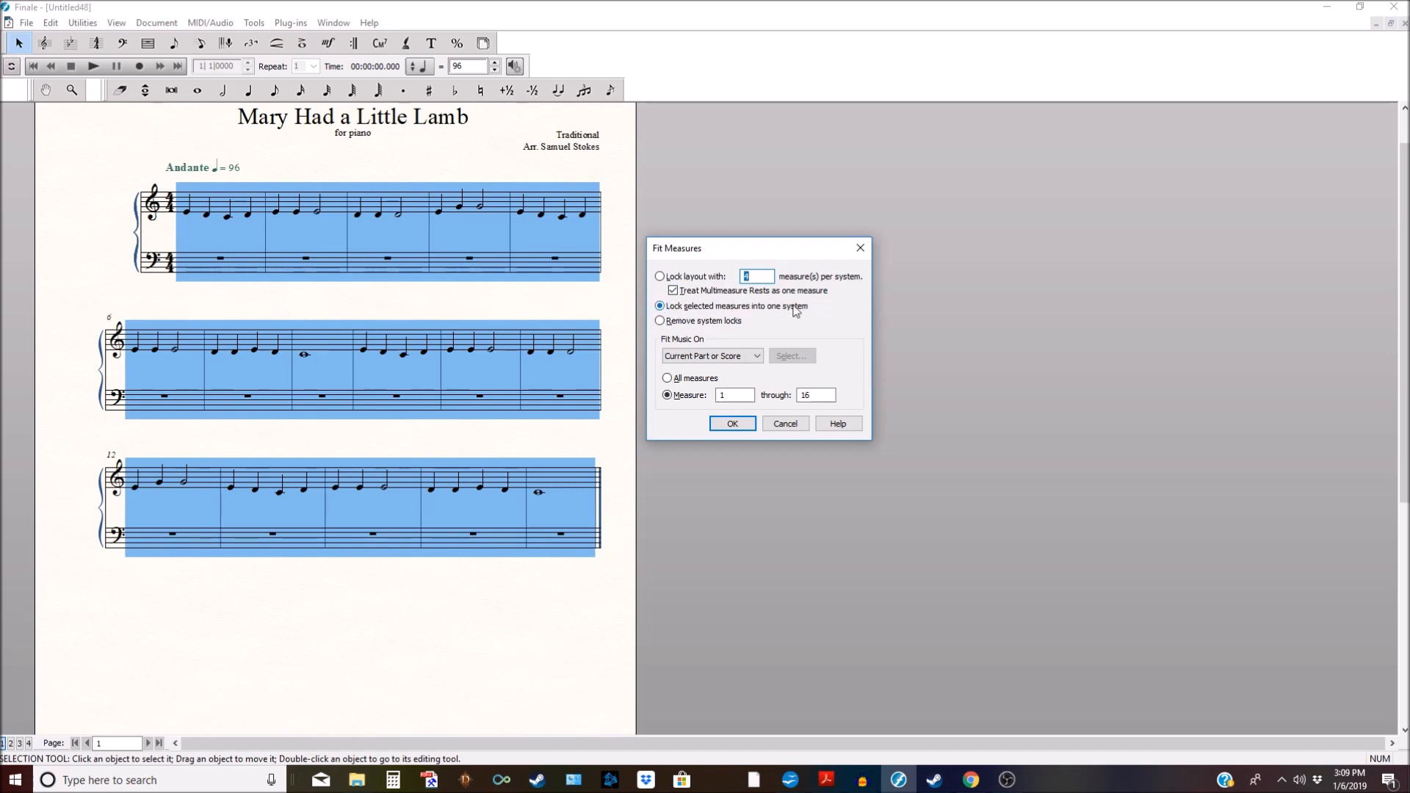
left_click(737, 423)
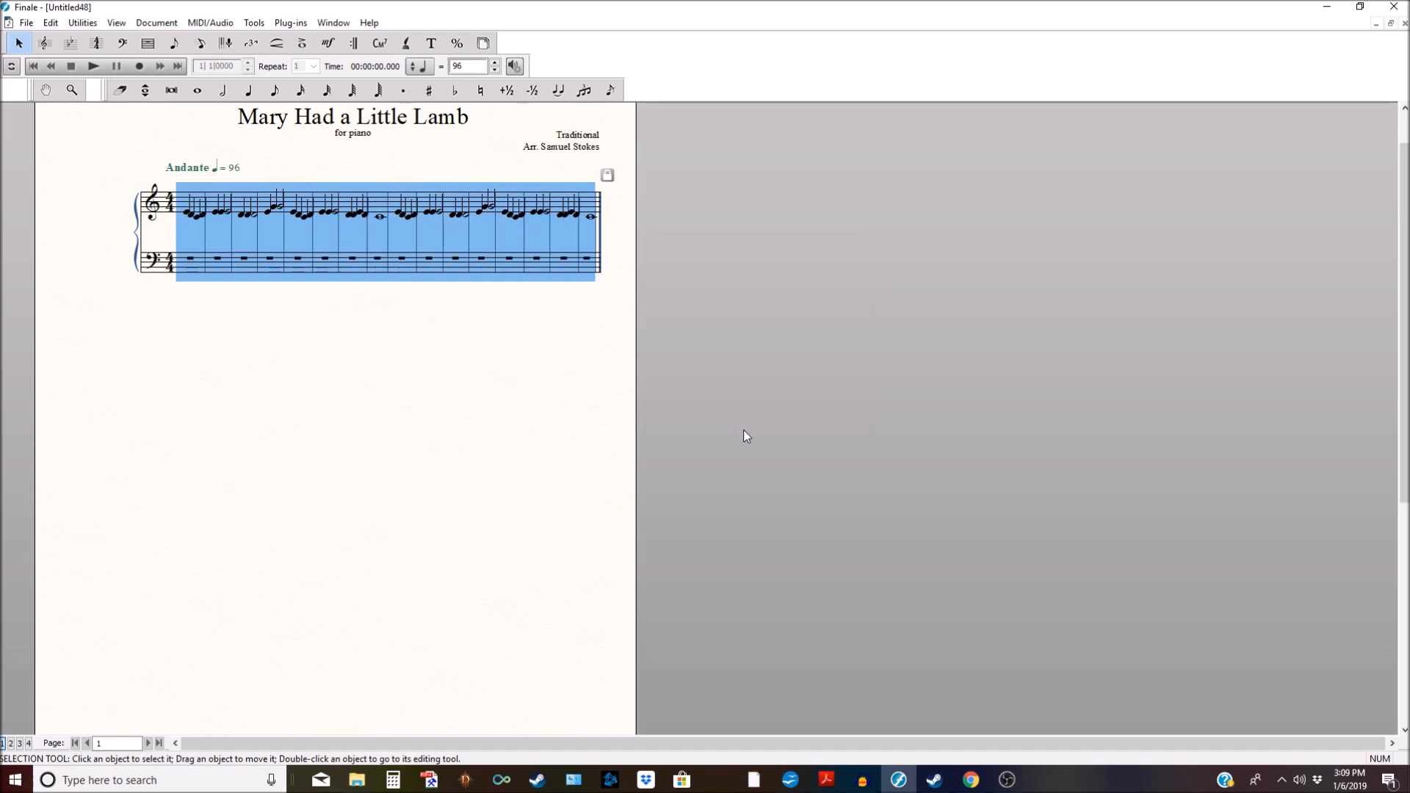
key("ctrl+m")
left_click(607, 317)
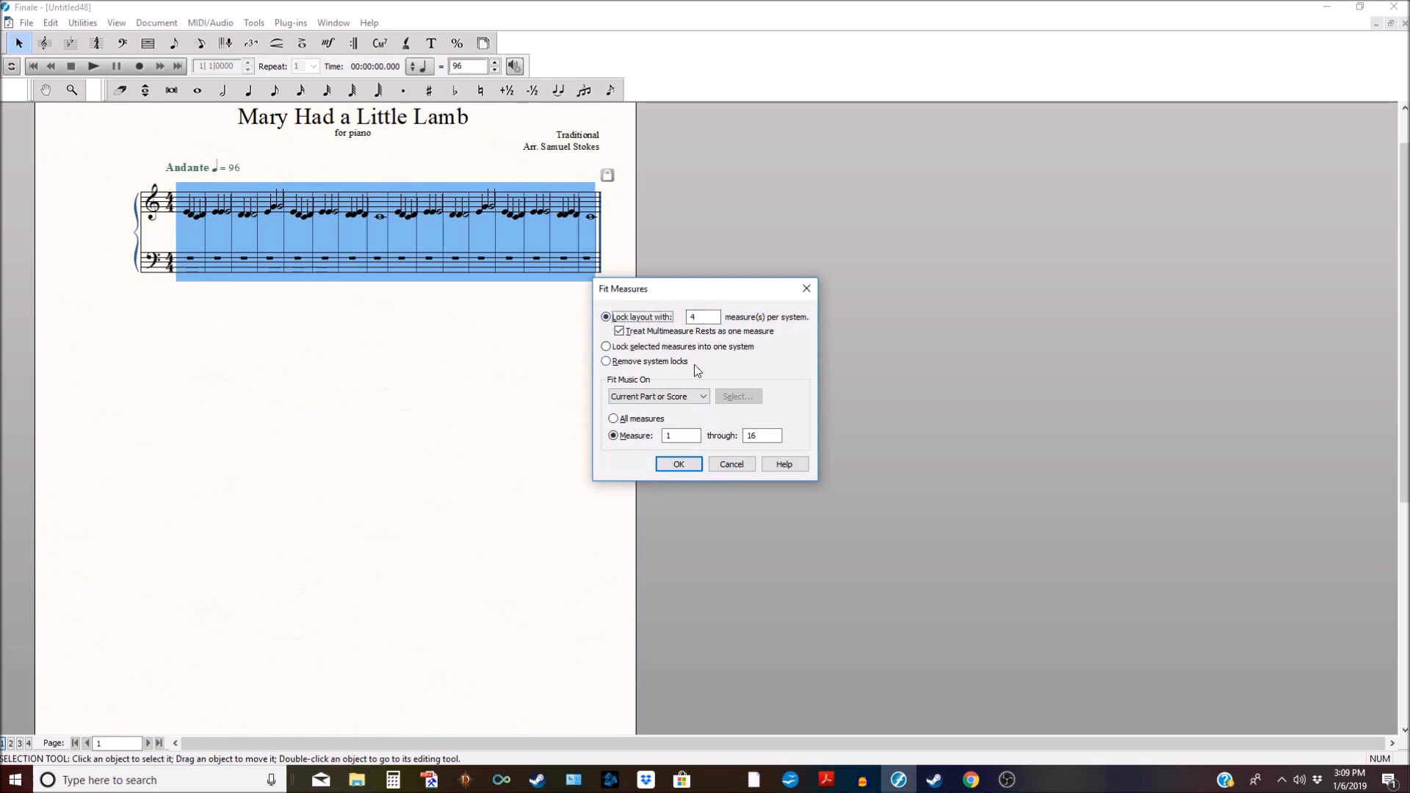
left_click(687, 462)
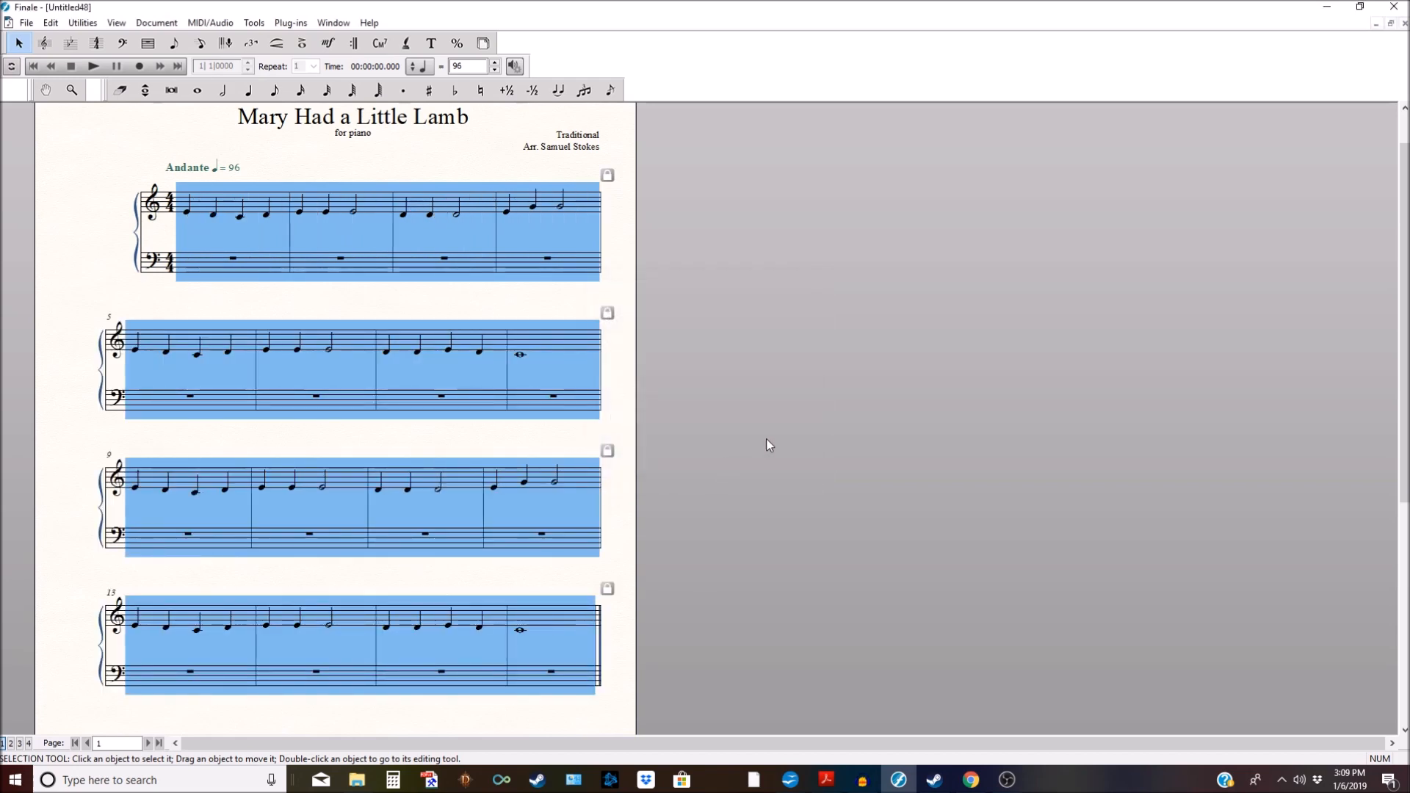
left_click(793, 427)
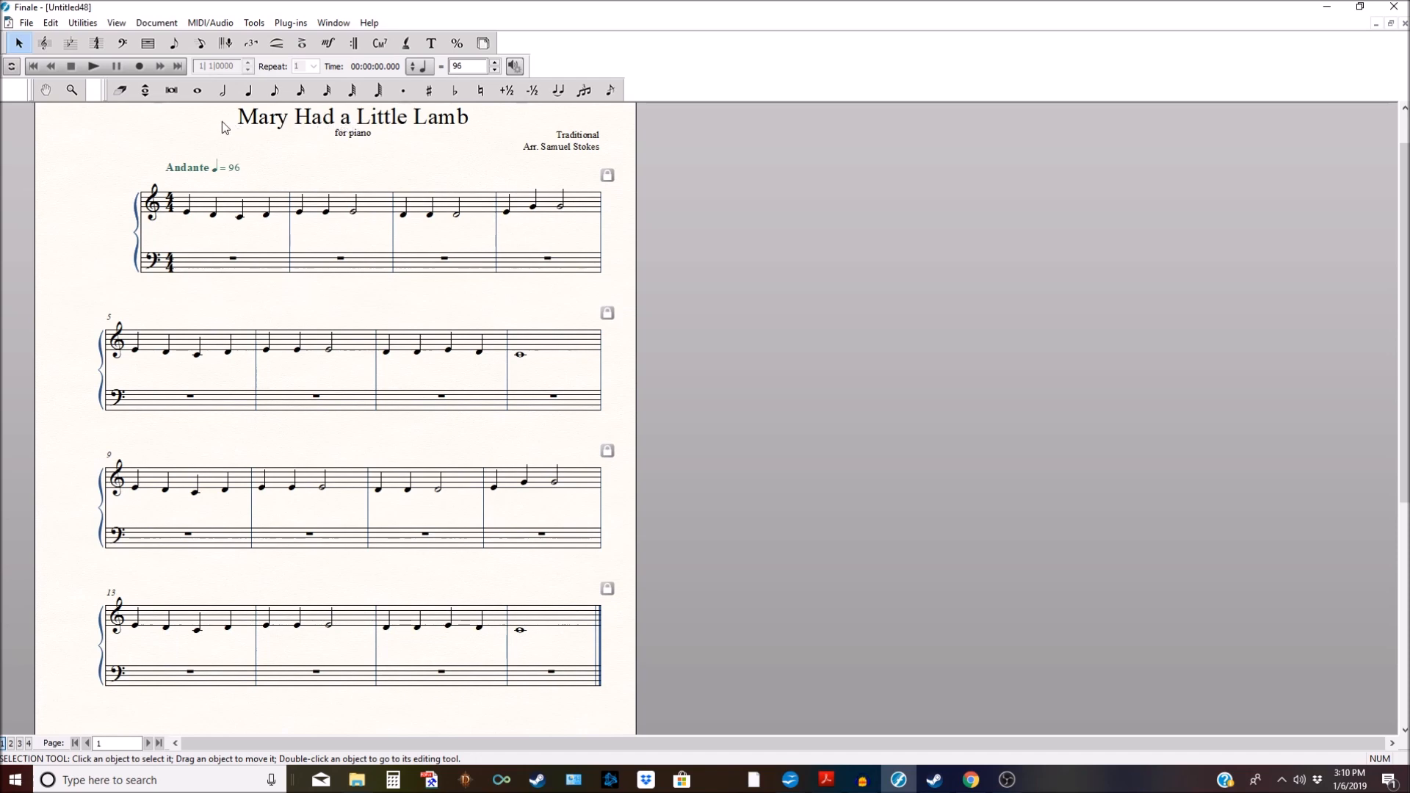
Step: Enter a whole note in bass measure 1 and add a third above it
left_click(197, 91)
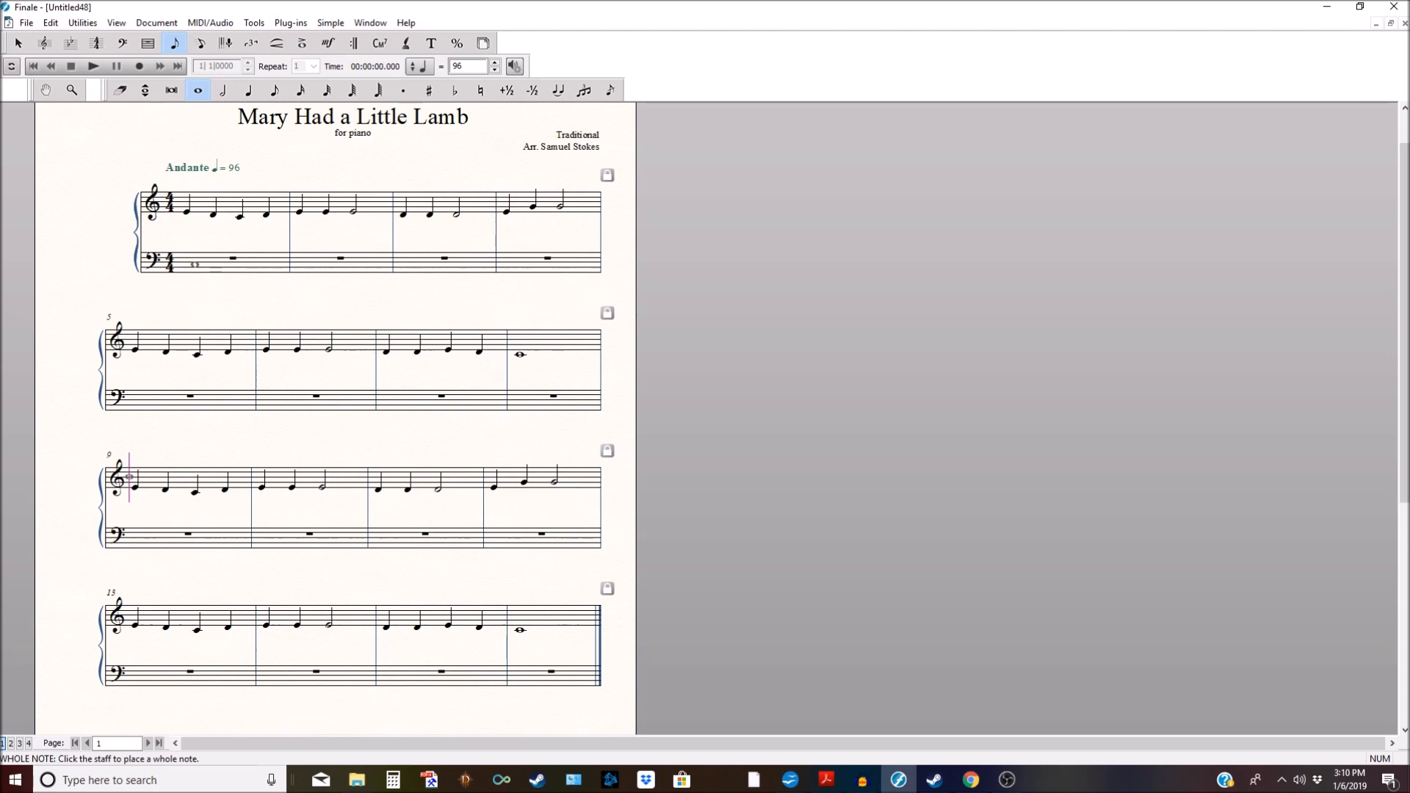
left_click(195, 265)
key("3")
Step: Repeat the chord in bass measure 2 and build a whole-note chord in measure 3, redoing mistaken notes
key("r")
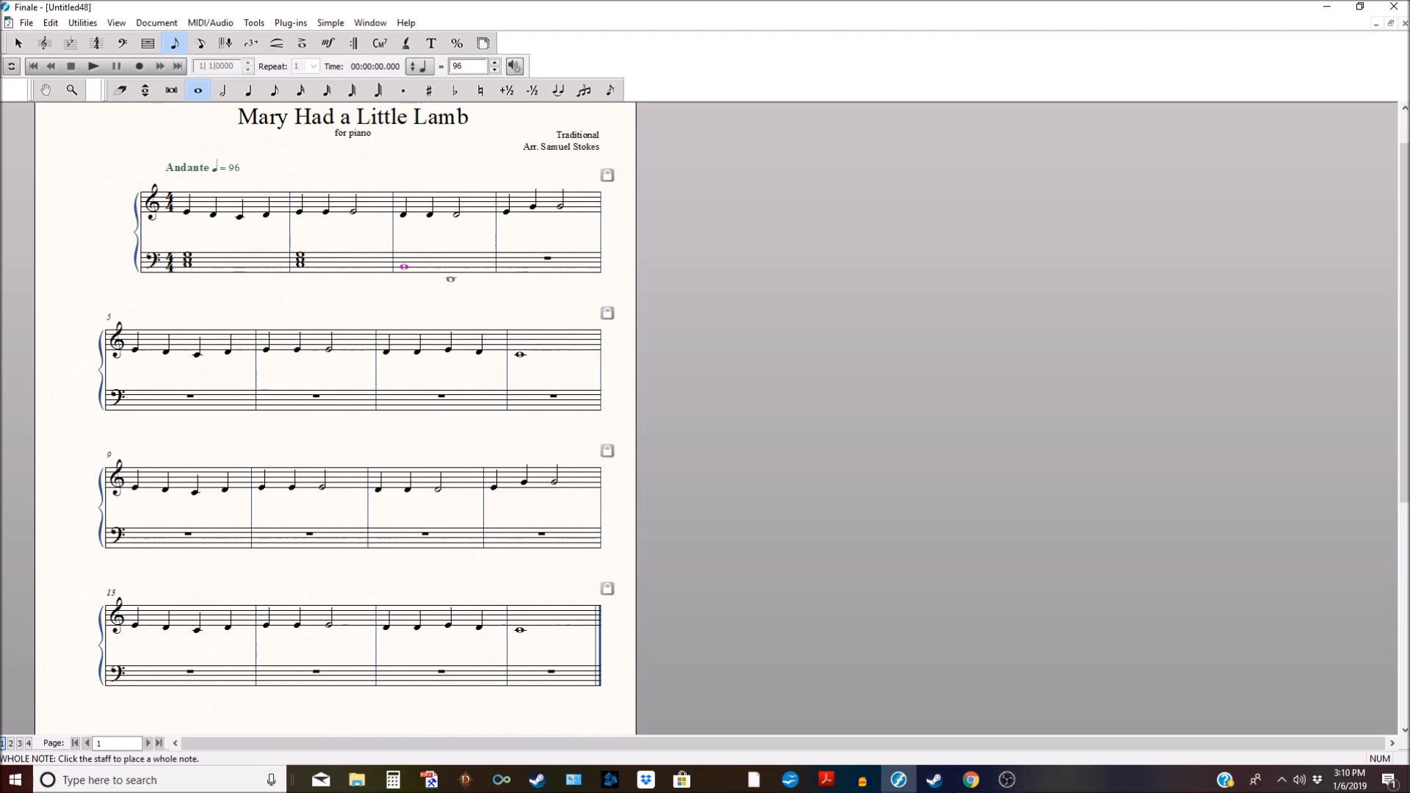
key("3")
key("4")
left_click(404, 257)
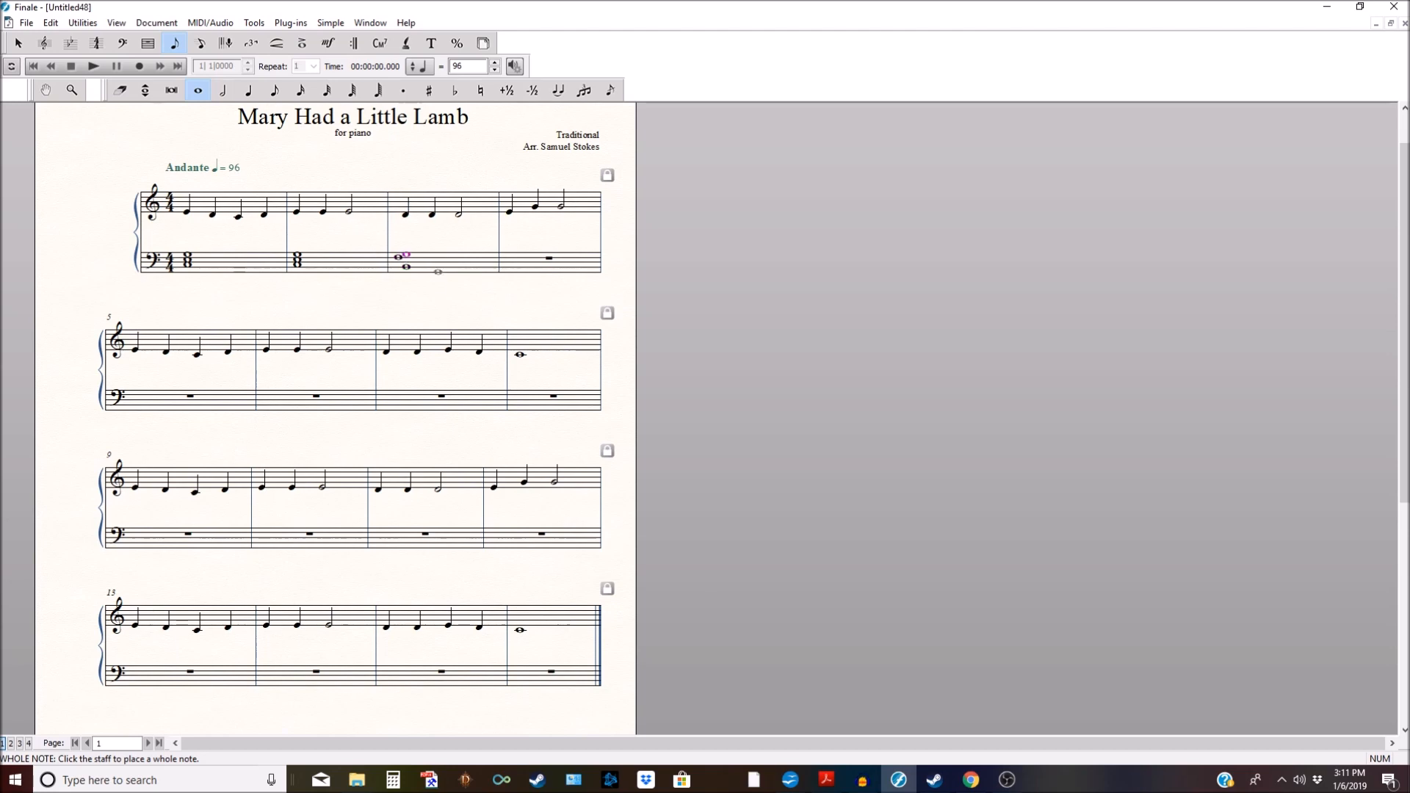
left_click(508, 268)
key("ctrl+z")
key("ctrl+z")
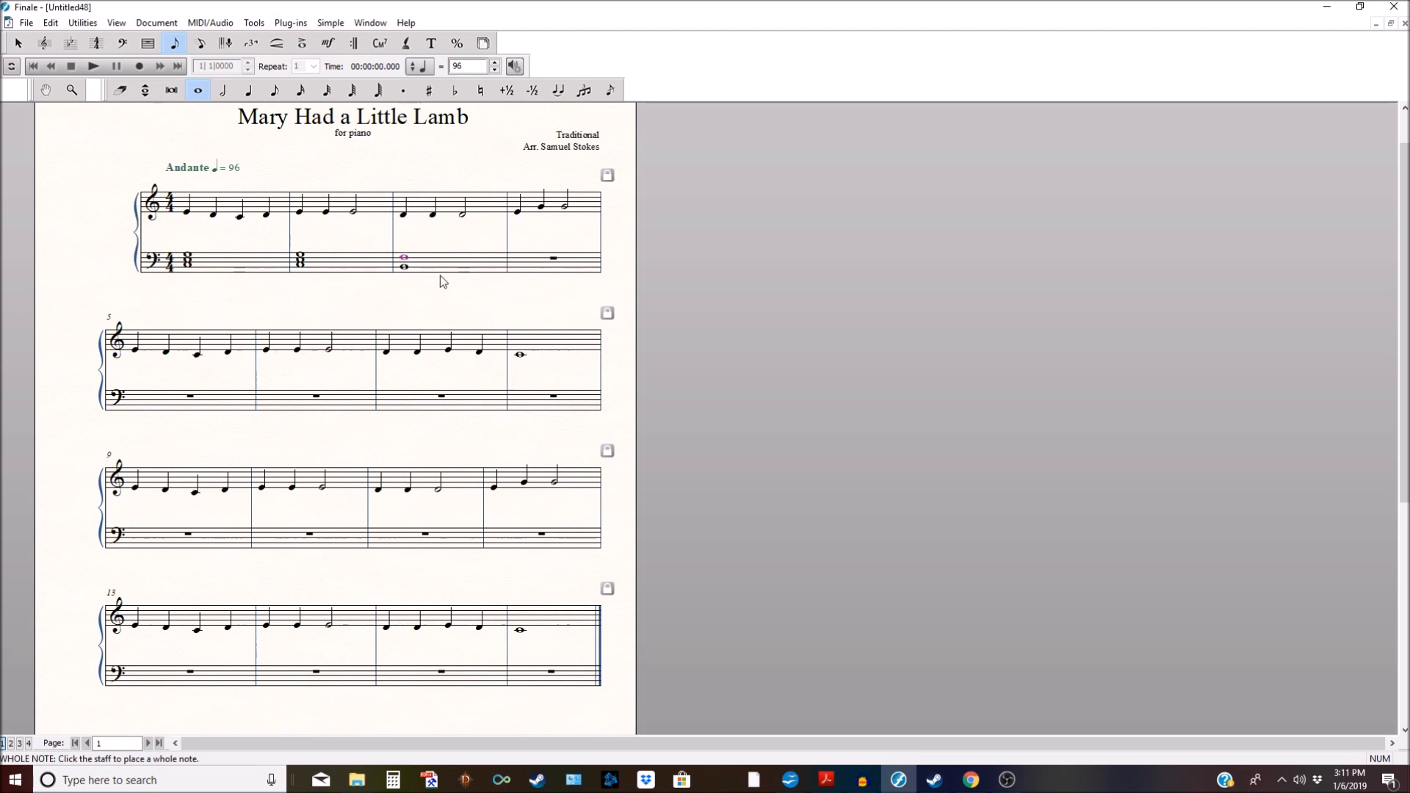
left_click(406, 257)
left_click(405, 254)
left_click(404, 257)
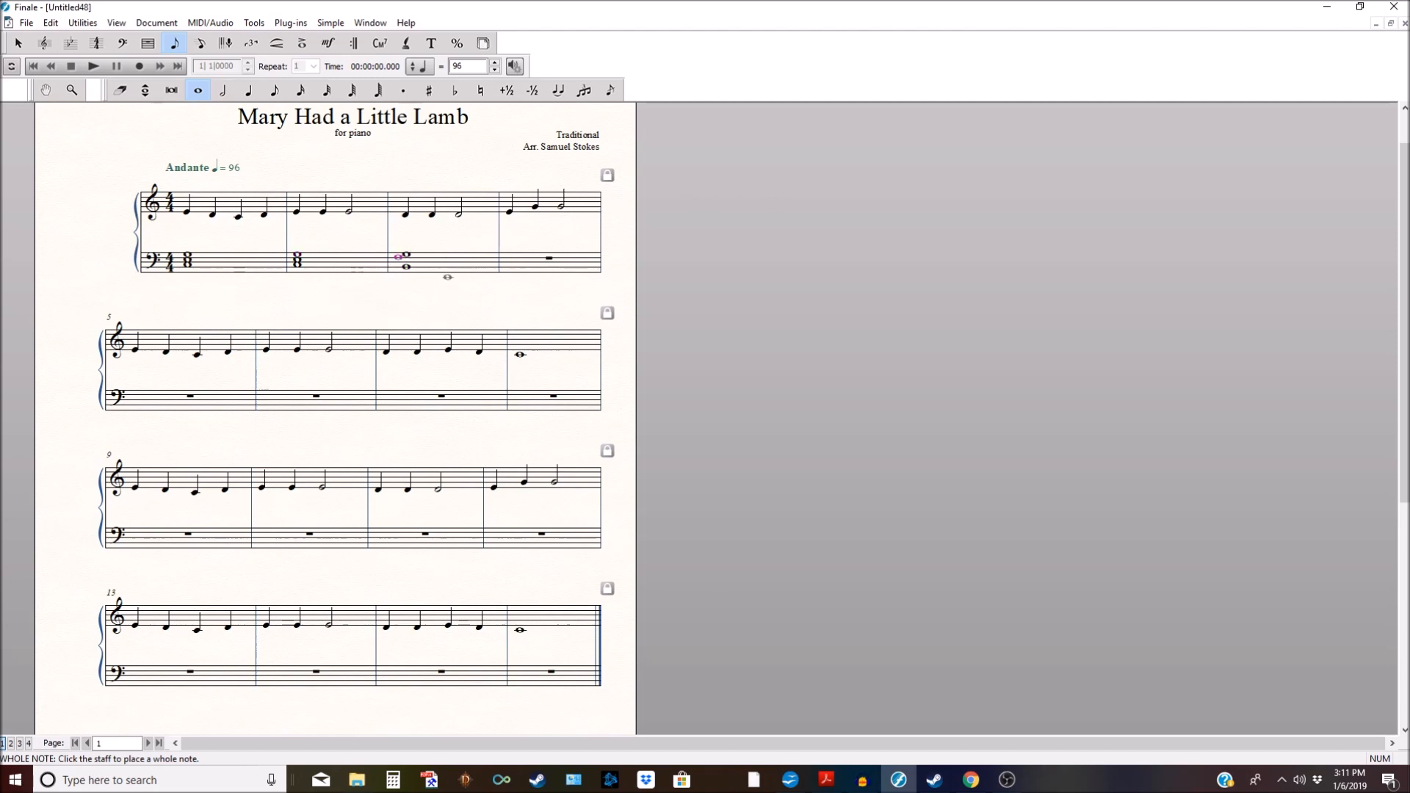
key("BackSpace")
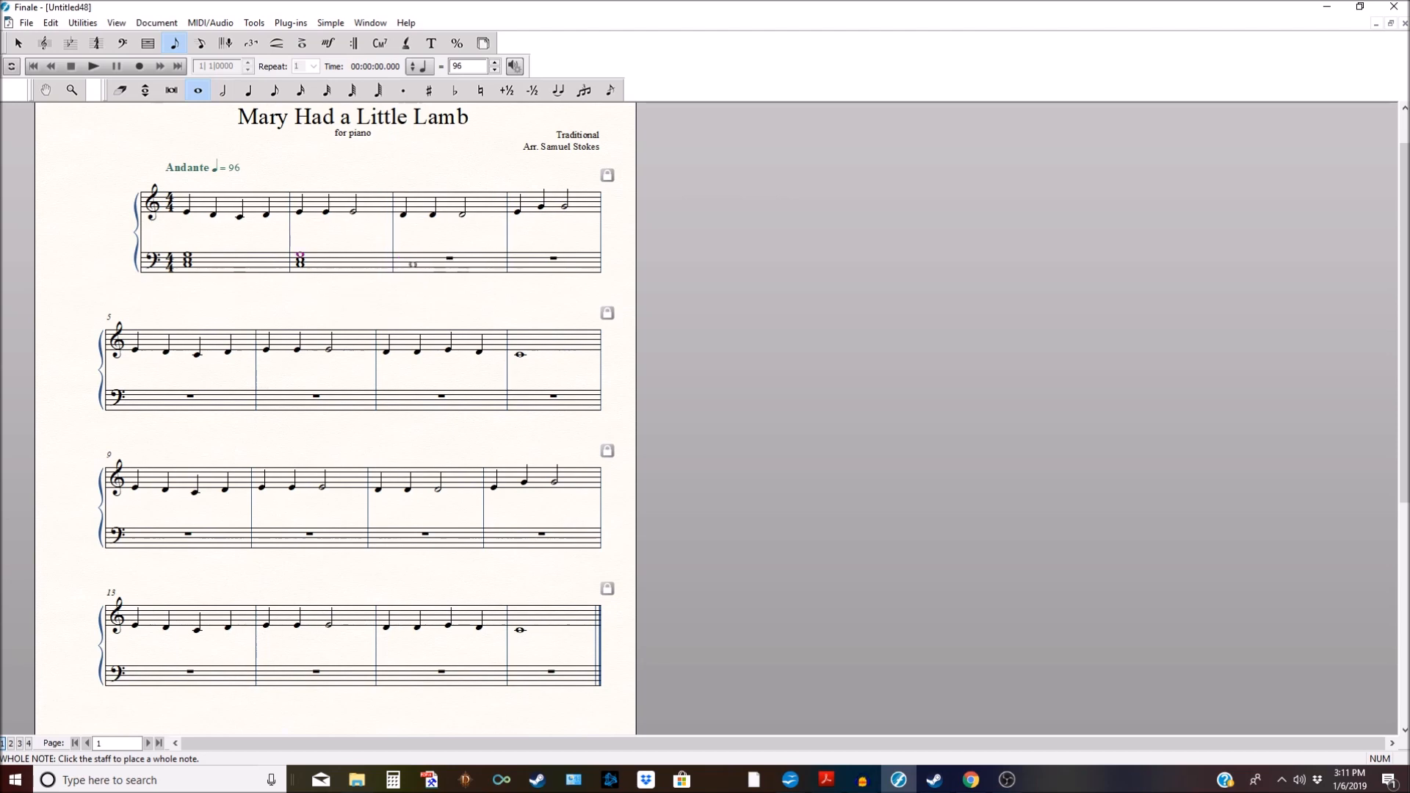
left_click(405, 257)
left_click(404, 255)
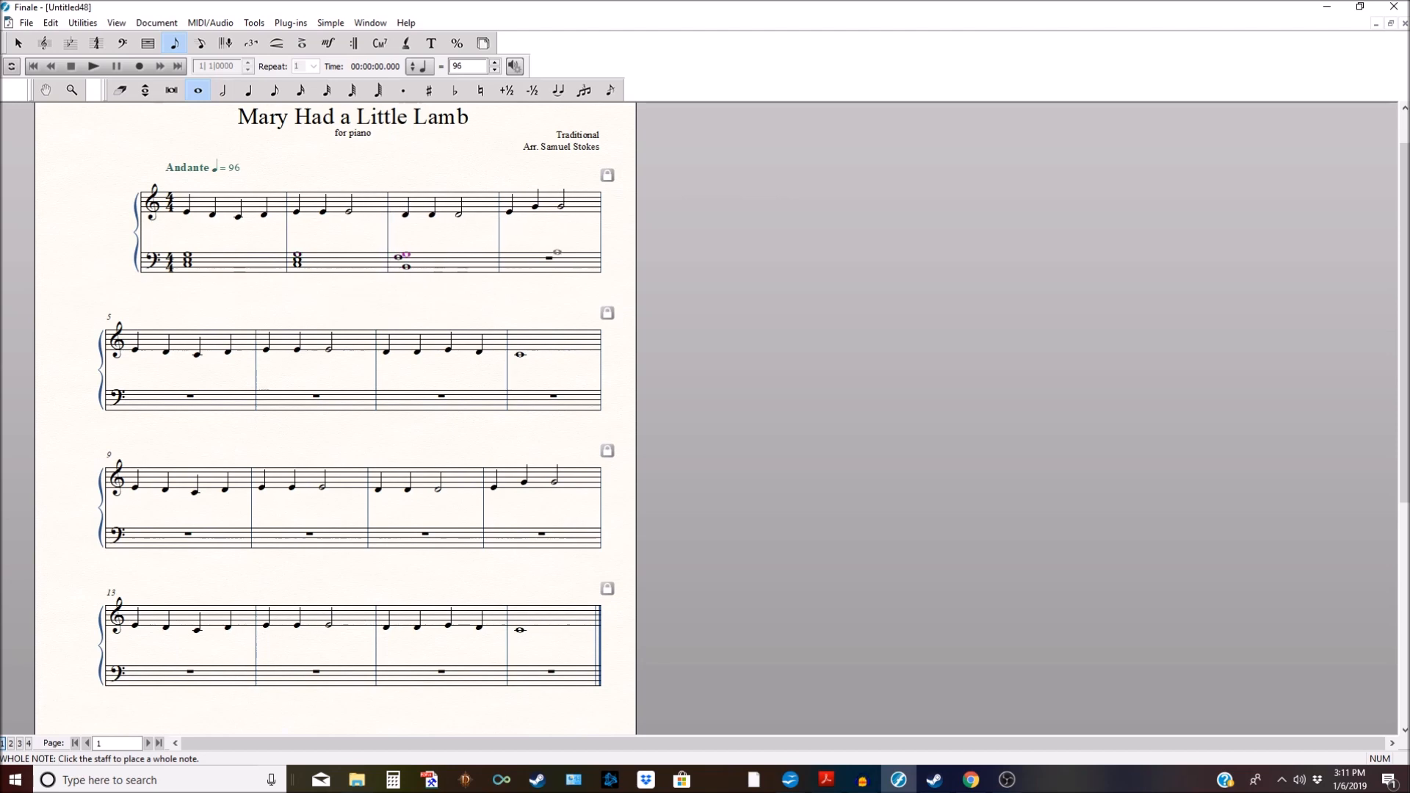
Step: Enter a stacked whole-note chord in bass measure 4
left_click(538, 265)
left_click(511, 259)
left_click(510, 255)
left_click(19, 44)
Step: Copy the bass chords of measures 1–4 into measures 5, 9 and 13
left_click(214, 265)
left_click(578, 259, "shift")
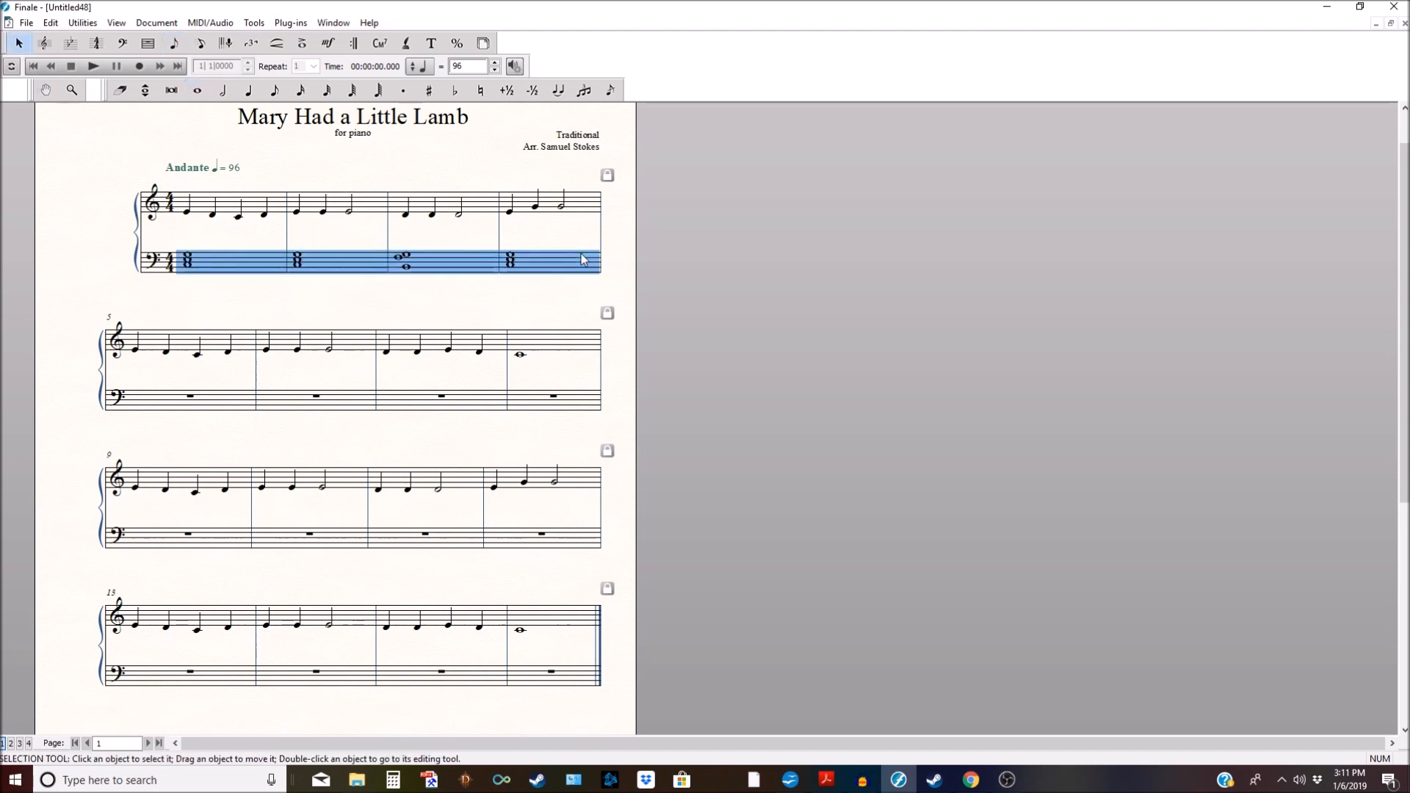
left_click(192, 404, "ctrl")
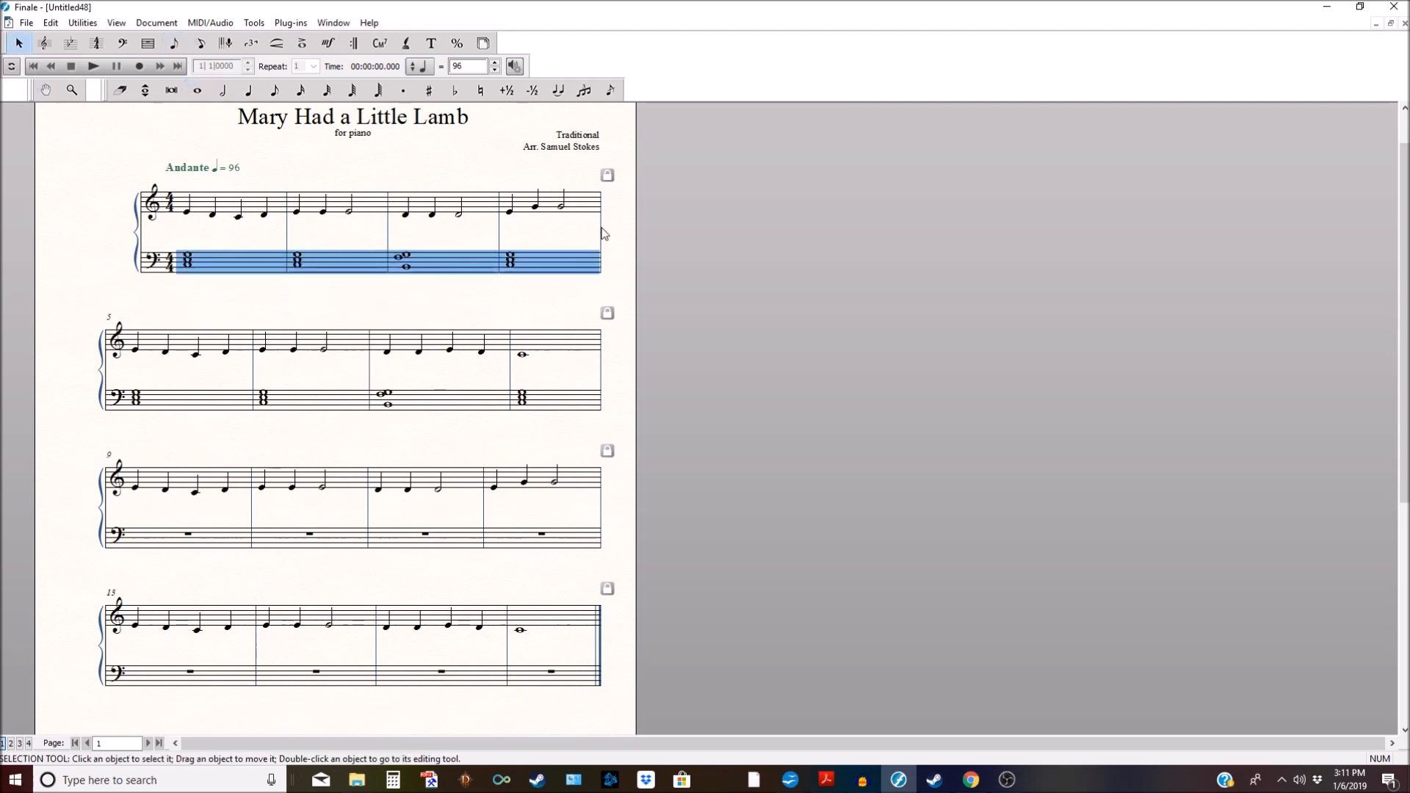
left_click(242, 530, "ctrl")
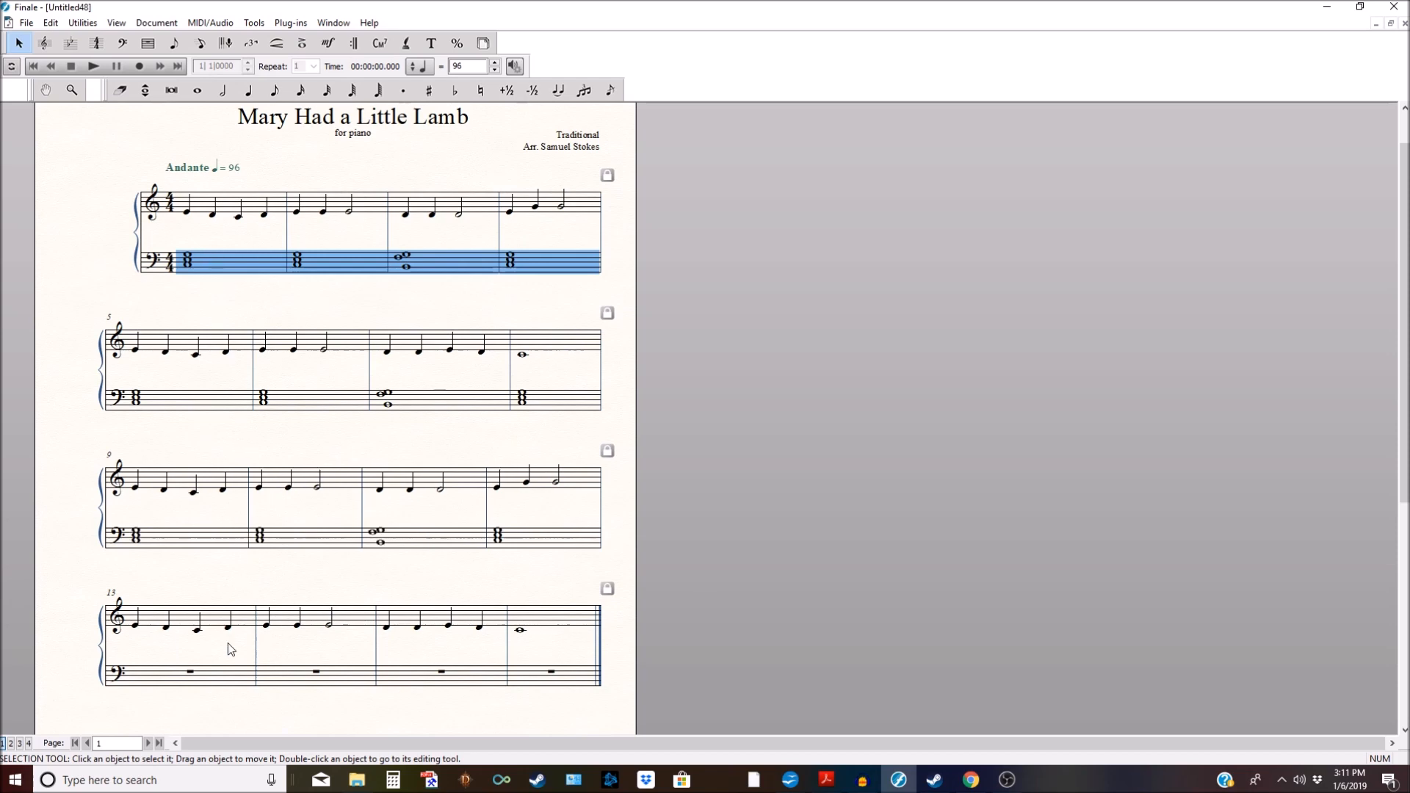
left_click(232, 672, "ctrl")
left_click(478, 591)
scroll(476, 584, "down", 2)
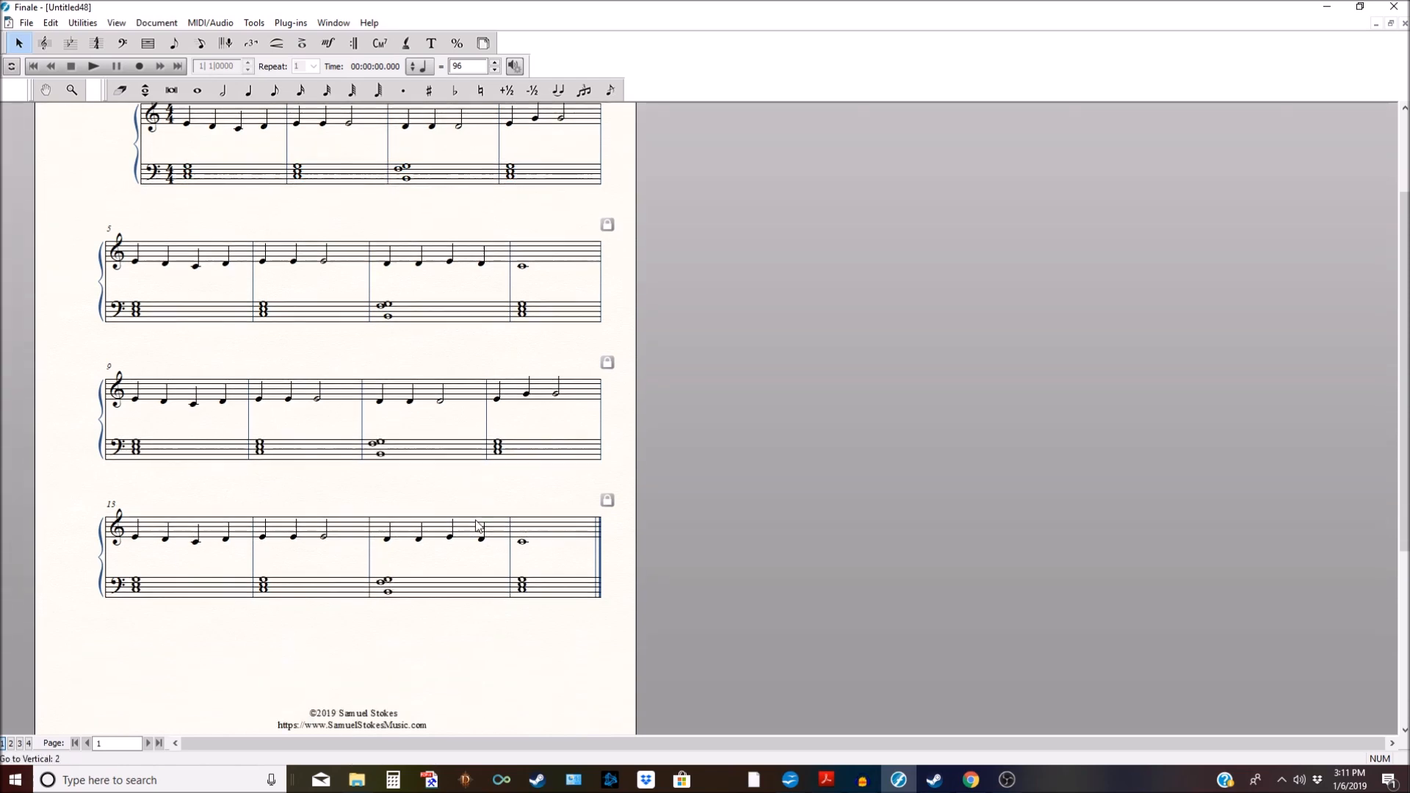
scroll(479, 523, "up", 2)
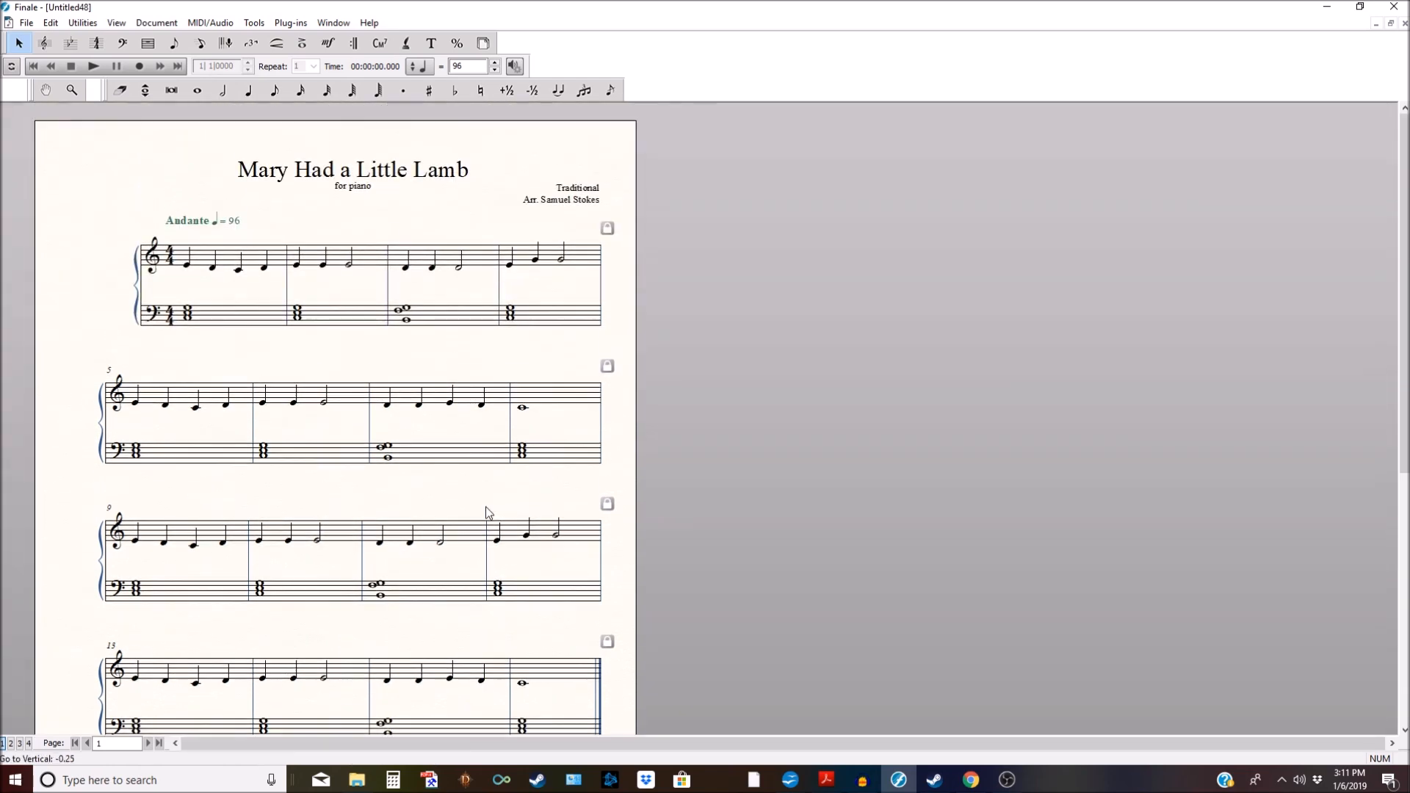
scroll(487, 512, "down", 1)
scroll(496, 510, "down", 1)
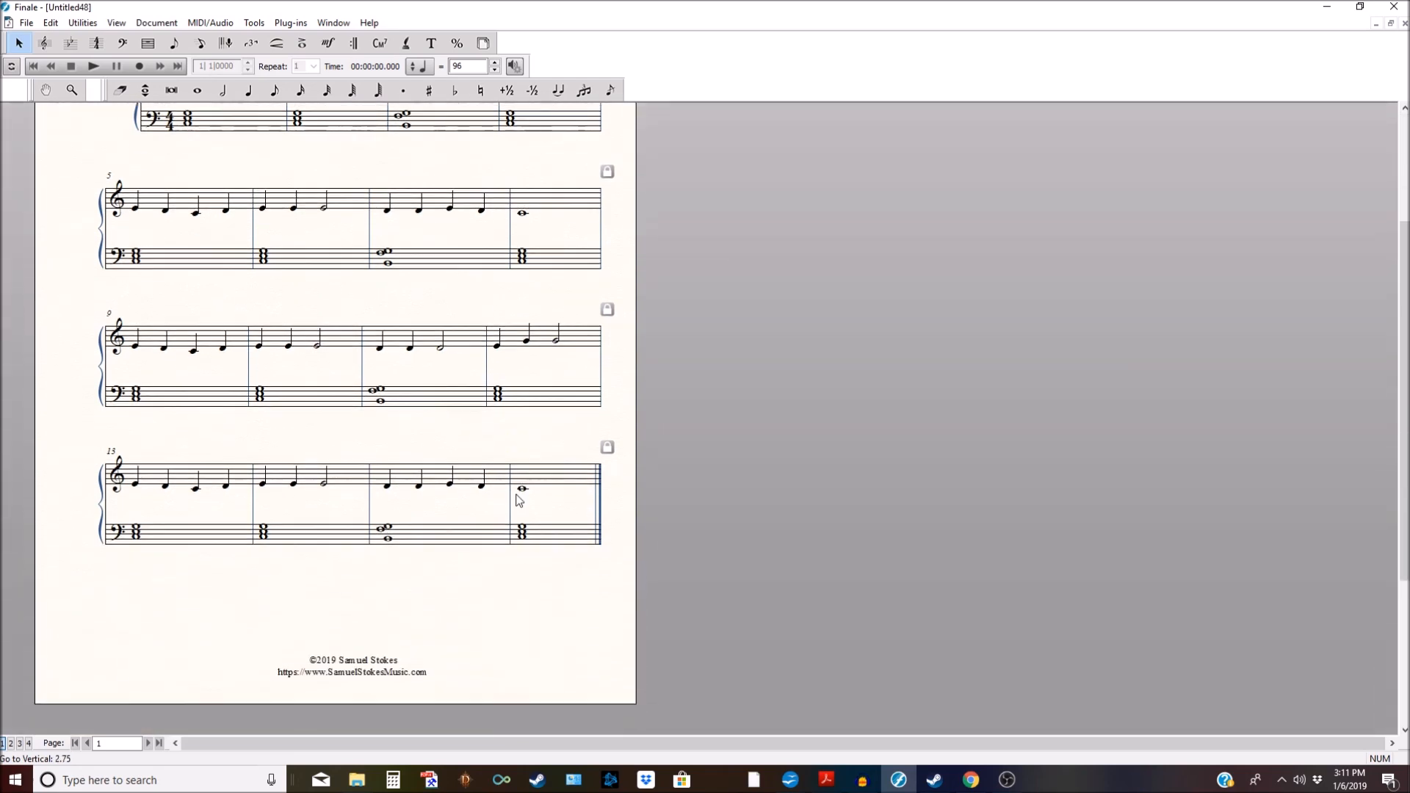
scroll(522, 498, "up", 3)
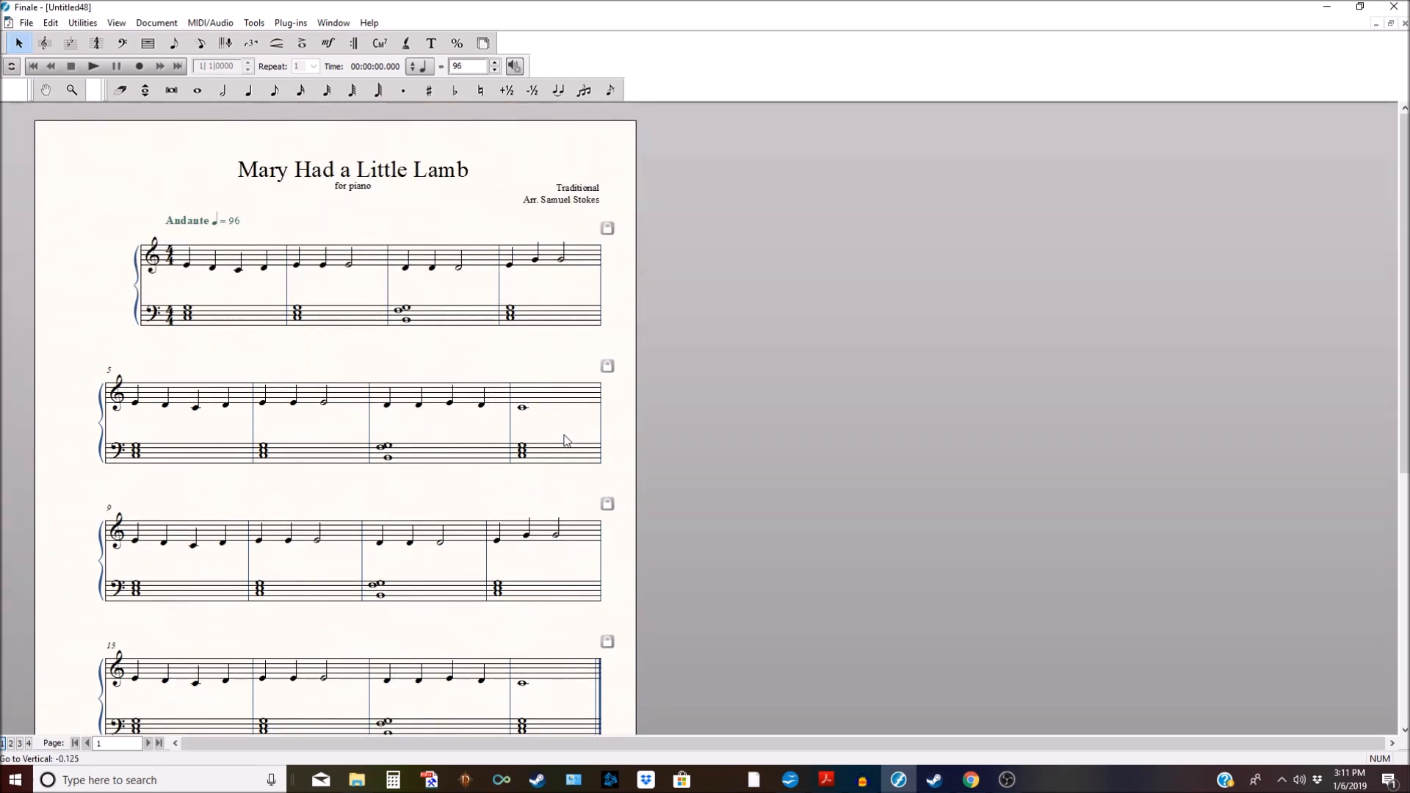
left_click(483, 44)
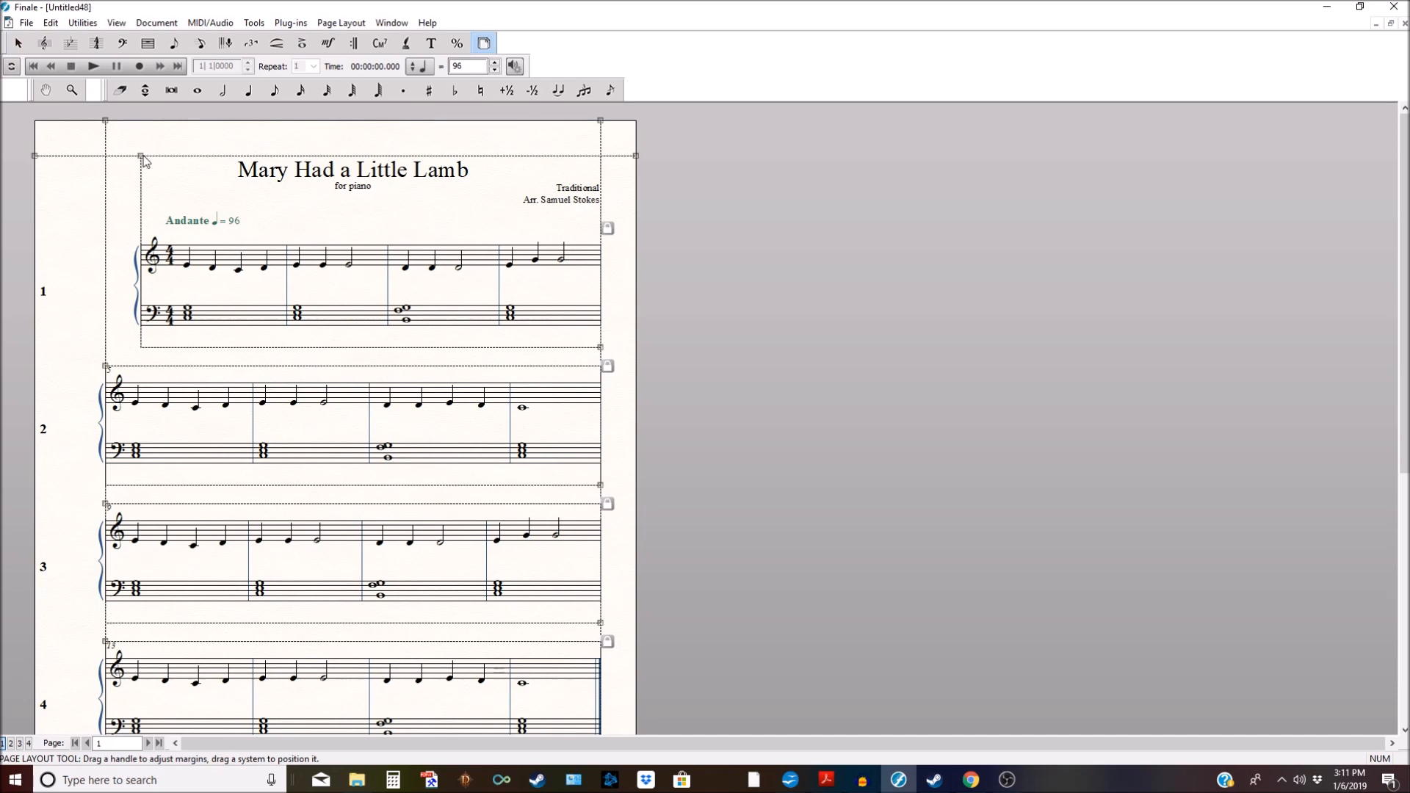
Step: Pull the first system's left margin outward and shift it slightly down
left_click_drag(141, 156, 119, 192)
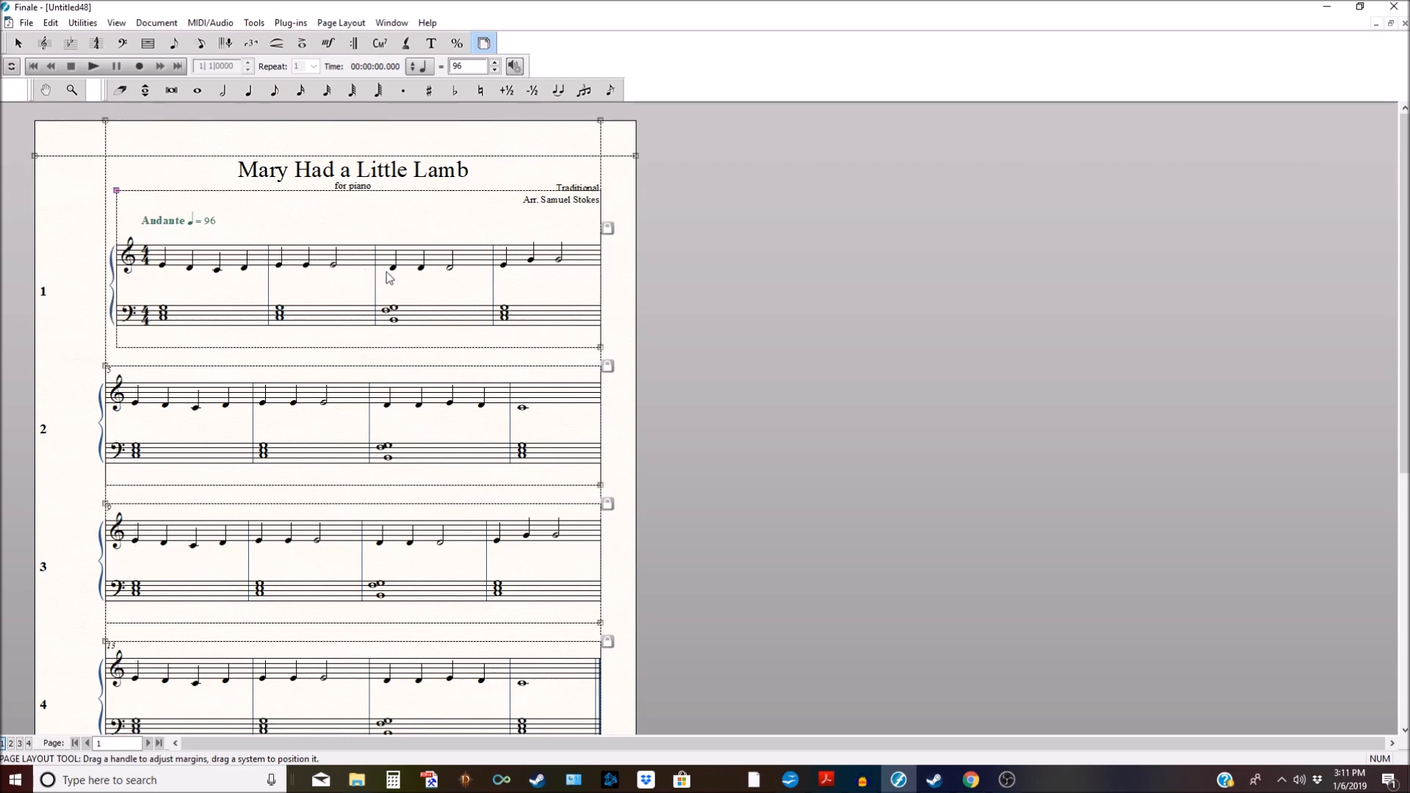
left_click_drag(391, 277, 393, 288)
scroll(392, 288, "down", 1)
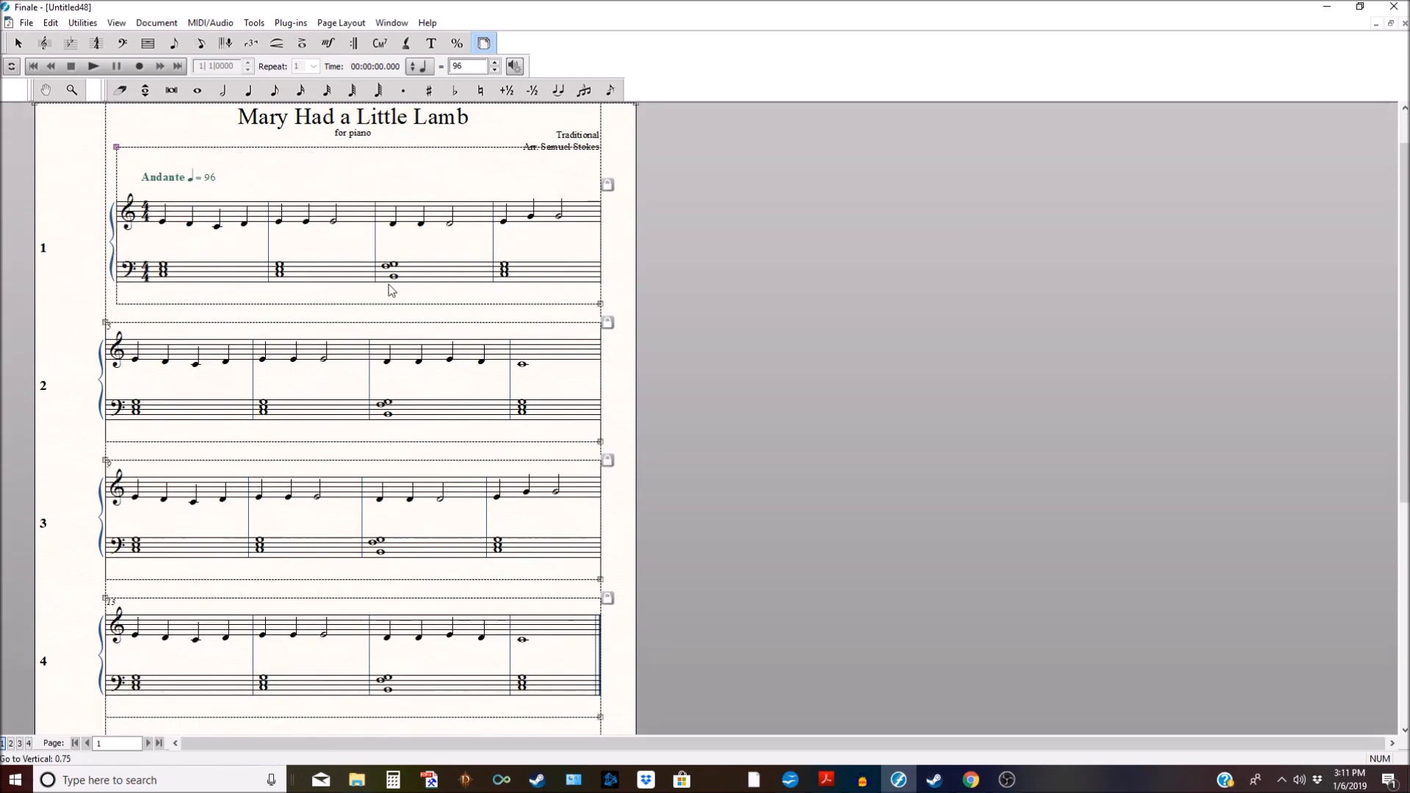
scroll(392, 290, "down", 1)
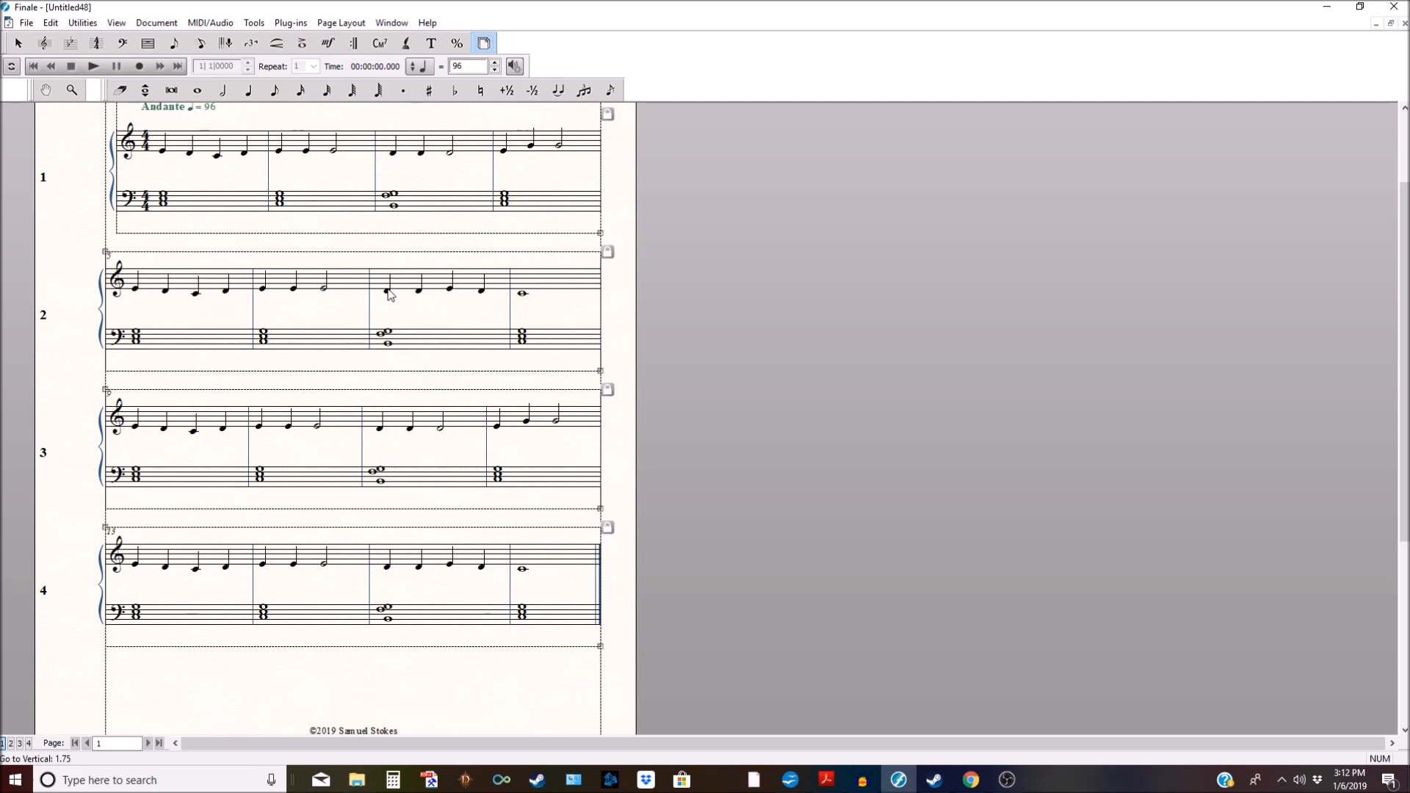
scroll(283, 262, "up", 1)
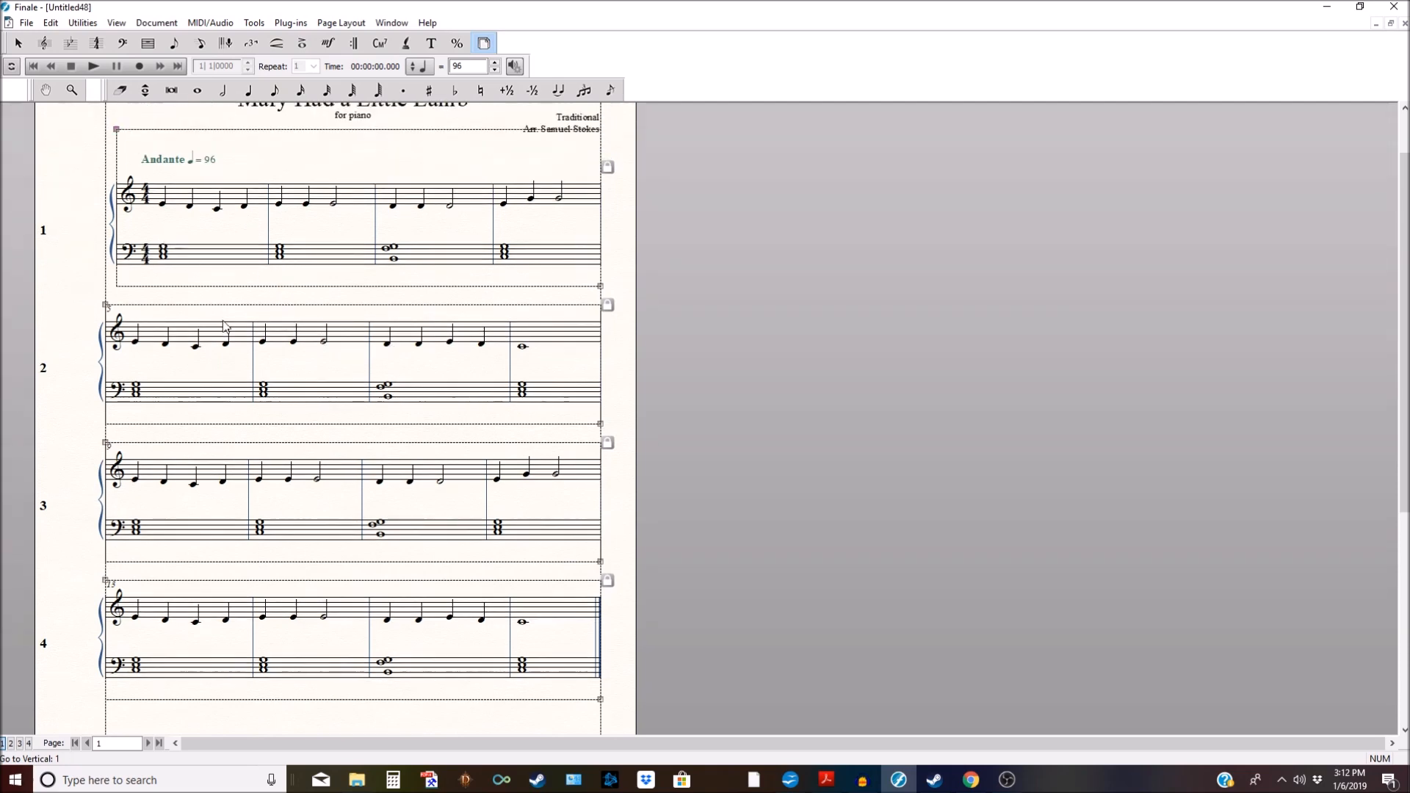
scroll(190, 264, "down", 1)
scroll(150, 294, "down", 1)
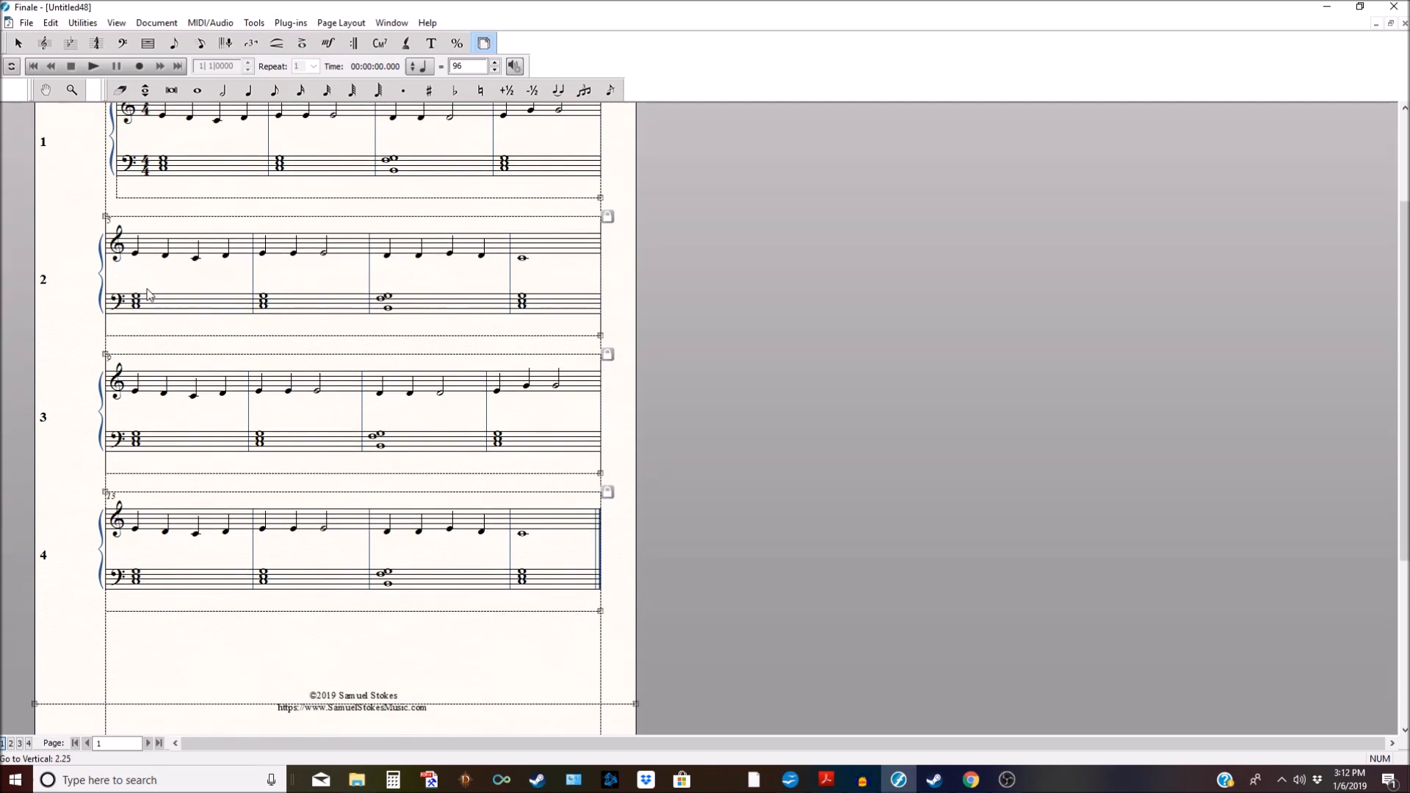
scroll(149, 294, "down", 1)
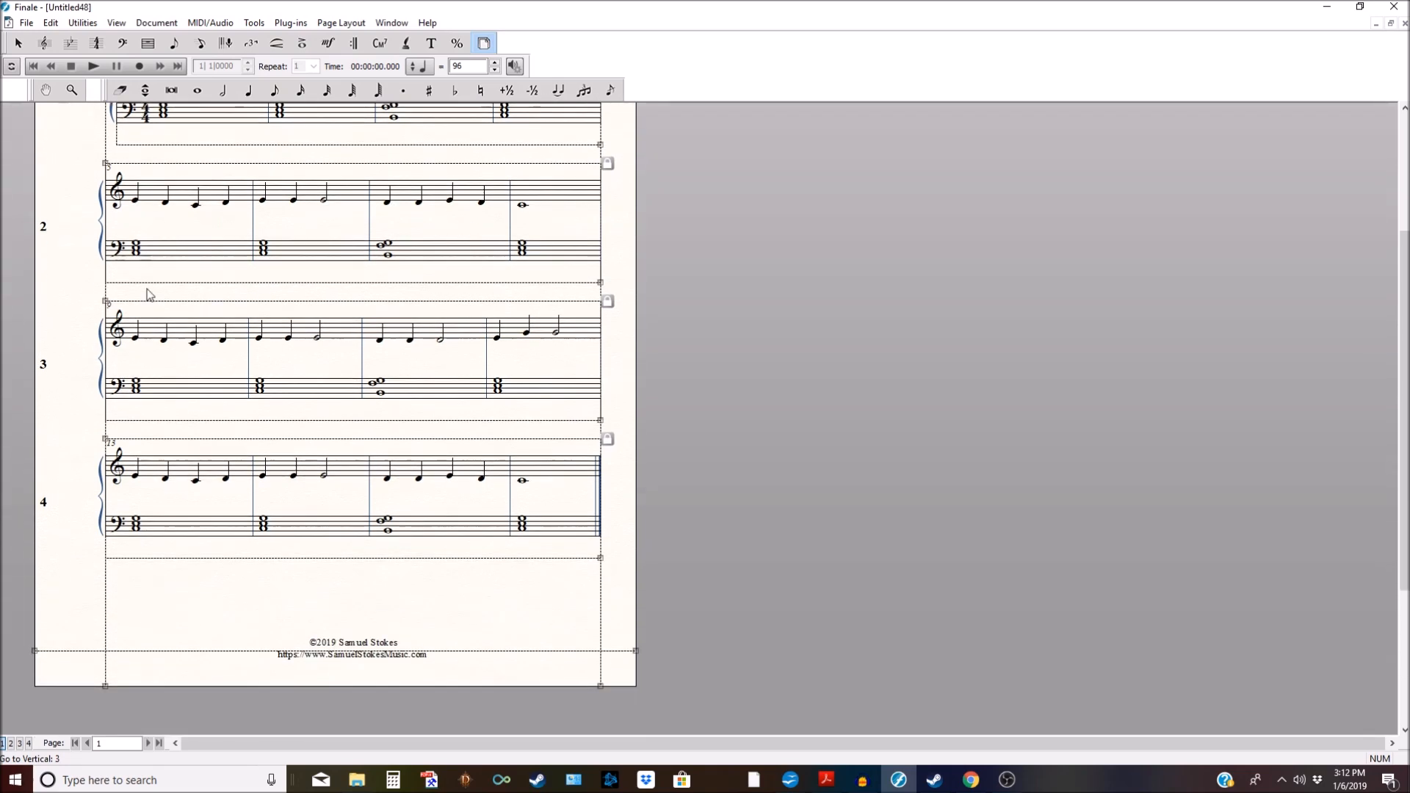
Step: Move systems 2, 3 and 4 lower on the page
left_click(355, 249)
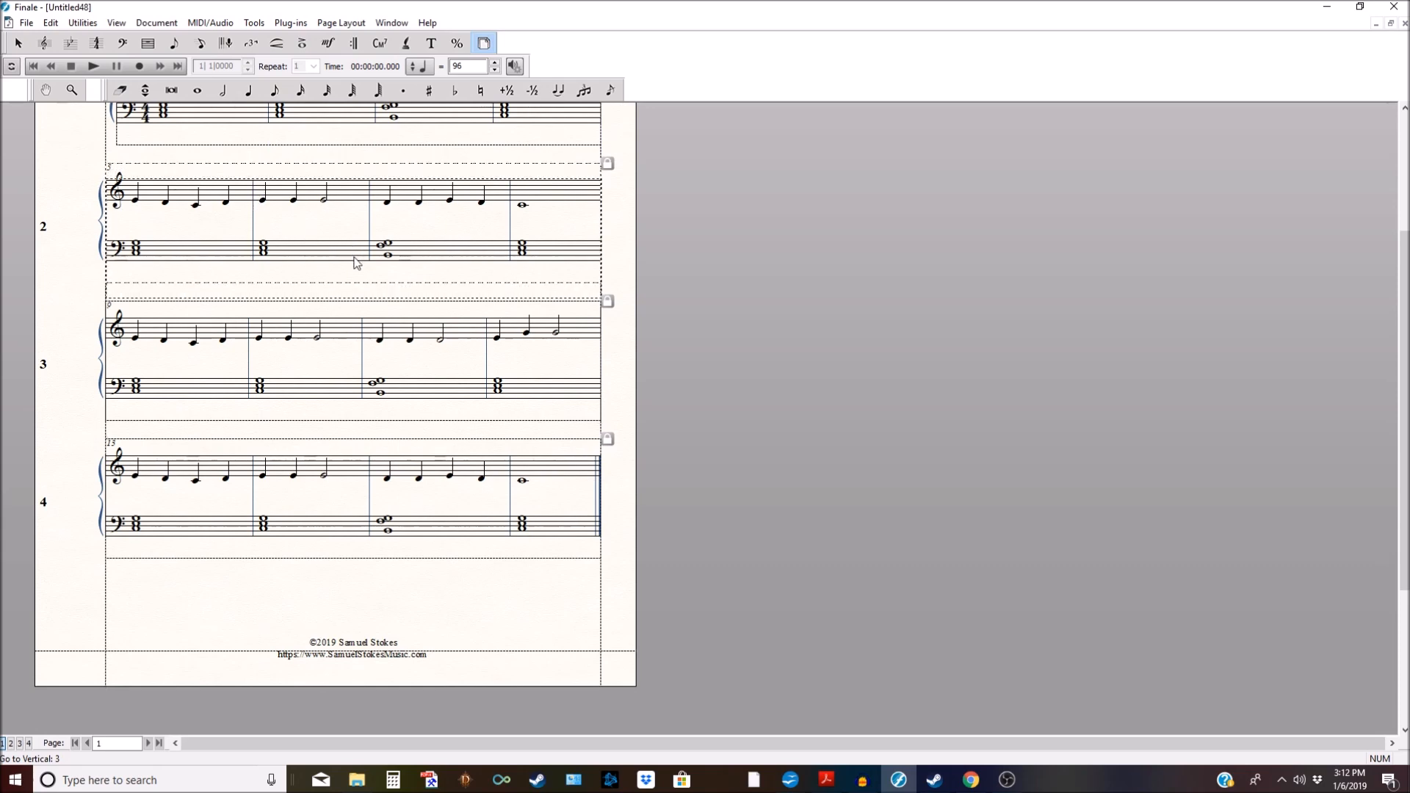
left_click(393, 364)
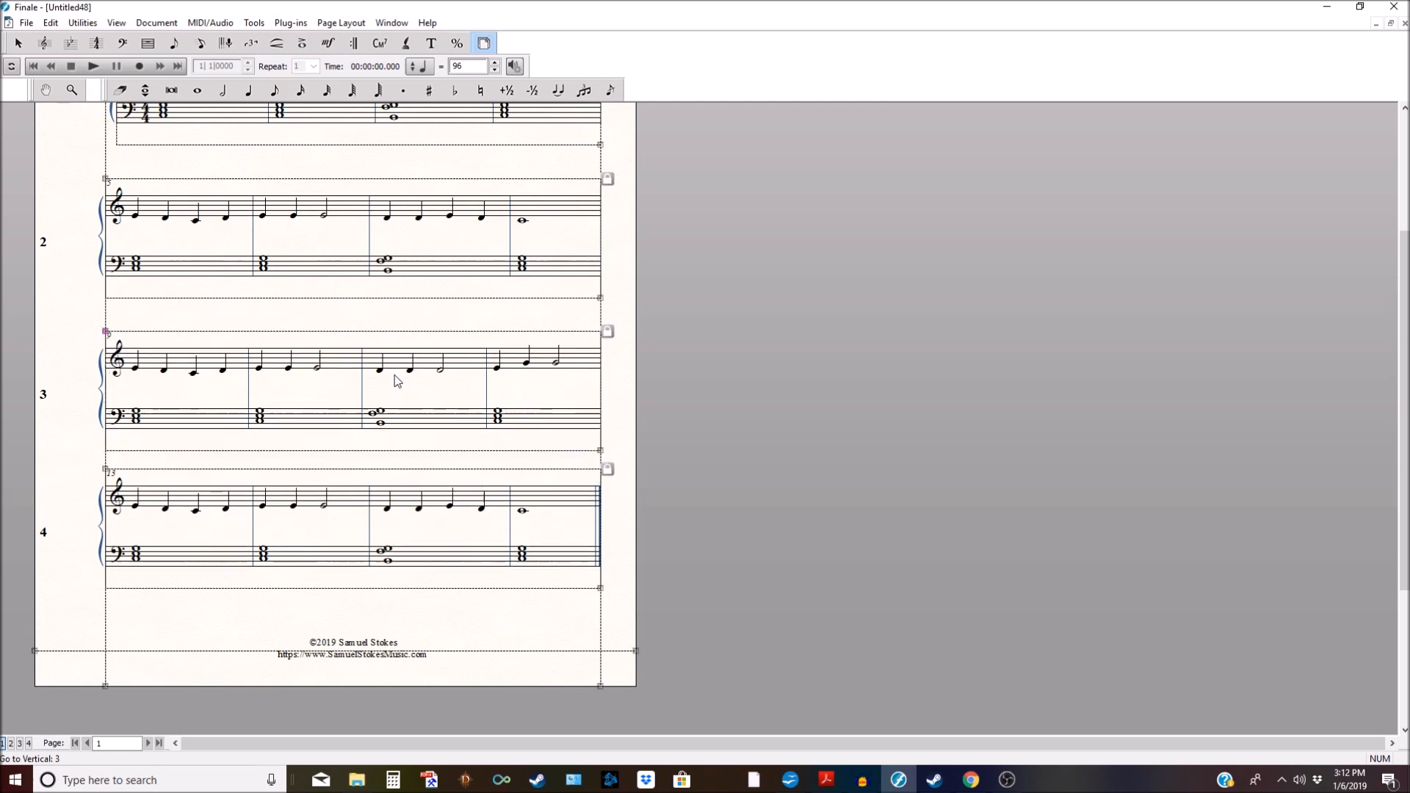
left_click_drag(416, 508, 422, 525)
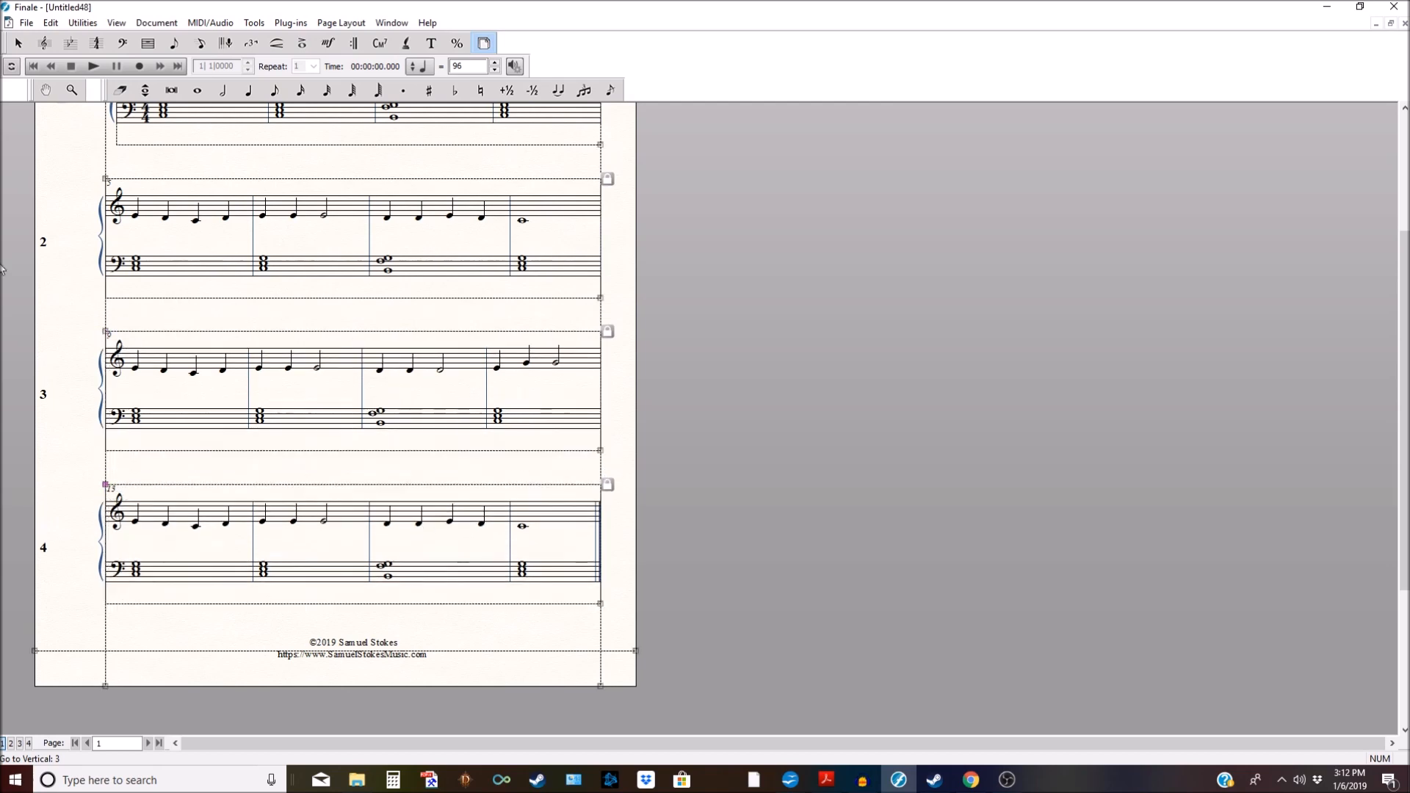
left_click(18, 43)
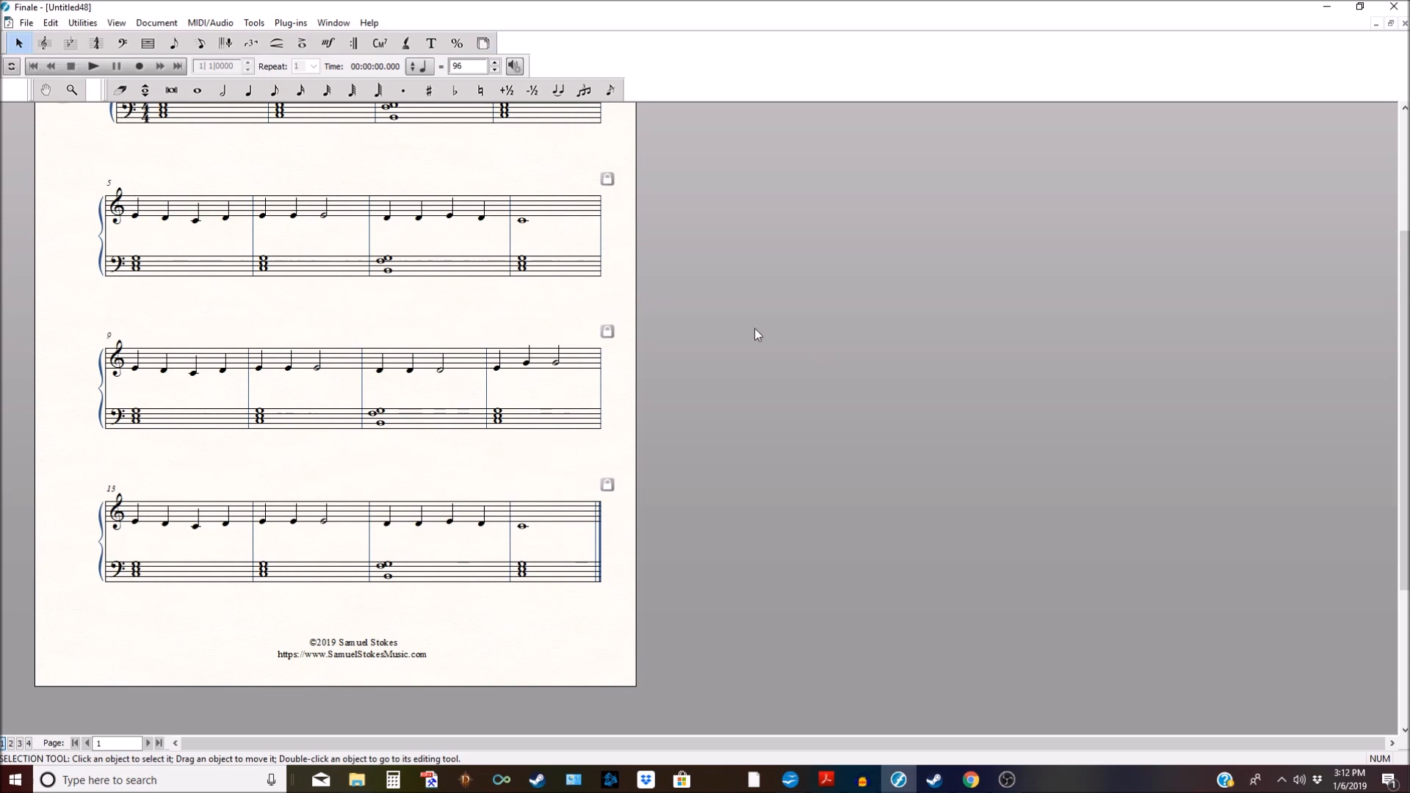
scroll(707, 435, "up", 3)
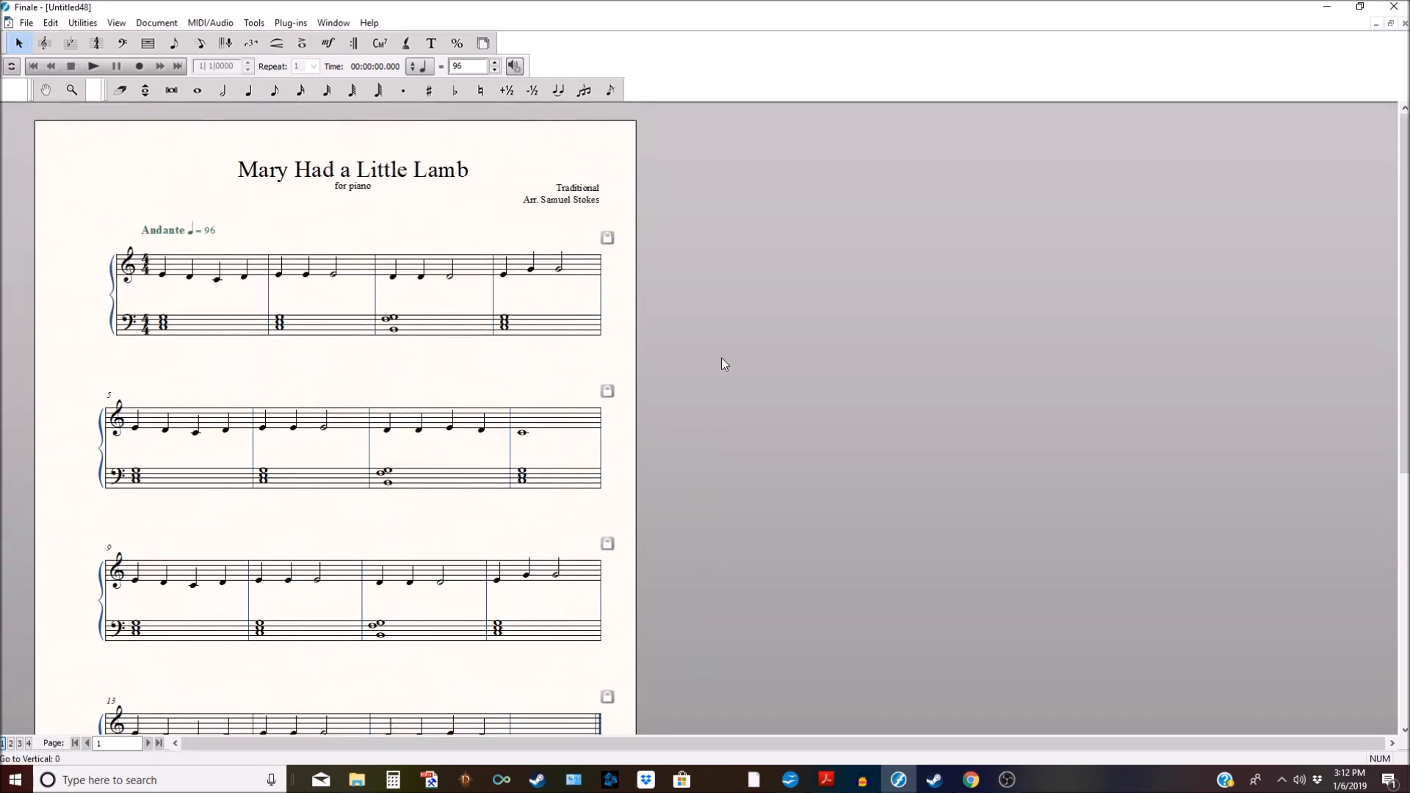
scroll(721, 358, "down", 4)
scroll(721, 358, "up", 3)
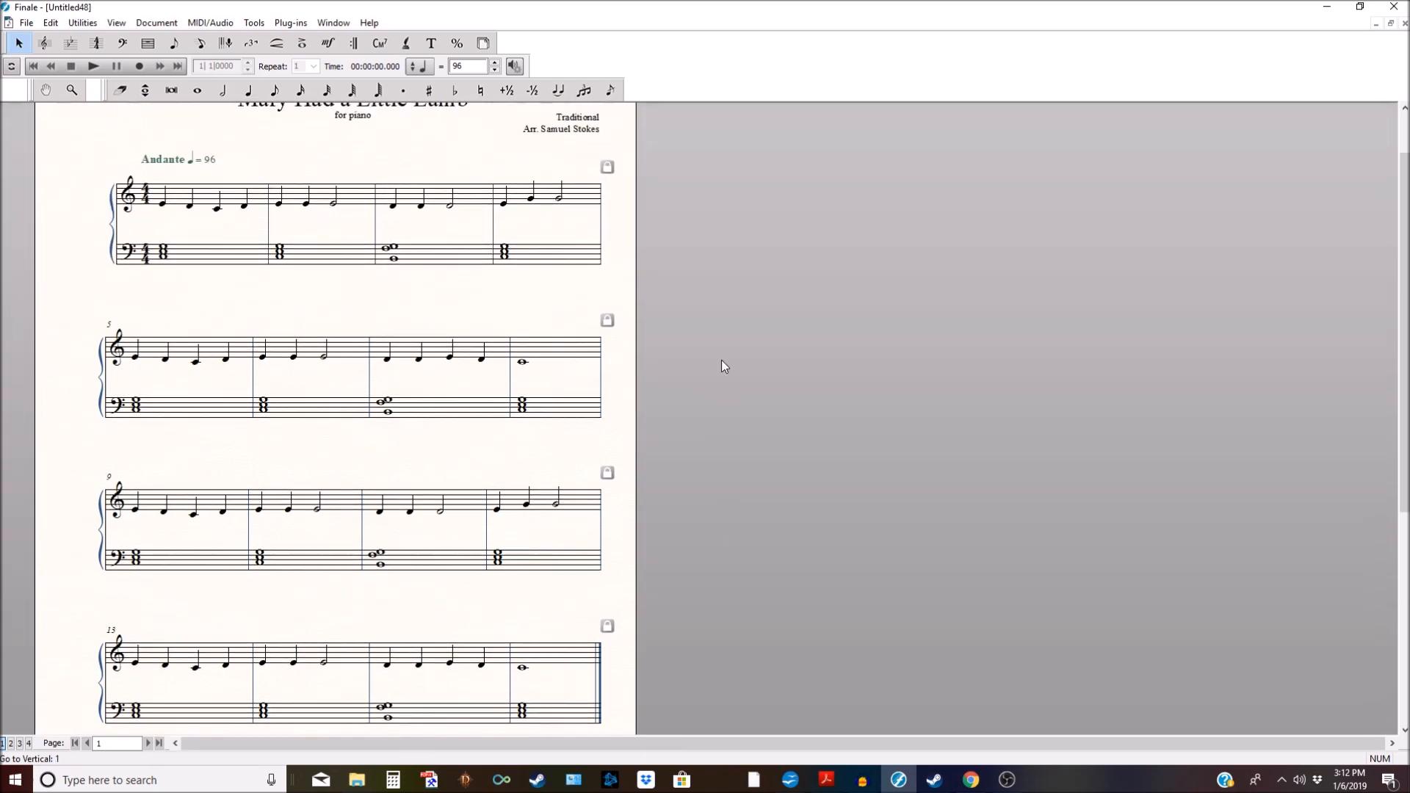
scroll(722, 360, "up", 1)
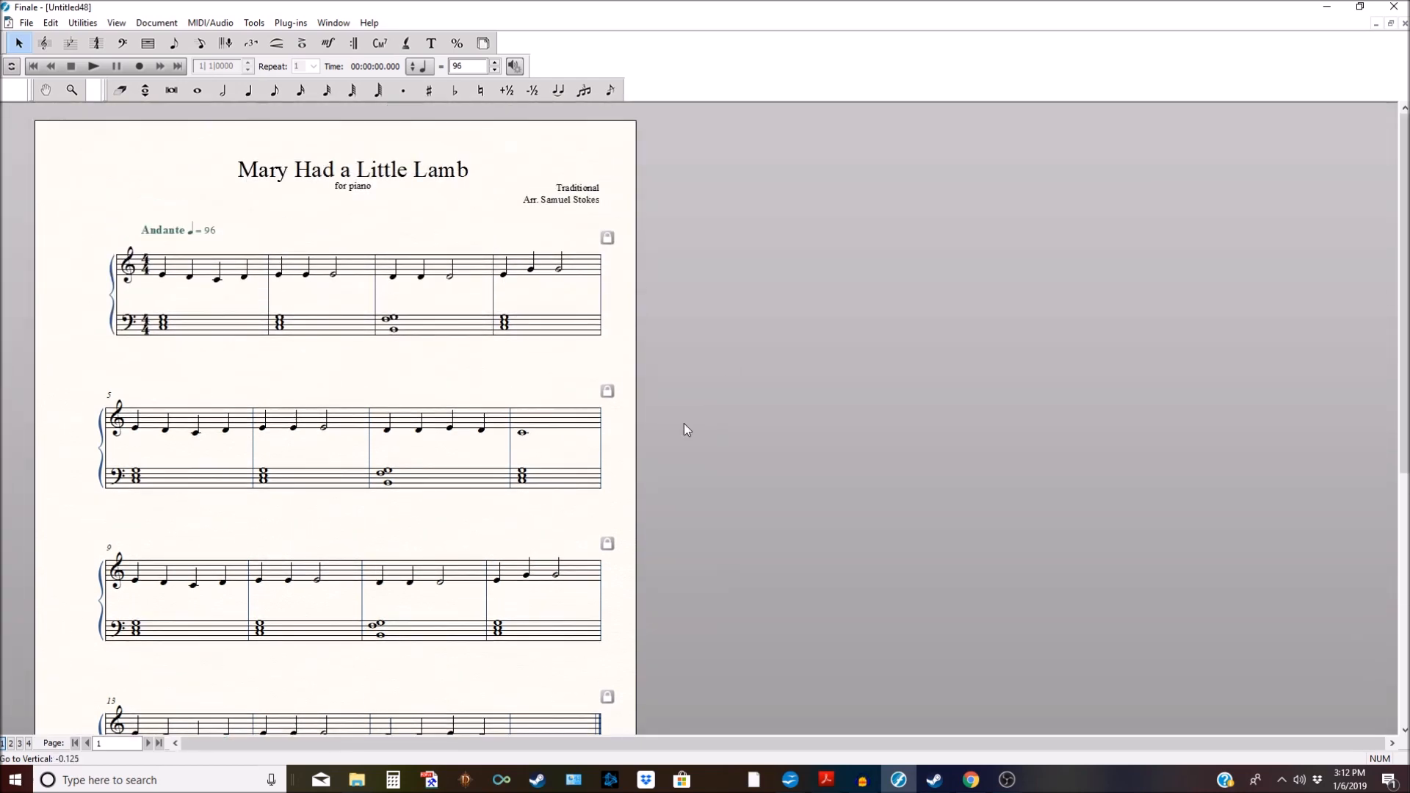
scroll(763, 412, "down", 1)
scroll(763, 413, "down", 1)
scroll(762, 413, "up", 2)
scroll(761, 415, "down", 4)
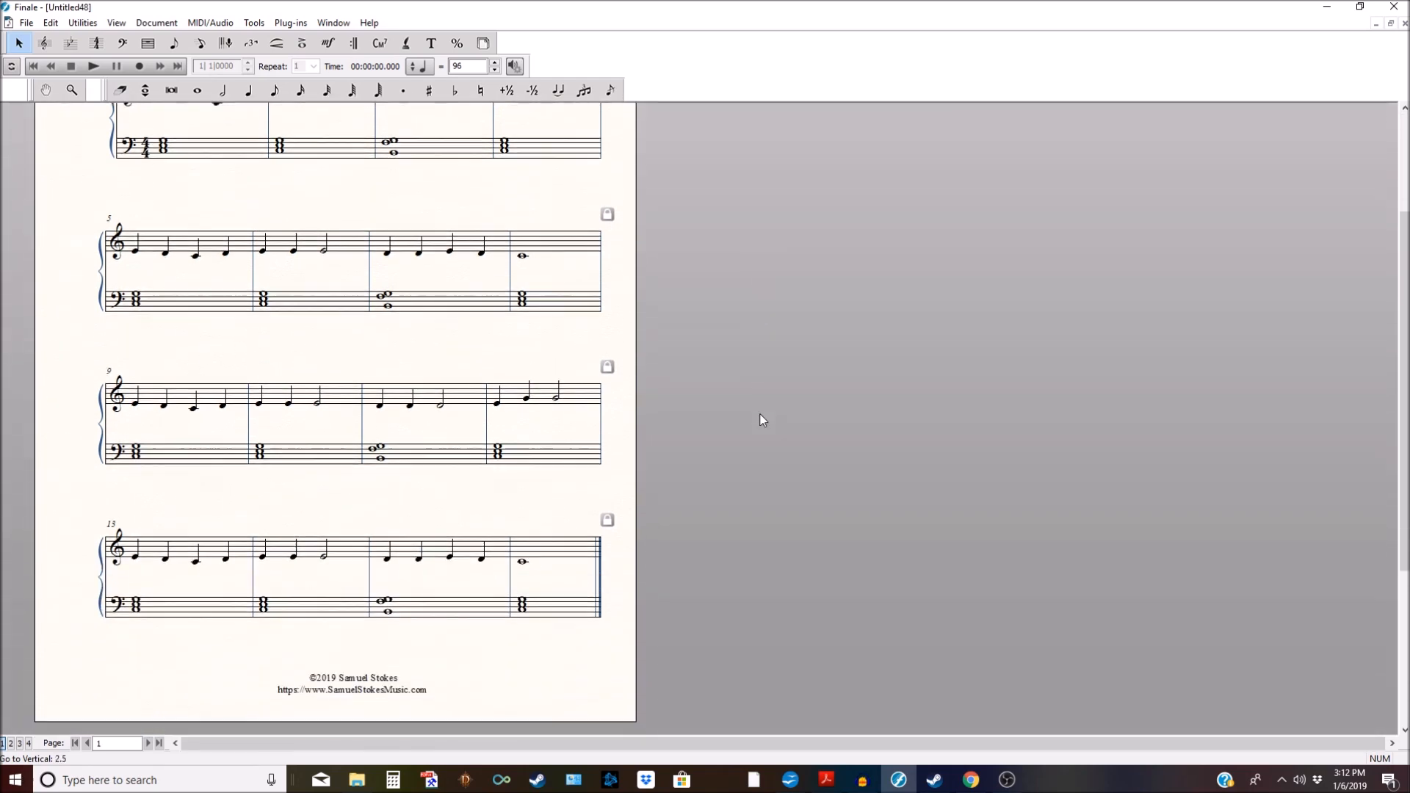
scroll(760, 414, "up", 4)
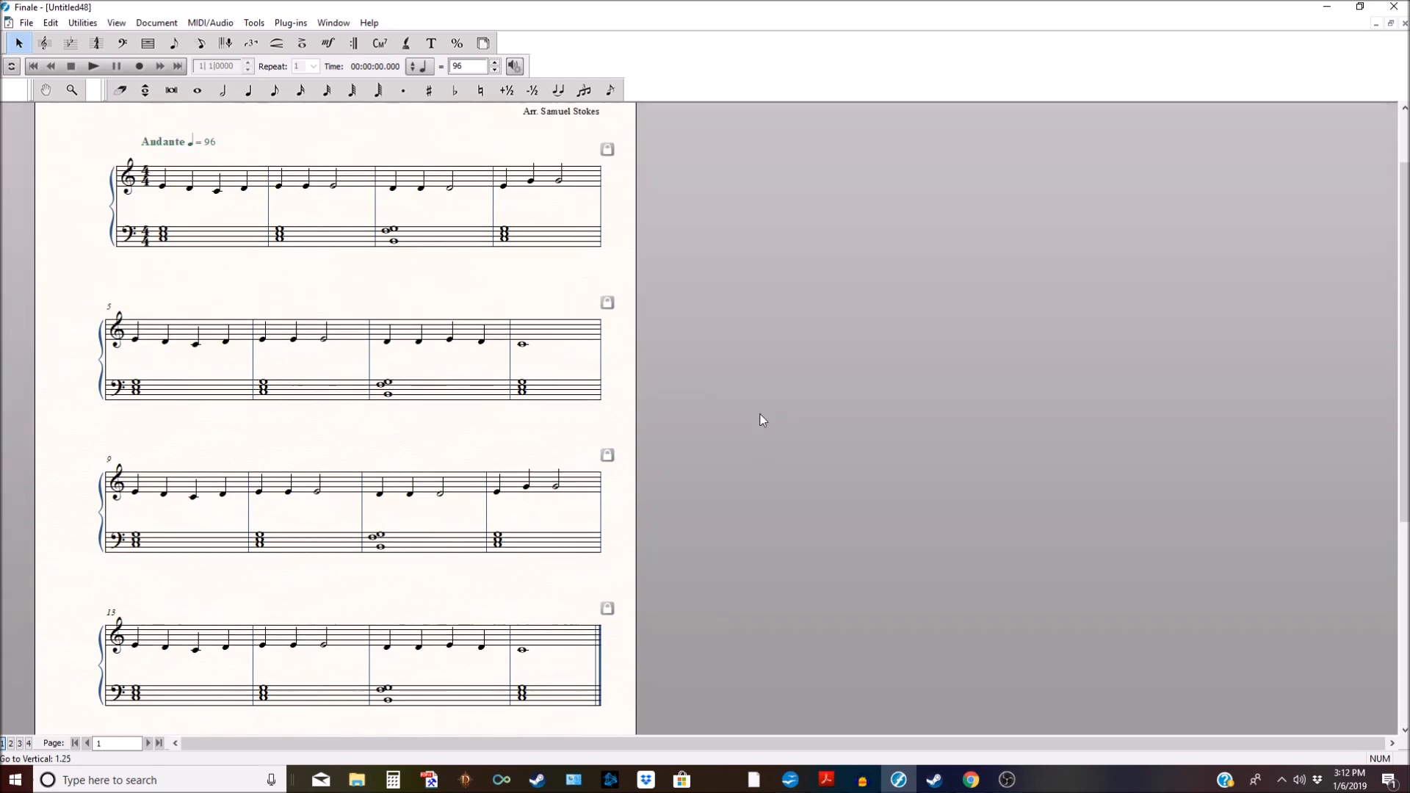
scroll(761, 420, "up", 1)
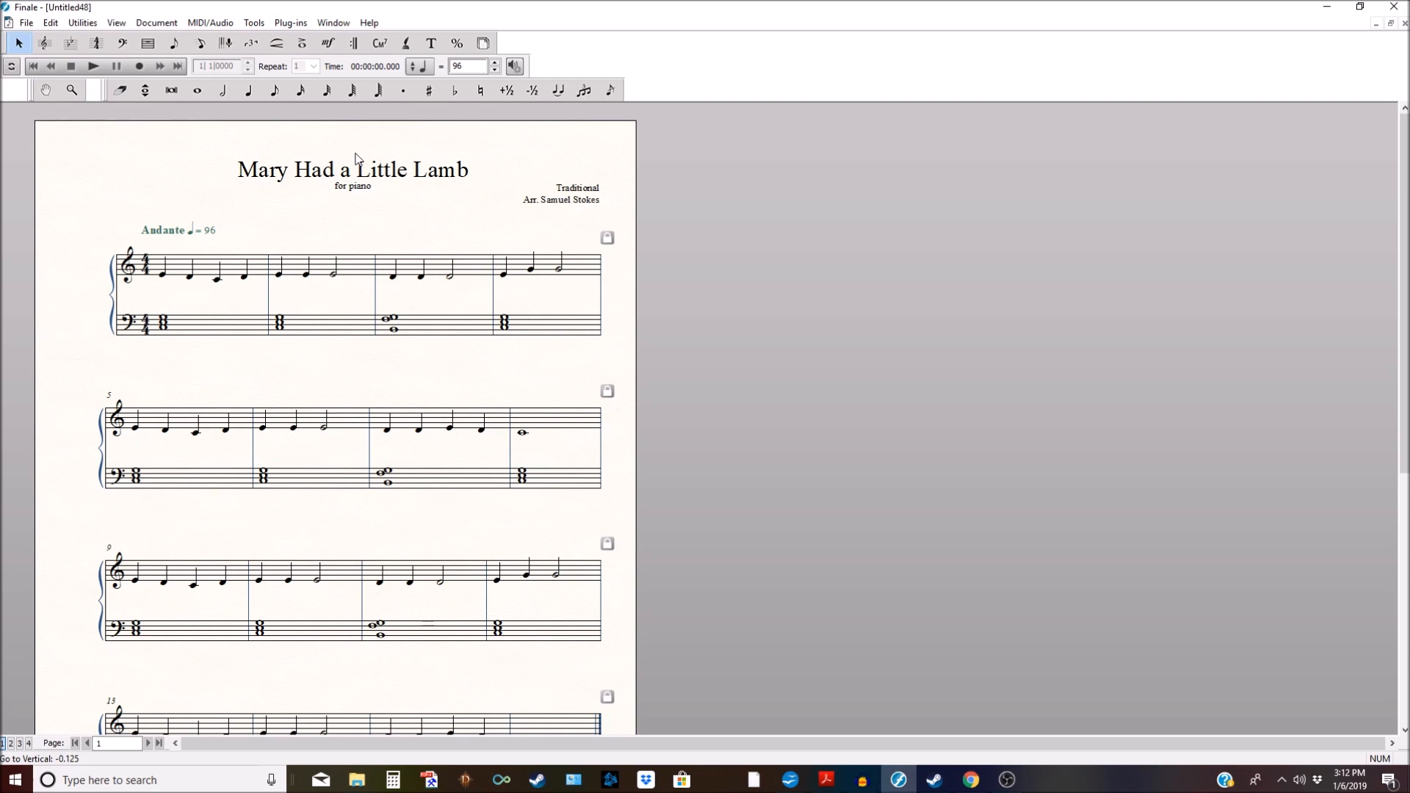
Step: Add mf under the first note of measure 1 and delete the extra dynamics after it
left_click(329, 46)
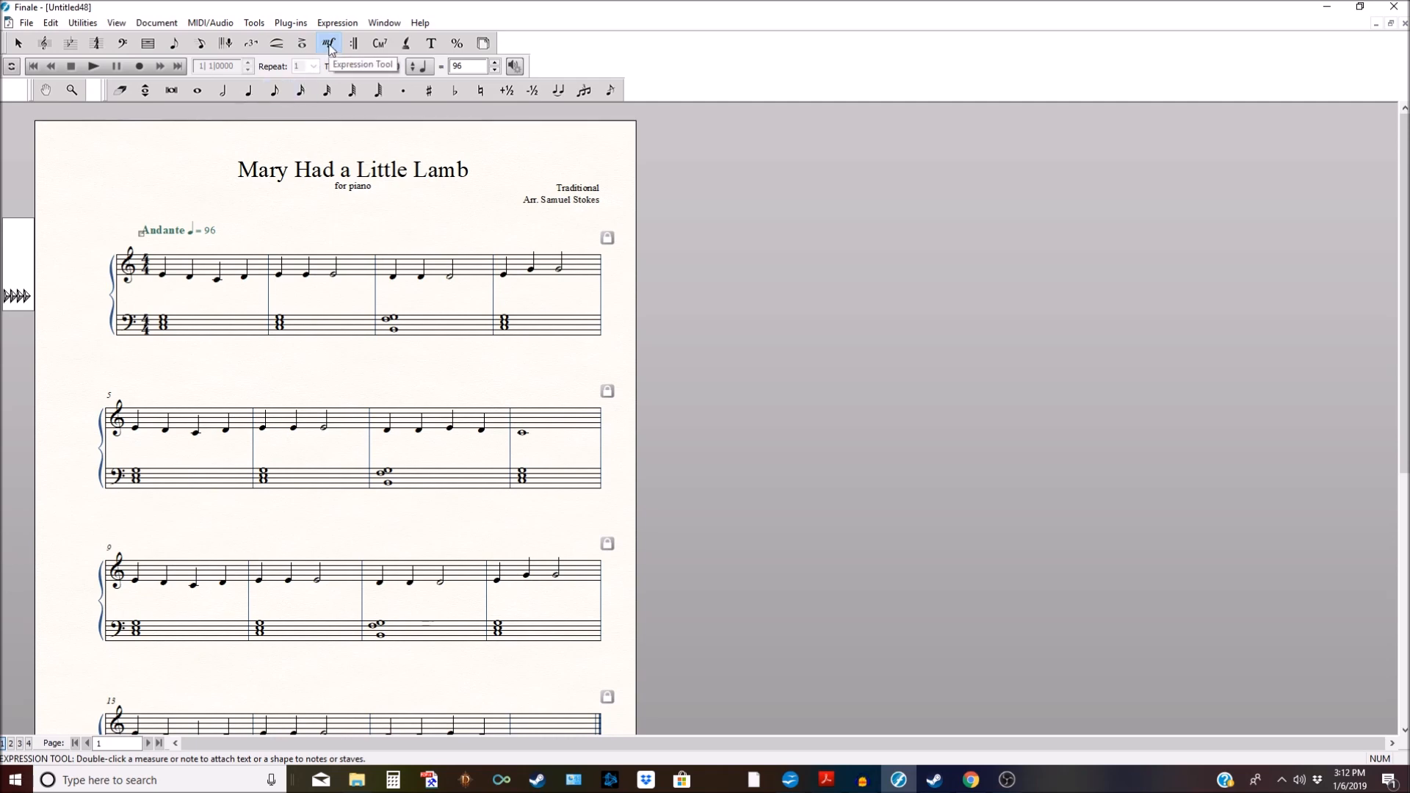
left_click(157, 290)
left_click(189, 296)
left_click(213, 294)
left_click(243, 294)
left_click_drag(224, 299, 251, 305)
key("Delete")
Step: Raise the lyric baseline so lyrics sit above the treble staff
left_click(407, 45)
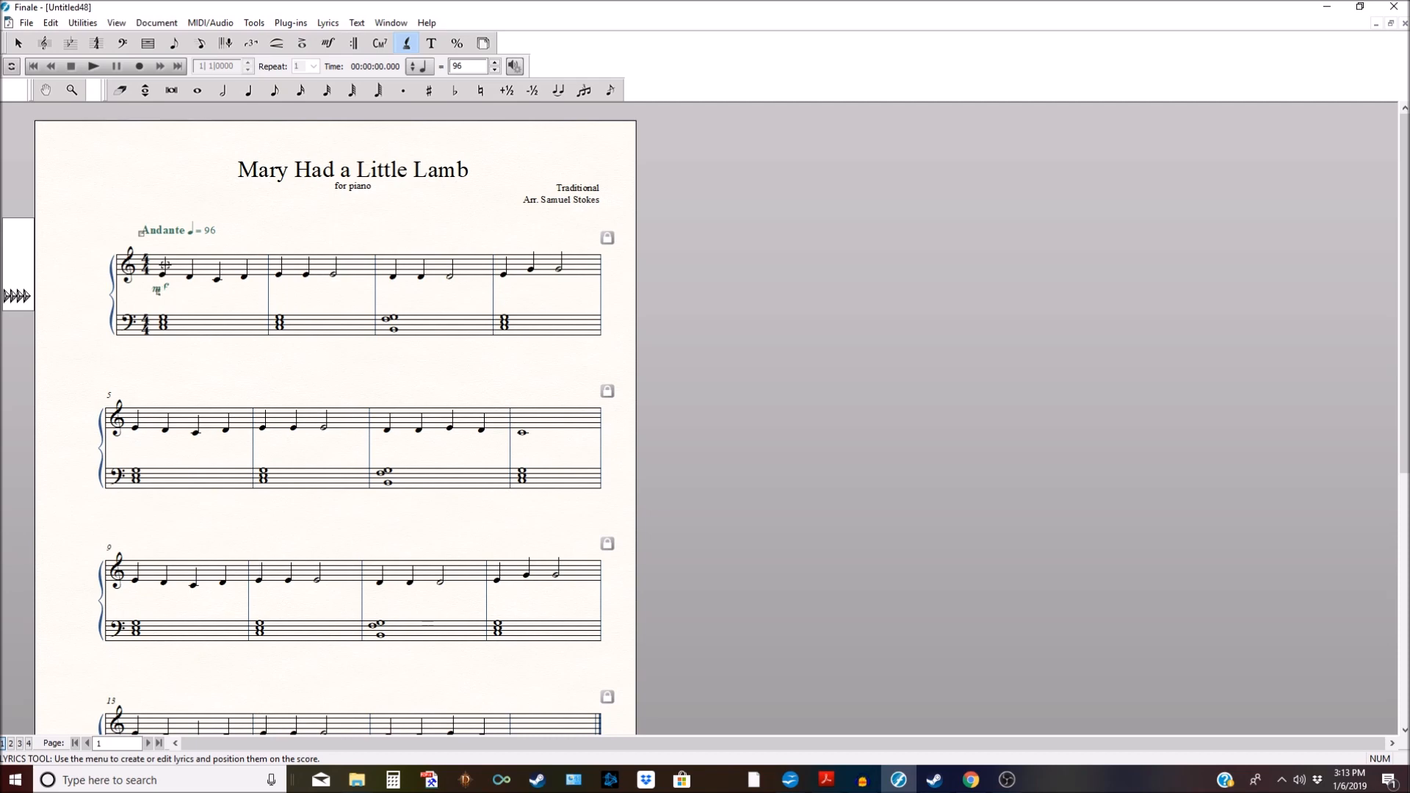
left_click(8, 298)
left_click(328, 23)
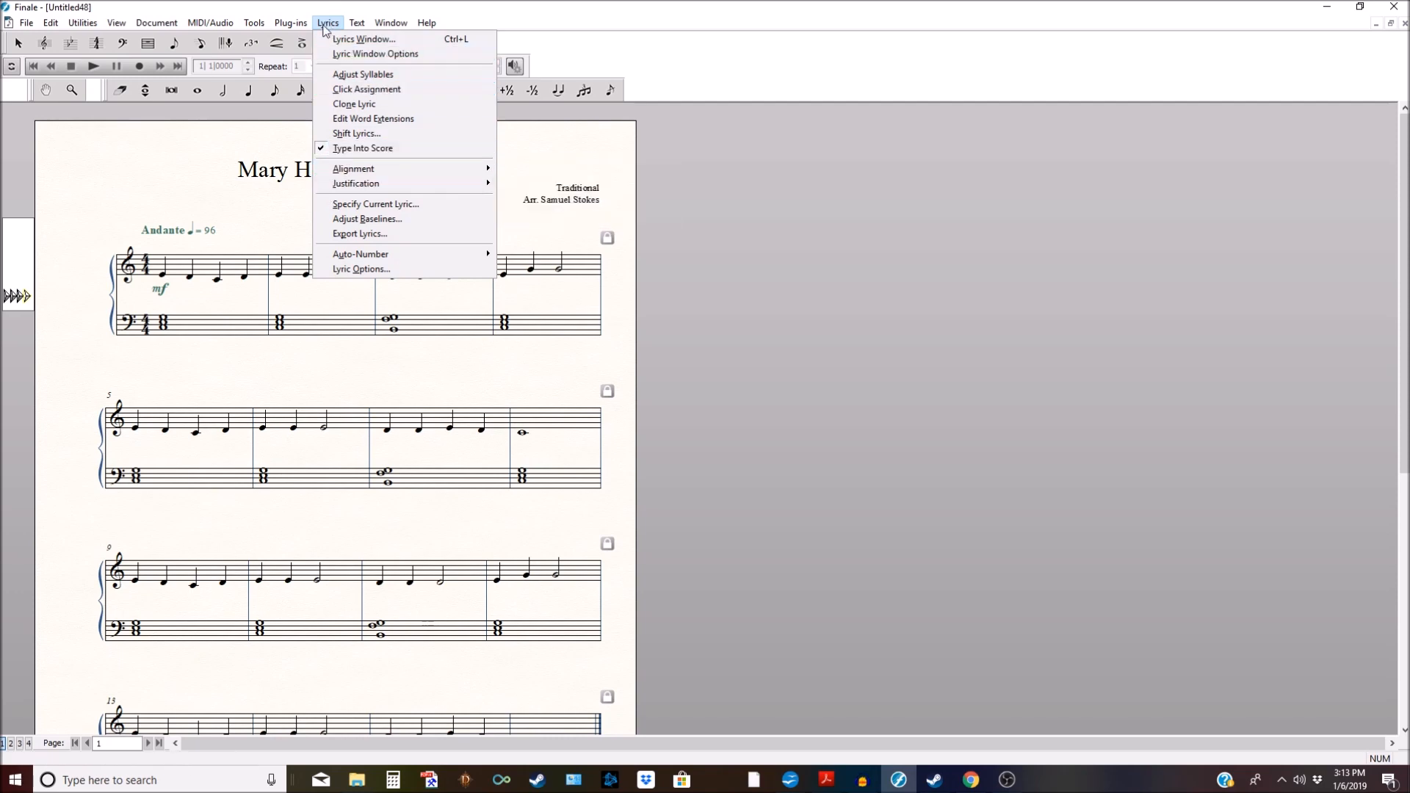
left_click(171, 266)
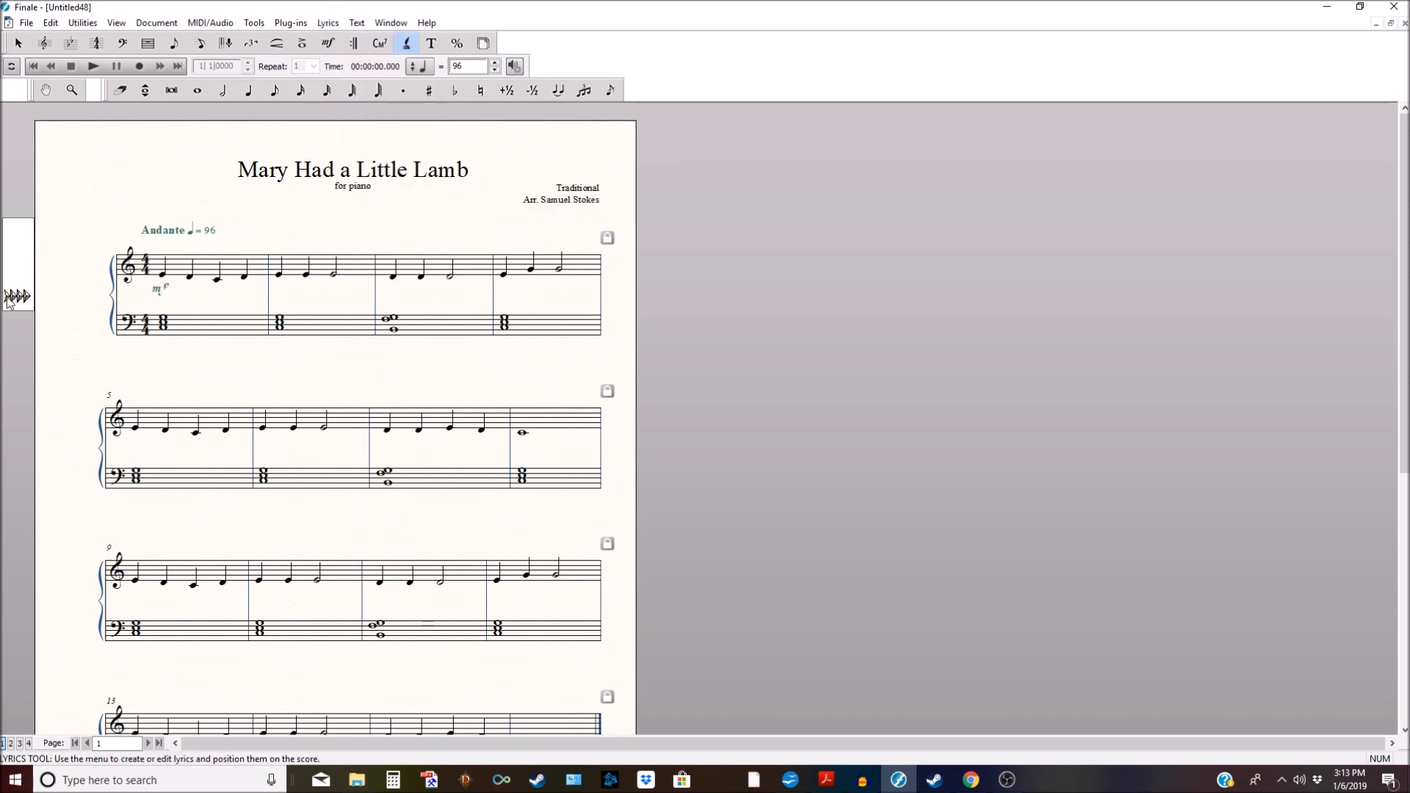
left_click_drag(17, 296, 16, 250)
Step: Enter finger numbers (3 2 1 2 3 2 3 5 …) as lyrics on the melody notes through measure 16
type("3 2 1 2")
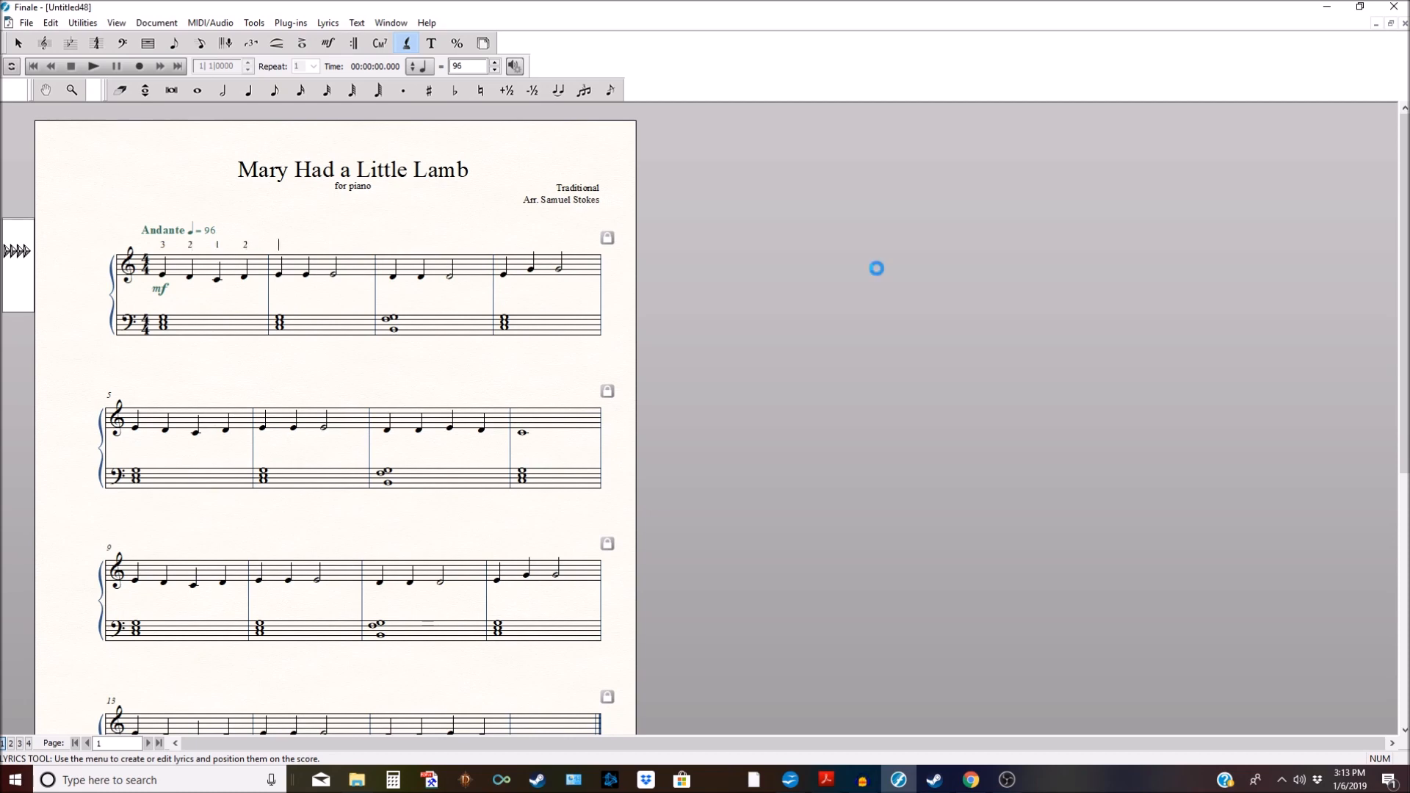
type(" 3  2   3 5")
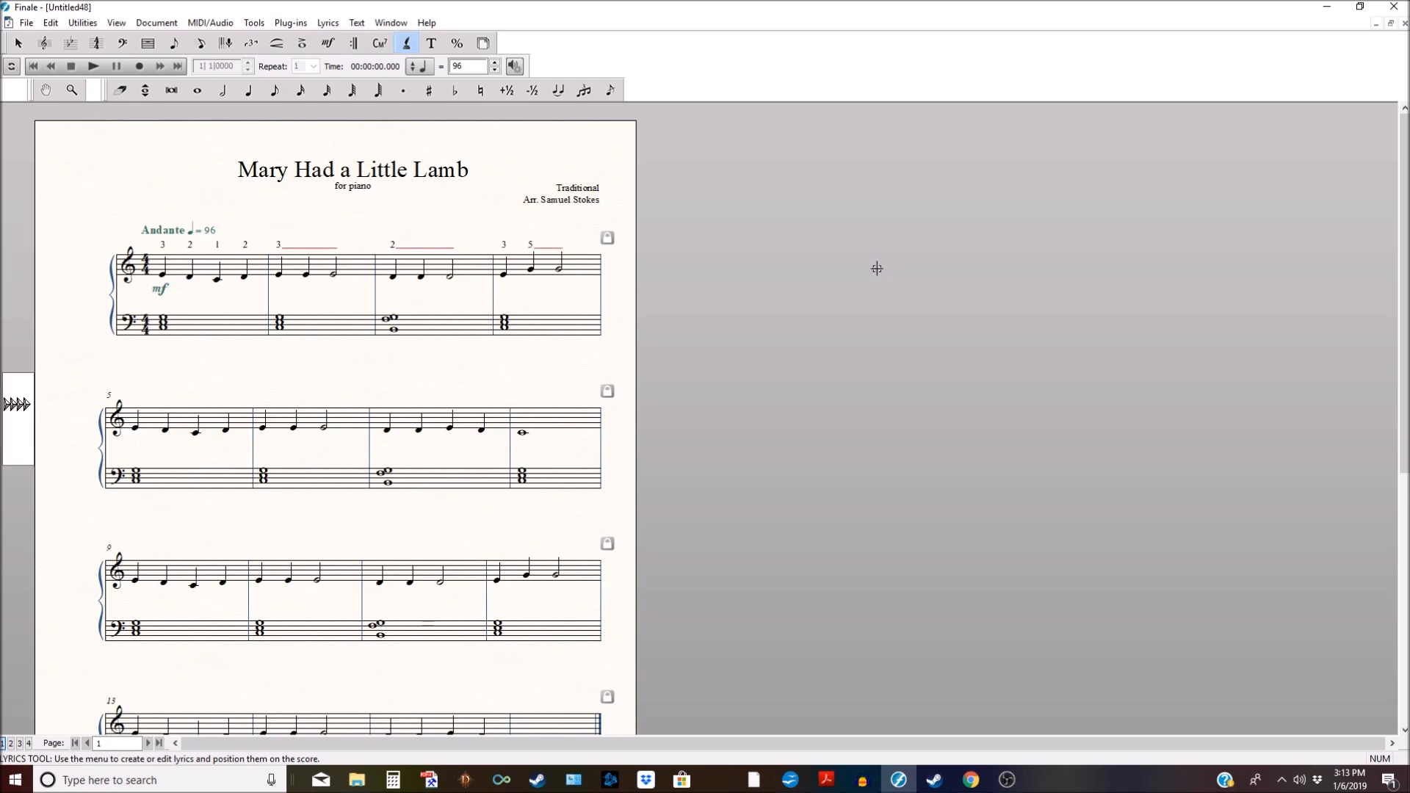
type(" 3 2 1 2 3   2")
key("space")
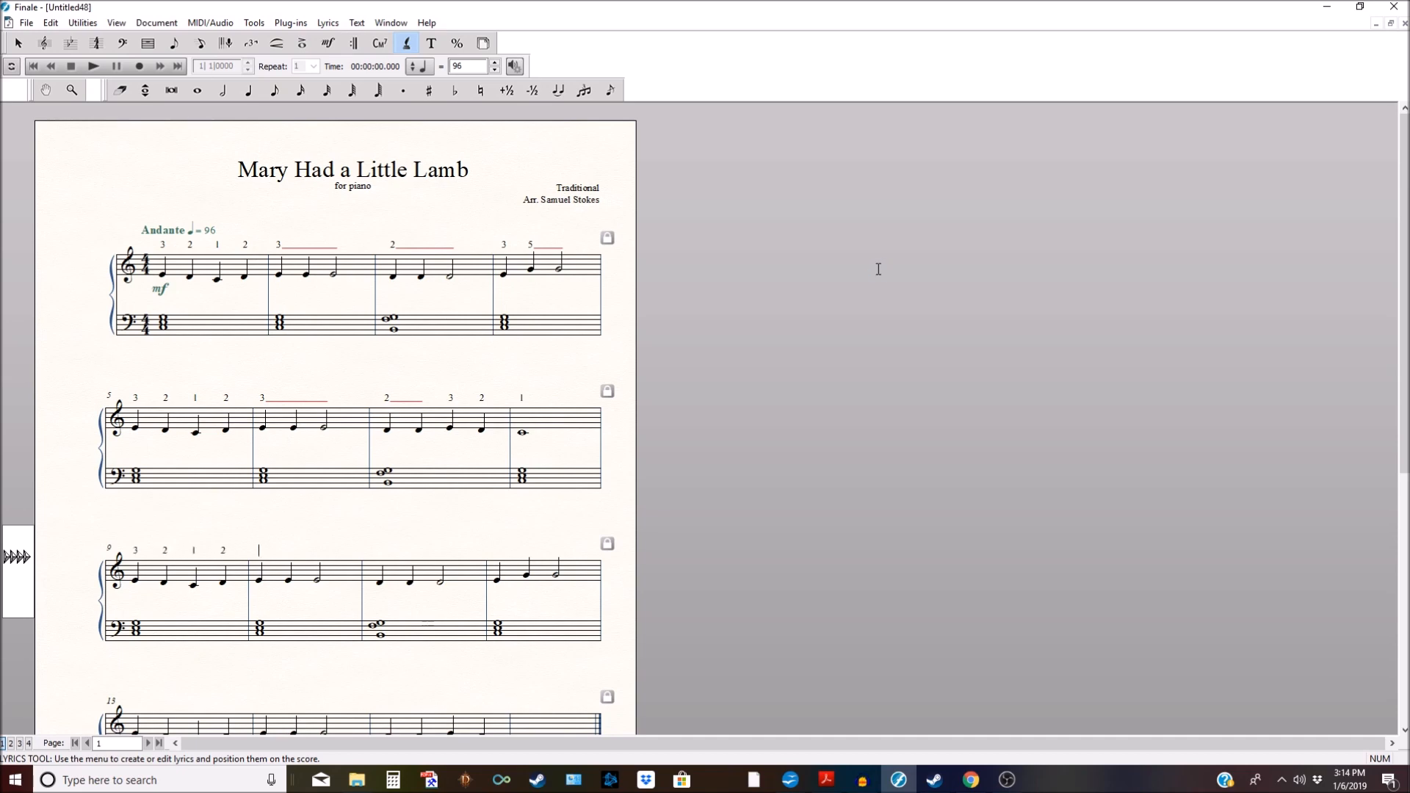
key("space")
type("2")
key("space")
key("space")
type("3 5")
key("space")
key("space")
type("3 2 1 2 3")
key("space")
key("space")
key("space")
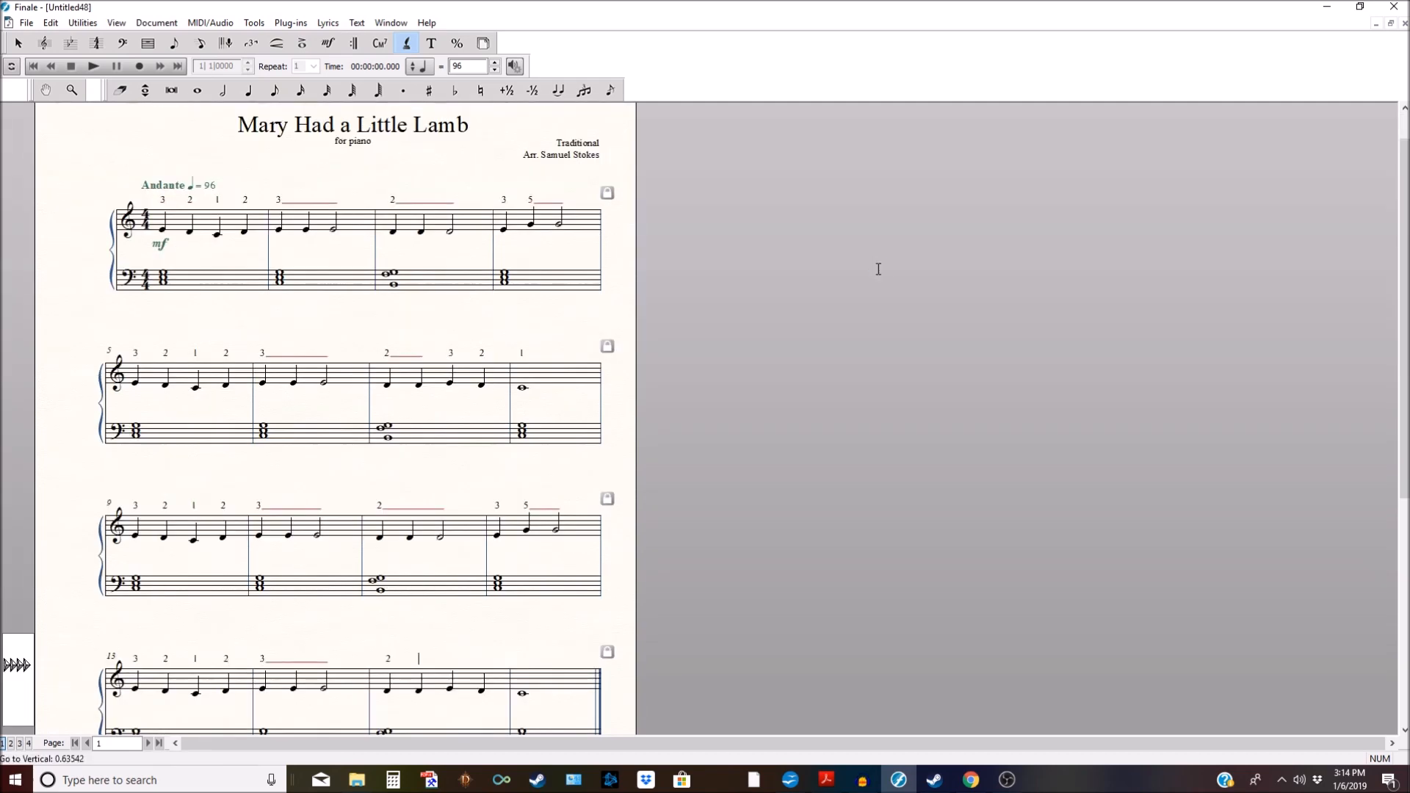
type("1")
Step: Turn off Use Smart Word Extensions in Lyric Options' Word Extensions settings
left_click(390, 23)
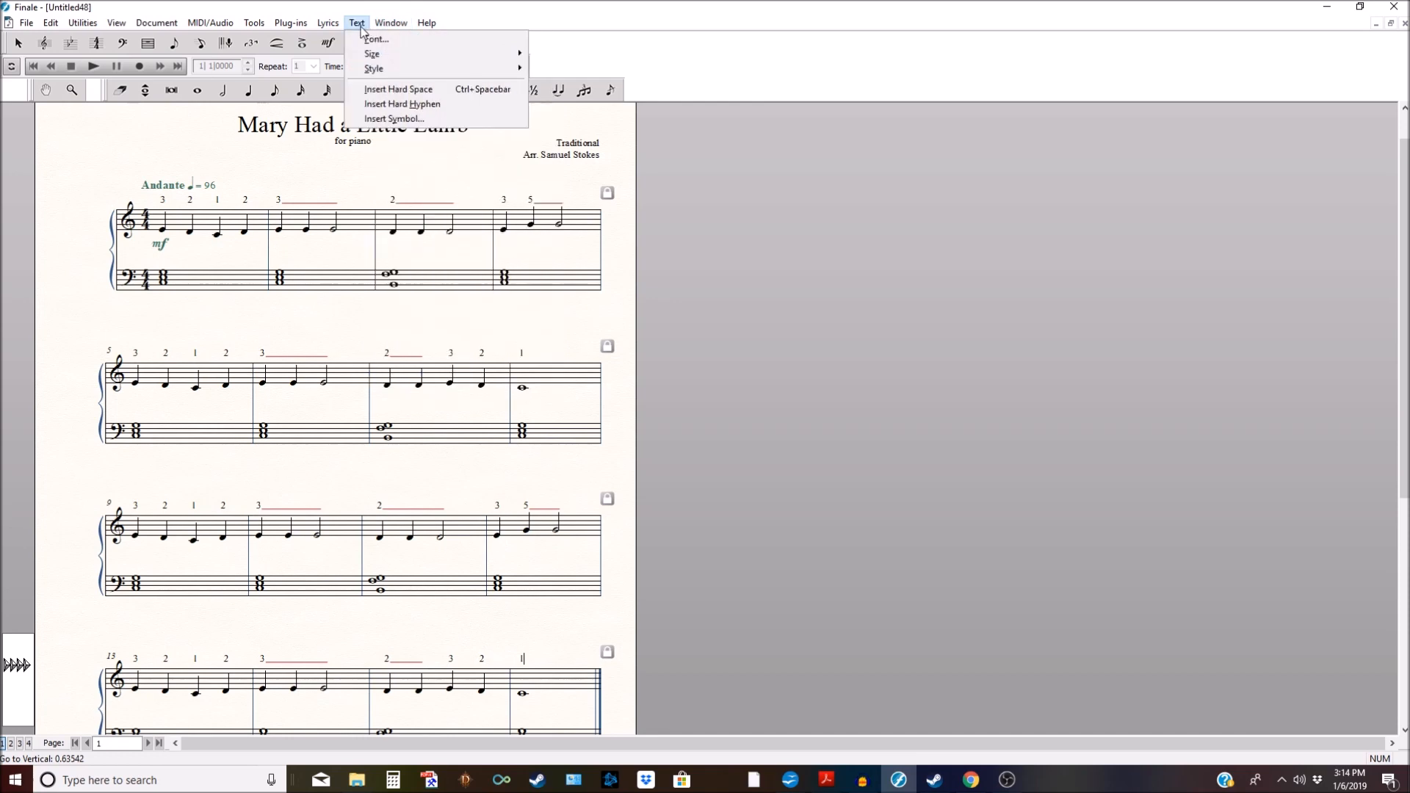
mouse_move(342, 28)
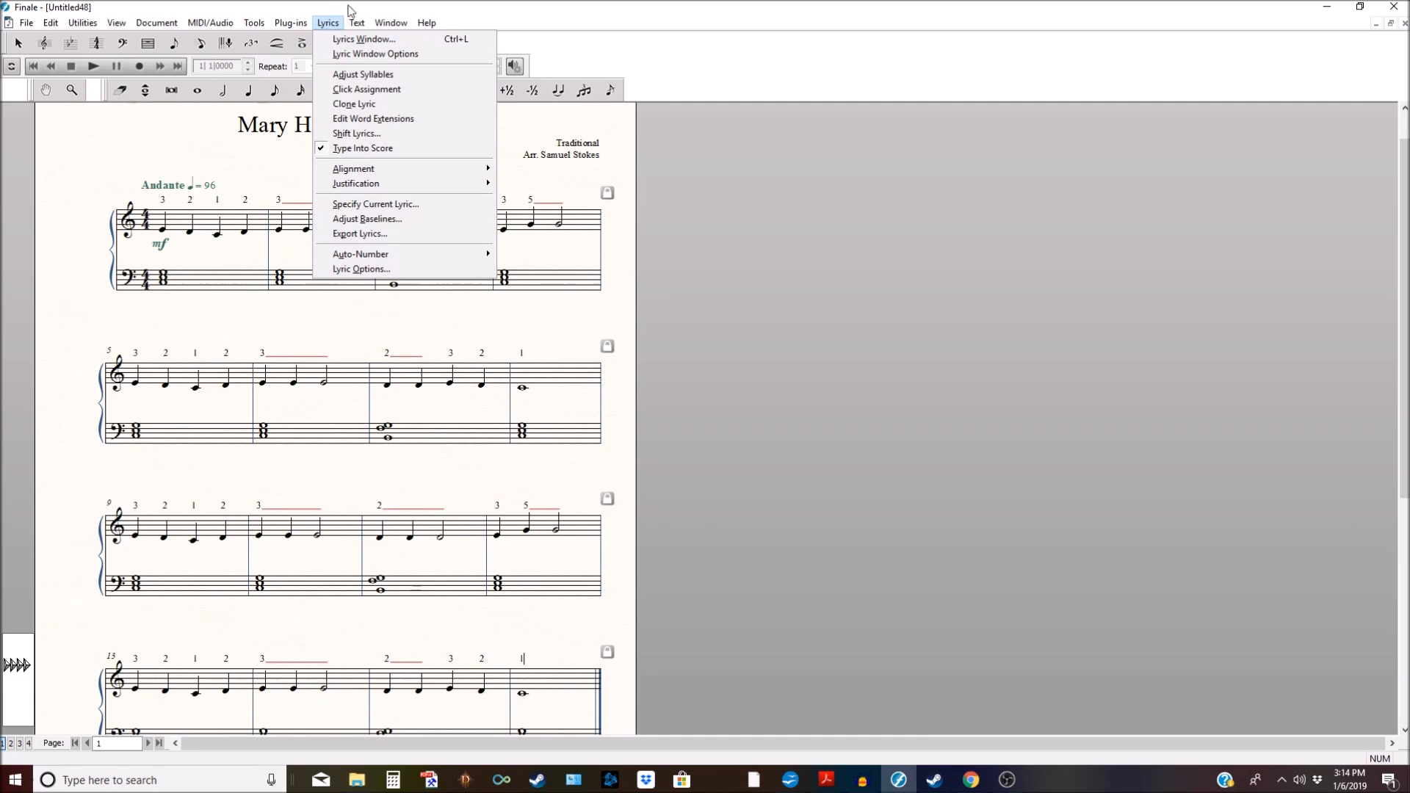
left_click(350, 11)
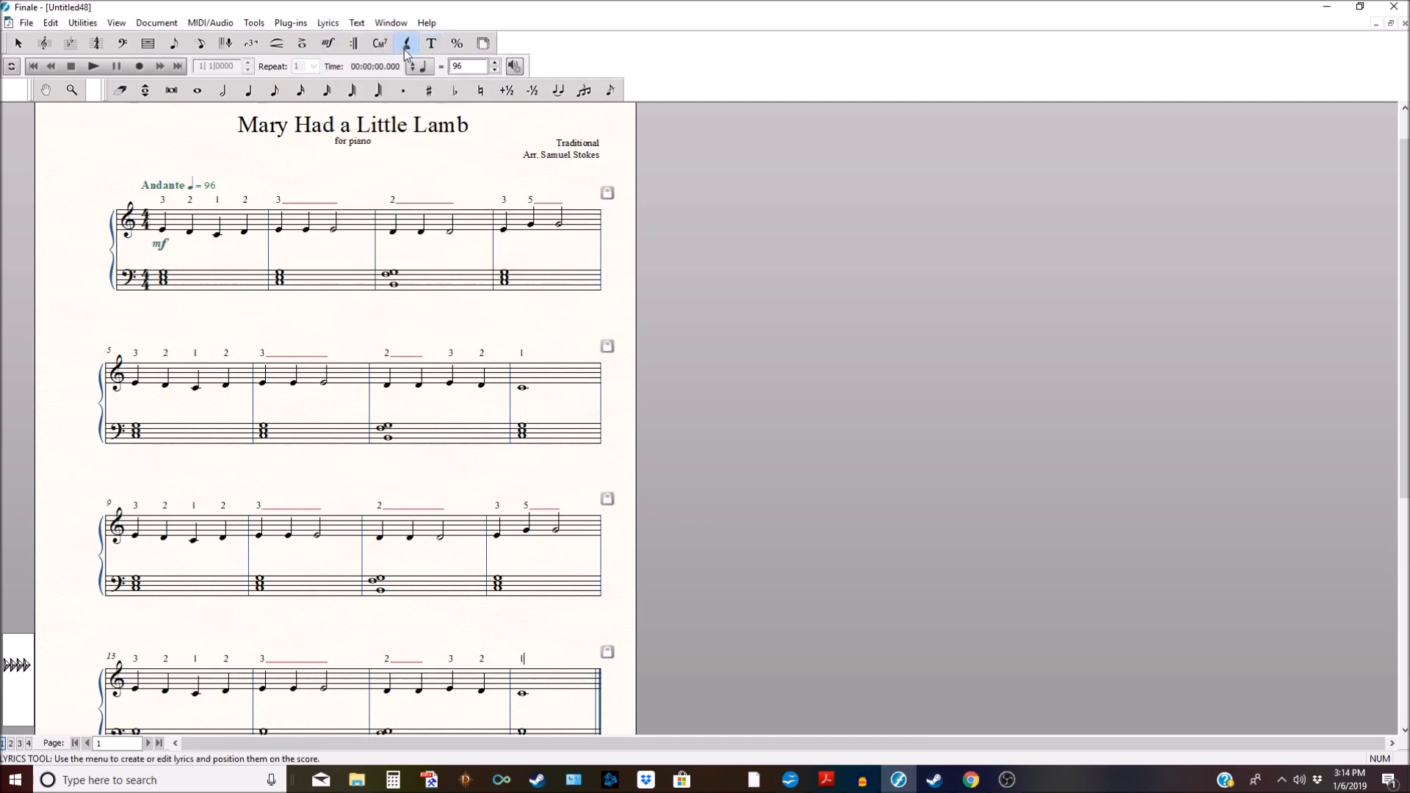
left_click(328, 23)
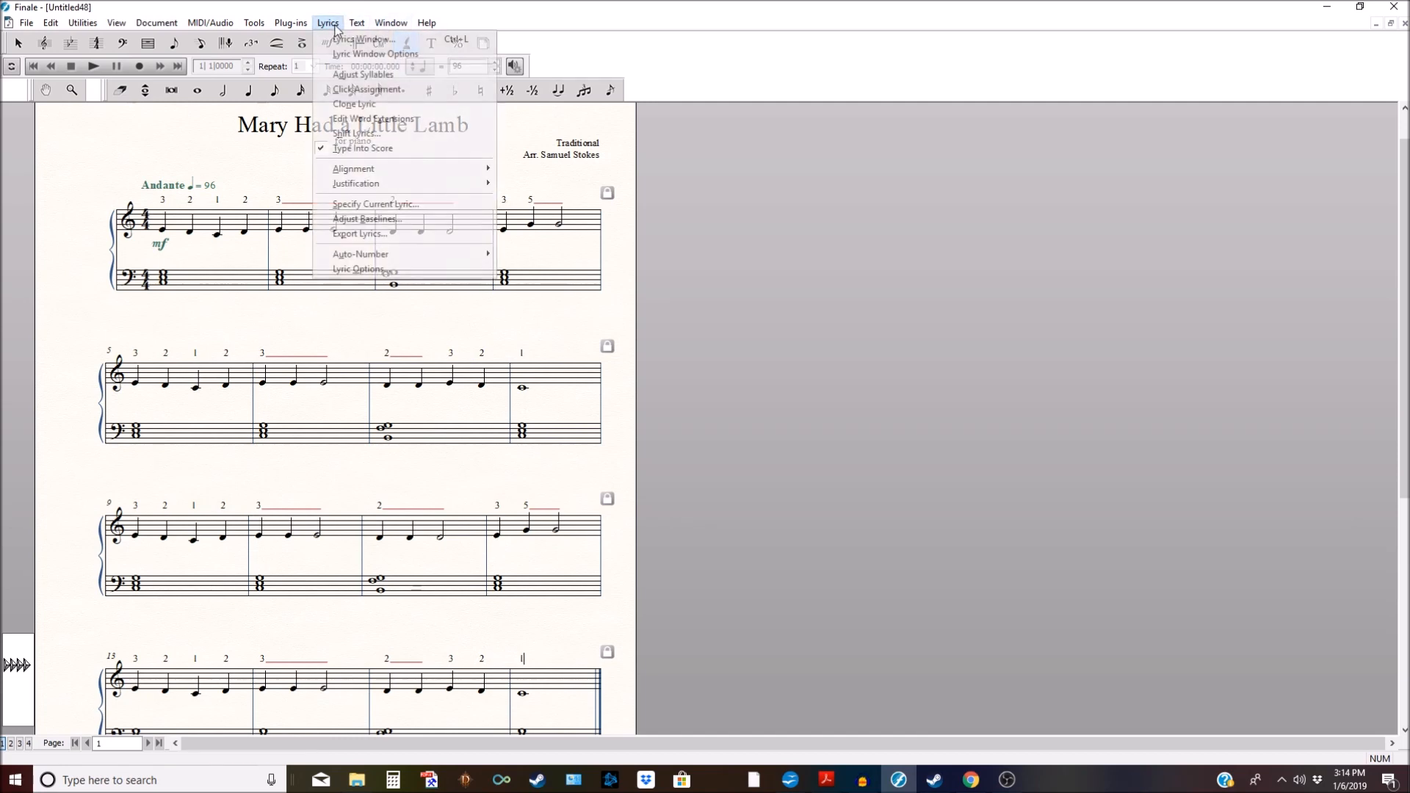
left_click(360, 269)
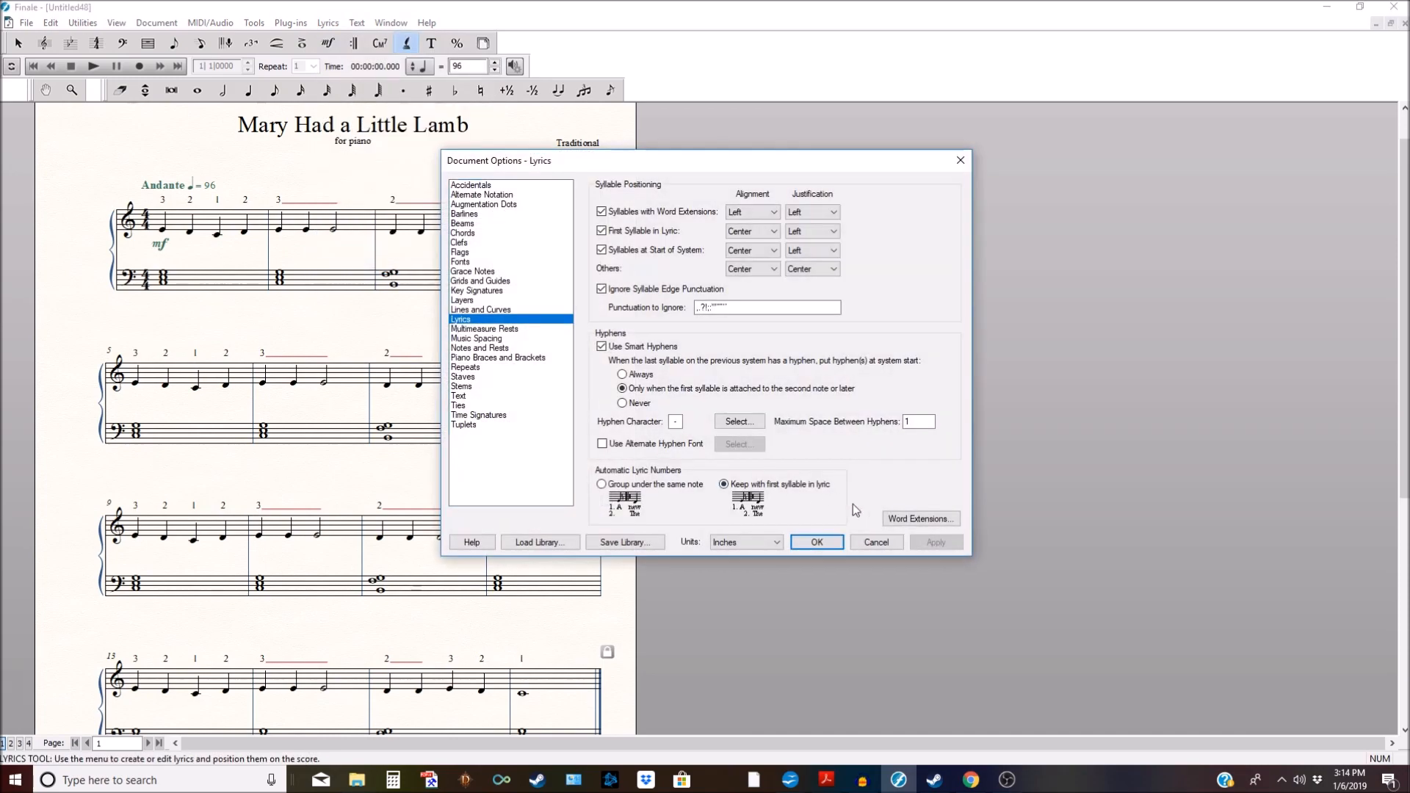
left_click(922, 518)
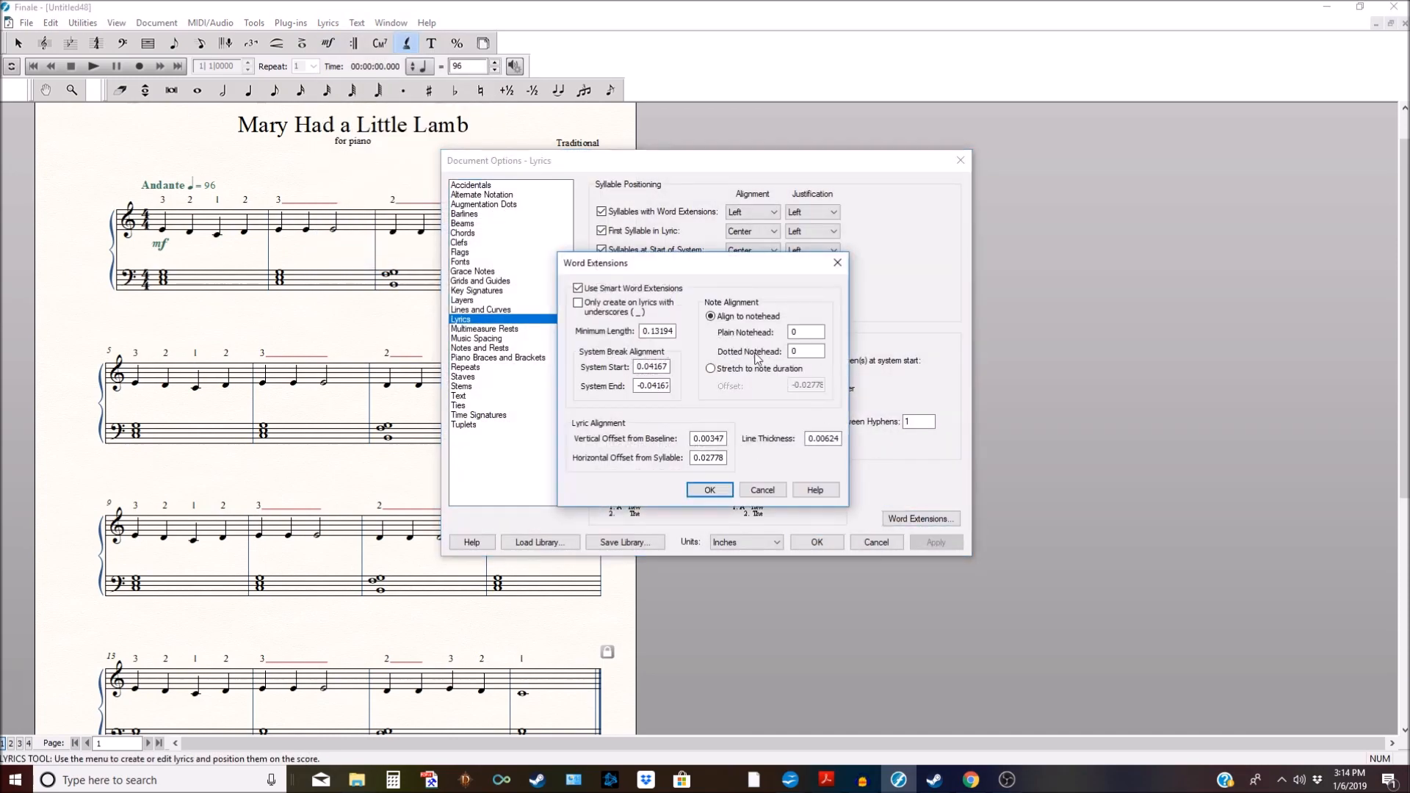
left_click(578, 288)
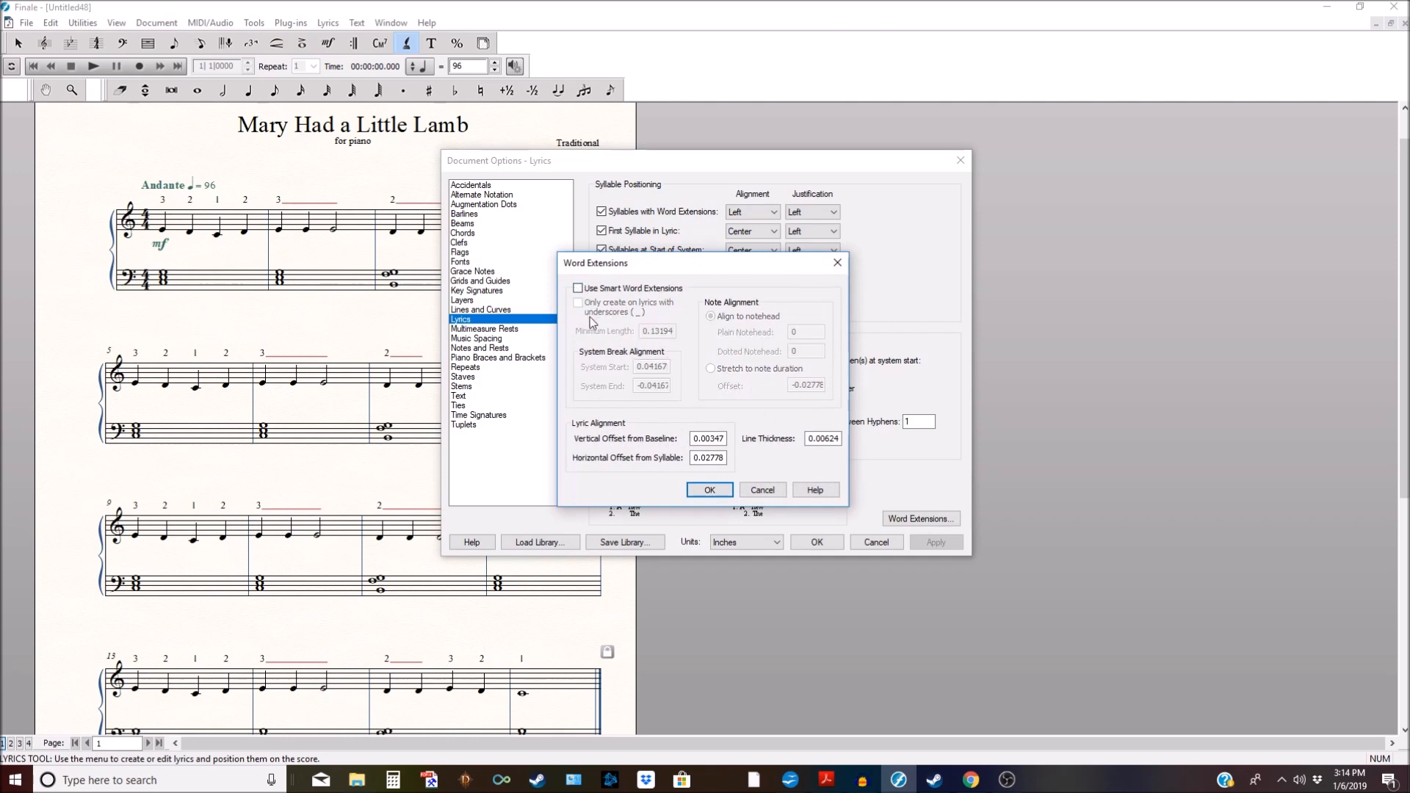
left_click(710, 490)
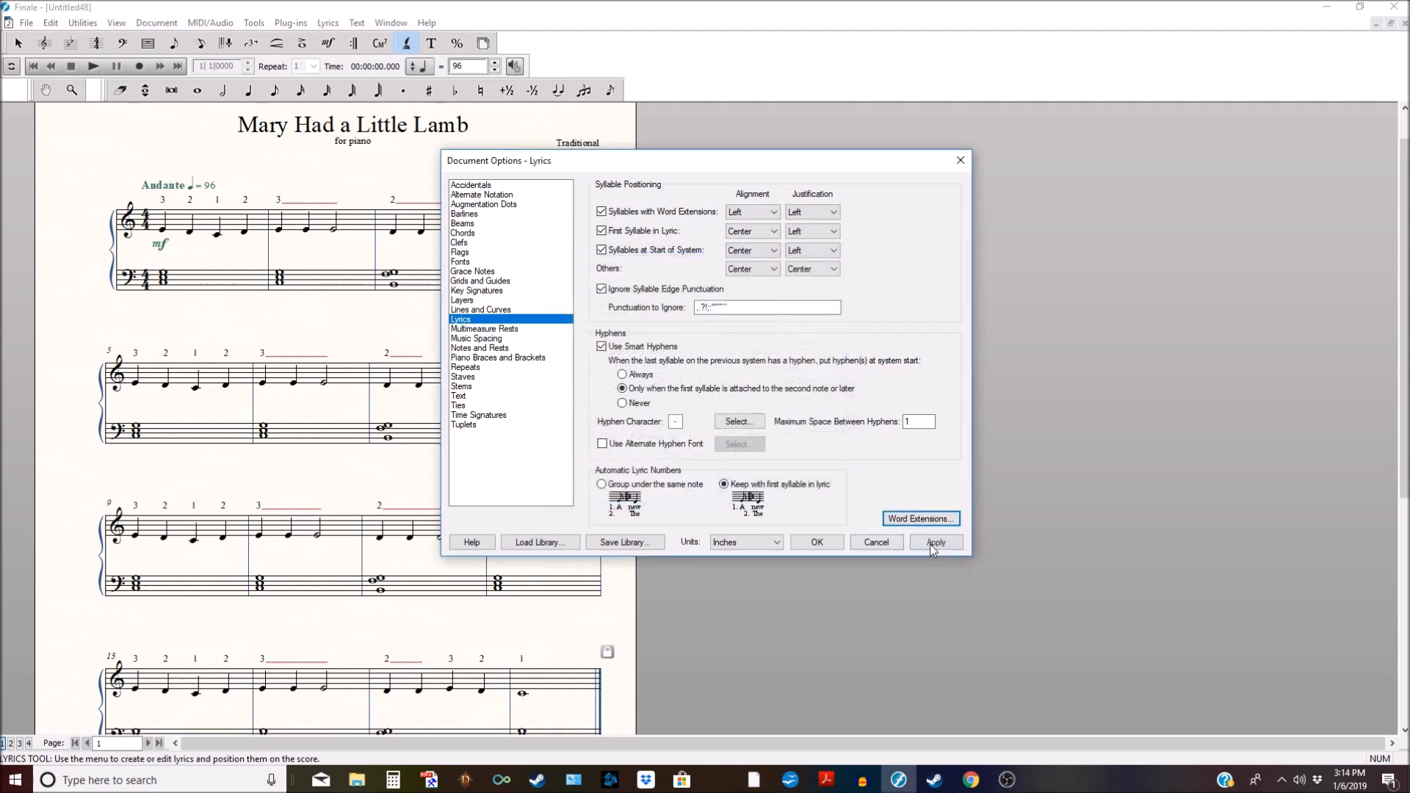
left_click(815, 542)
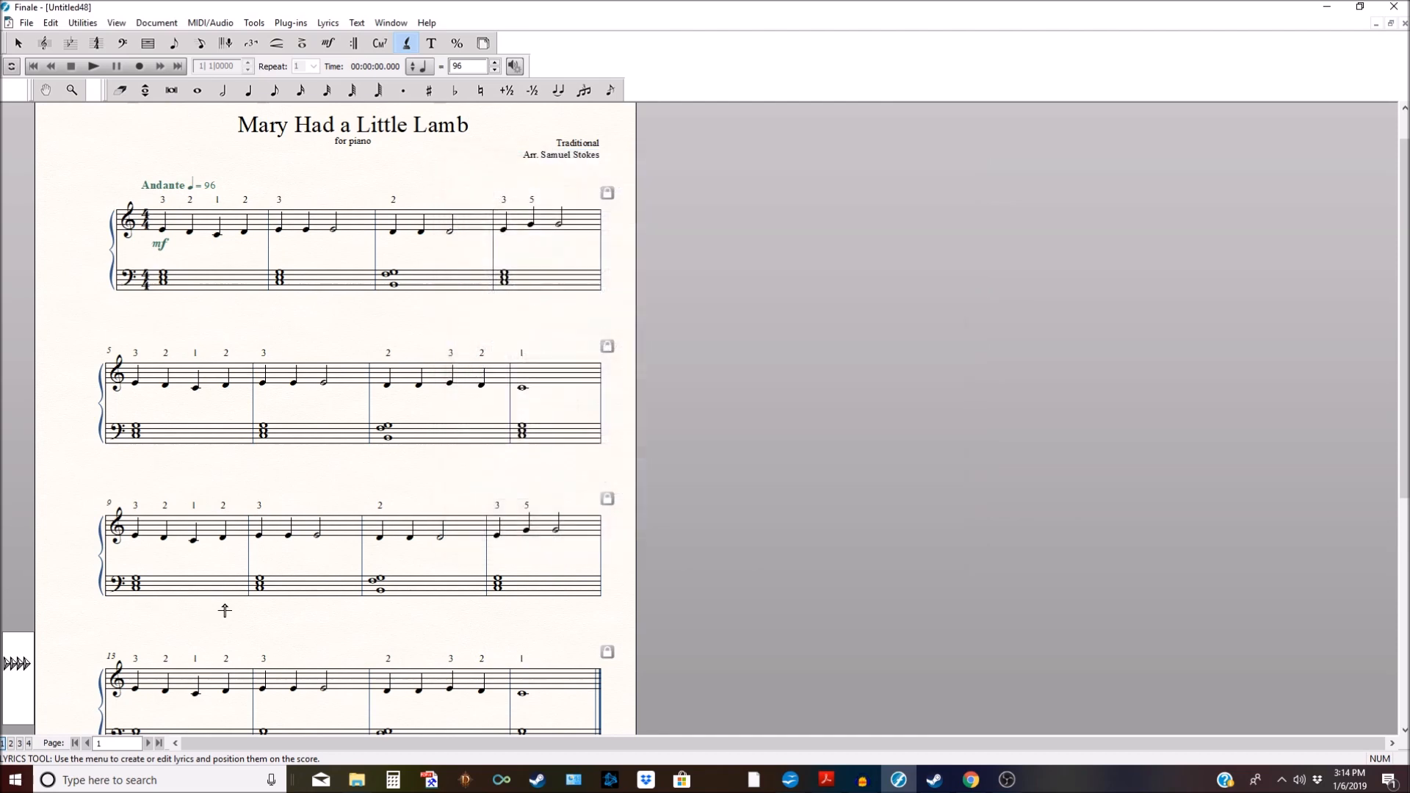
Step: Raise the Andante ♩ = 96 tempo marking slightly above the first system
scroll(730, 502, "down", 1)
scroll(729, 502, "down", 2)
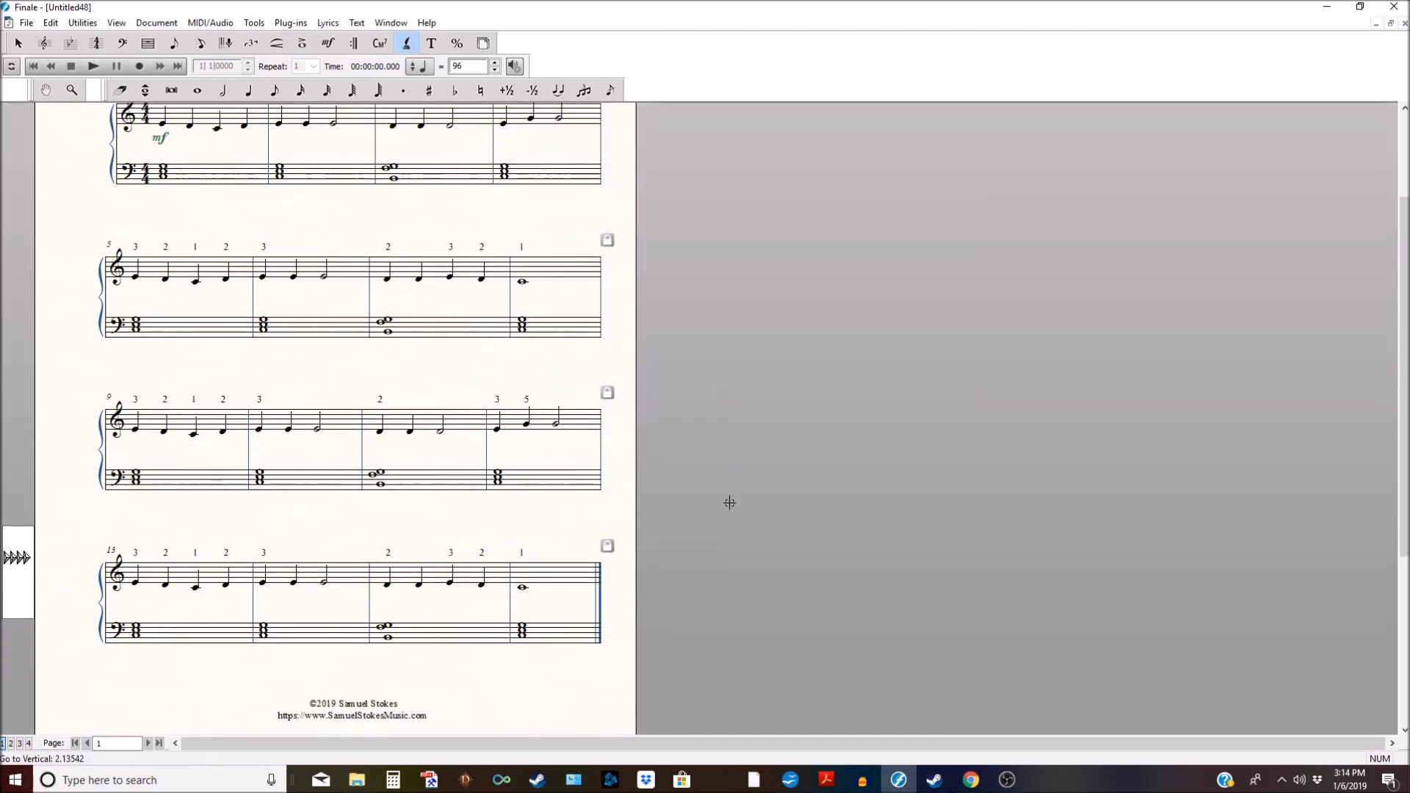
scroll(727, 498, "up", 4)
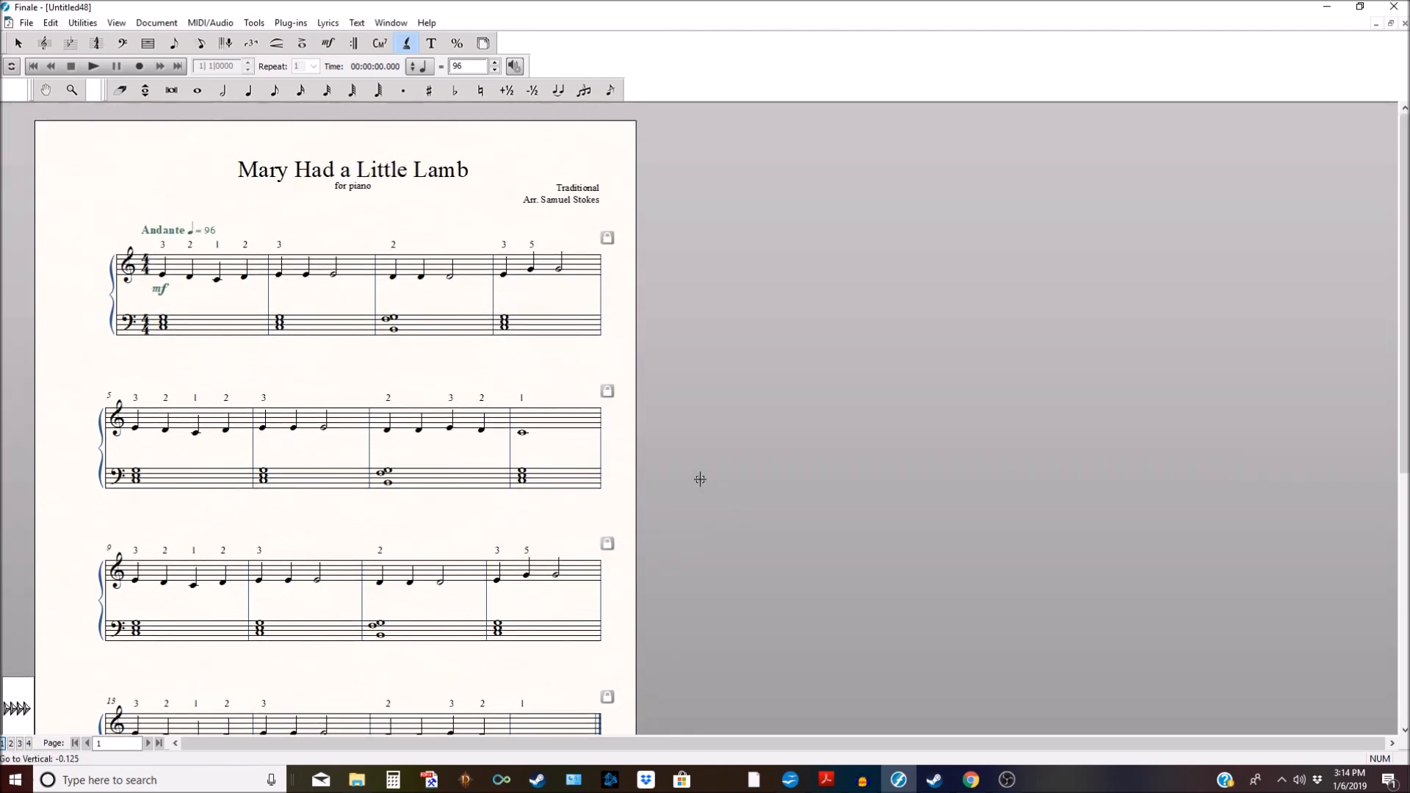
left_click(327, 45)
left_click_drag(141, 232, 141, 225)
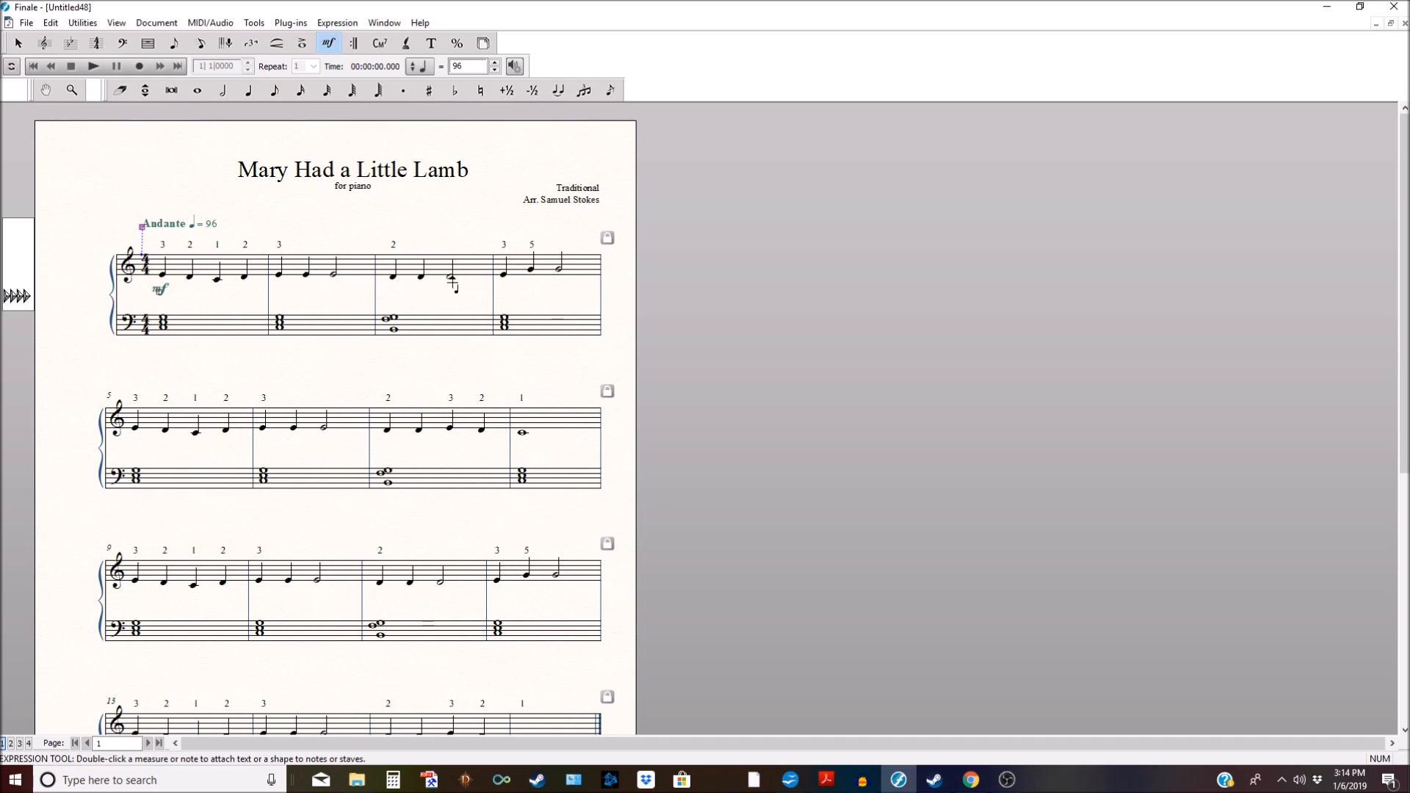
Step: Scroll through the score to review fingering and dynamics across all 16 measures
scroll(362, 280, "down", 5)
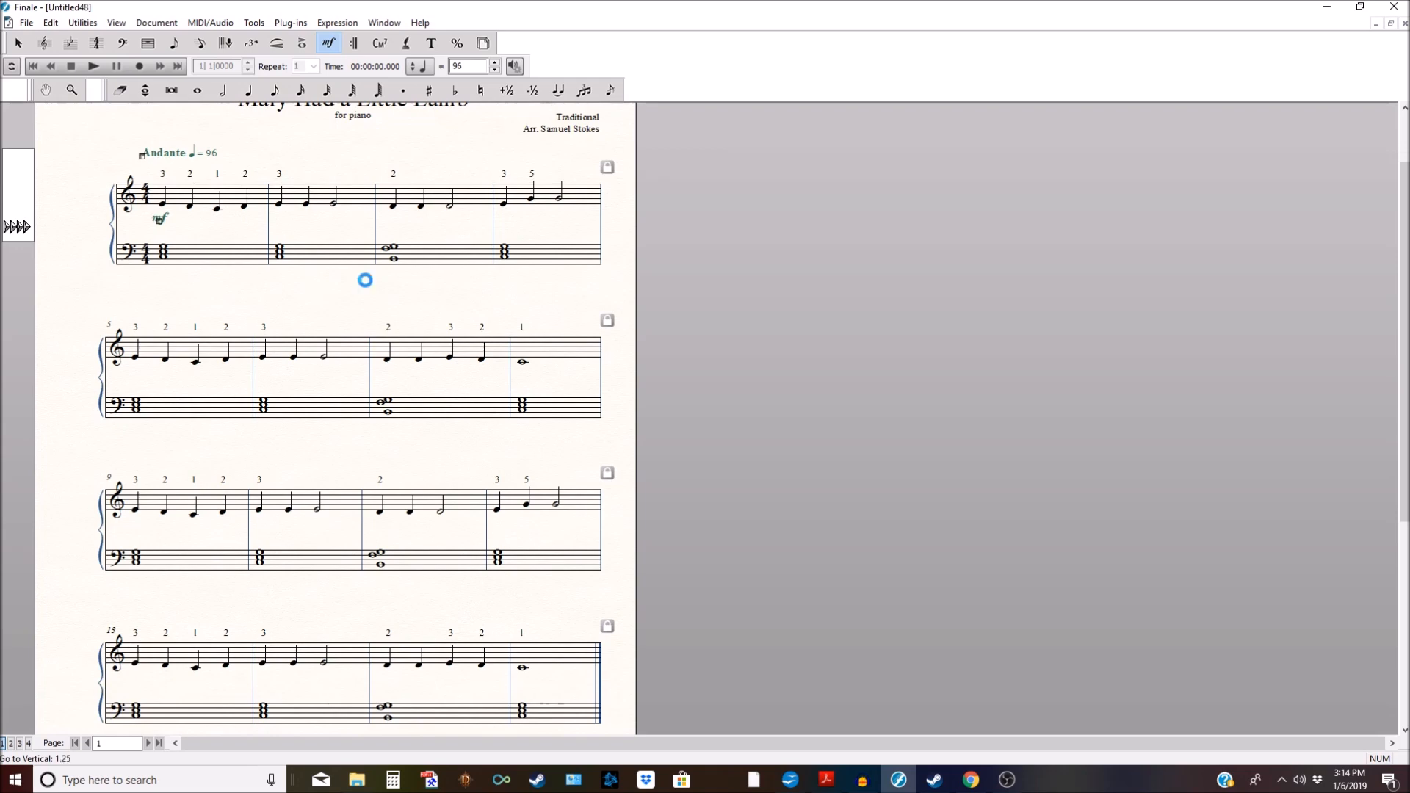
scroll(363, 281, "down", 3)
scroll(363, 280, "up", 1)
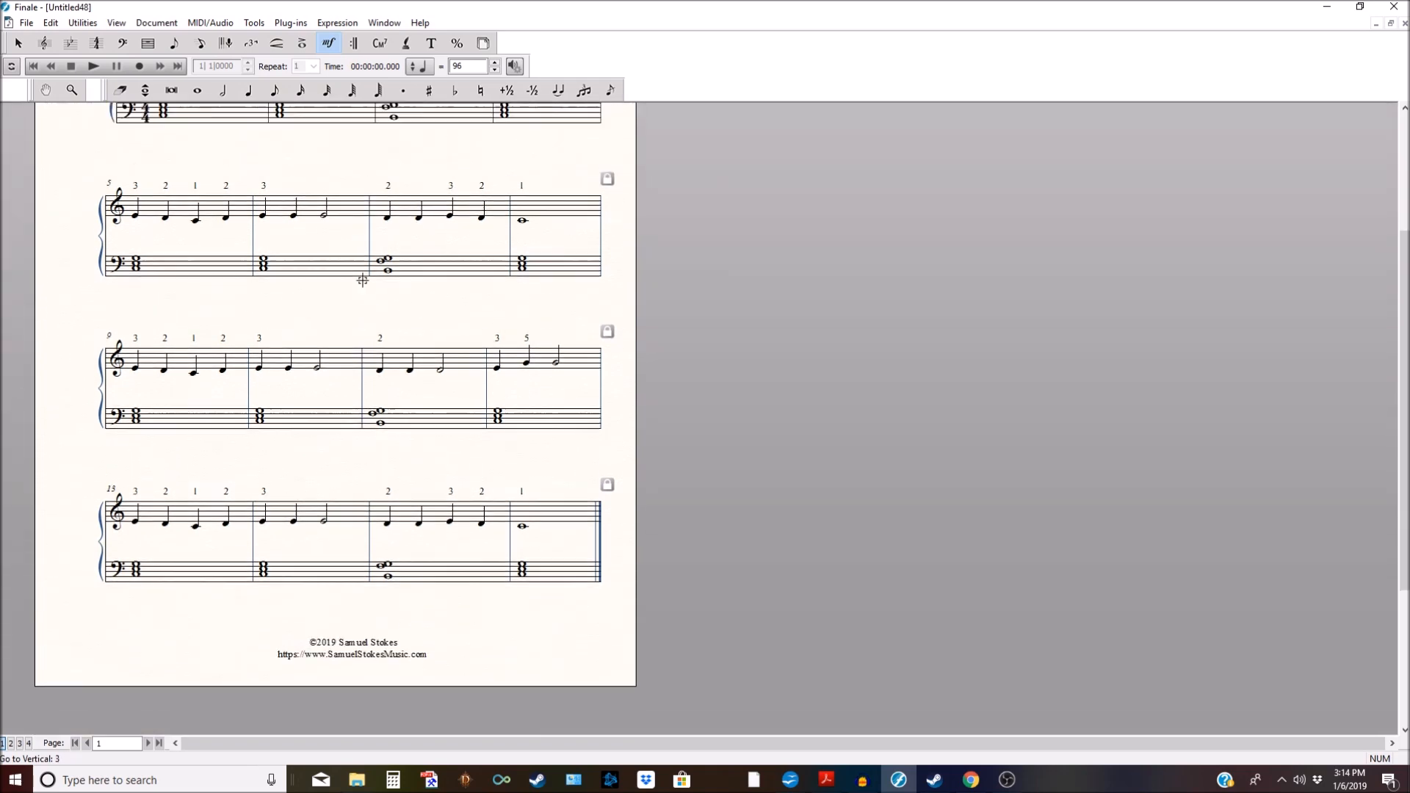
scroll(359, 280, "down", 2)
scroll(360, 280, "up", 5)
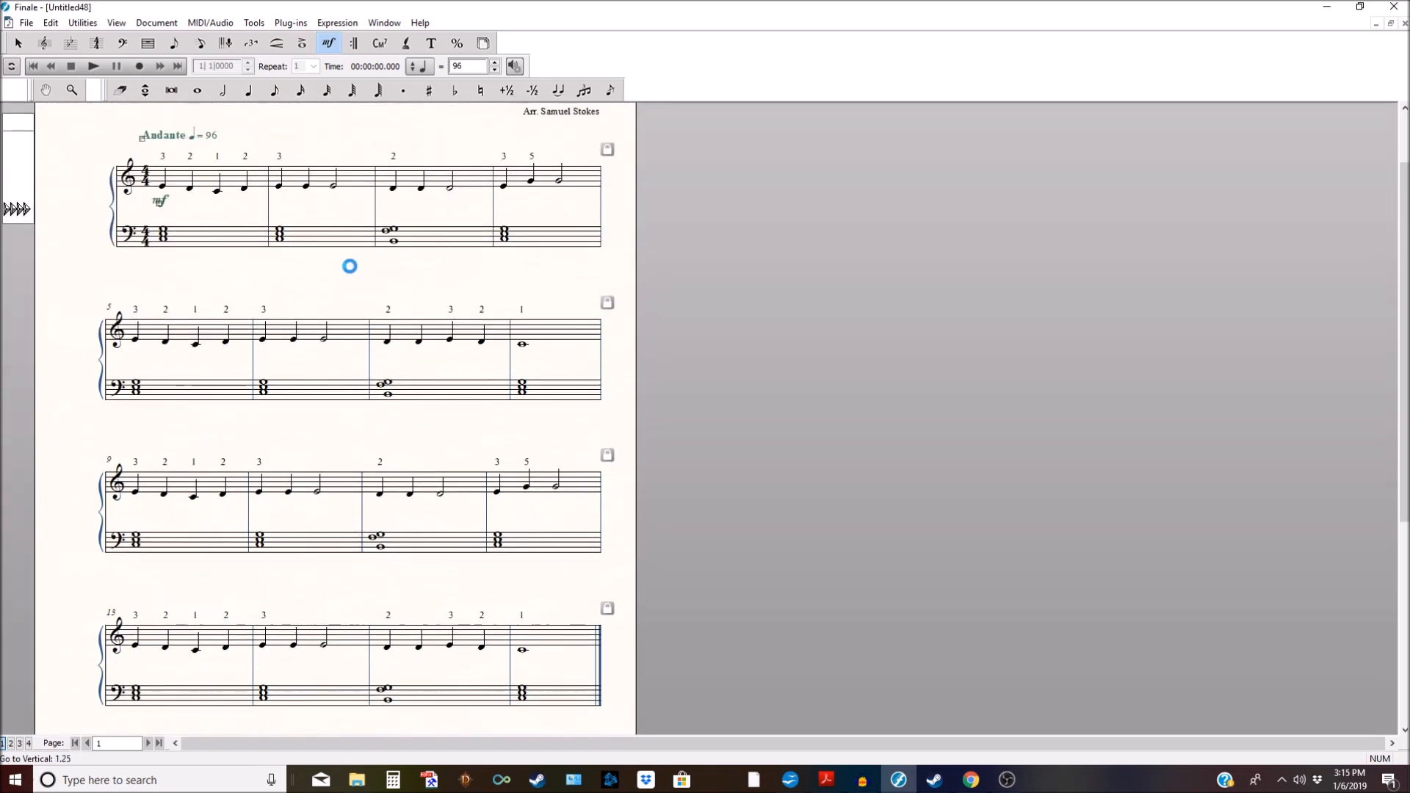
left_click(301, 44)
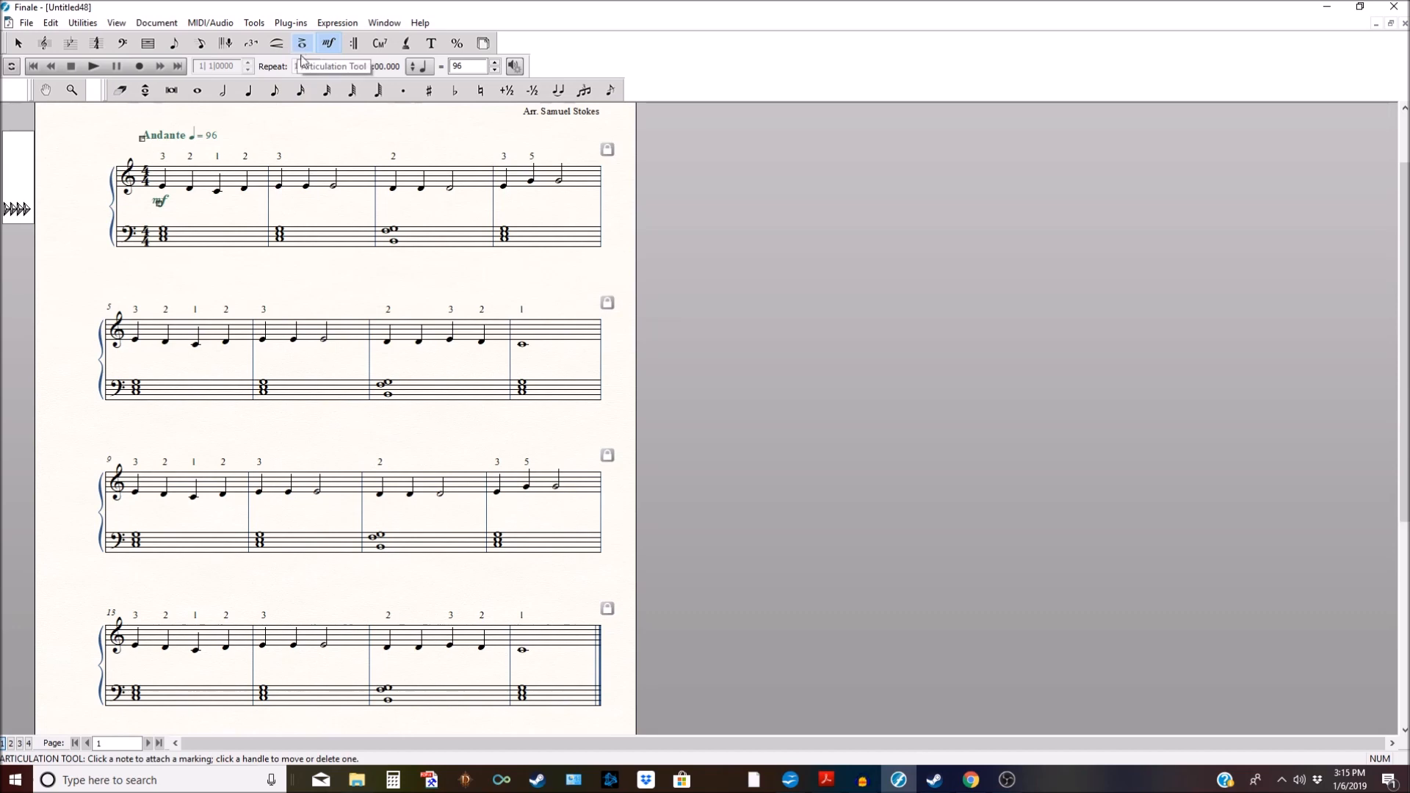
scroll(317, 217, "up", 1)
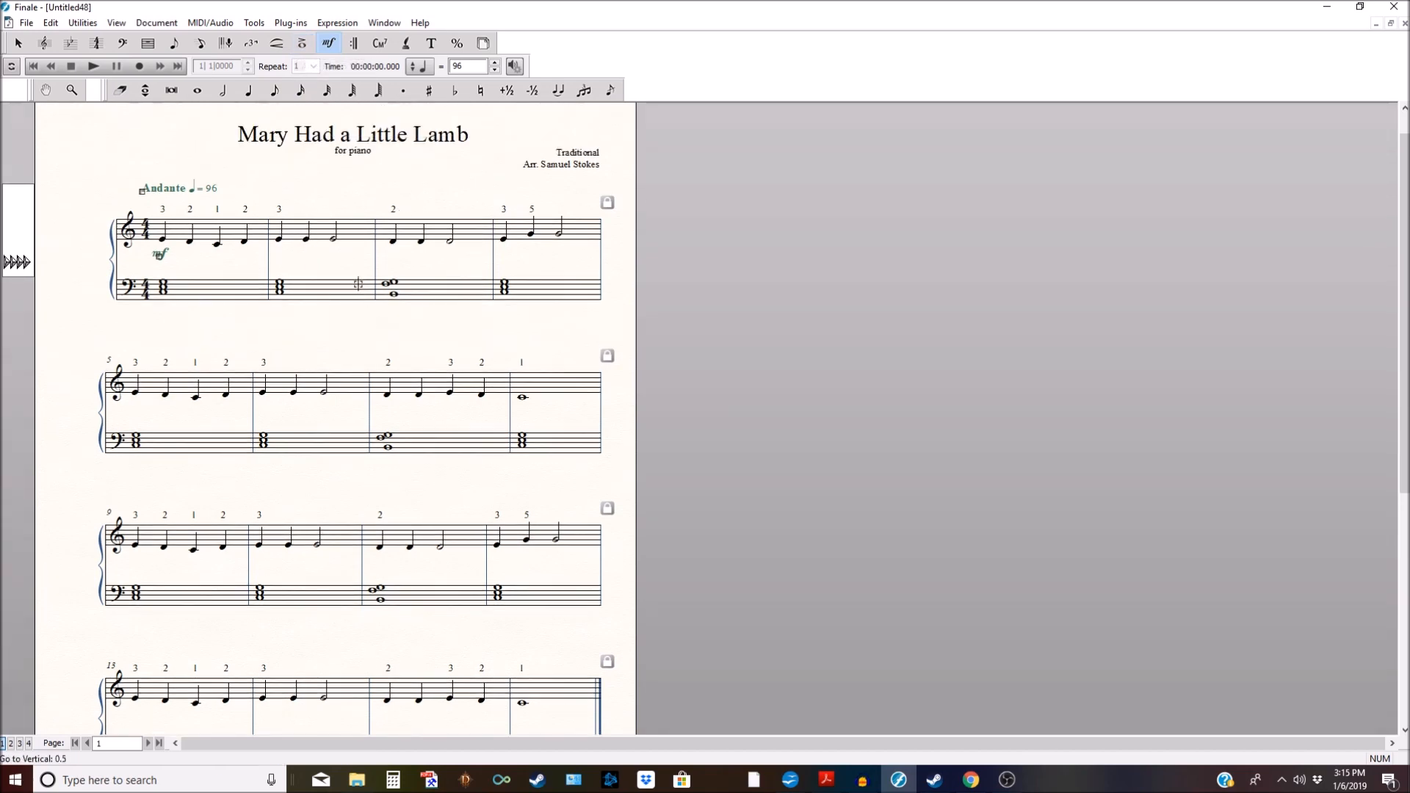
scroll(369, 292, "down", 3)
scroll(369, 291, "down", 1)
Step: Add fermatas over the final treble whole note and the final bass chord in measure 16
left_click(303, 44)
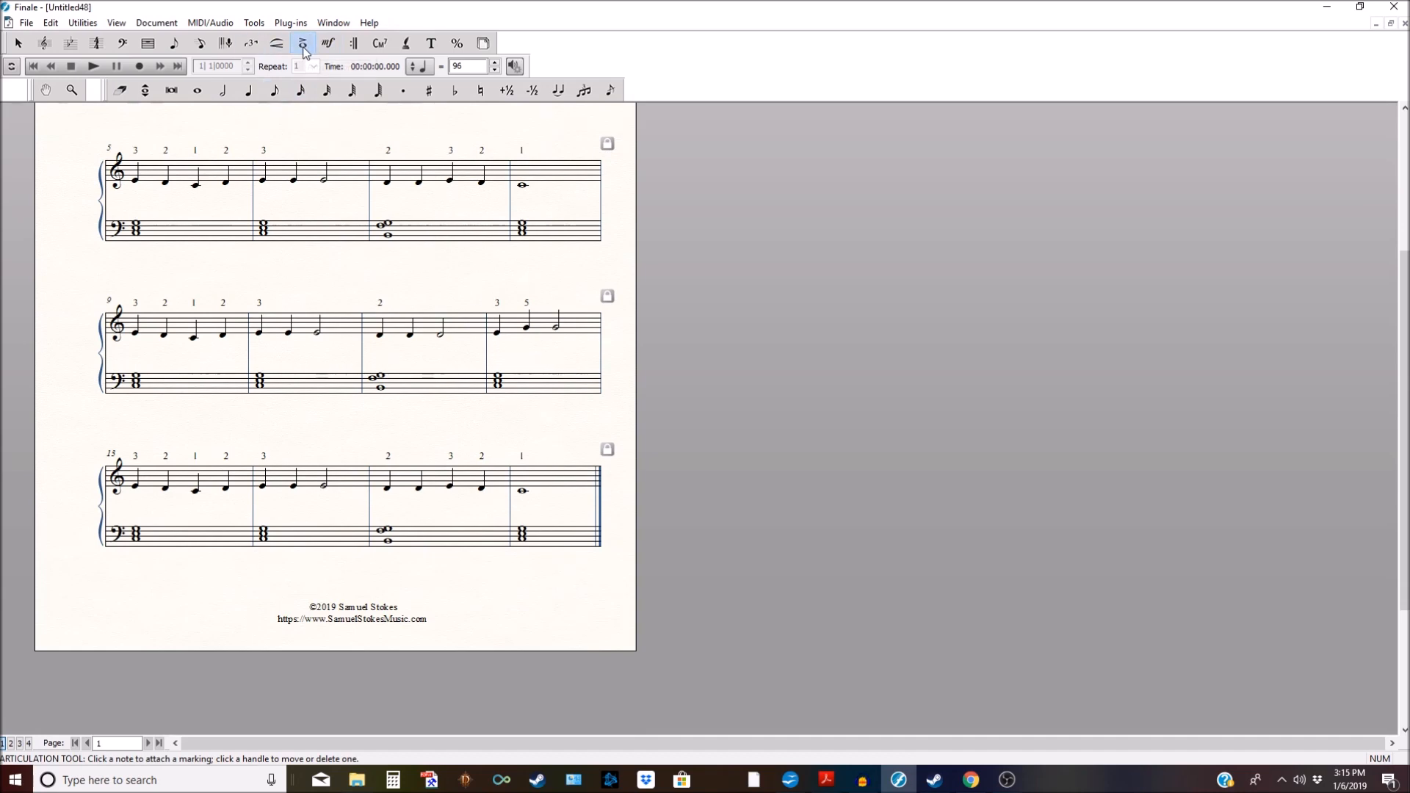
left_click(523, 486)
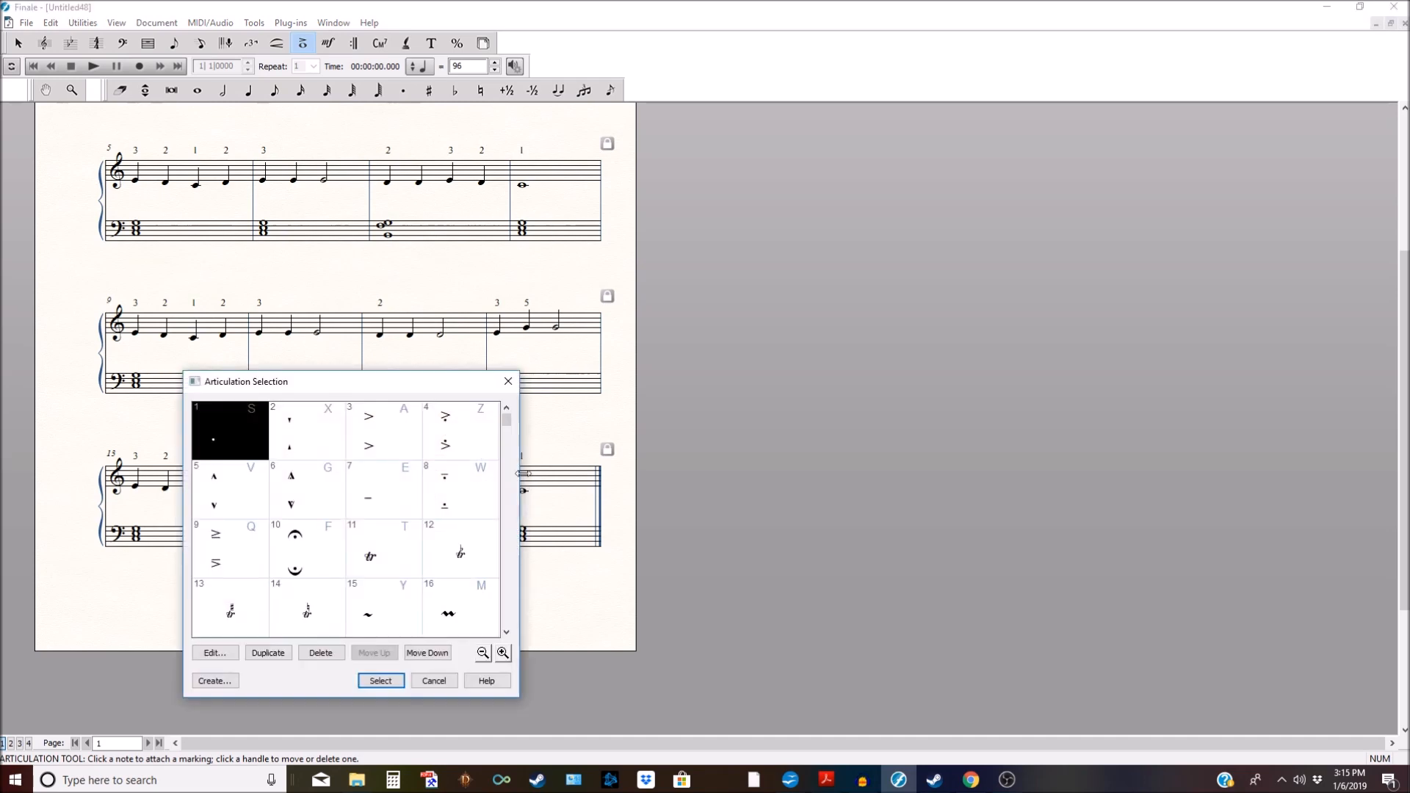
left_click(509, 378)
left_click(518, 490)
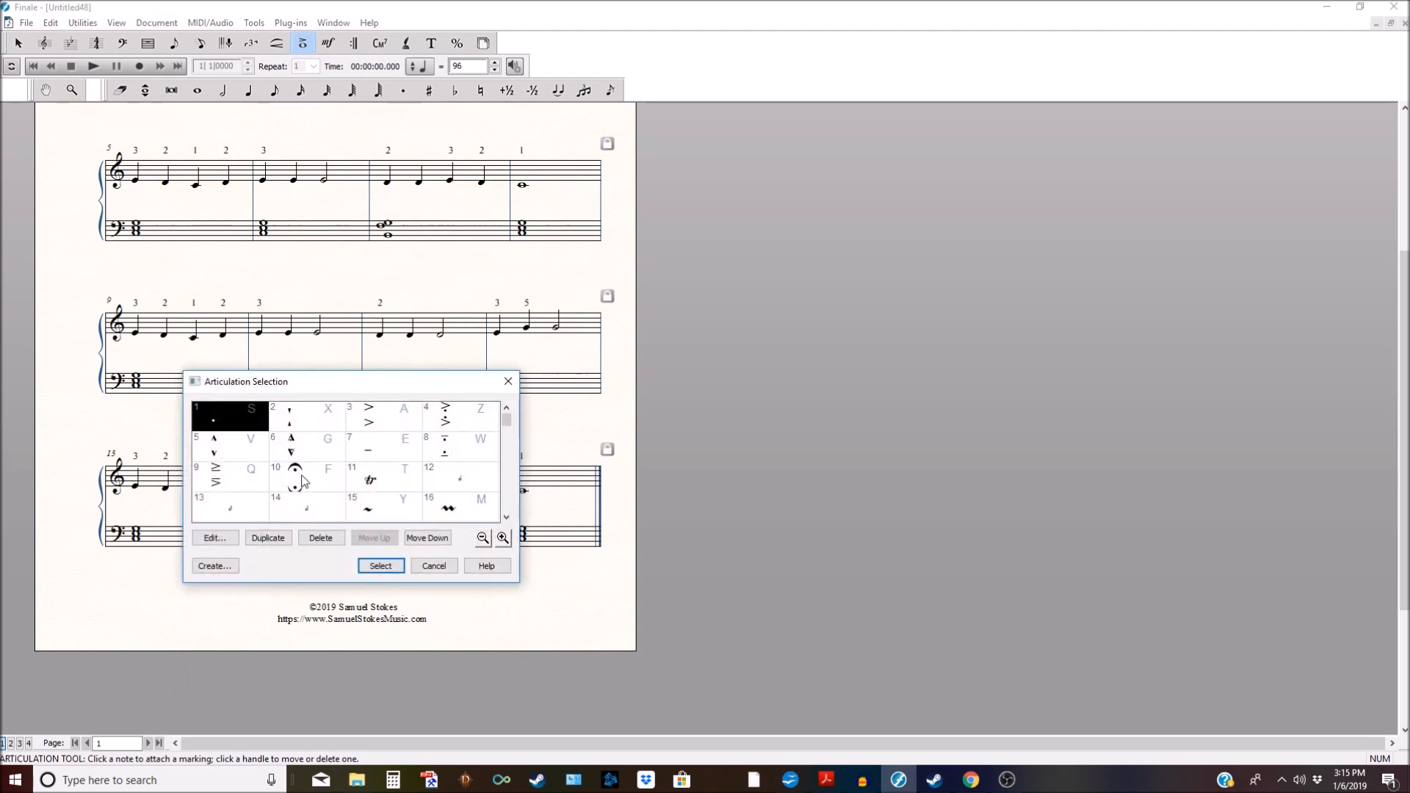
left_click(508, 381)
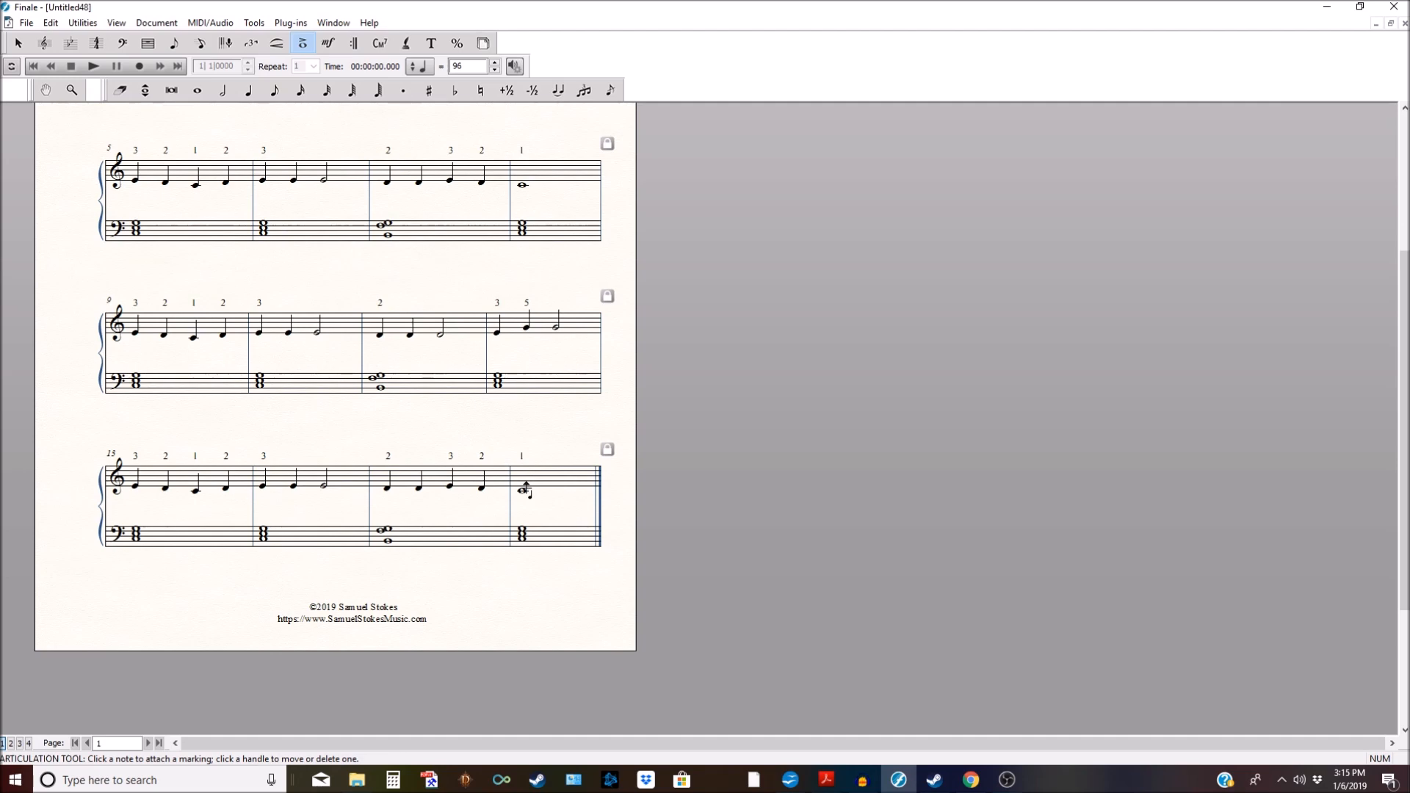
left_click(524, 490)
left_click(525, 539)
scroll(574, 478, "down", 1)
scroll(574, 478, "up", 1)
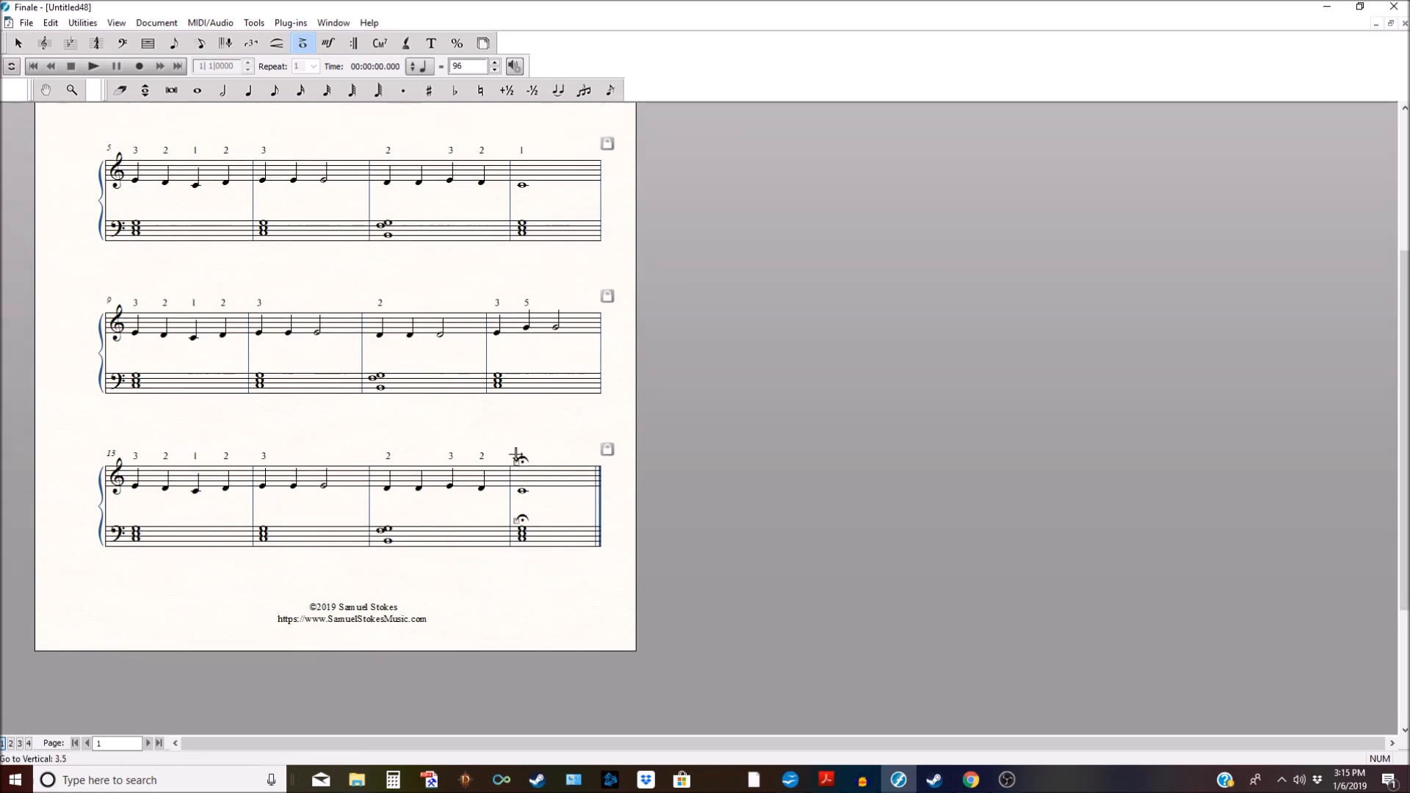
Step: Drag the lyric baseline handles to reposition the fingering numbers above the treble staves, then return to the title
left_click(409, 48)
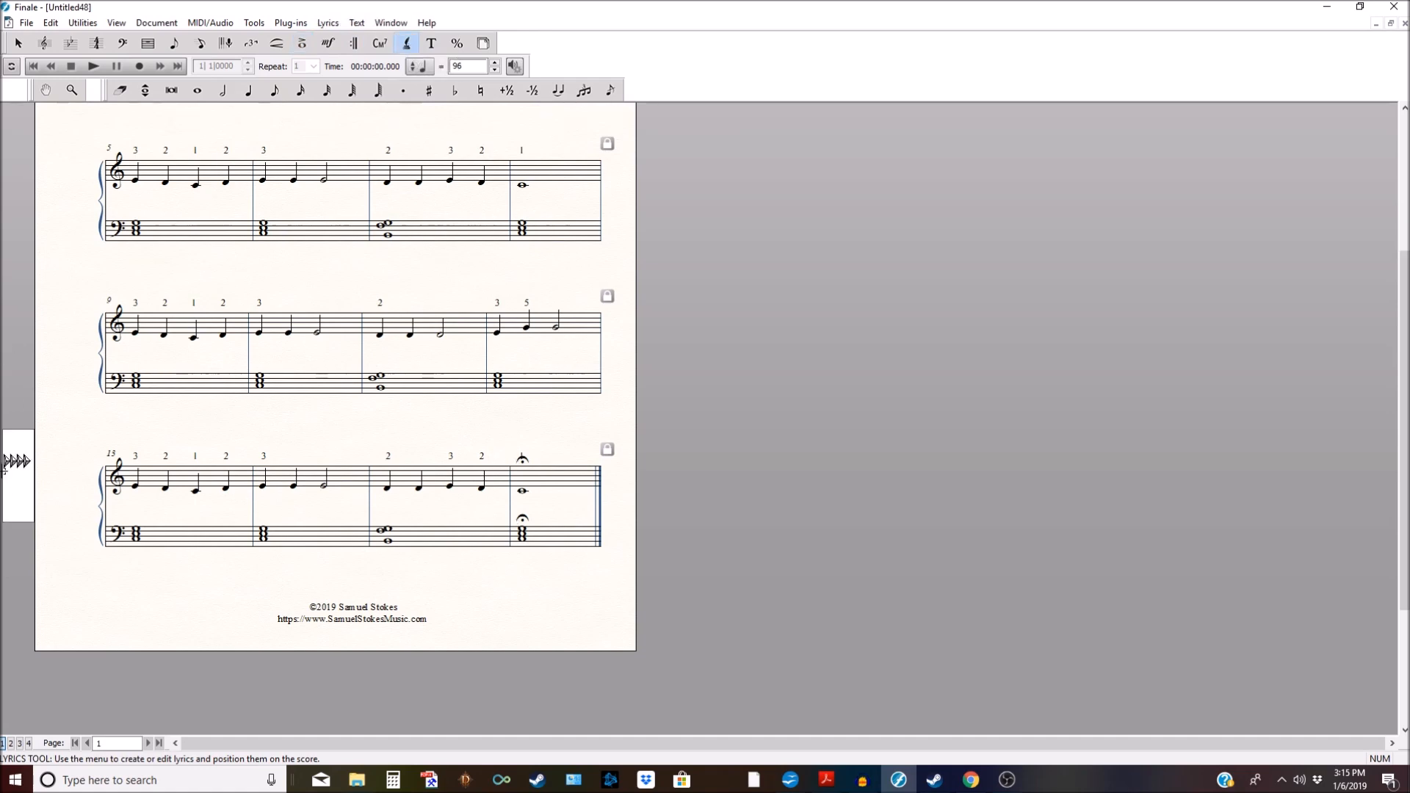
left_click_drag(5, 467, 7, 461)
left_click_drag(9, 461, 23, 459)
left_click_drag(22, 461, 22, 454)
scroll(584, 425, "up", 1)
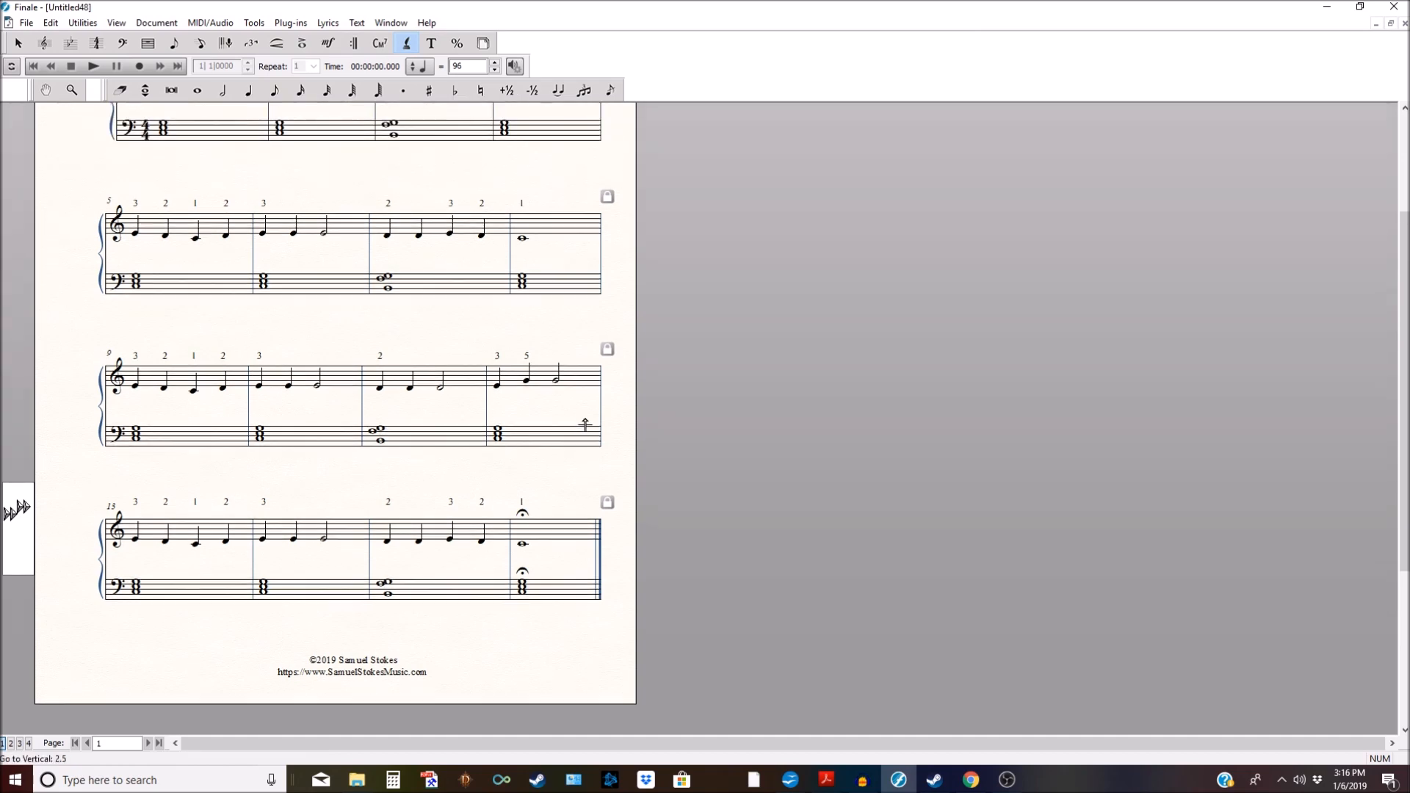
scroll(584, 425, "up", 1)
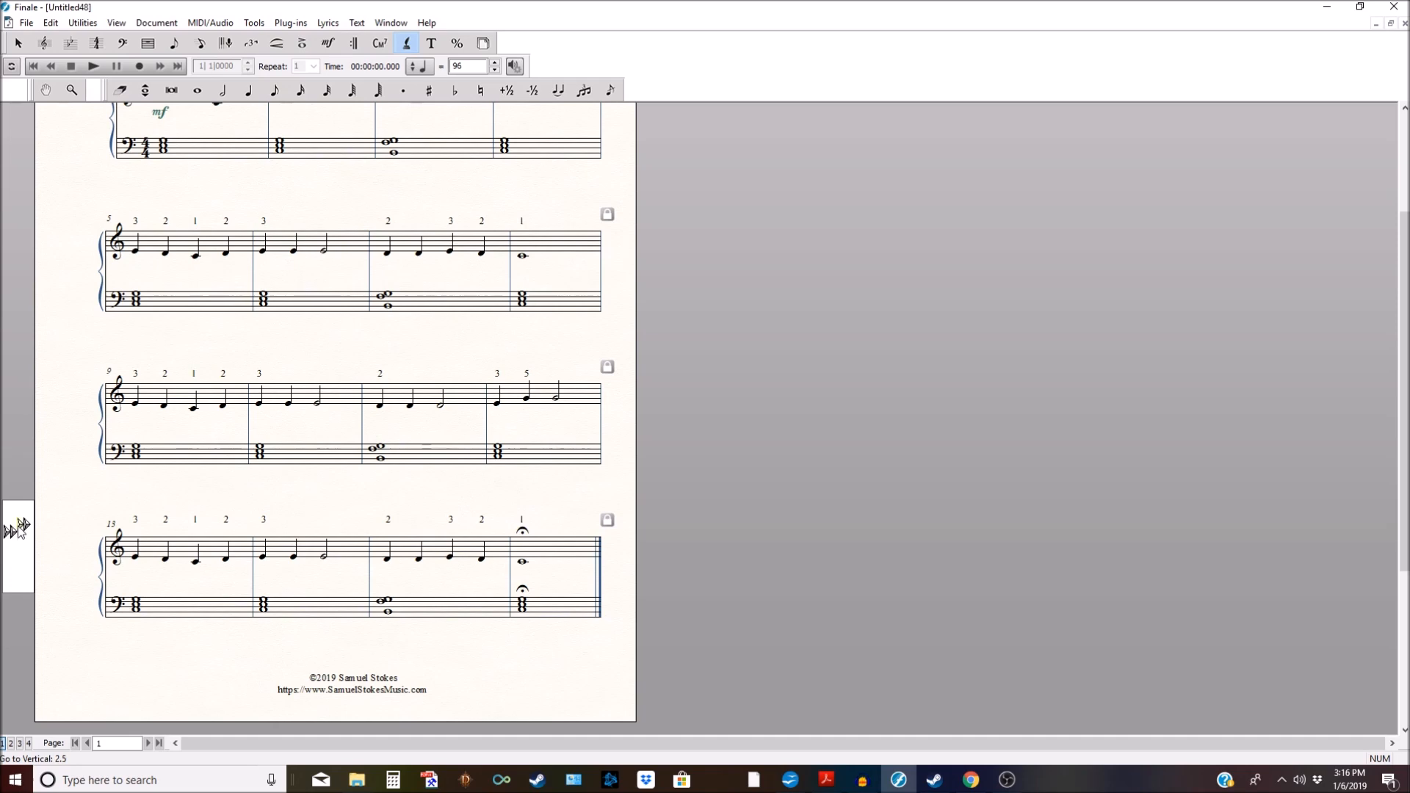
scroll(33, 550, "up", 7)
scroll(34, 549, "up", 2)
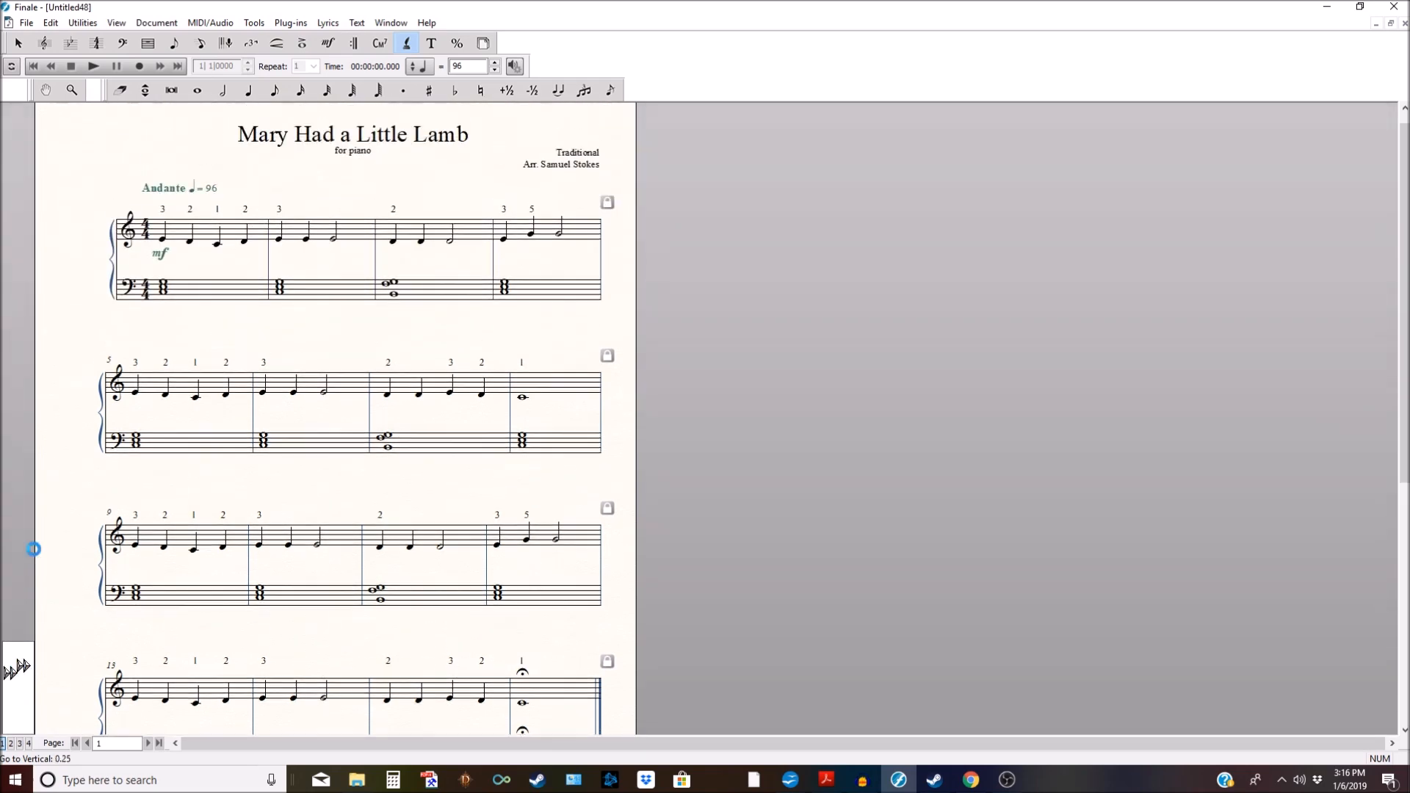
left_click(330, 44)
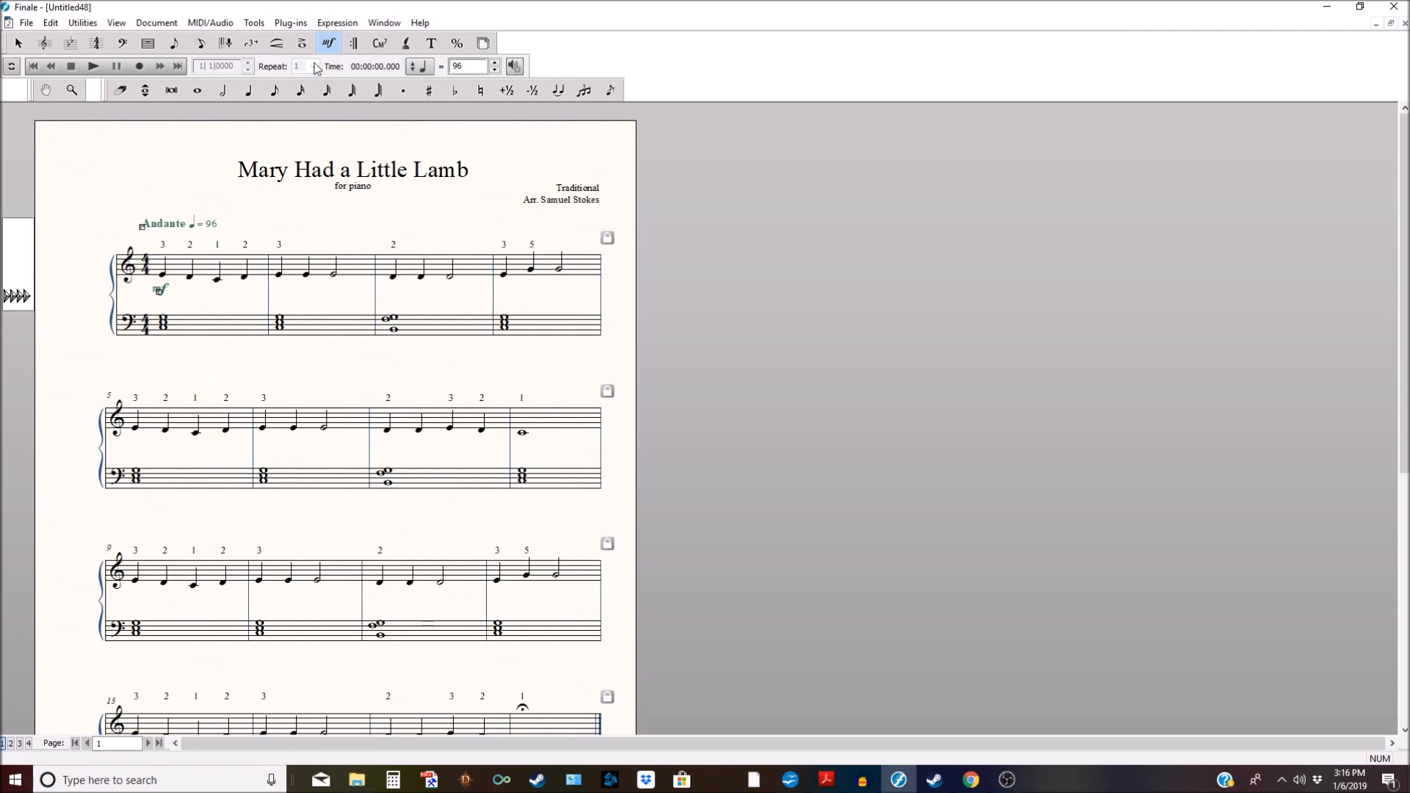
Step: Turn on Use Smart Word Extensions in Lyric Options so held fingering numbers show extenders
left_click(337, 23)
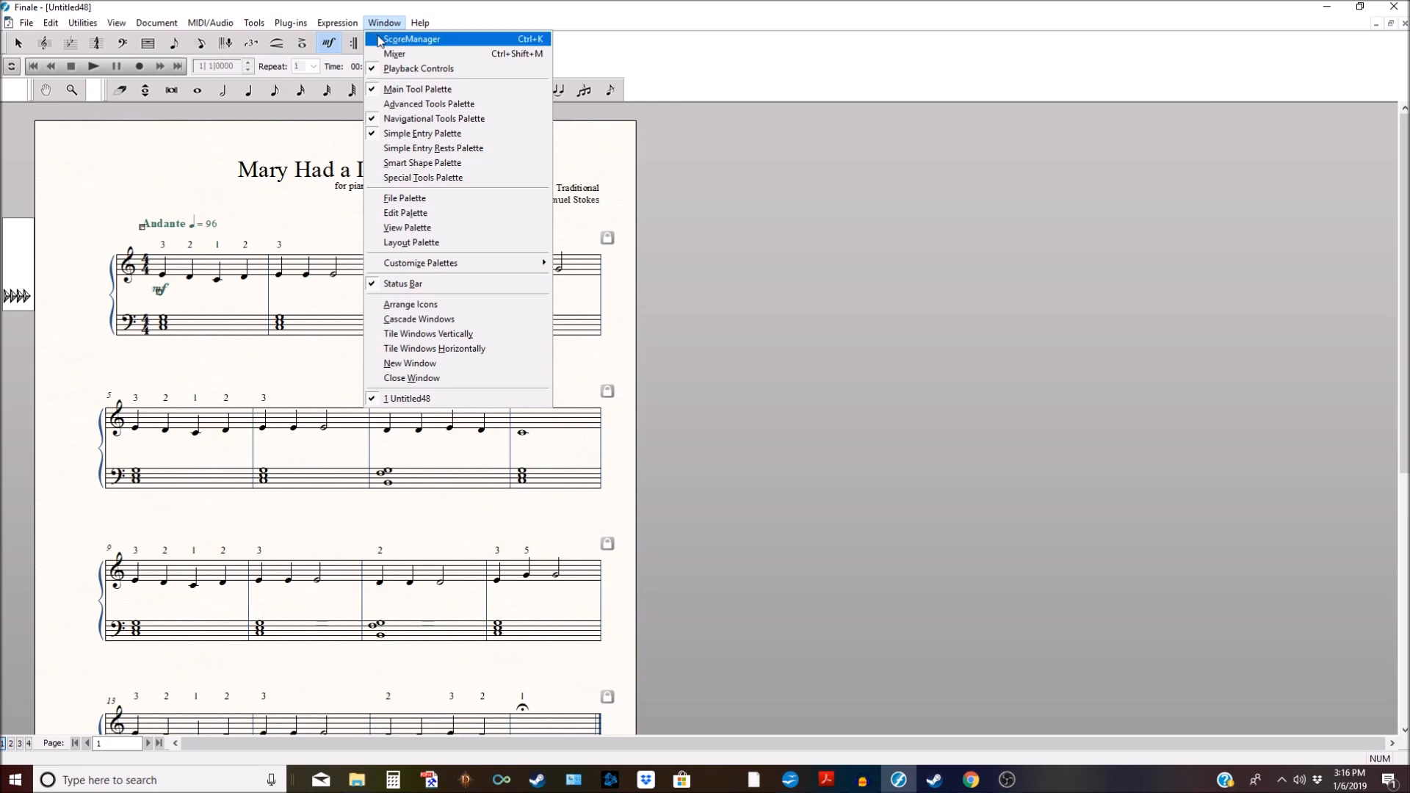
left_click(329, 9)
left_click(404, 42)
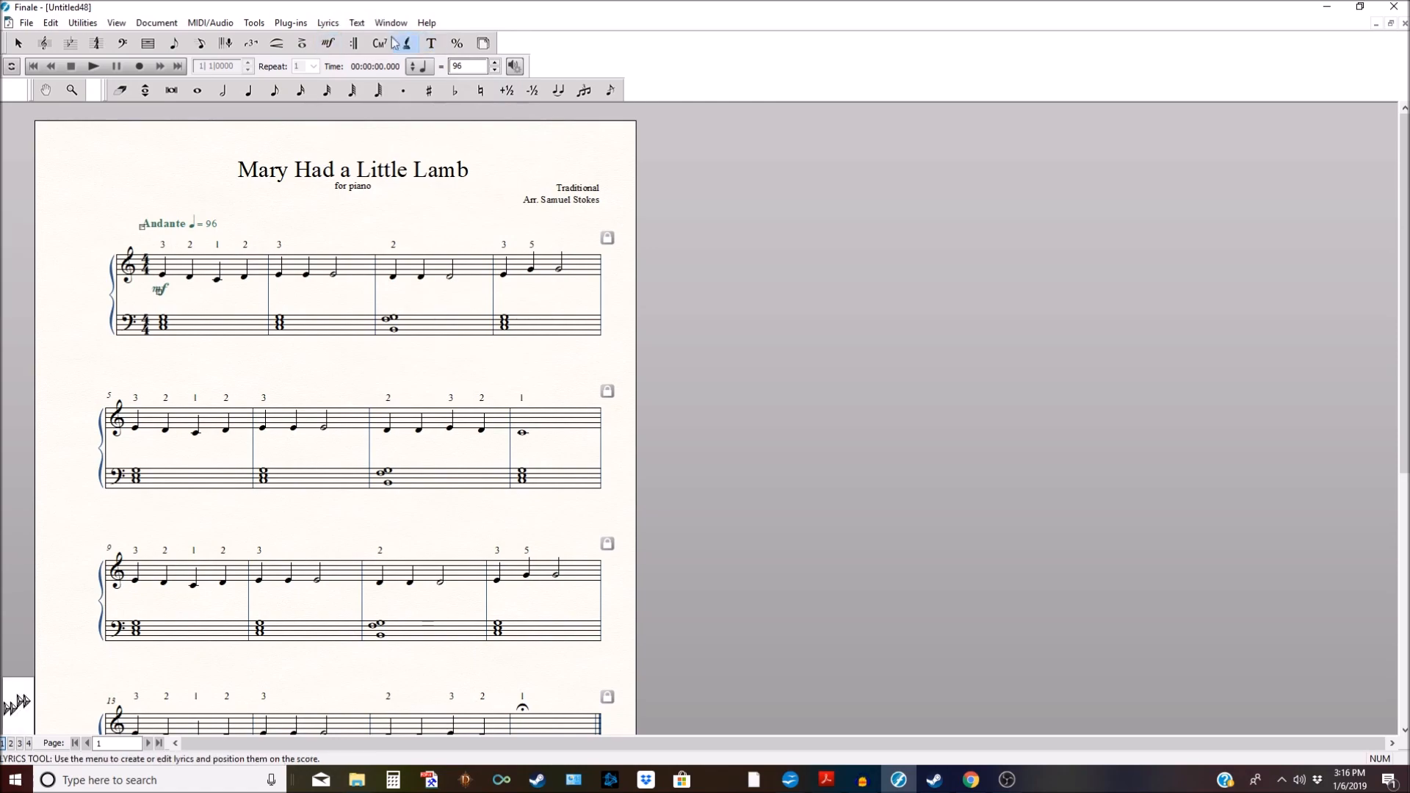
left_click(327, 23)
left_click(417, 275)
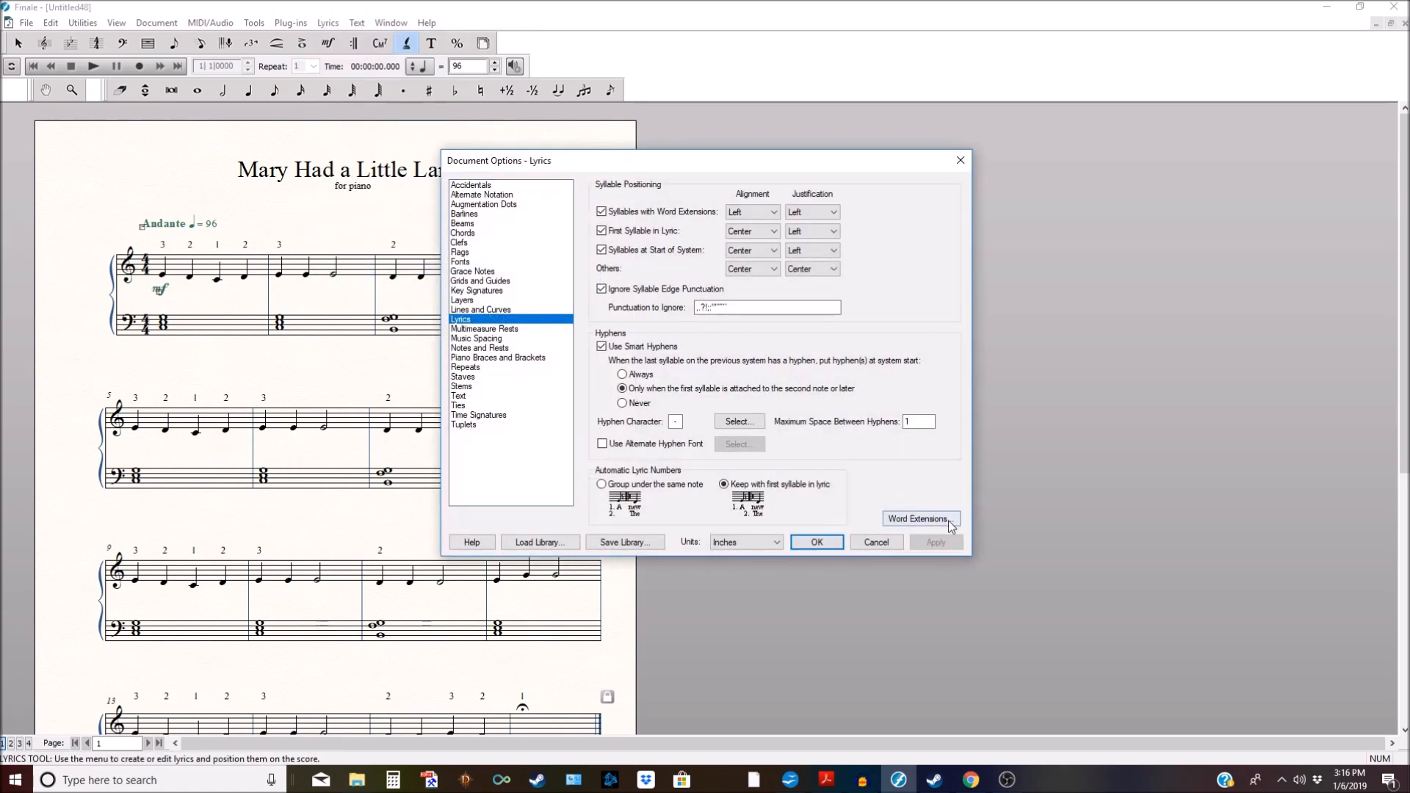
left_click(919, 518)
left_click(579, 288)
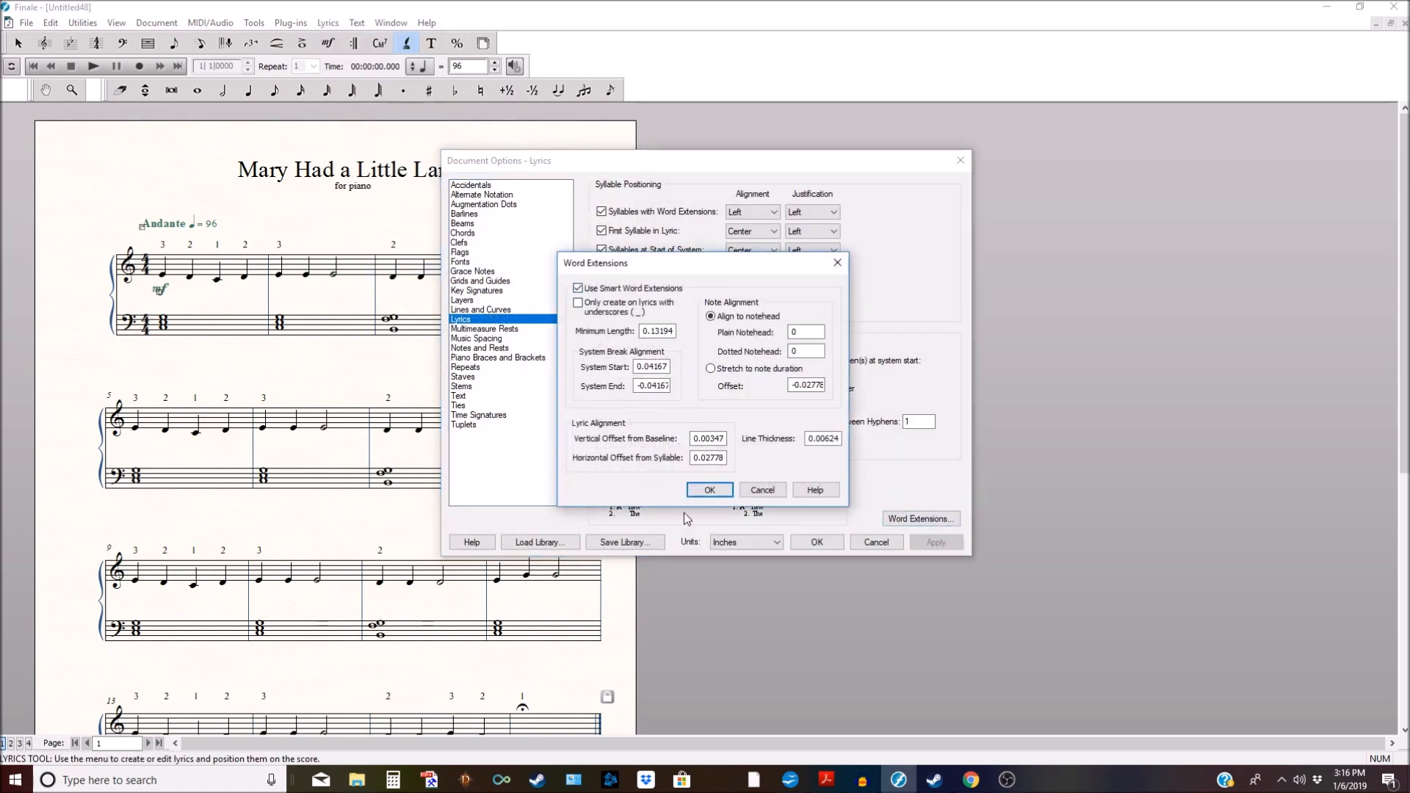
left_click(708, 491)
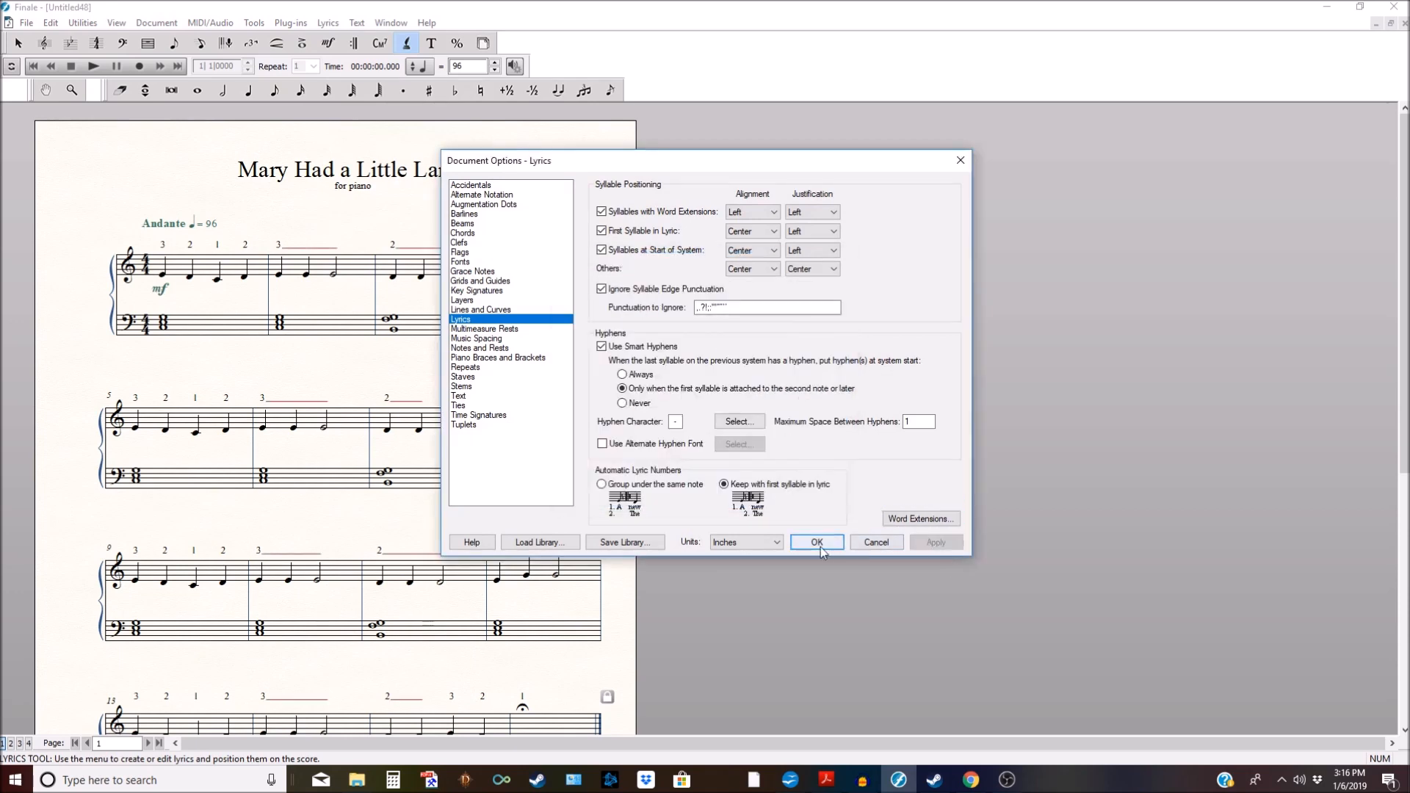
left_click(820, 546)
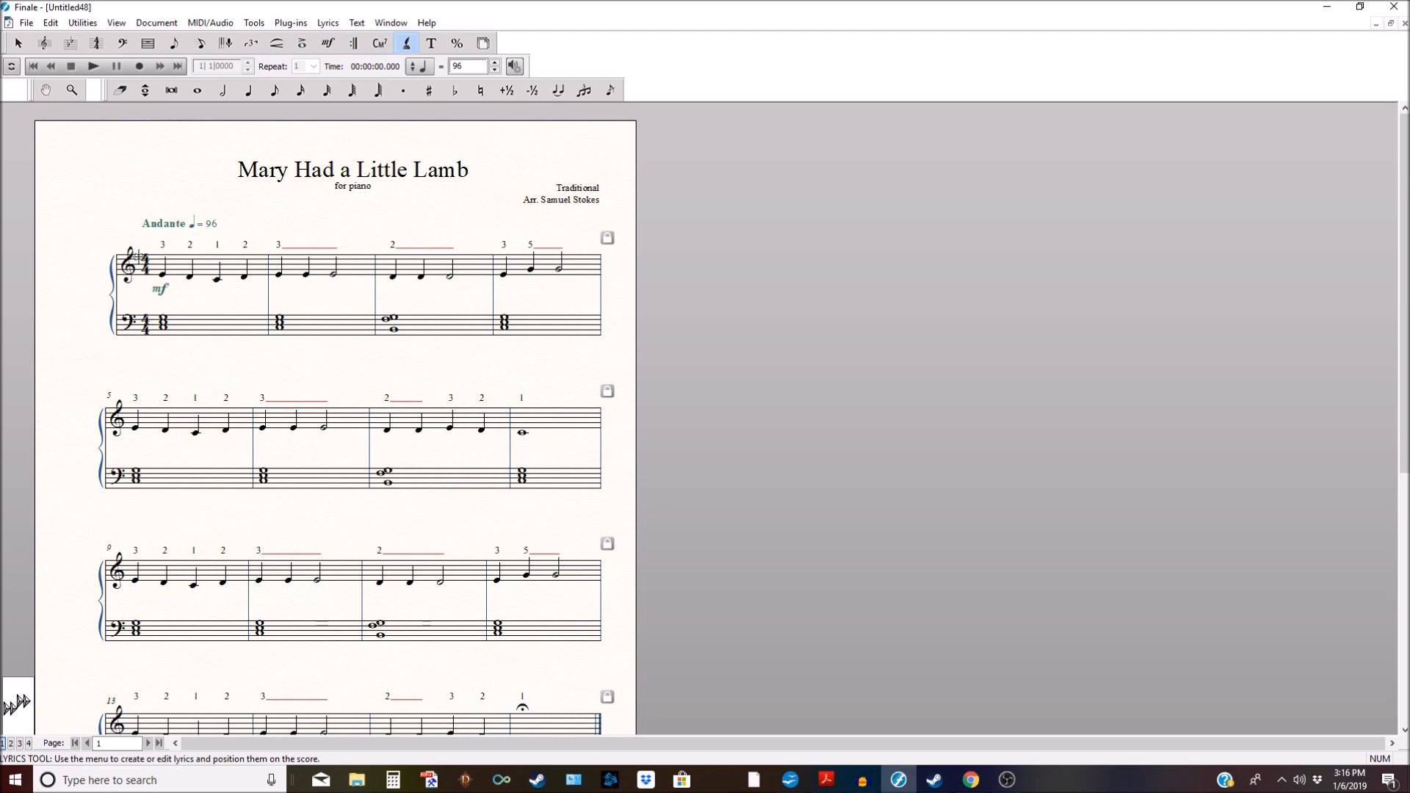
left_click(331, 43)
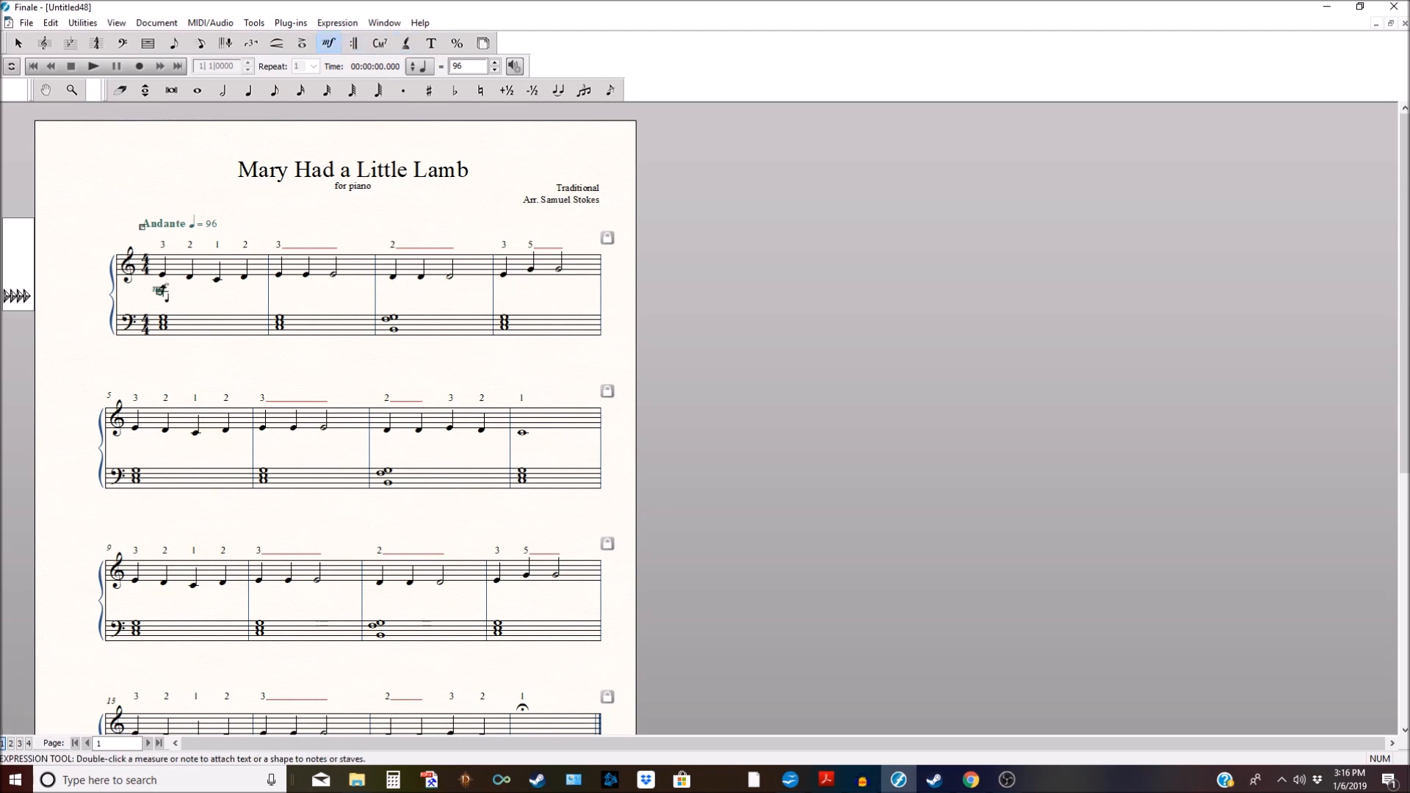
Step: Drag the mf dynamic from below the first treble staff to above it
left_click_drag(160, 289, 130, 227)
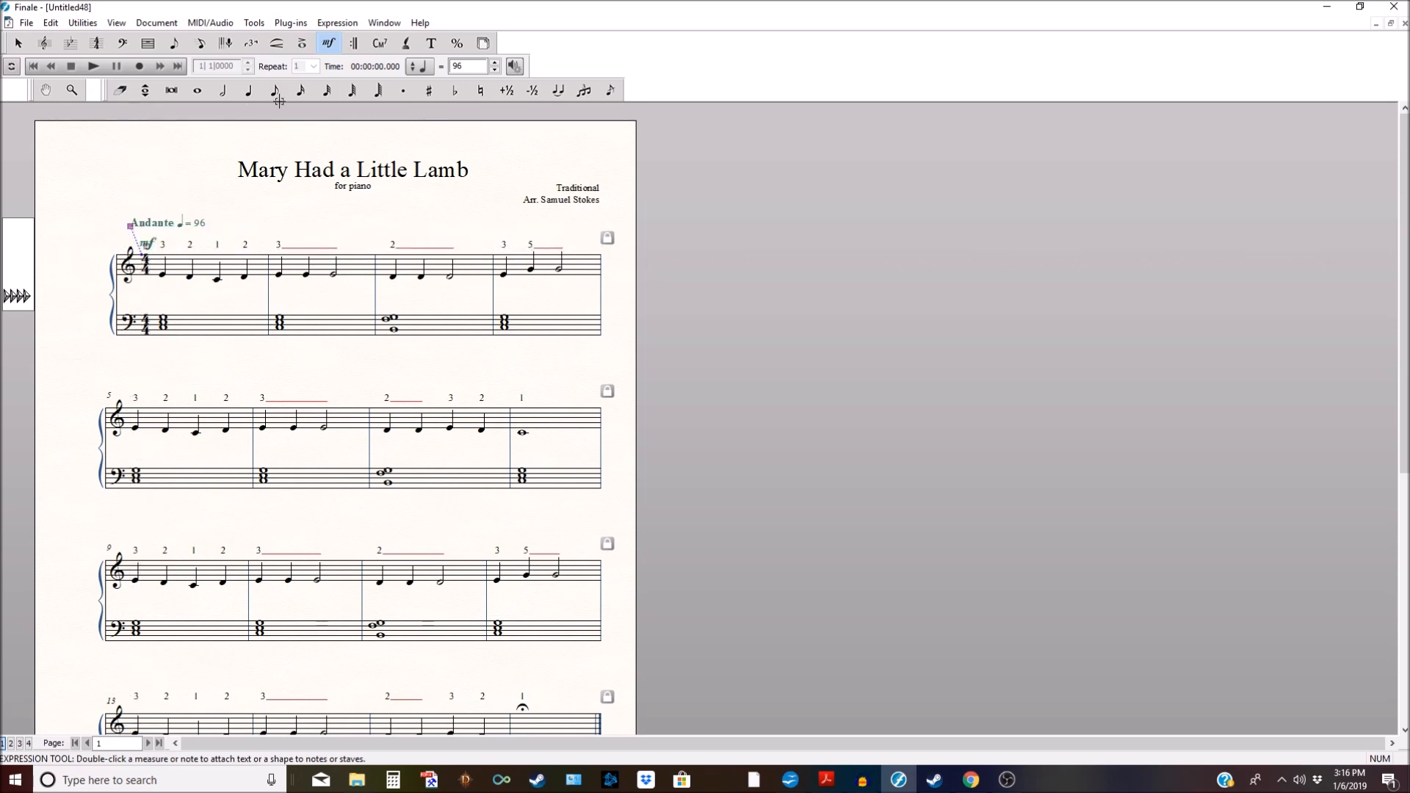
left_click(406, 43)
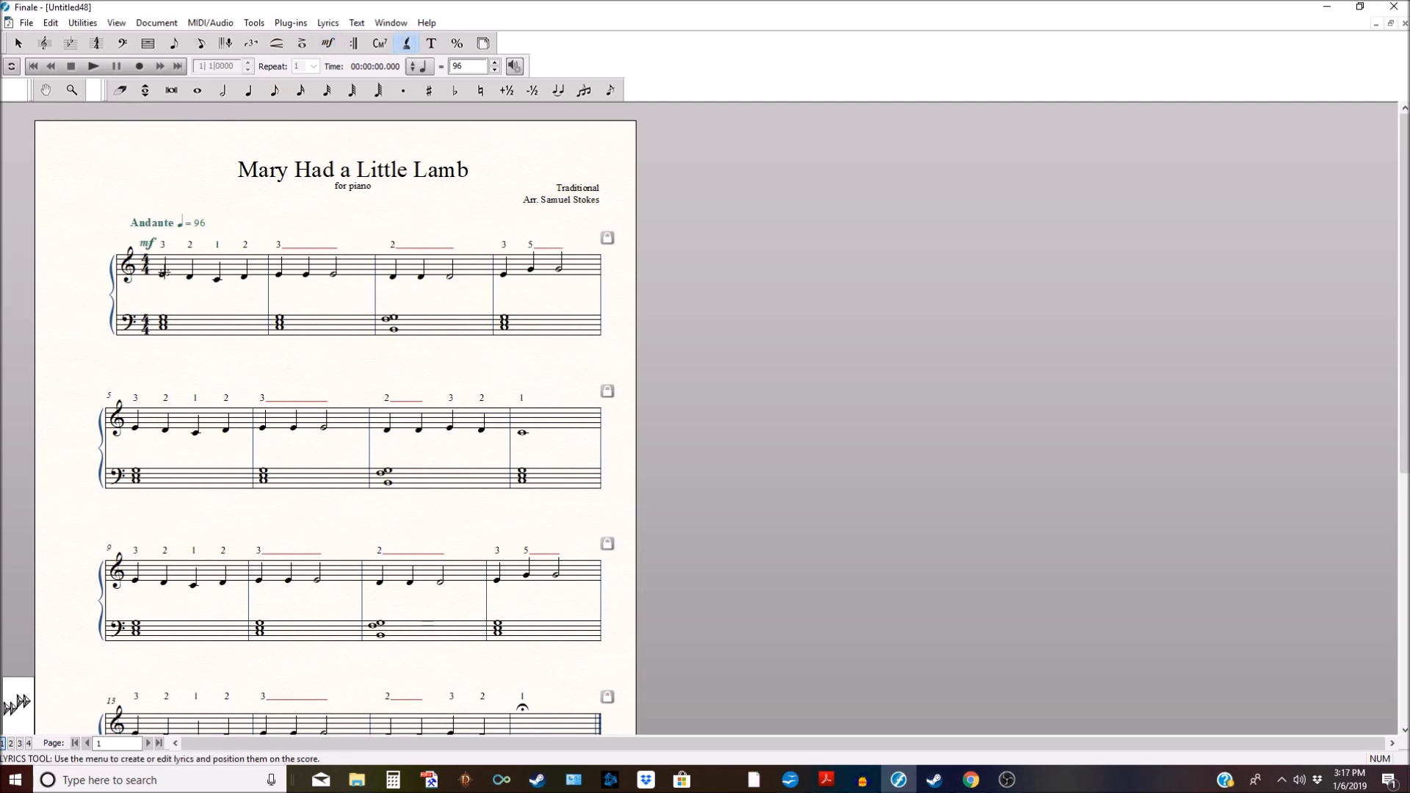
Step: Set Verse 1 as the current lyric, starting entry at the first measure
left_click(163, 273)
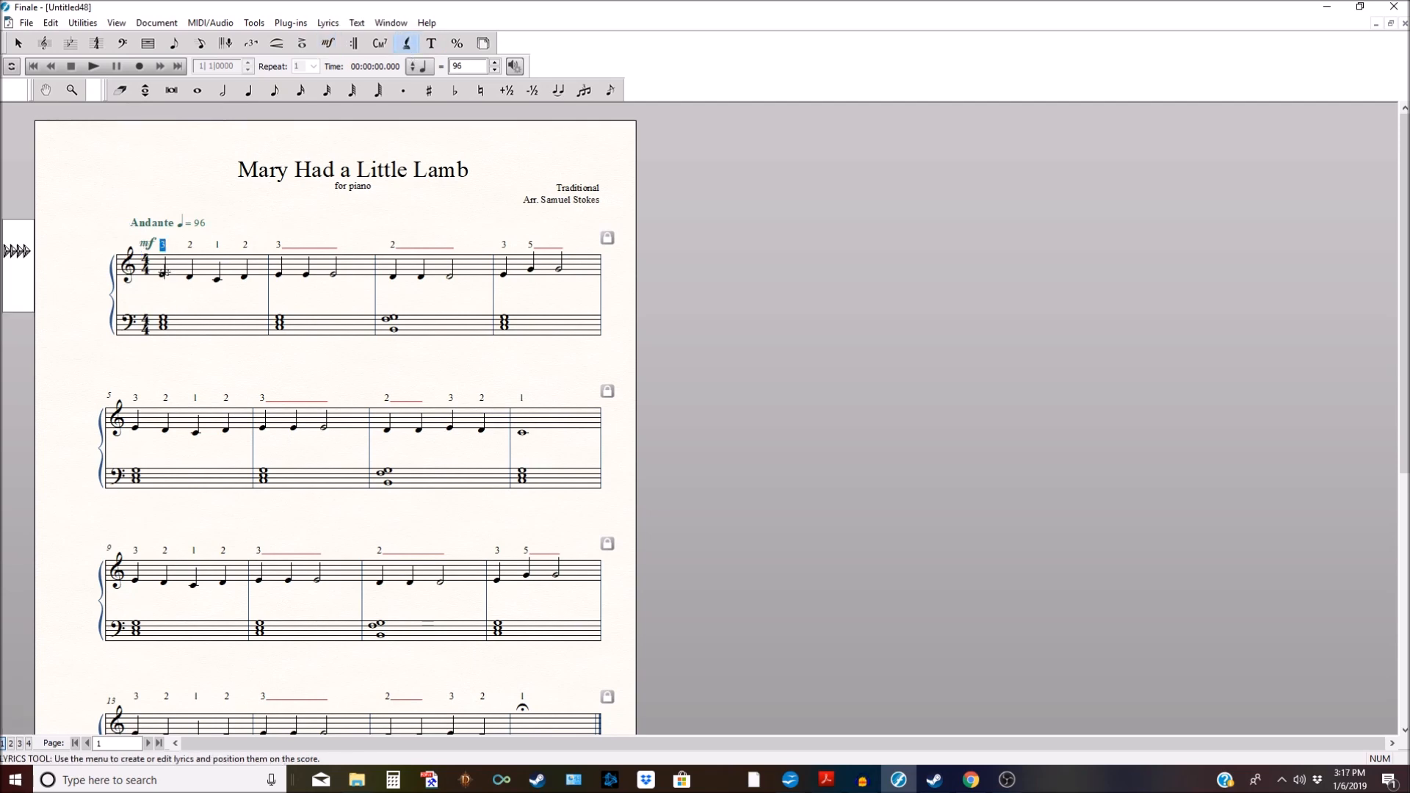
left_click(328, 23)
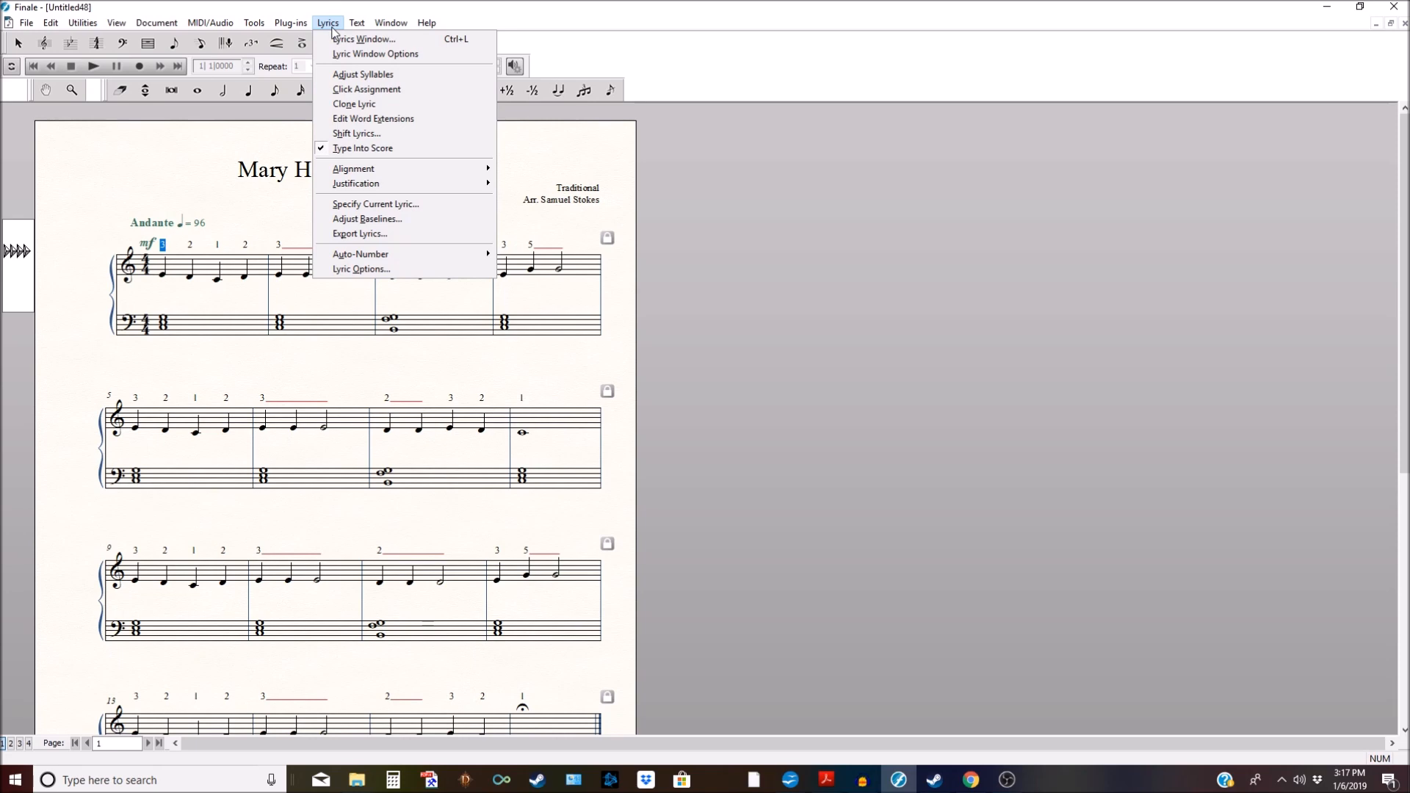
left_click(380, 209)
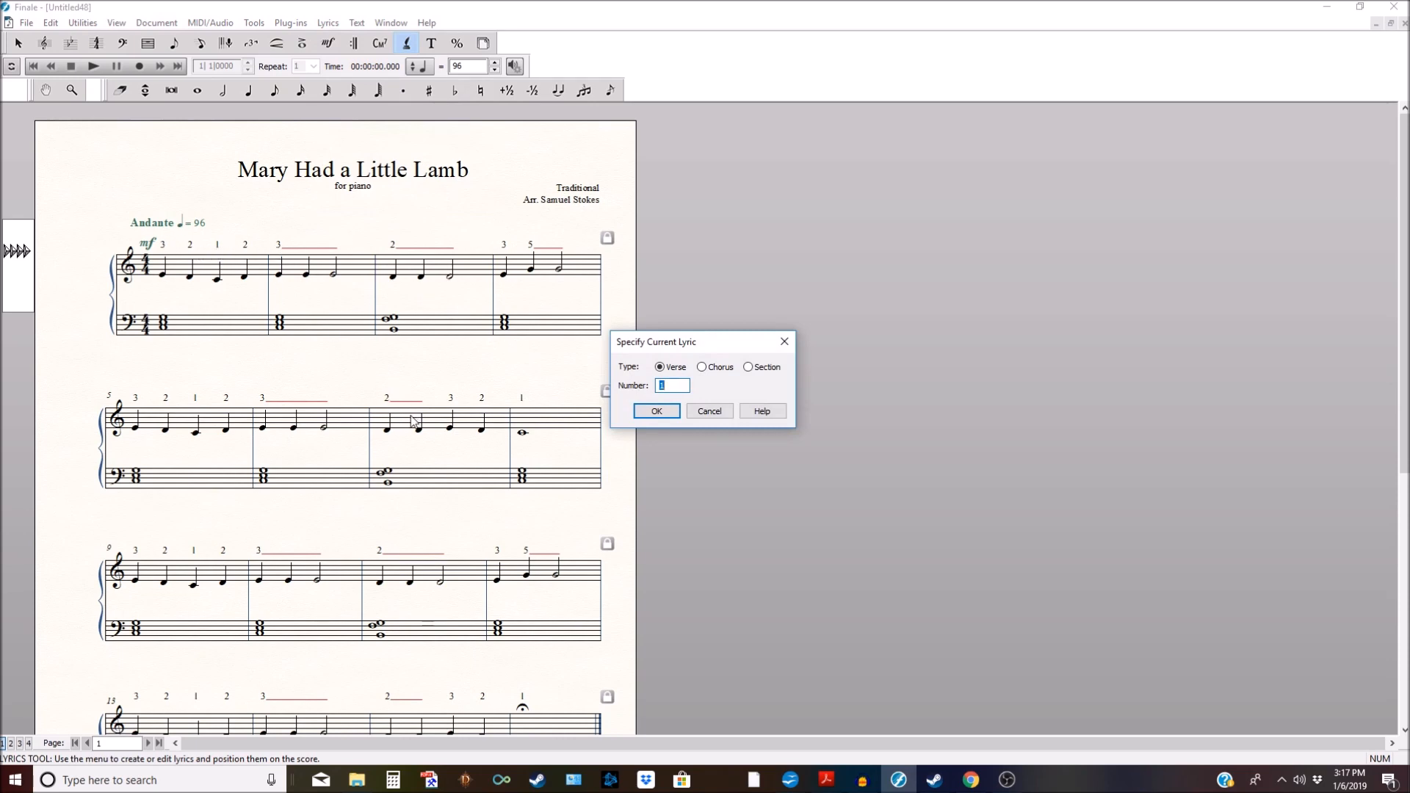
left_click(656, 410)
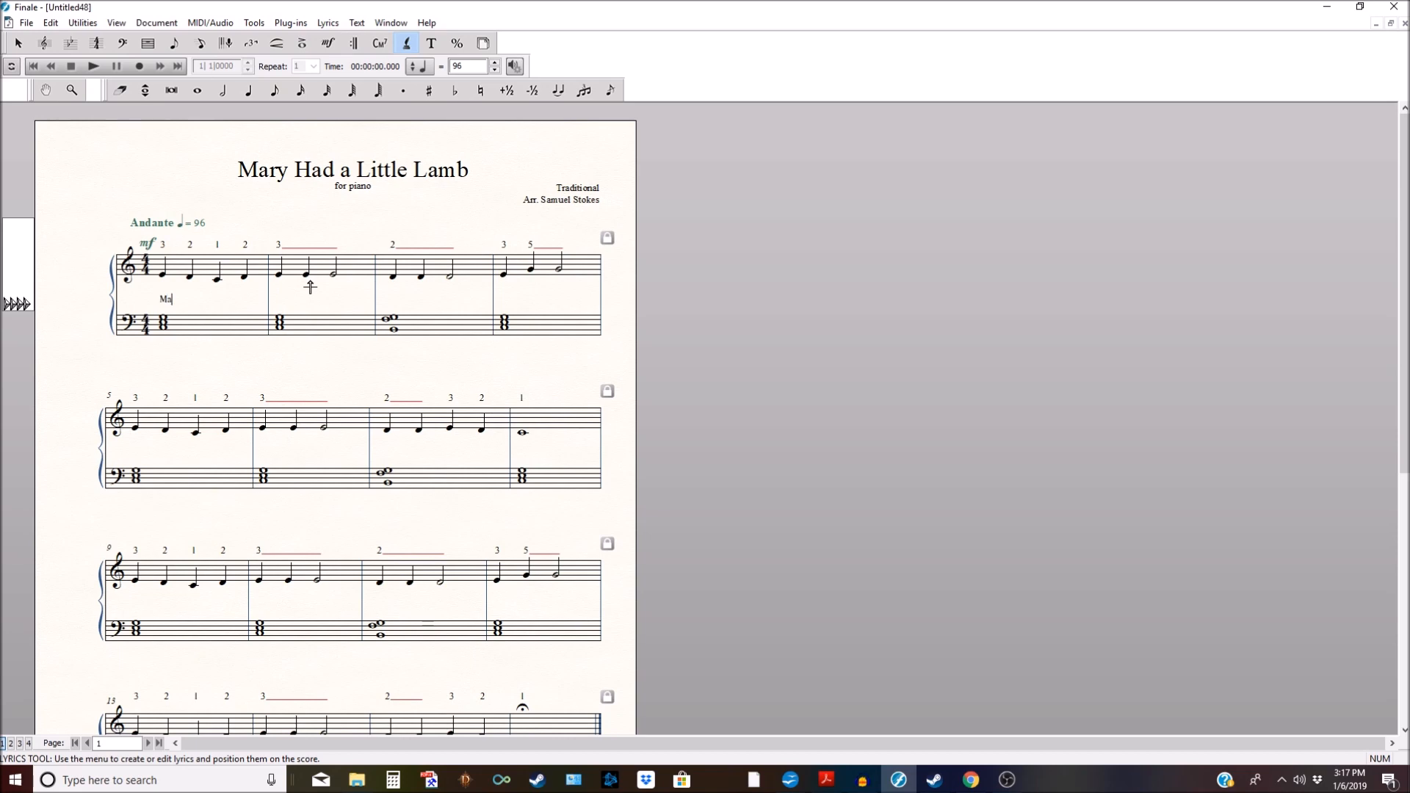
Step: Type the verse from 'Mar-y had a lit-tle lamb' through 'as snow.' under measures 1–8
type("r - y had a lit-tle")
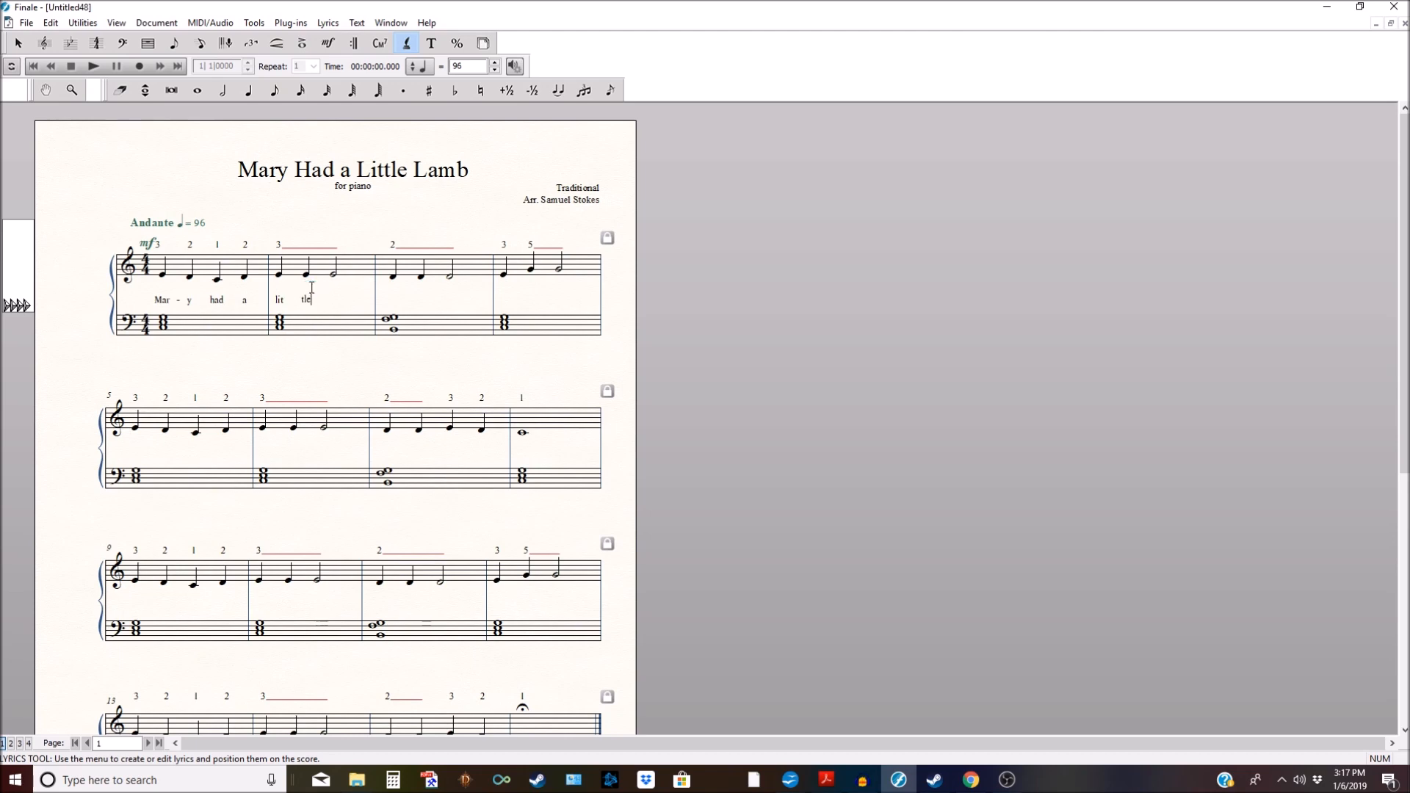
type("lamb.")
type("lamb. Lit - tle lamb.")
key("space")
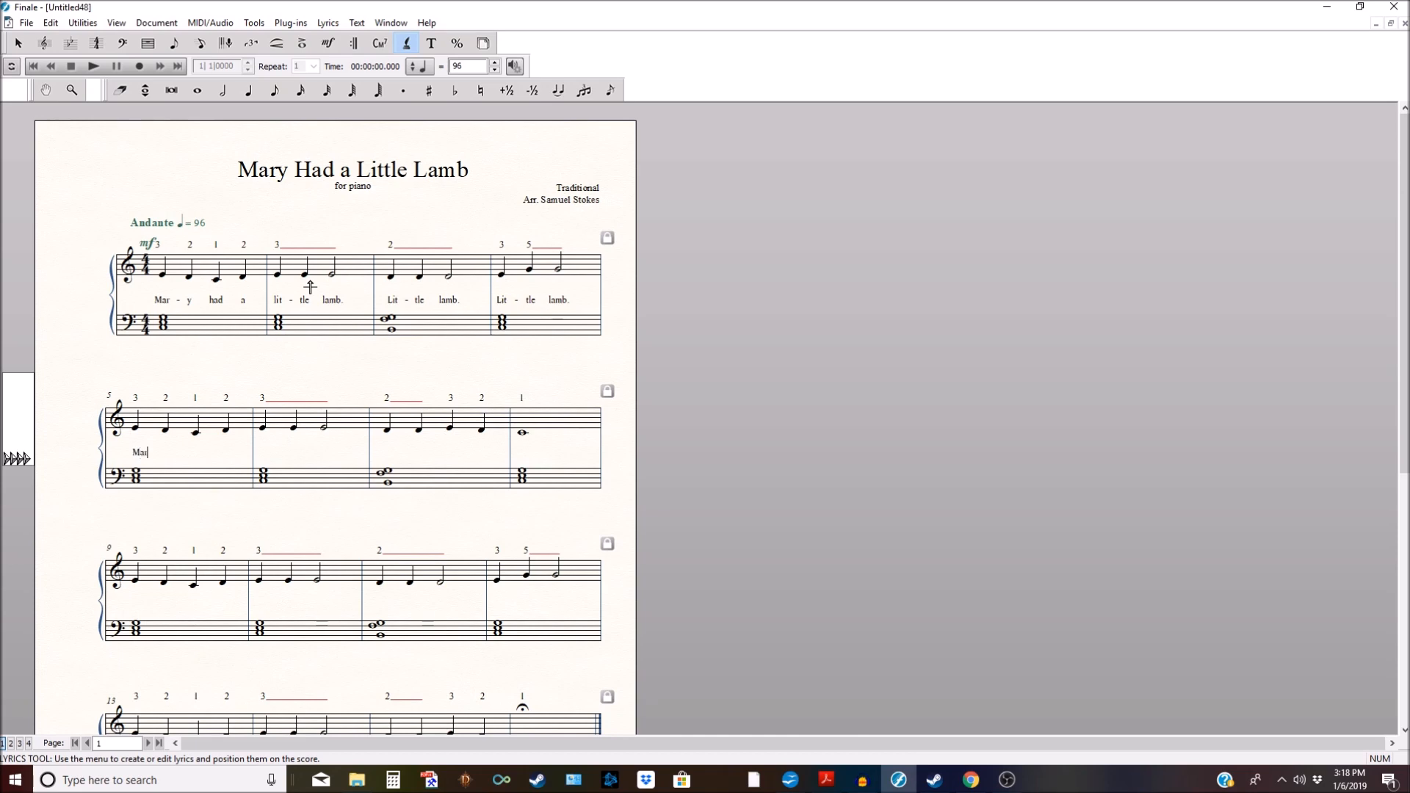
key("minus")
type("y had a ")
type("lit-tle ")
type("lamb")
type(". F")
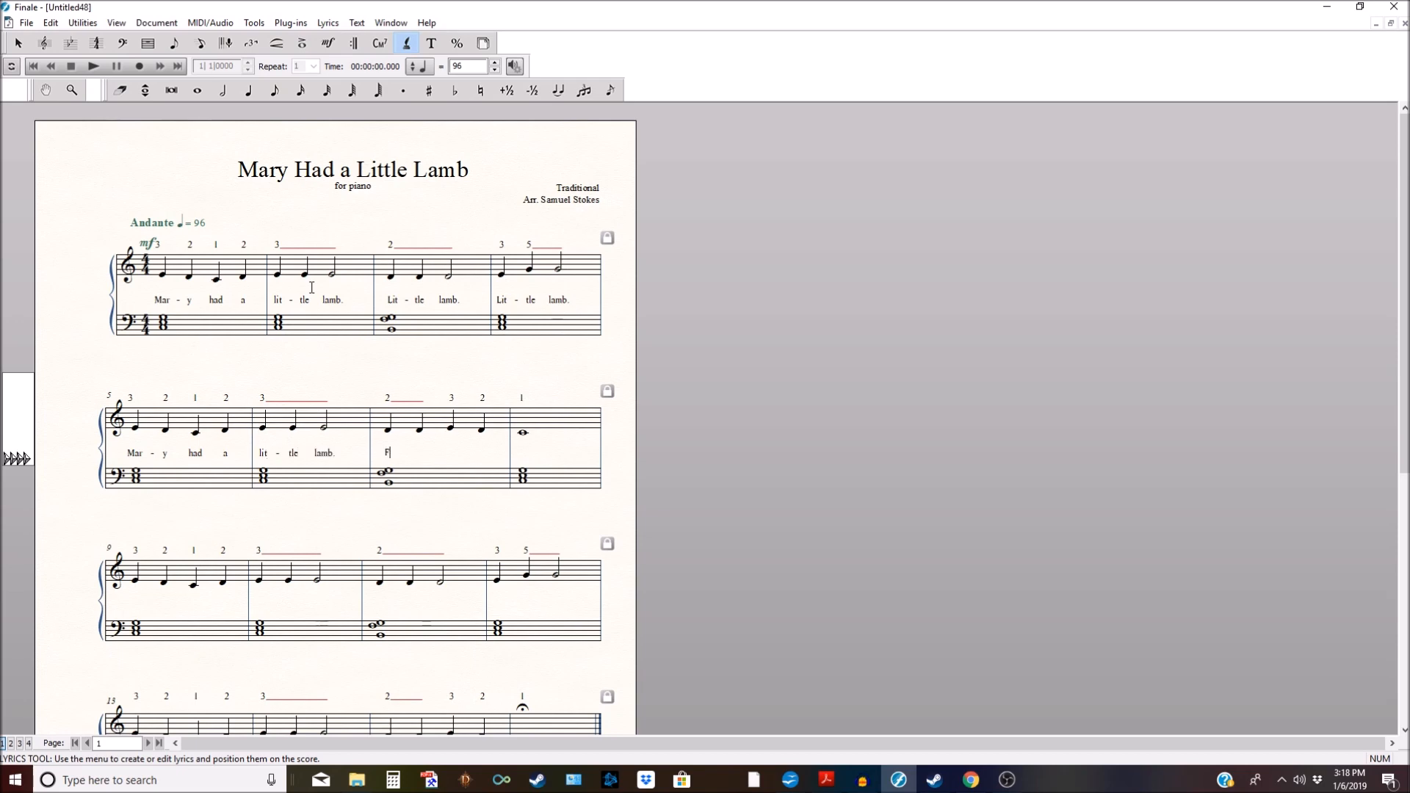
type("leece was wha")
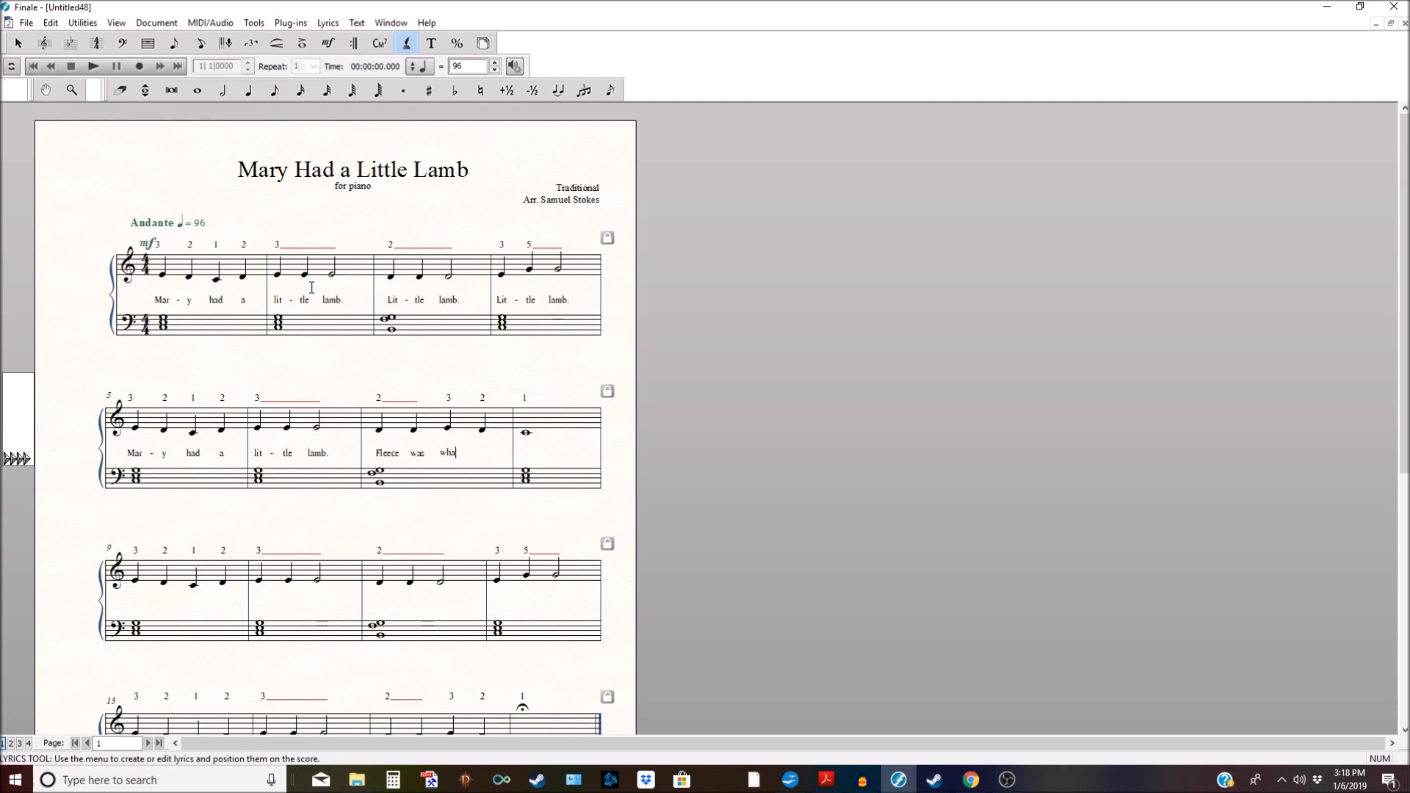
type("t as snow.")
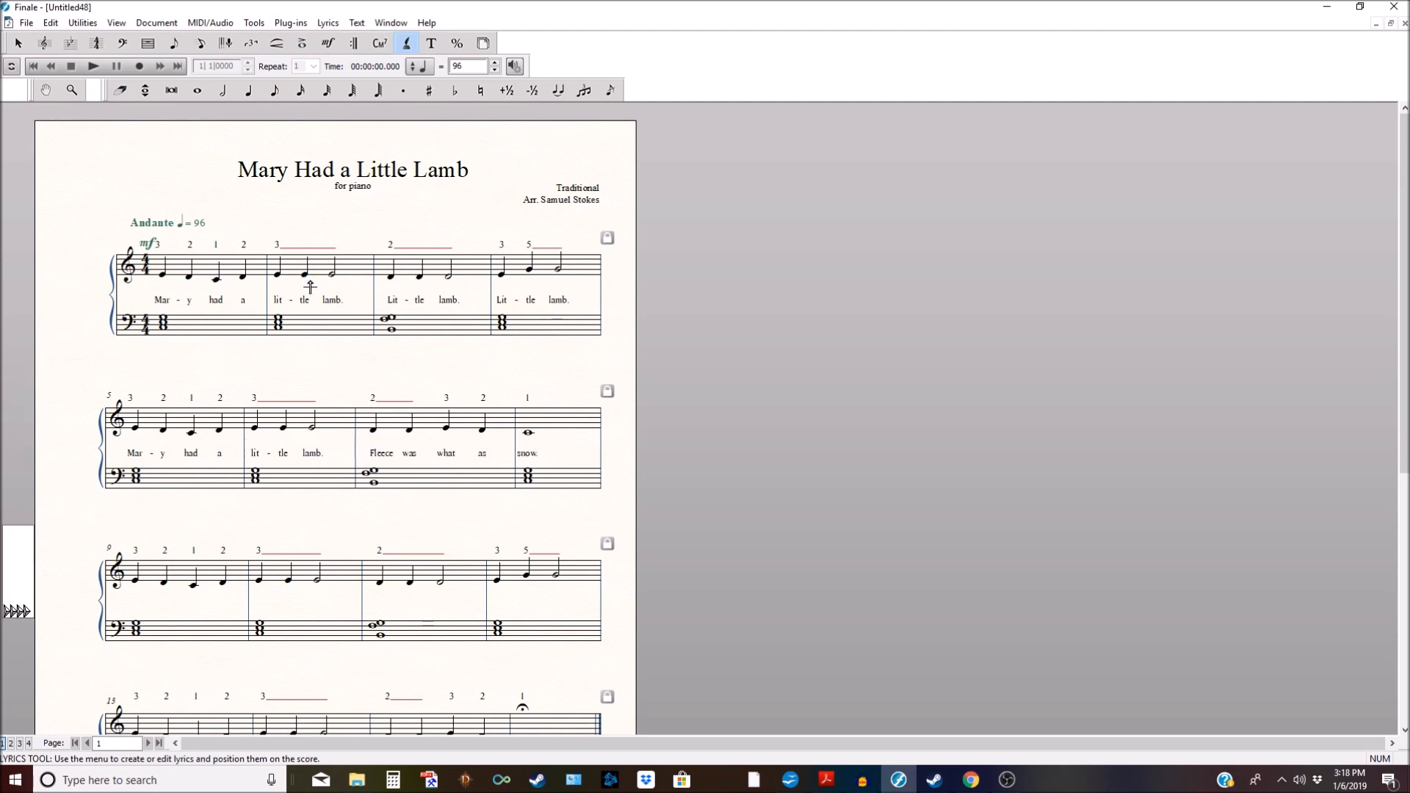
left_click(76, 314)
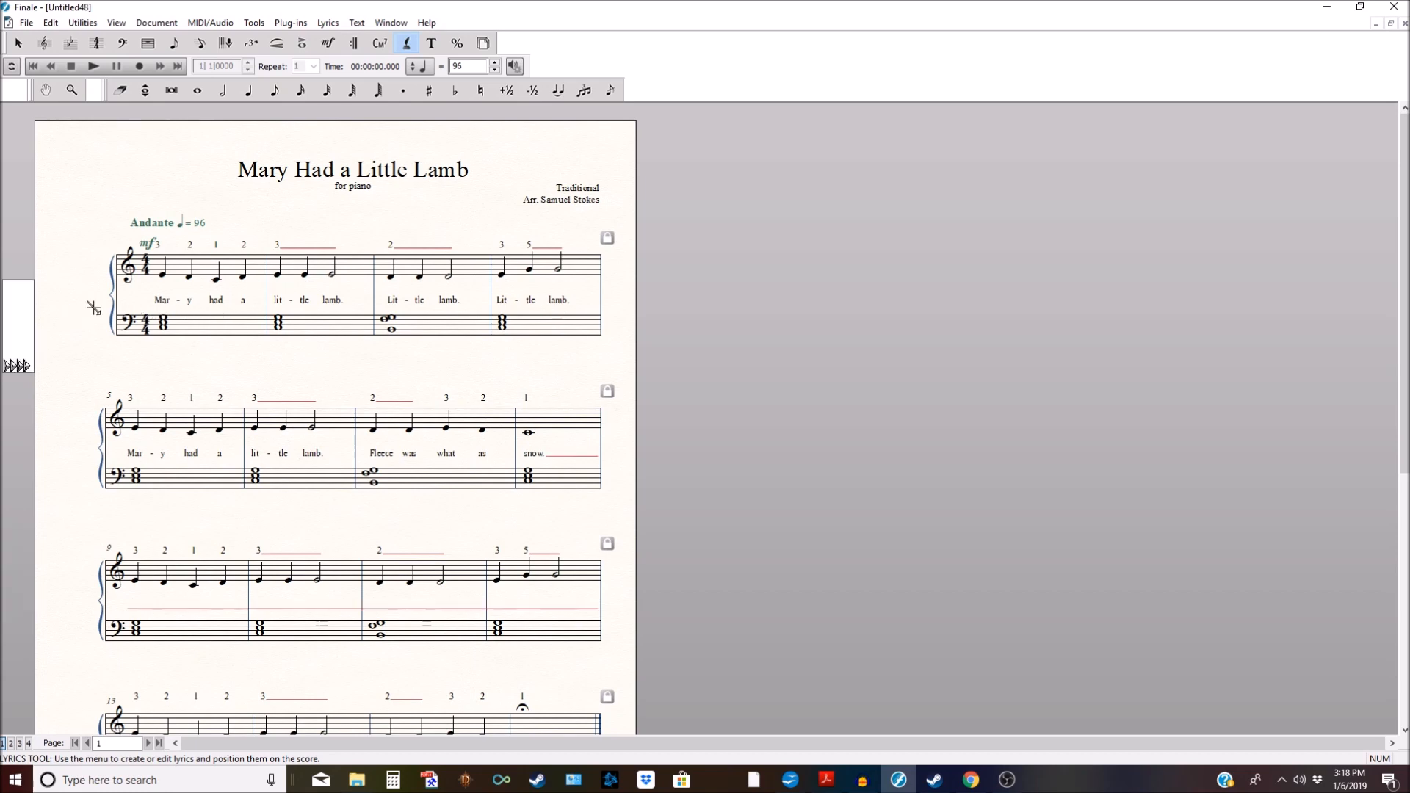
Step: Set the Edit Filter to copy lyrics only
left_click(51, 23)
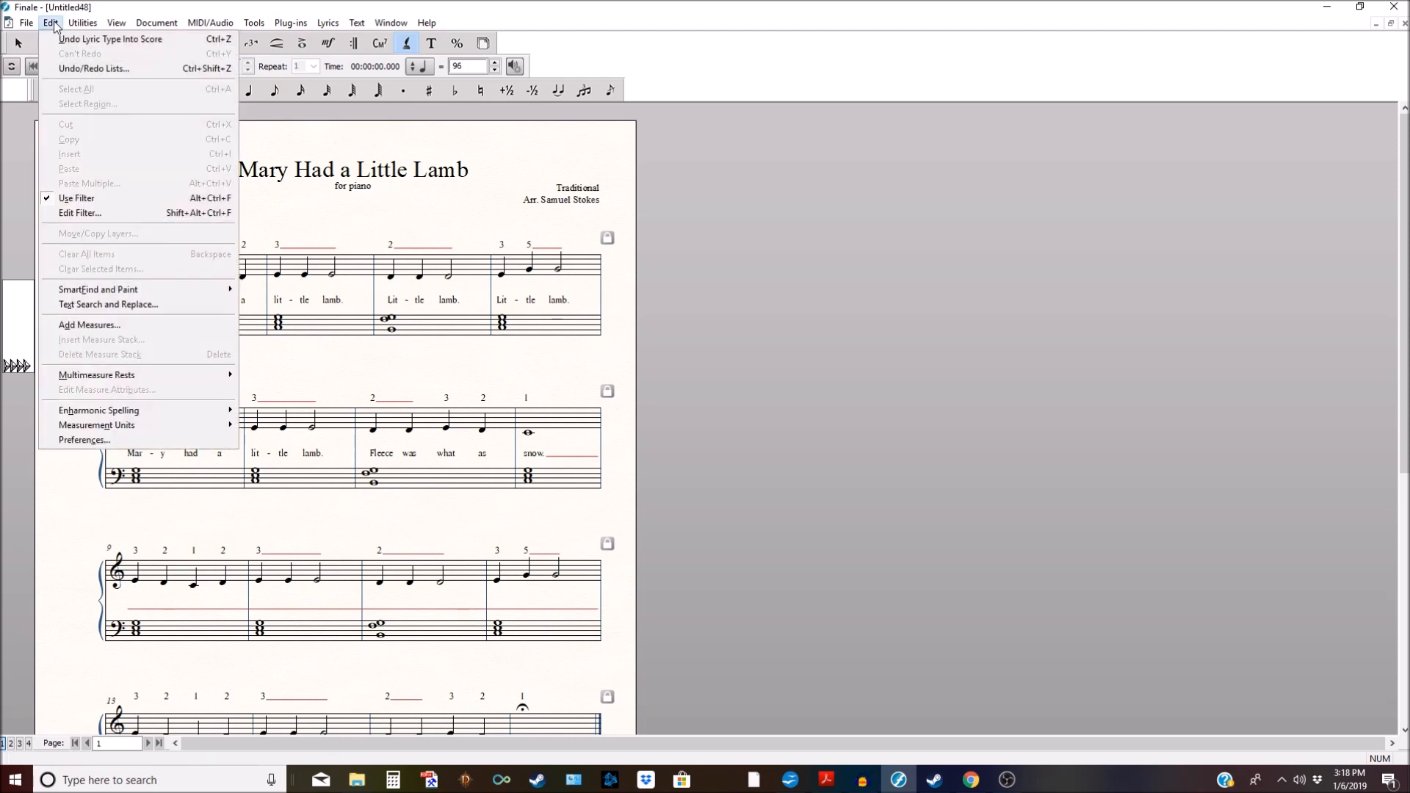
left_click(91, 214)
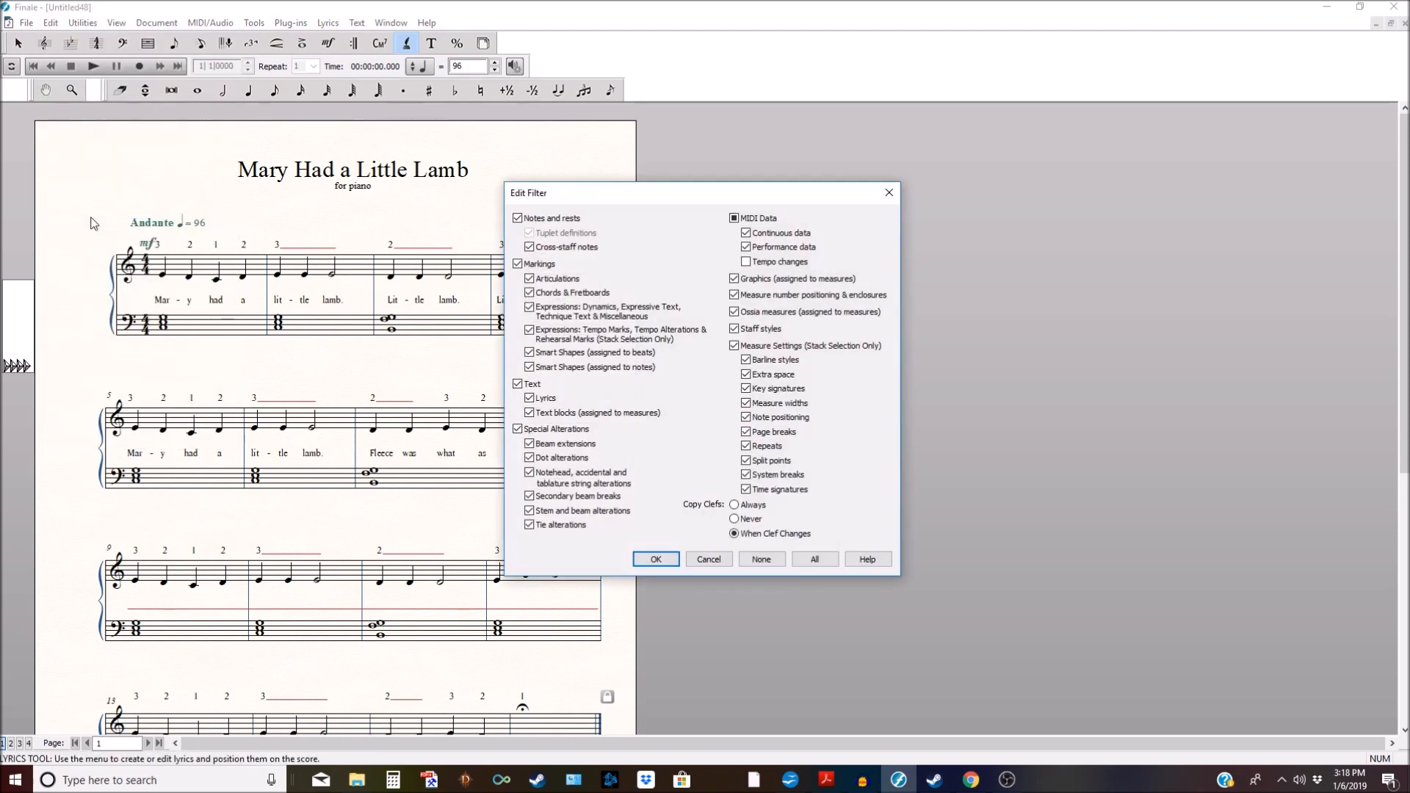
left_click(762, 560)
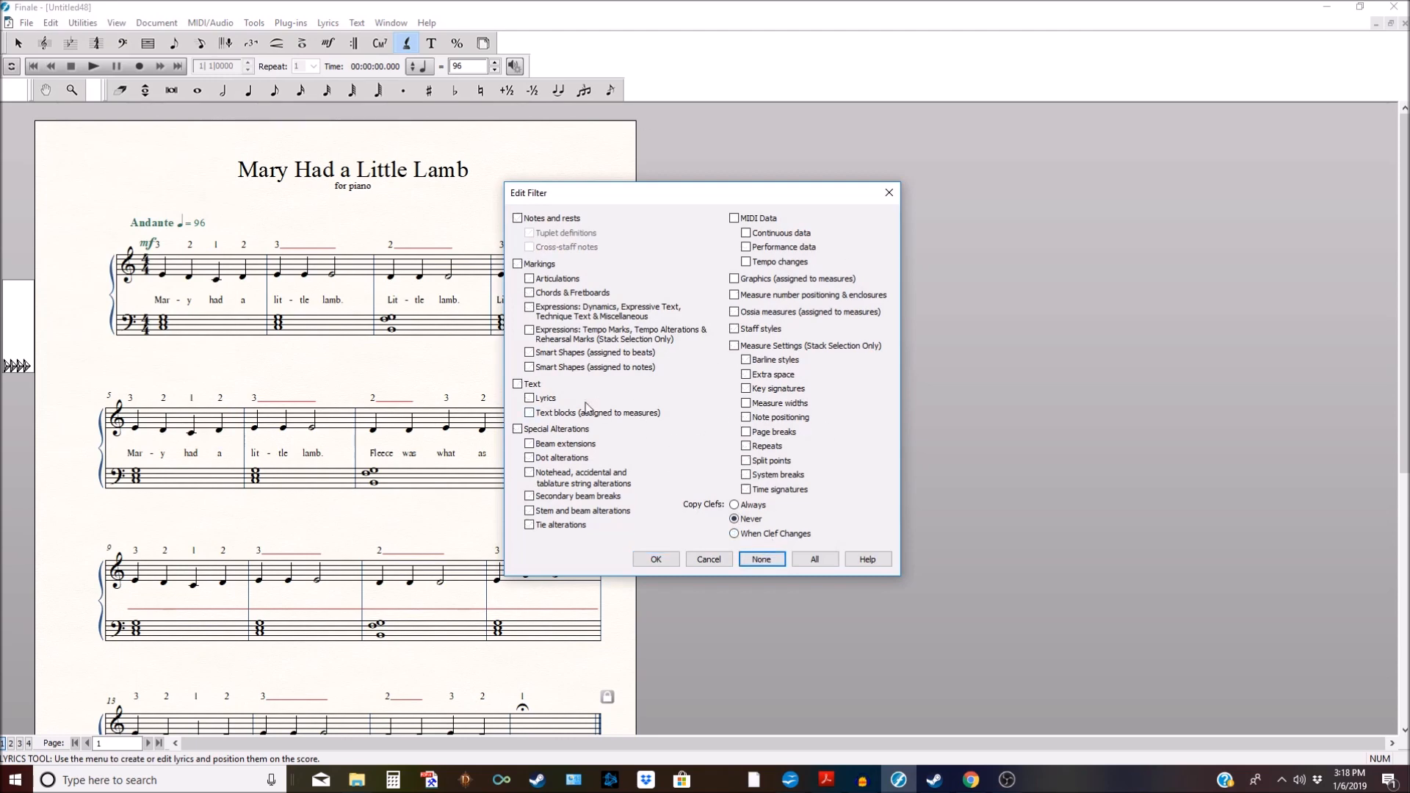
left_click(531, 400)
left_click(657, 560)
Step: Copy the lyrics of treble measures 1–8 onto measures 9–16
left_click(18, 43)
left_click(170, 274)
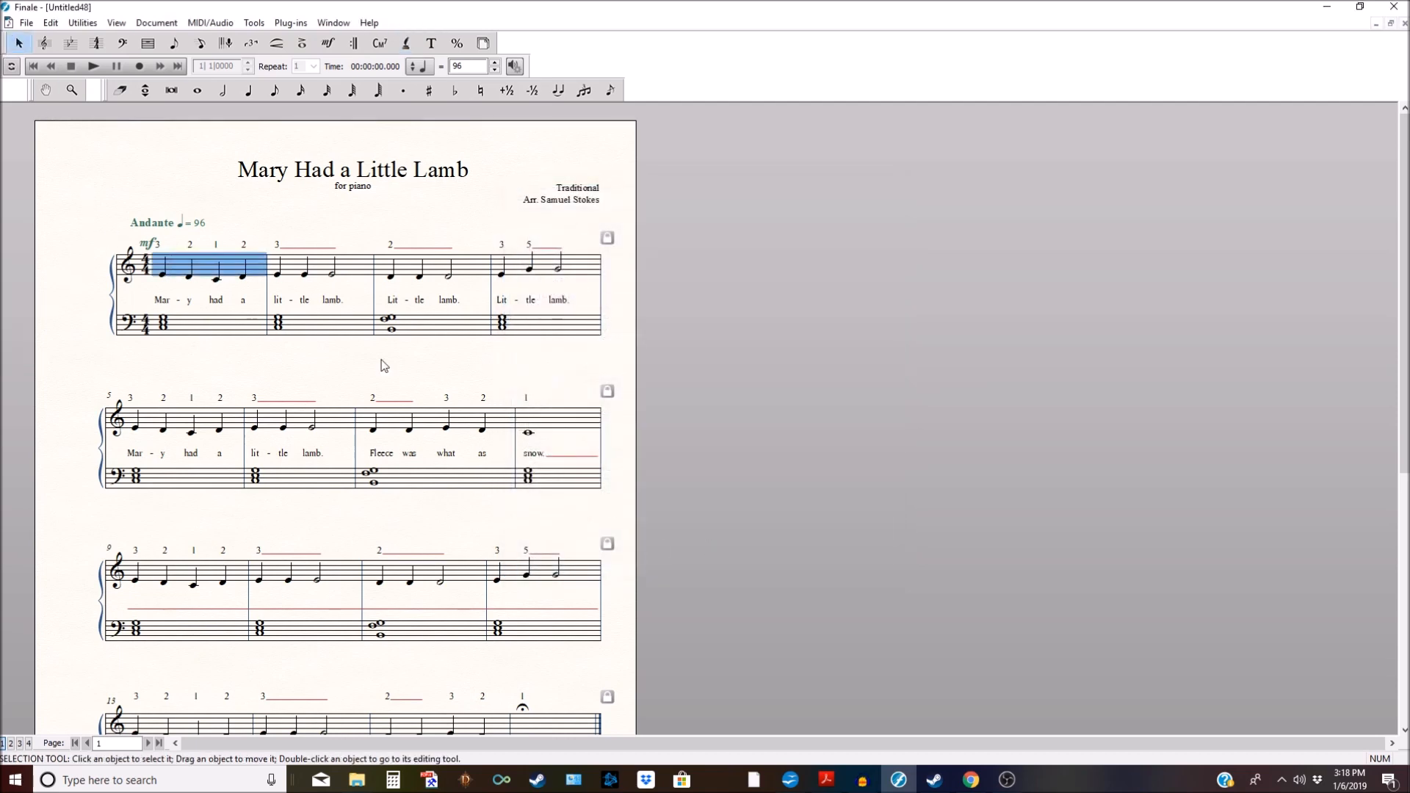
left_click(550, 427, "shift")
left_click(166, 265)
left_click_drag(168, 314, 143, 569)
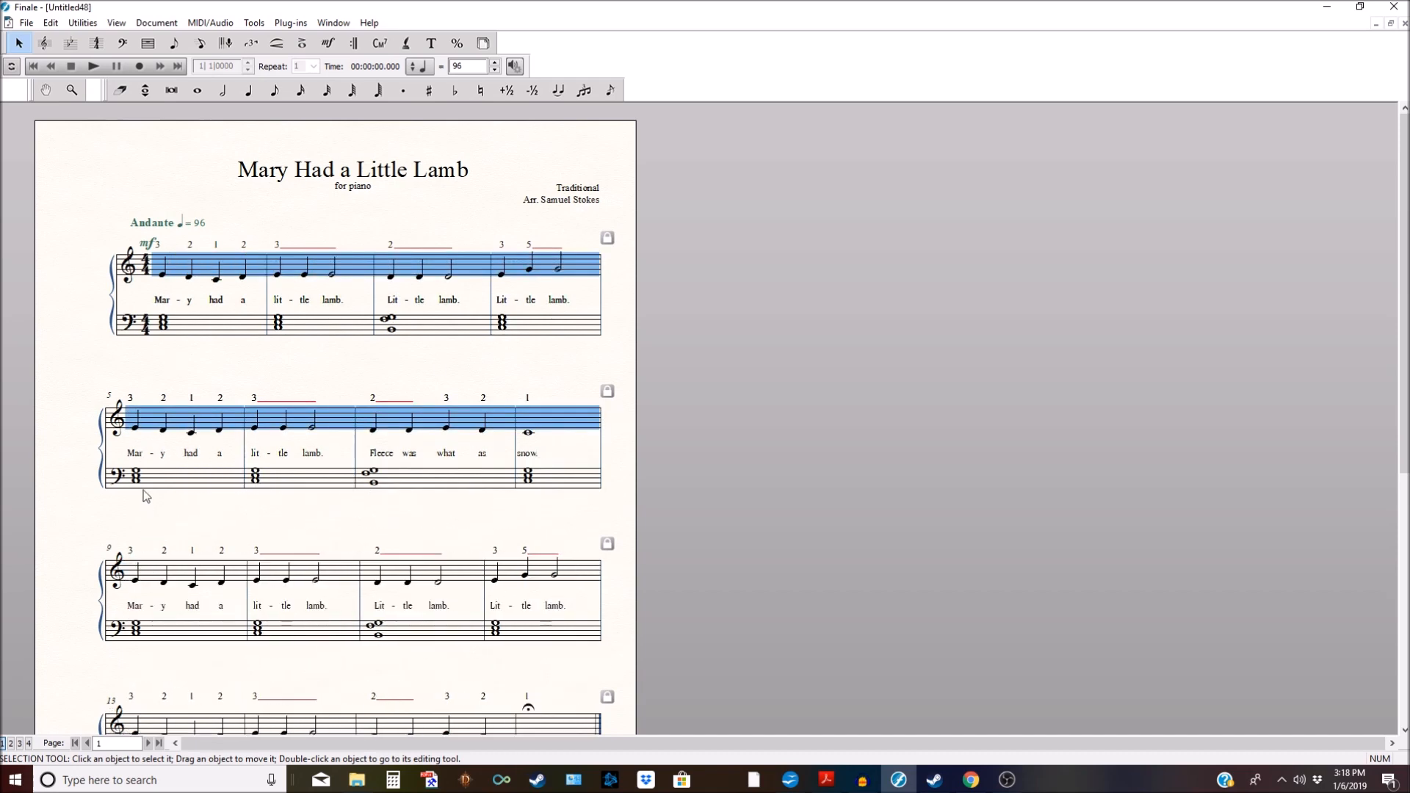
scroll(146, 497, "down", 3)
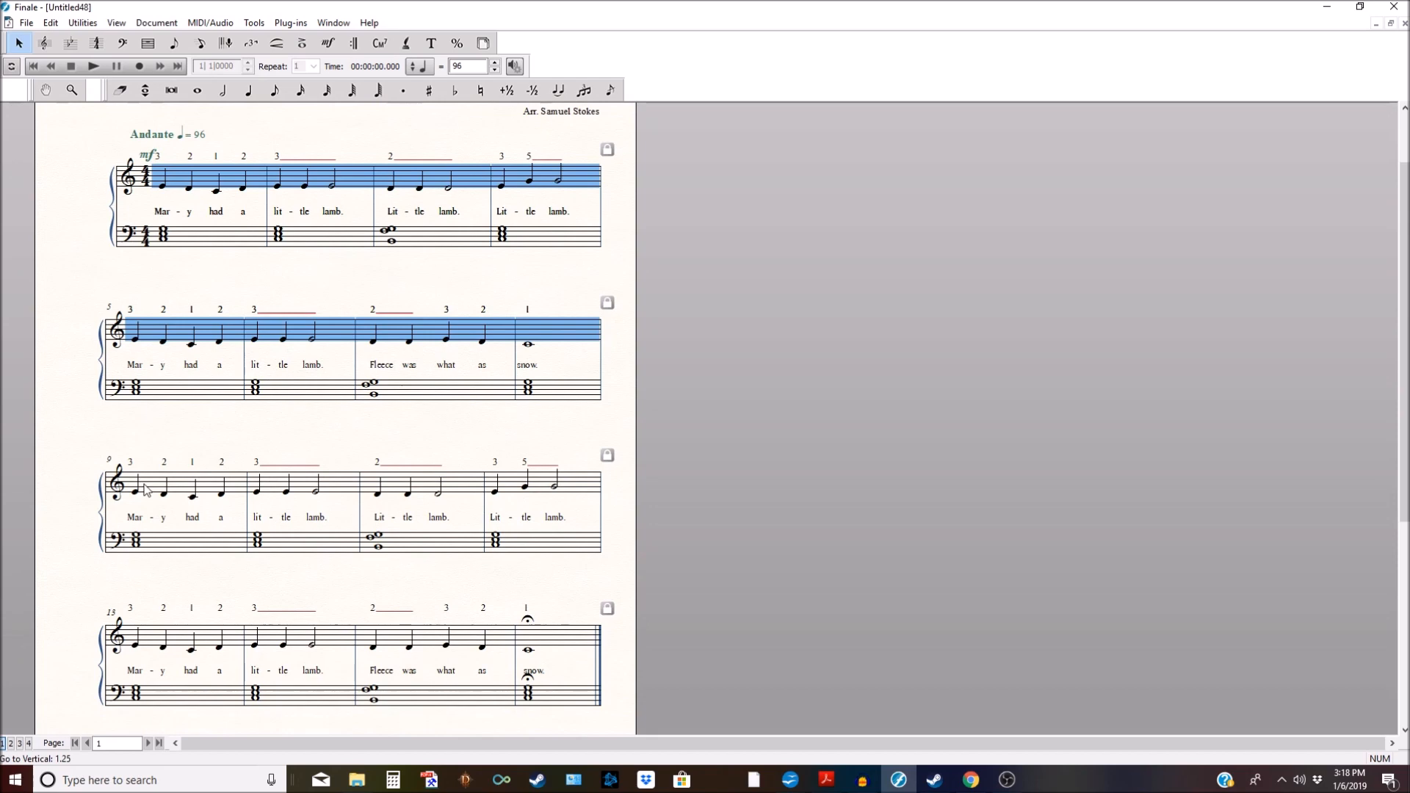
scroll(182, 470, "up", 3)
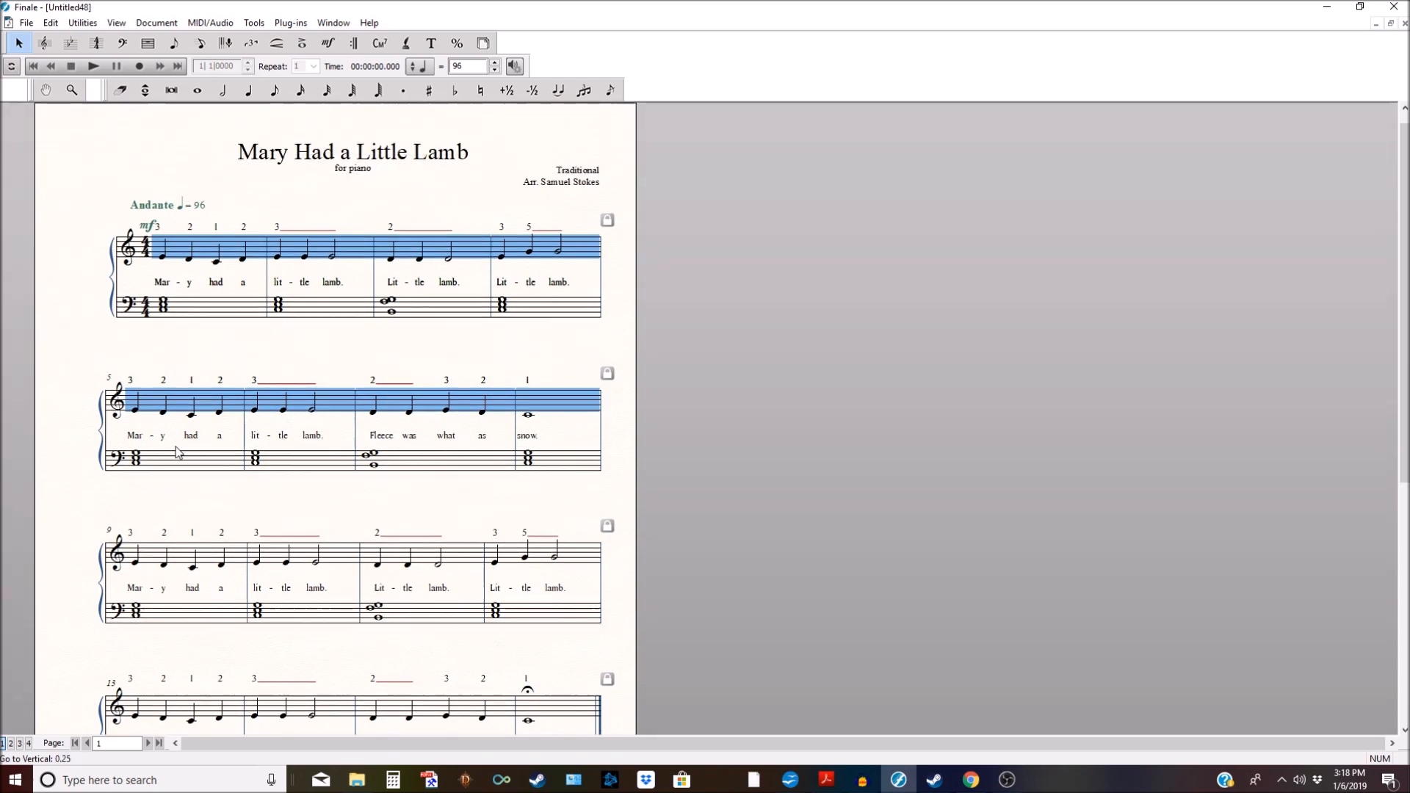
Step: Drag the lyric baseline arrow upward to raise the lyrics in every system
left_click(406, 43)
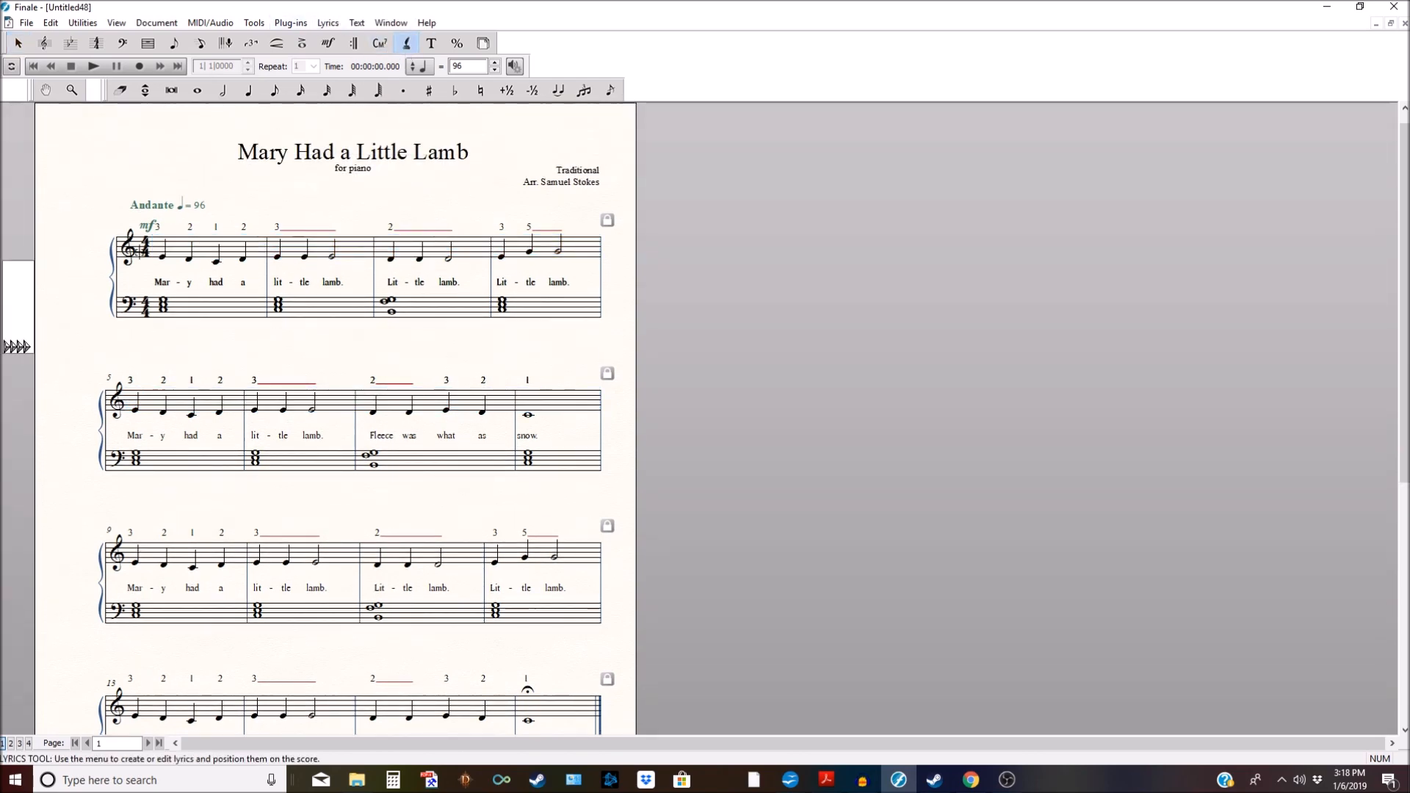
left_click(160, 250)
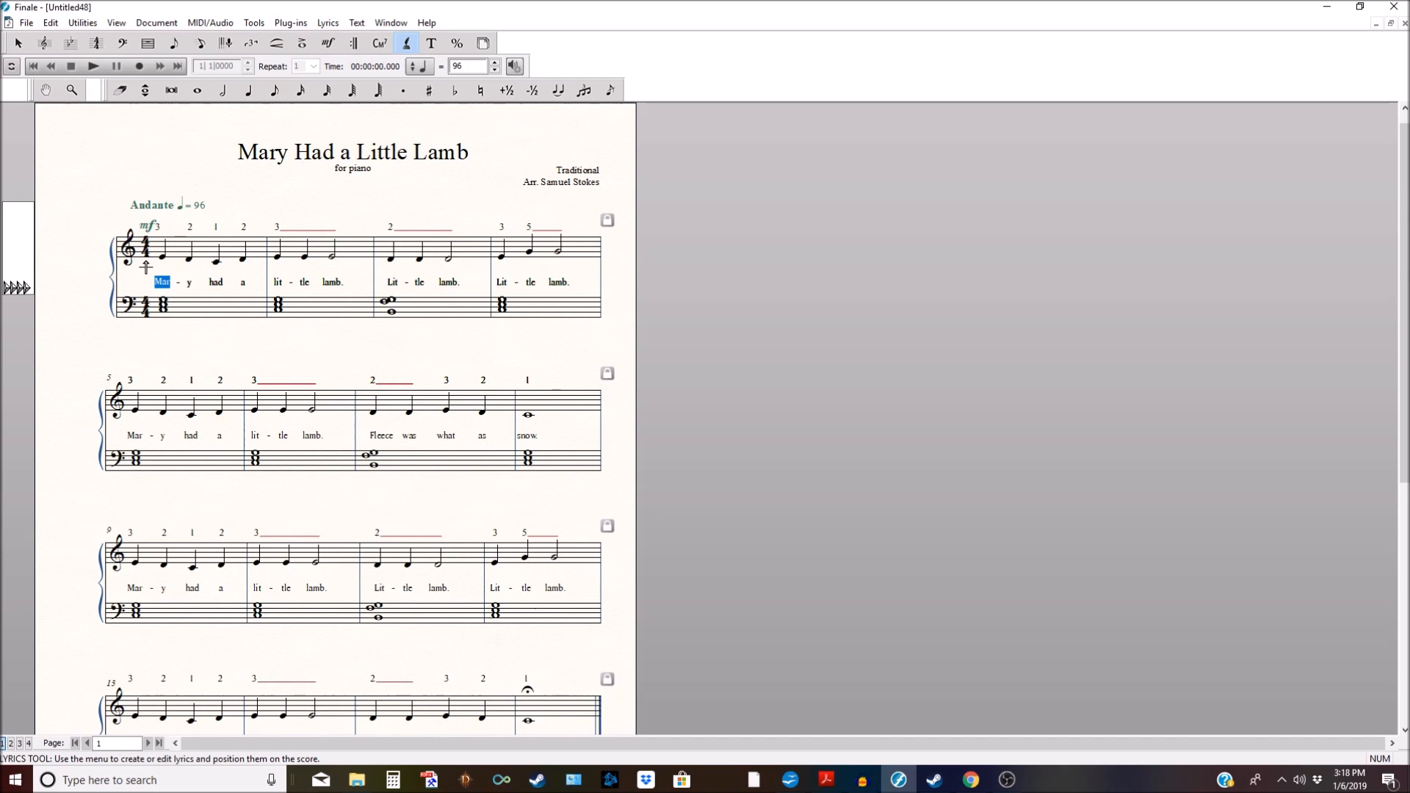
left_click(16, 289)
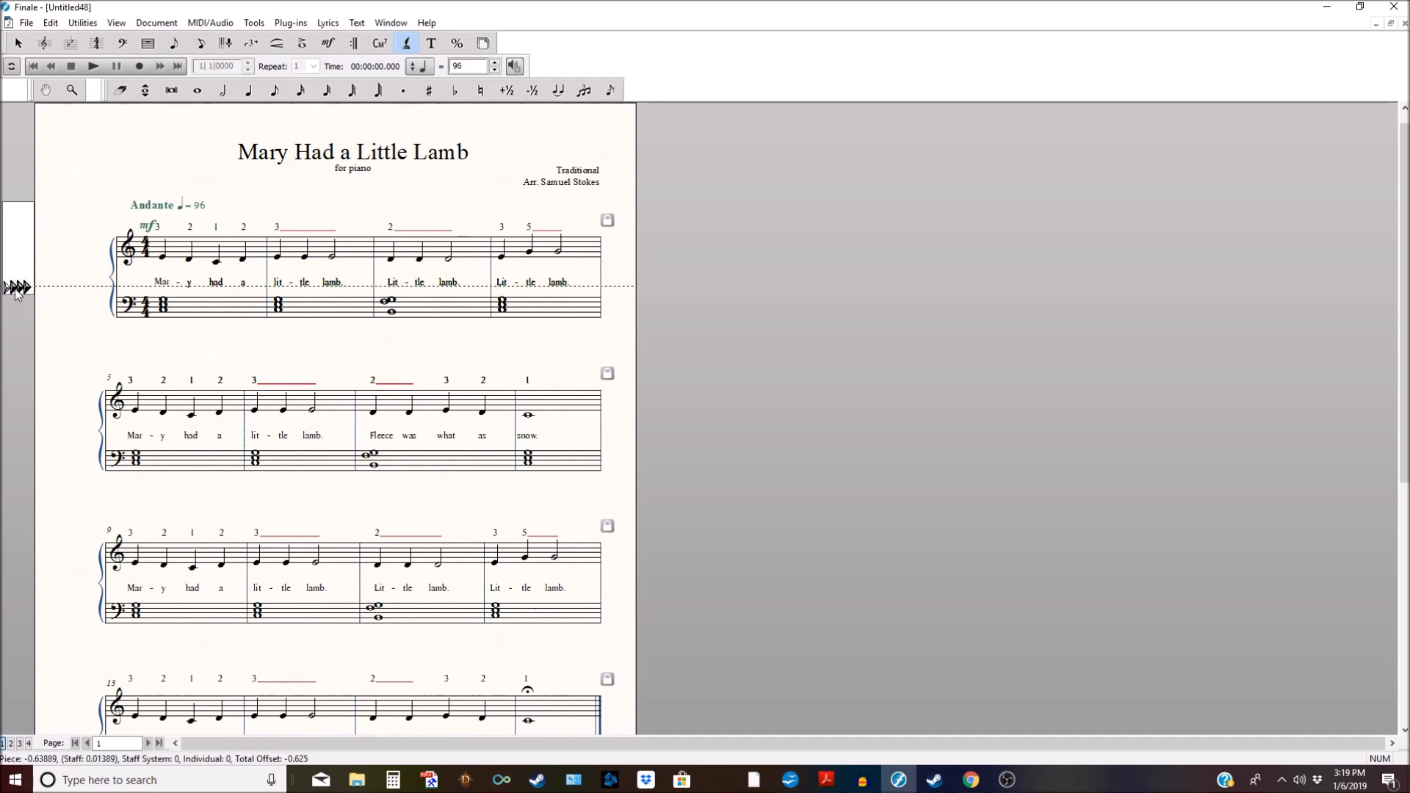
left_click_drag(16, 289, 16, 285)
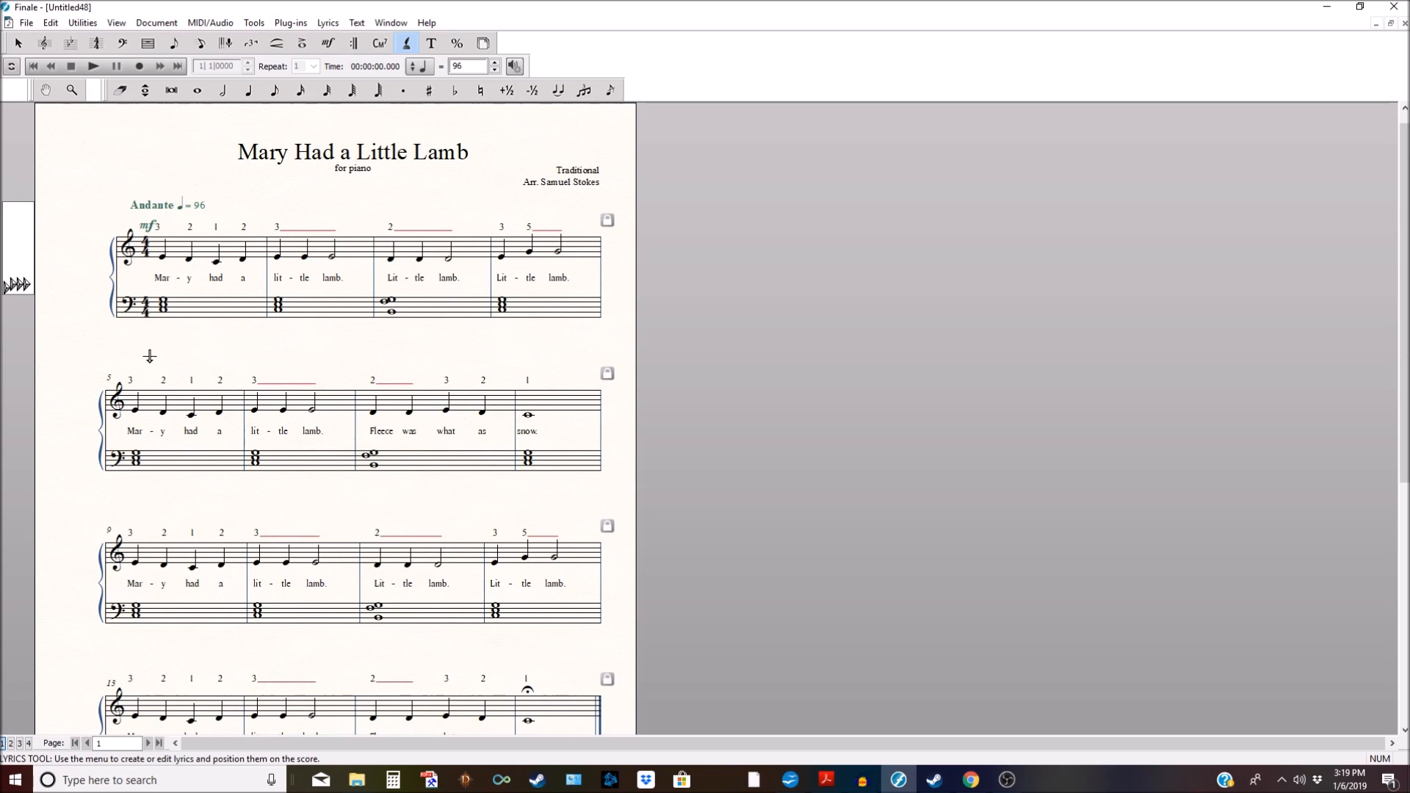
scroll(149, 356, "down", 1)
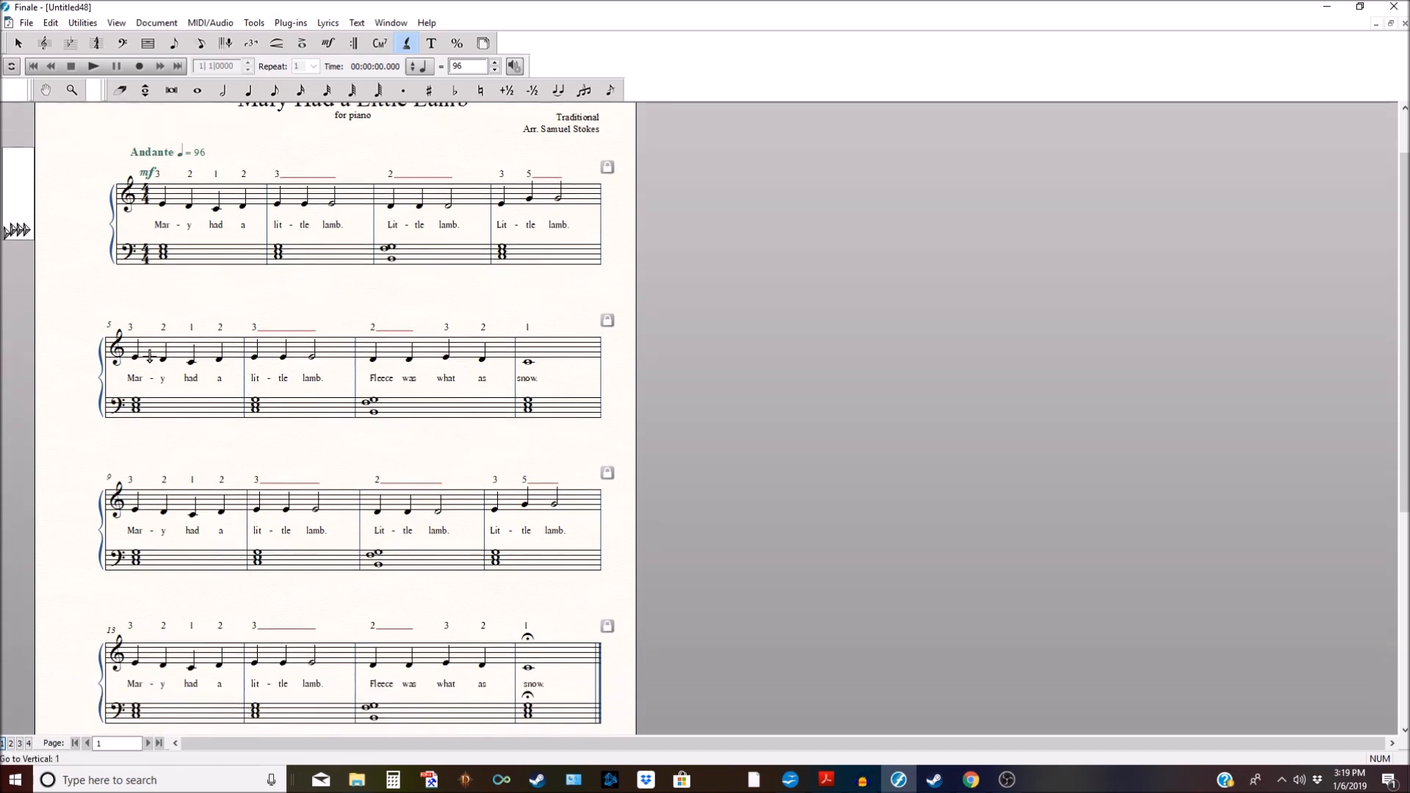
scroll(150, 356, "down", 1)
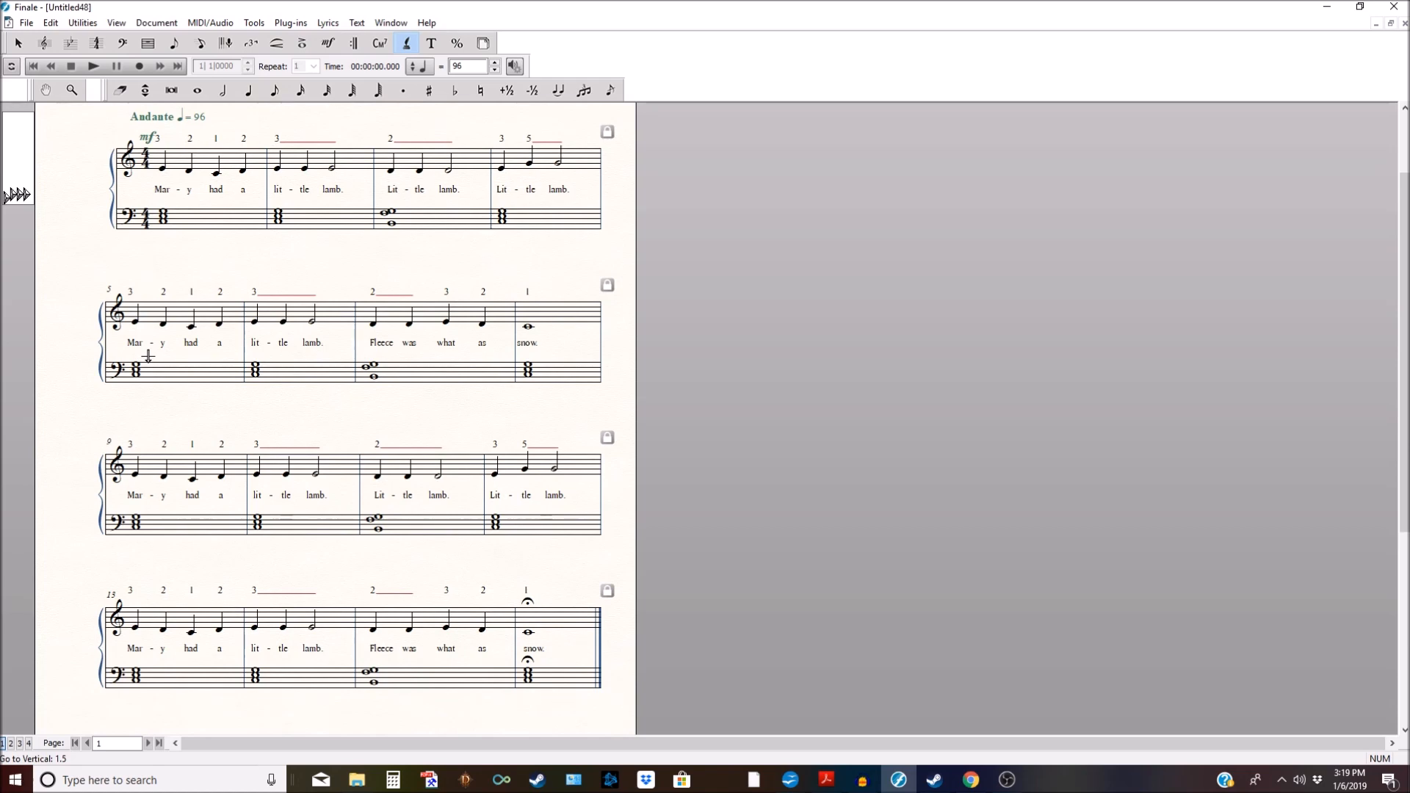
Step: Nudge the first system's lyric baseline slightly higher
left_click(15, 197)
left_click_drag(16, 198, 16, 199)
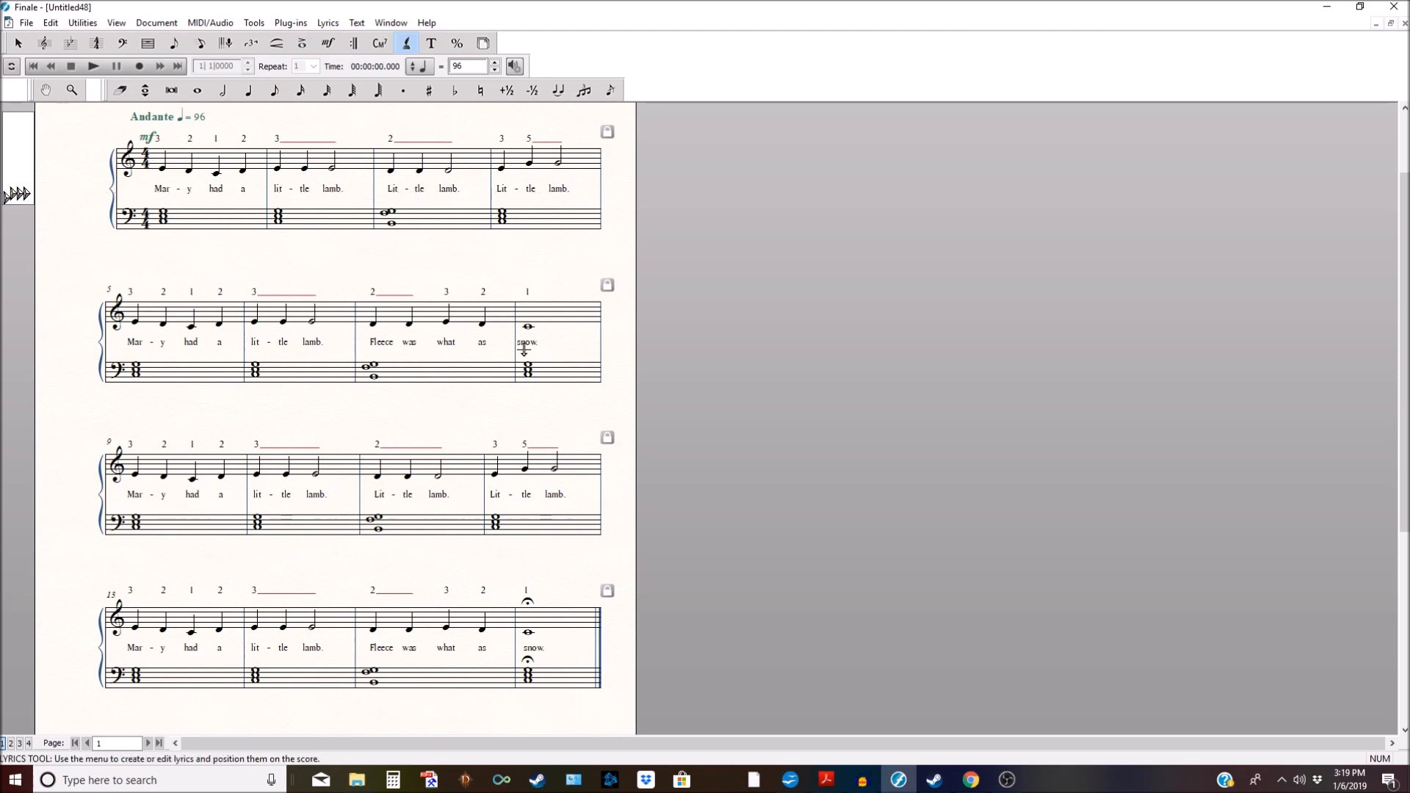
scroll(524, 350, "up", 2)
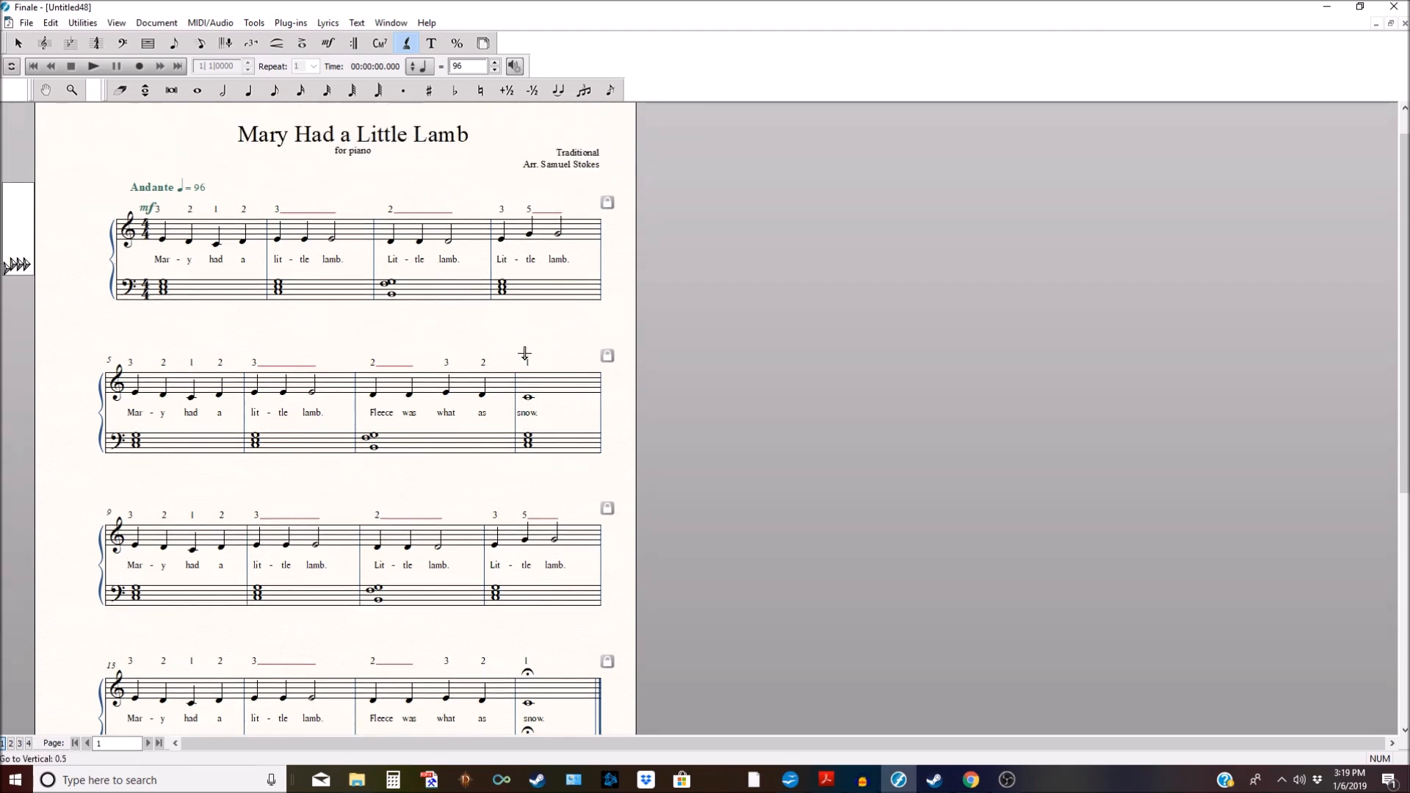
scroll(518, 358, "down", 2)
scroll(518, 358, "up", 3)
scroll(335, 405, "down", 1)
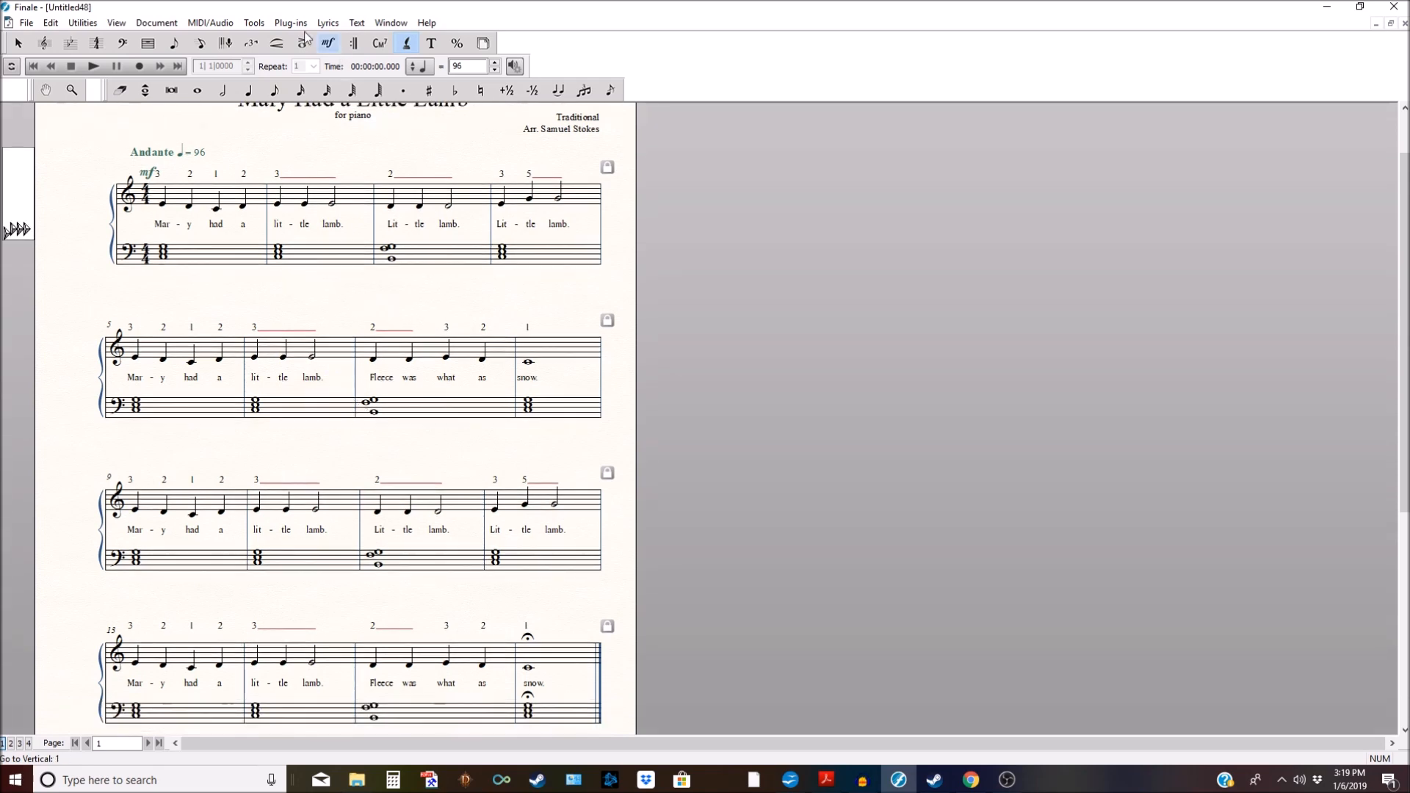
Step: Replace measure 2's half note with two quarter notes and connect them with a slur
left_click(248, 91)
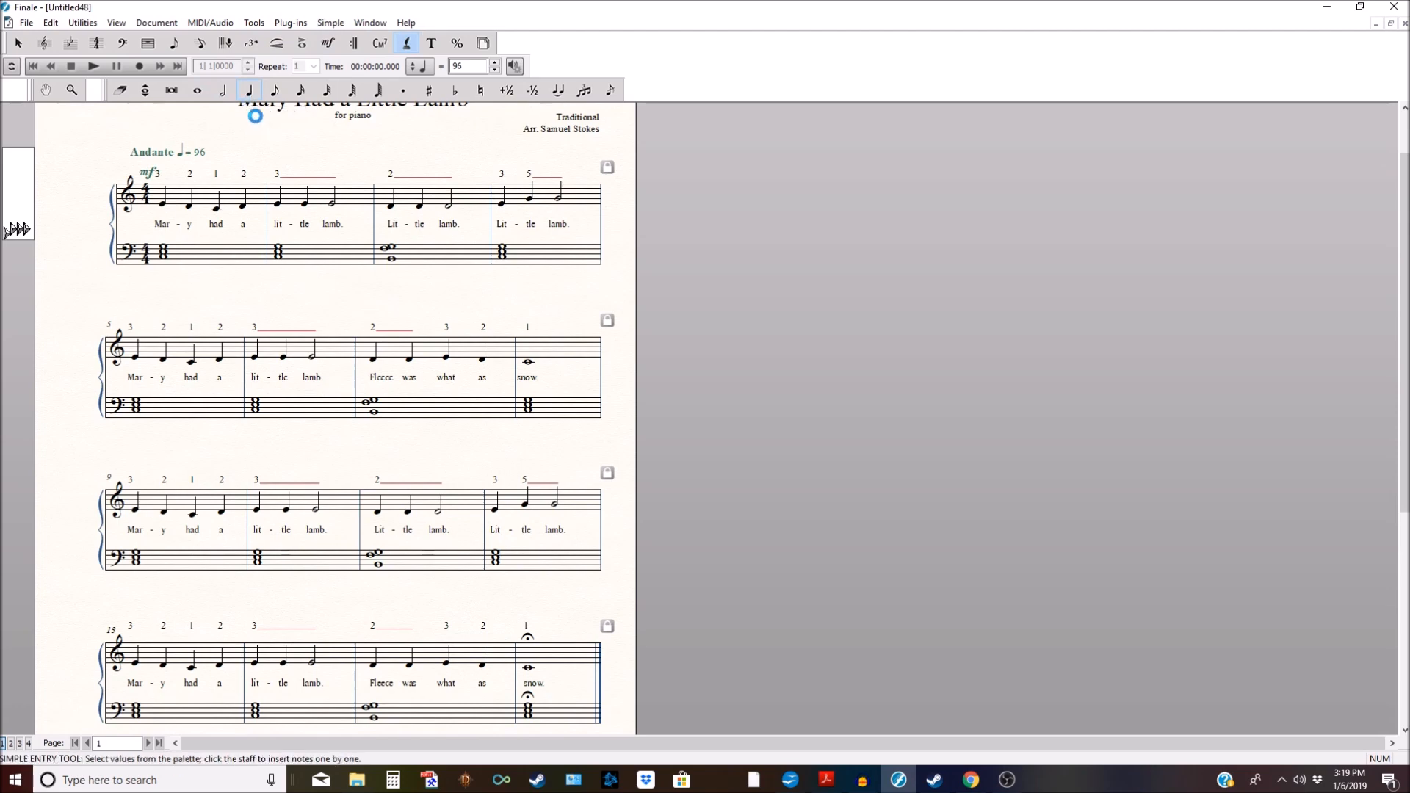
left_click(348, 205)
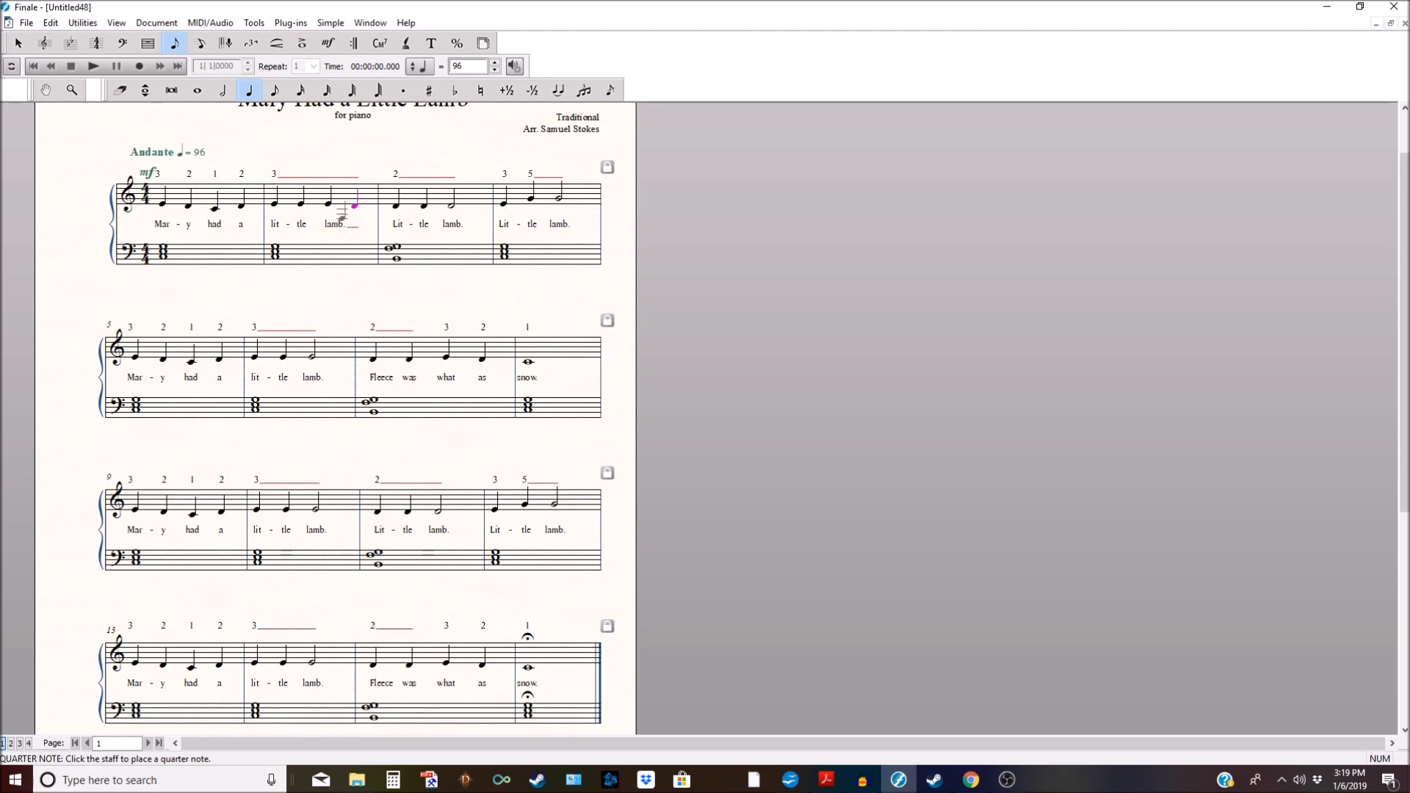
left_click(277, 44)
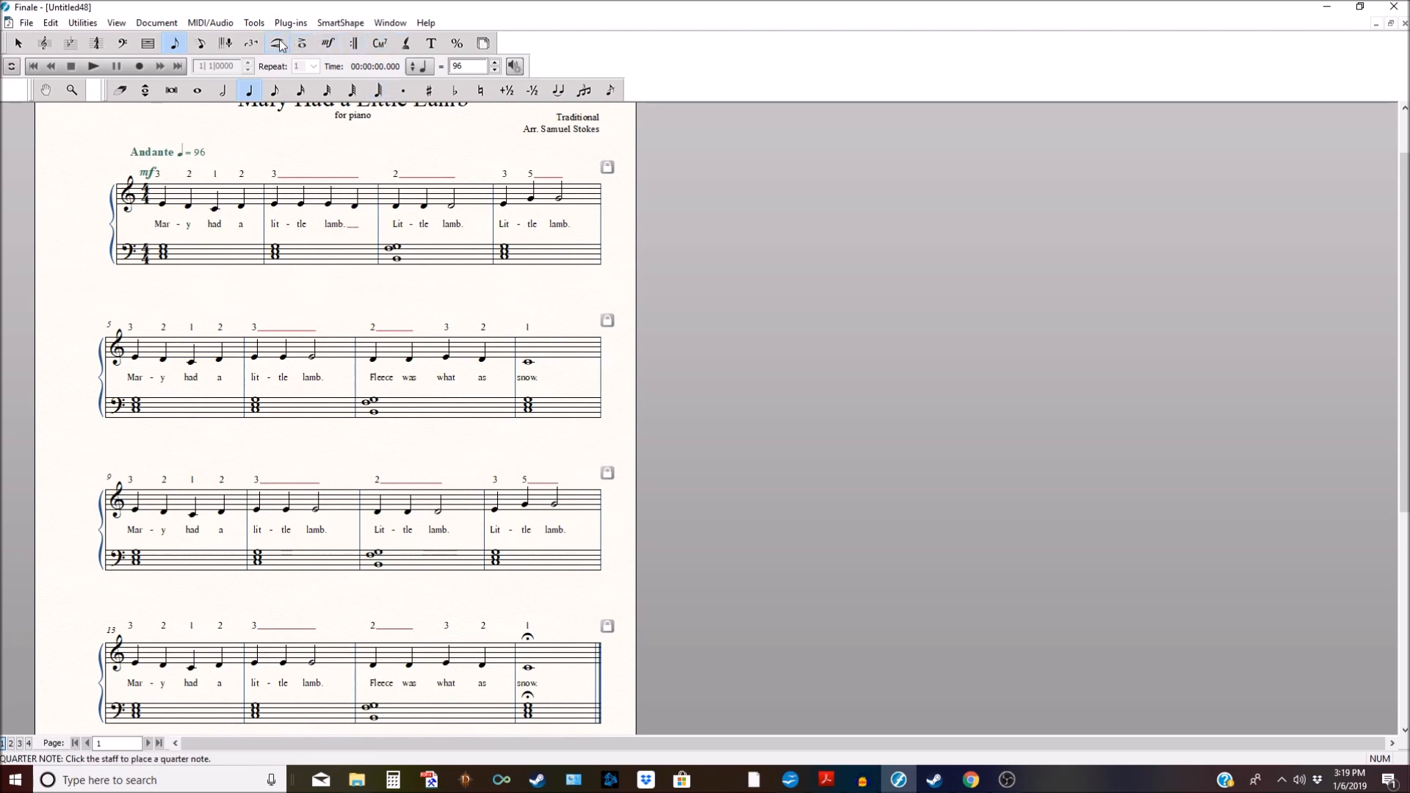
left_click(1392, 125)
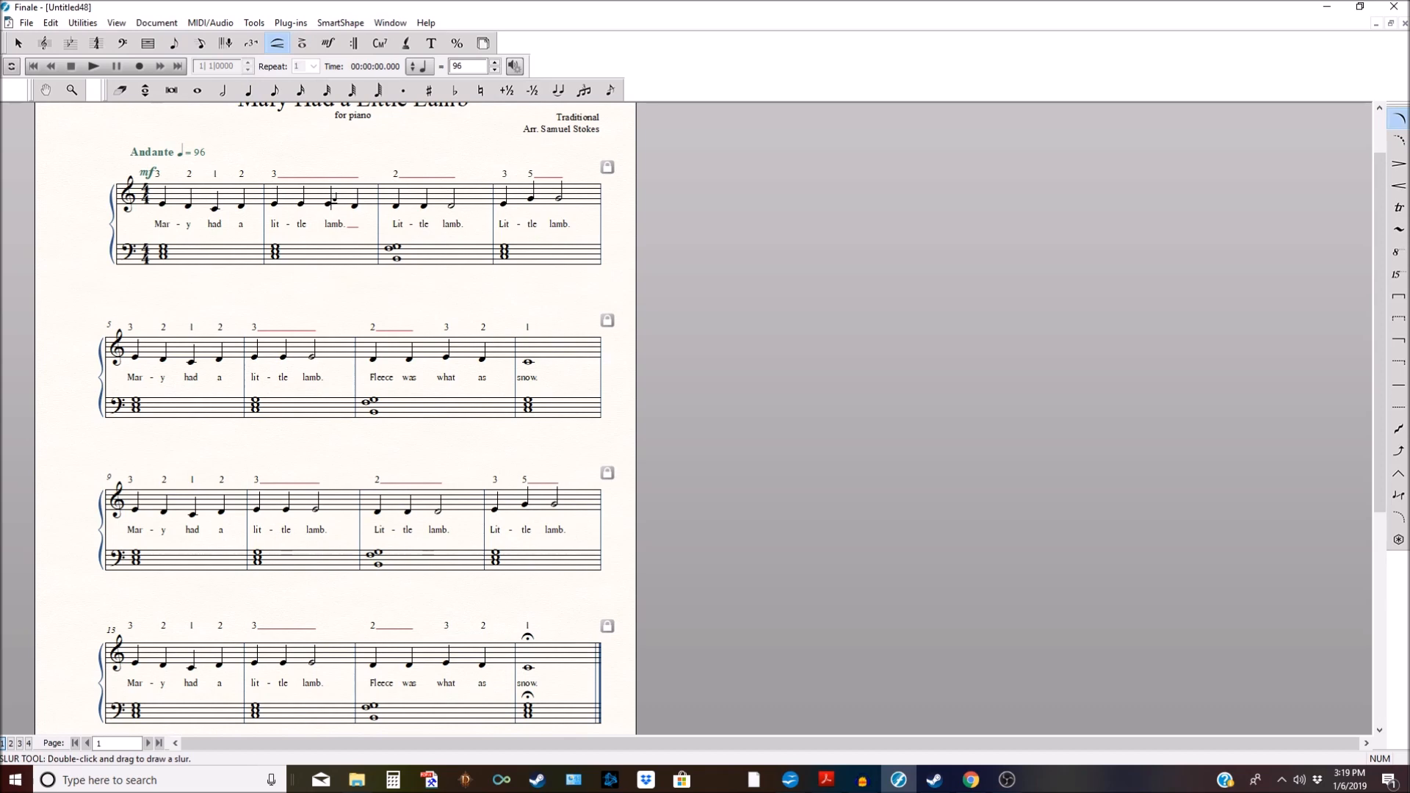
left_click(21, 47)
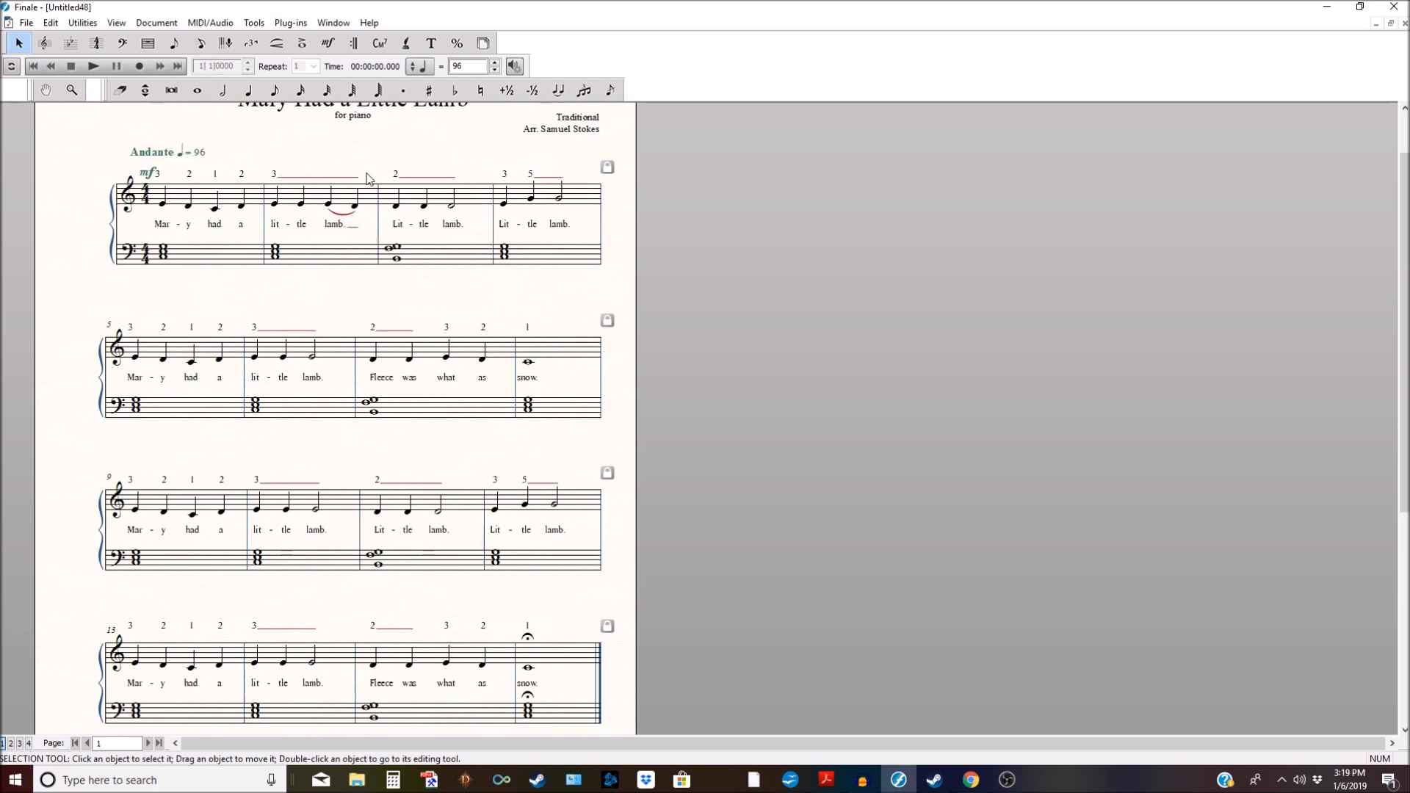
left_click(333, 23)
mouse_move(247, 27)
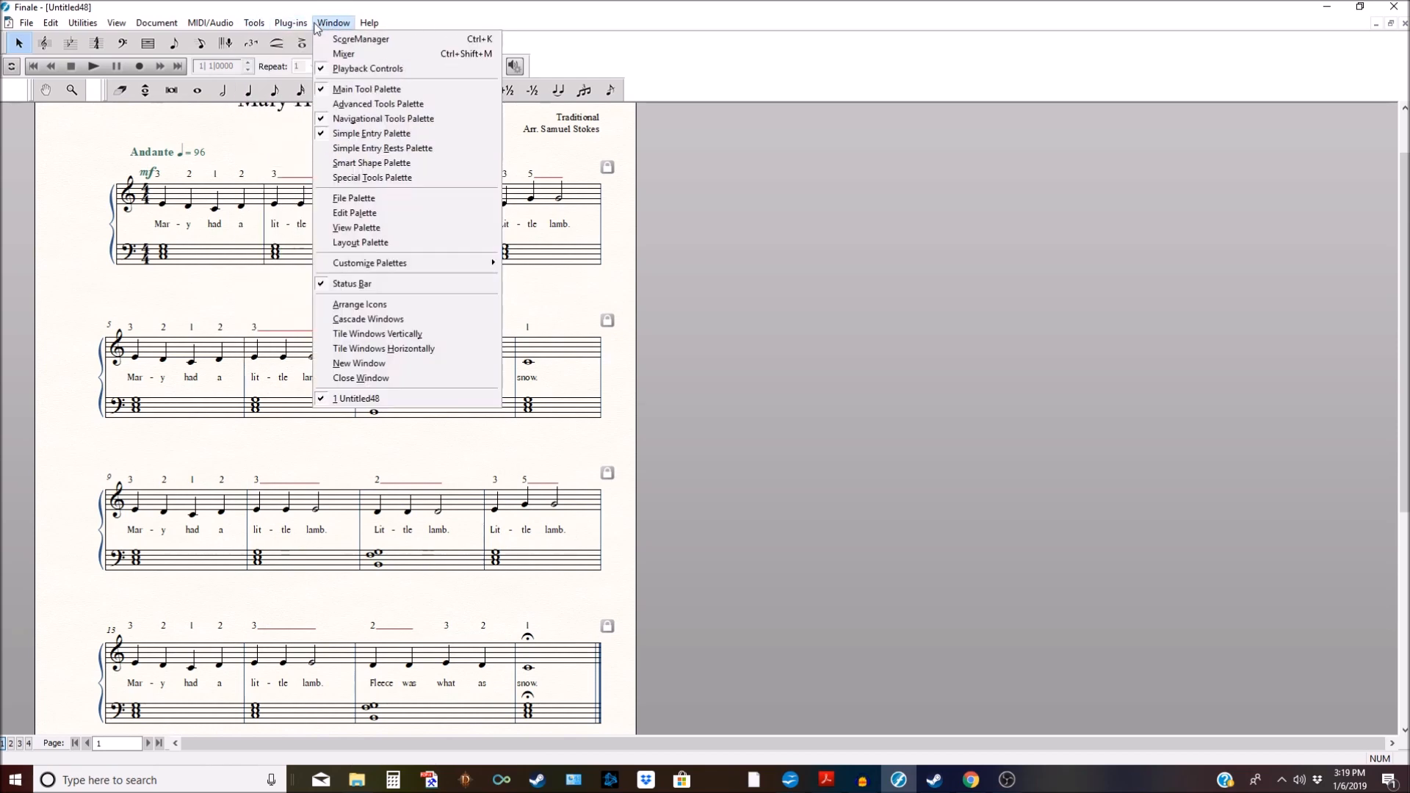
Step: Activate the Lyrics tool and bring up the Lyrics menu
left_click(340, 10)
left_click(404, 42)
left_click(336, 23)
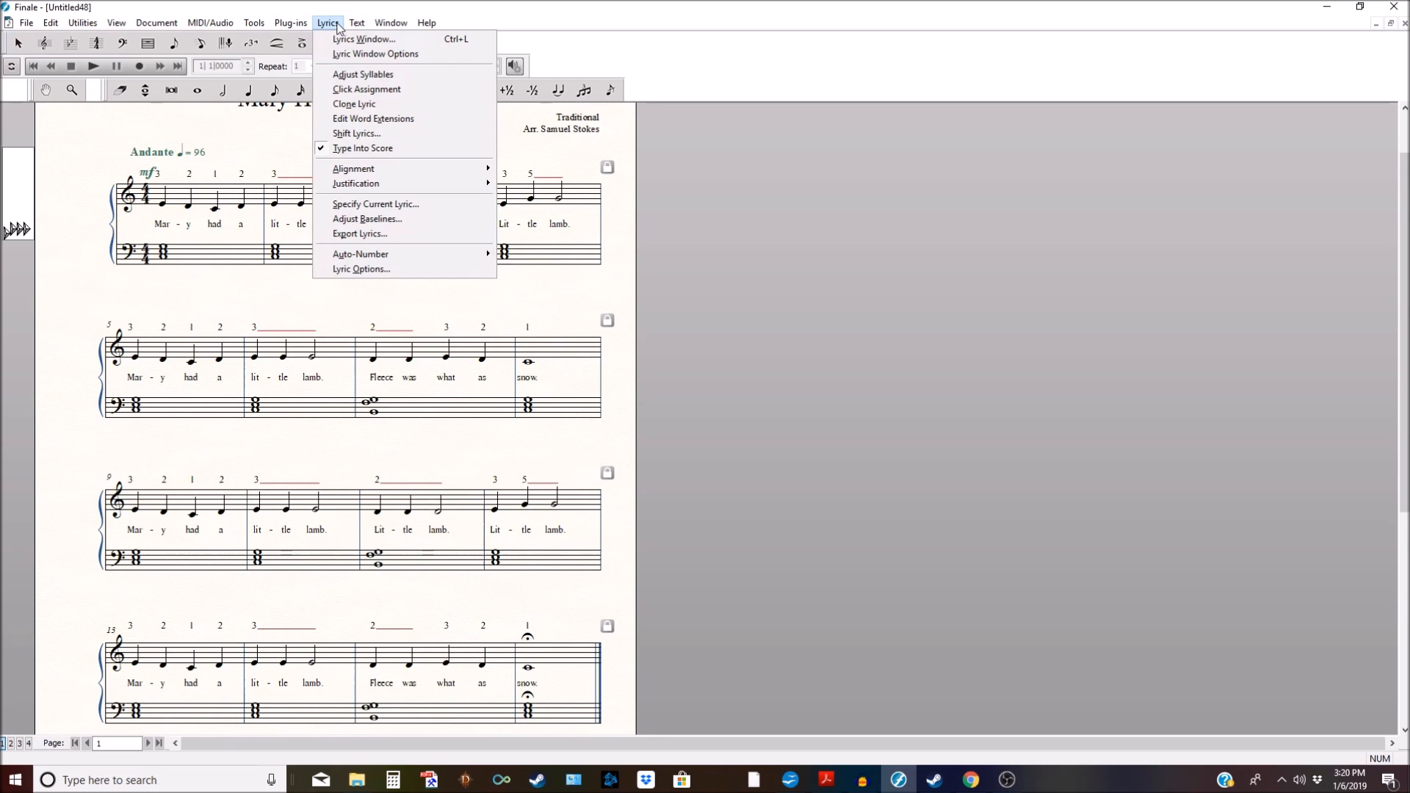
left_click(337, 23)
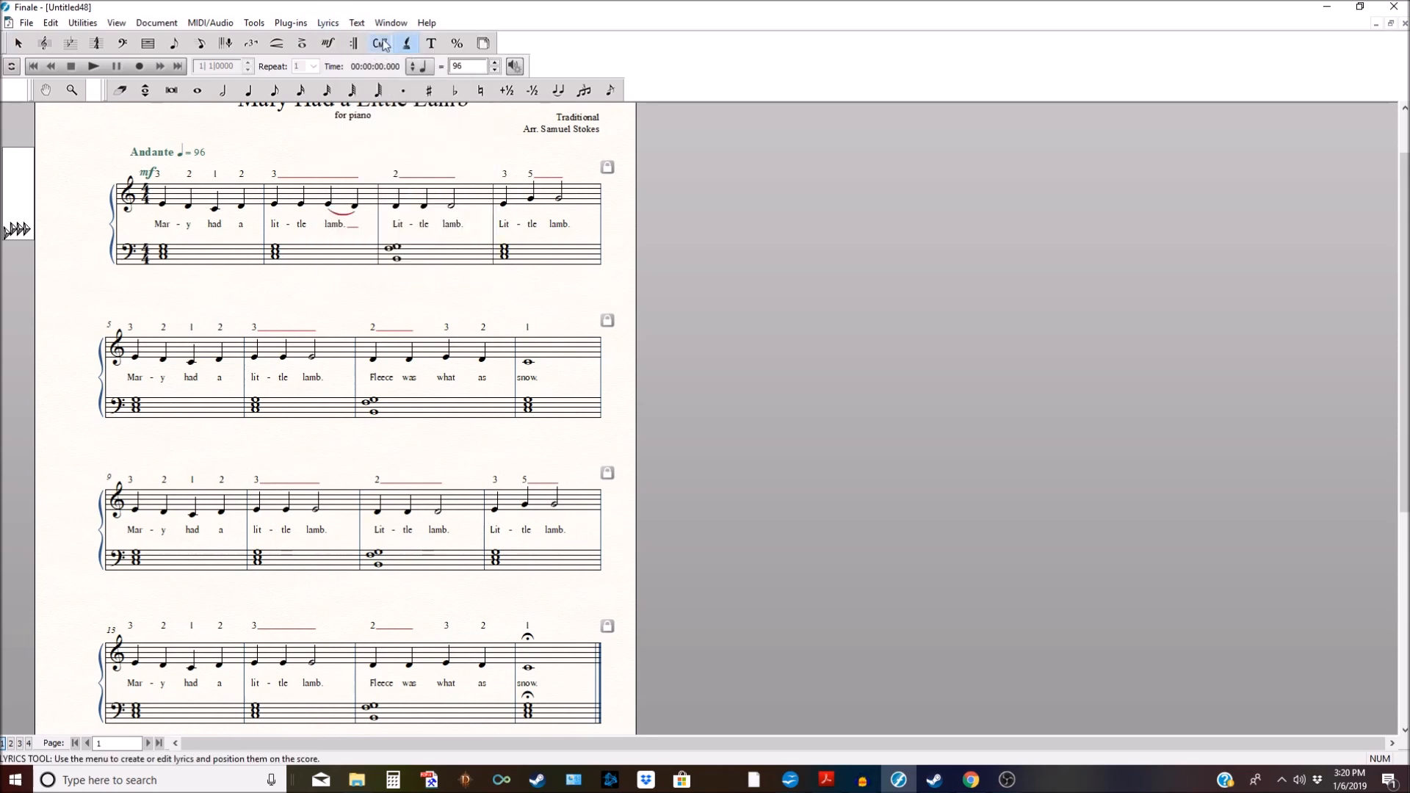
left_click(340, 24)
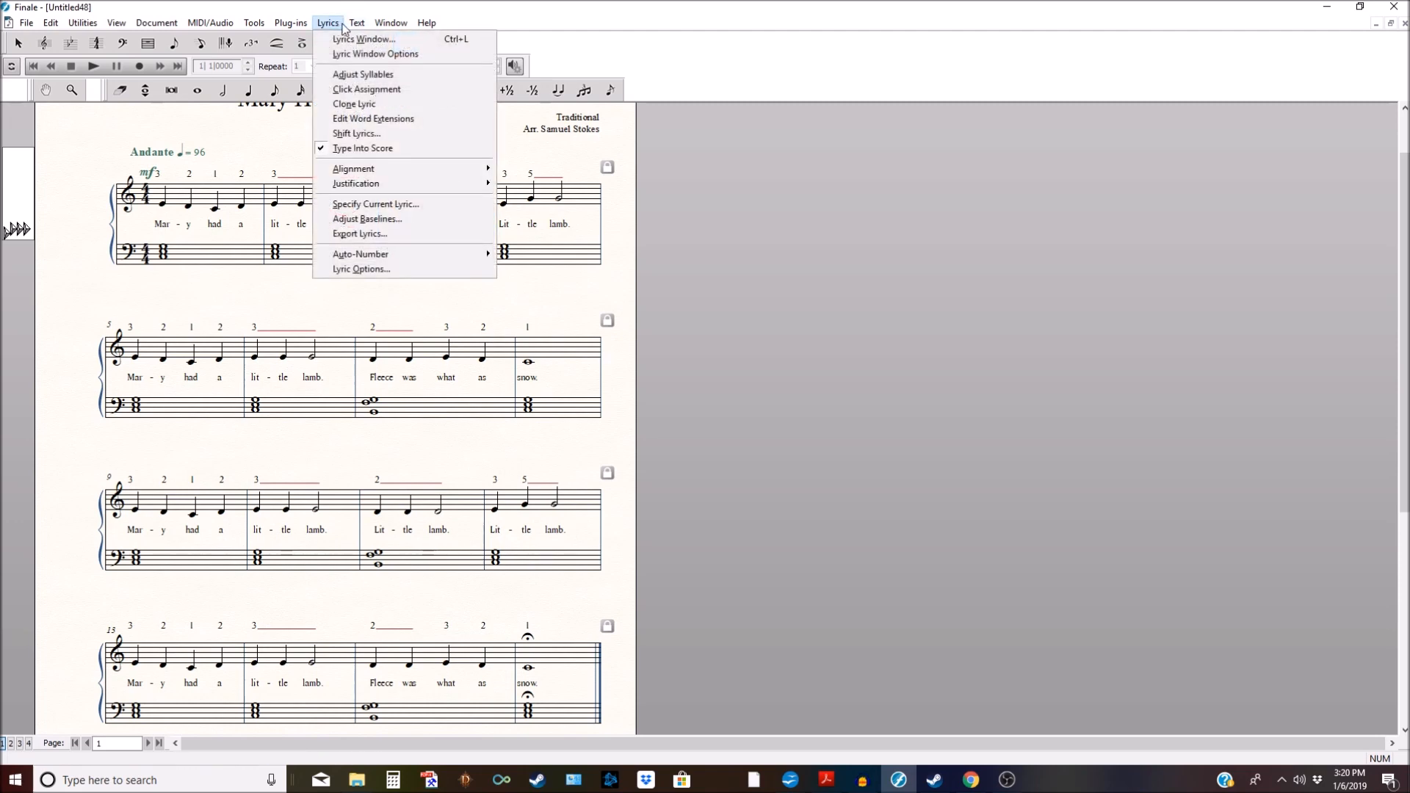
Step: Using Edit Word Extensions, delete the extenders after fingerings 3, 2 and 5 in system 1
left_click(391, 118)
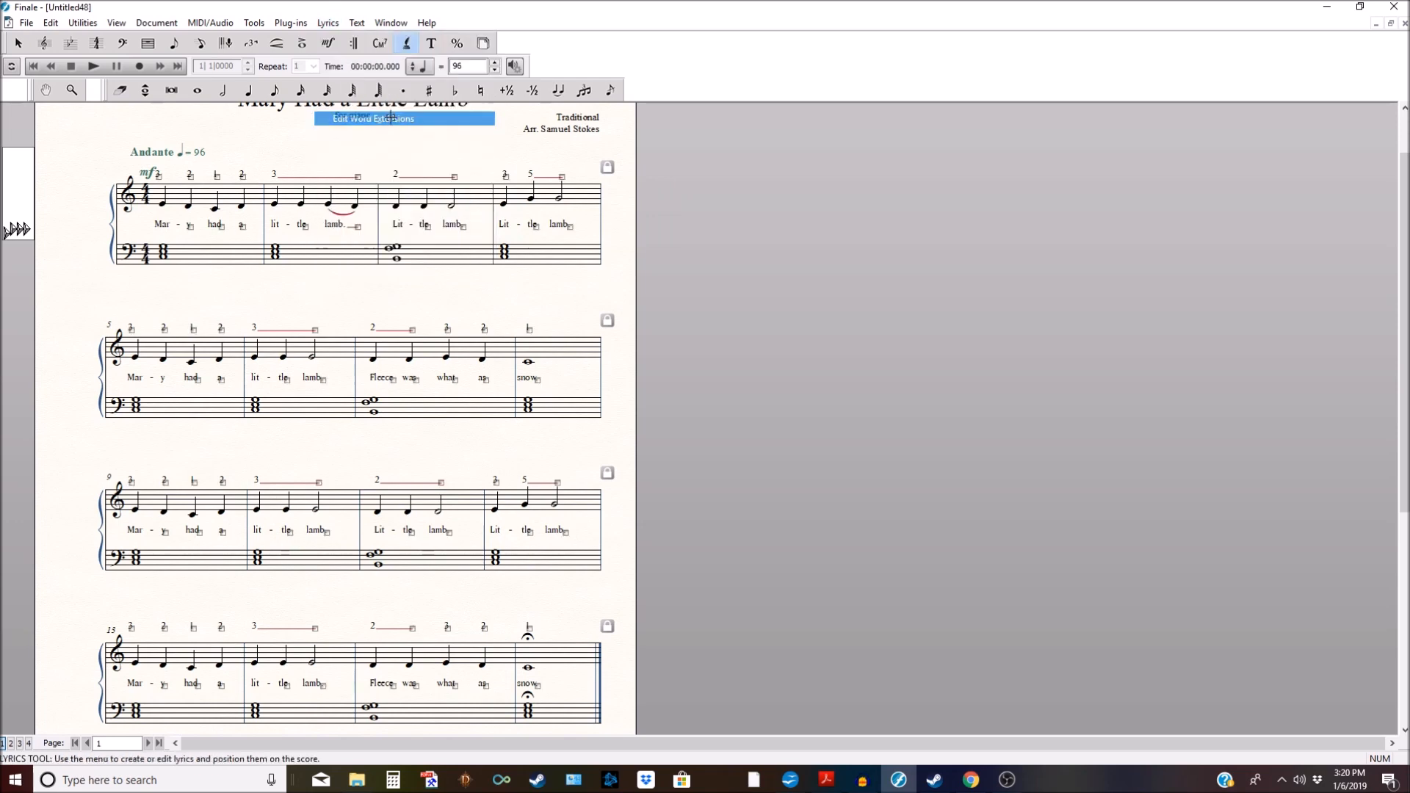
left_click(358, 177)
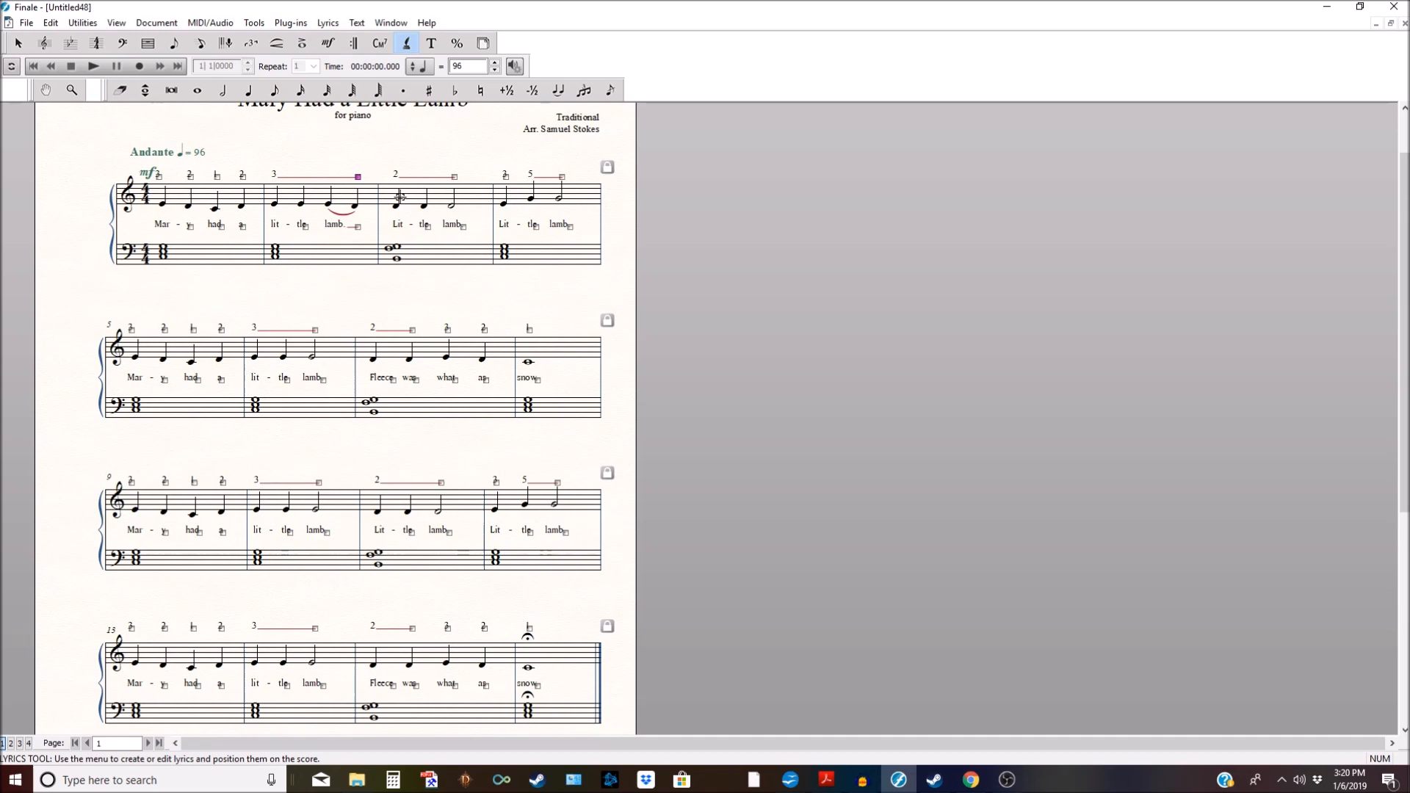
key("Delete")
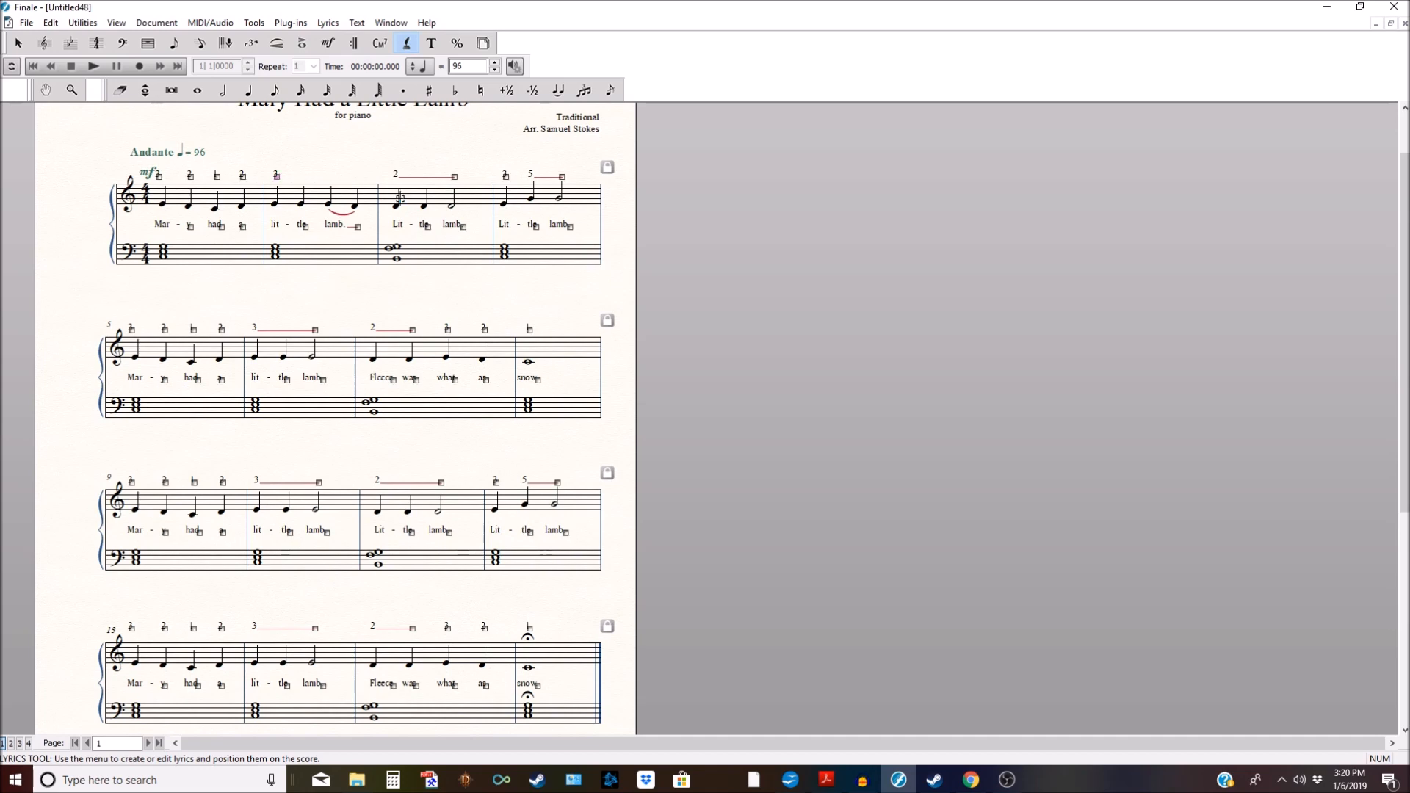
left_click(454, 176)
key("Delete")
left_click(505, 176)
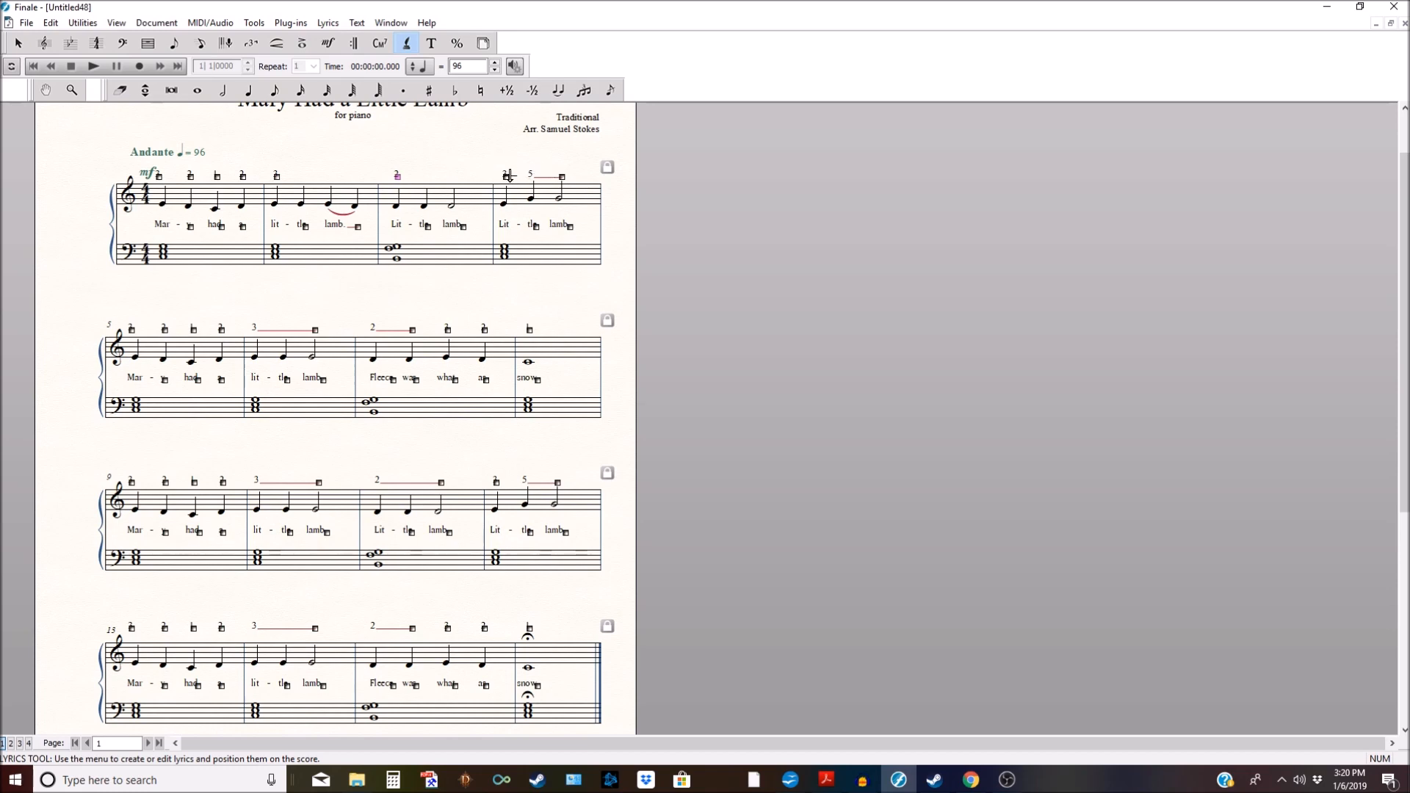
left_click(533, 176)
key("Delete")
Step: Delete the extension lines after the fingering numbers in system 2
scroll(423, 272, "down", 1)
left_click(315, 276)
key("Delete")
left_click_drag(396, 267, 555, 292)
key("Delete")
left_click(449, 276)
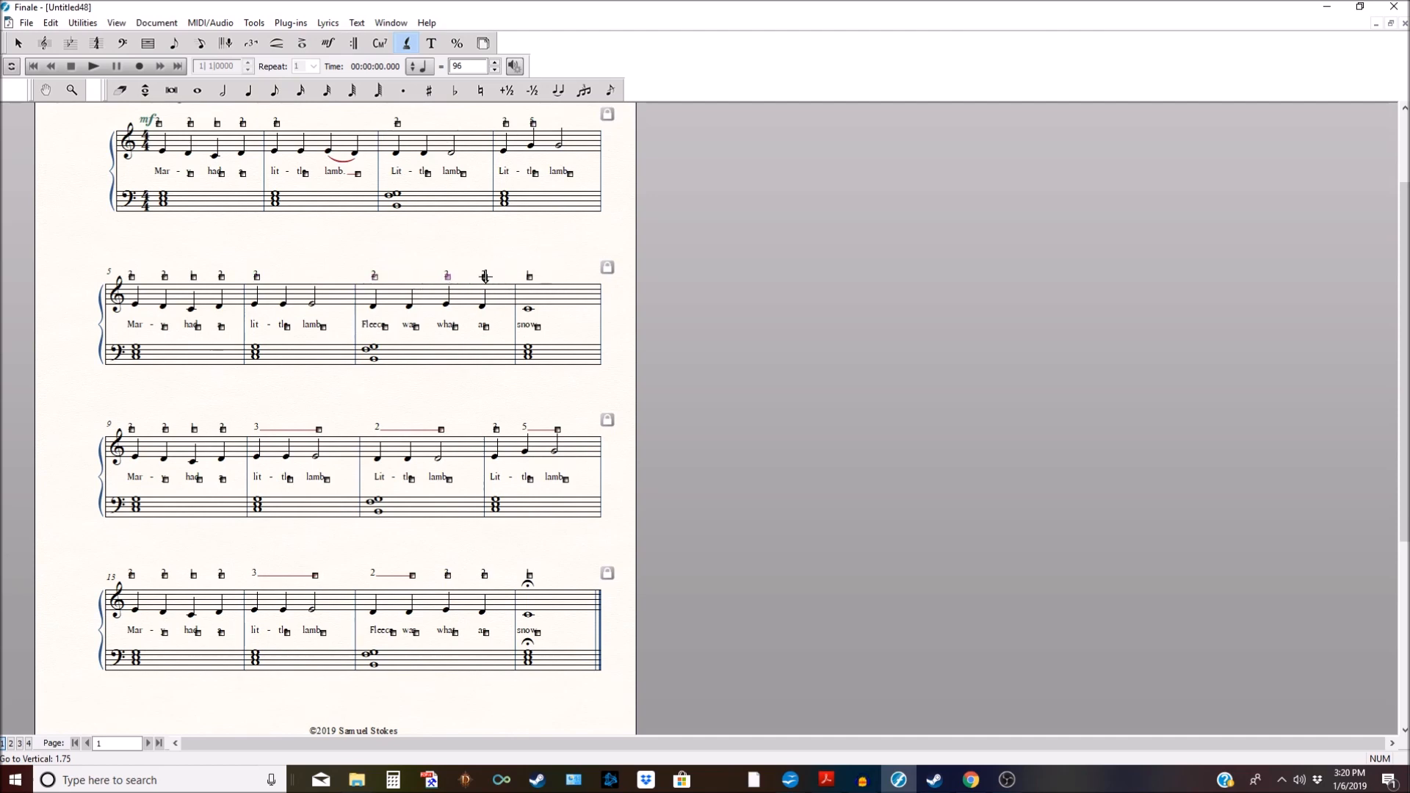
Step: Delete system 3's extension lines after fingerings 3, 2 and 5
scroll(404, 367, "down", 1)
left_click_drag(309, 376, 551, 402)
key("Delete")
left_click(443, 394)
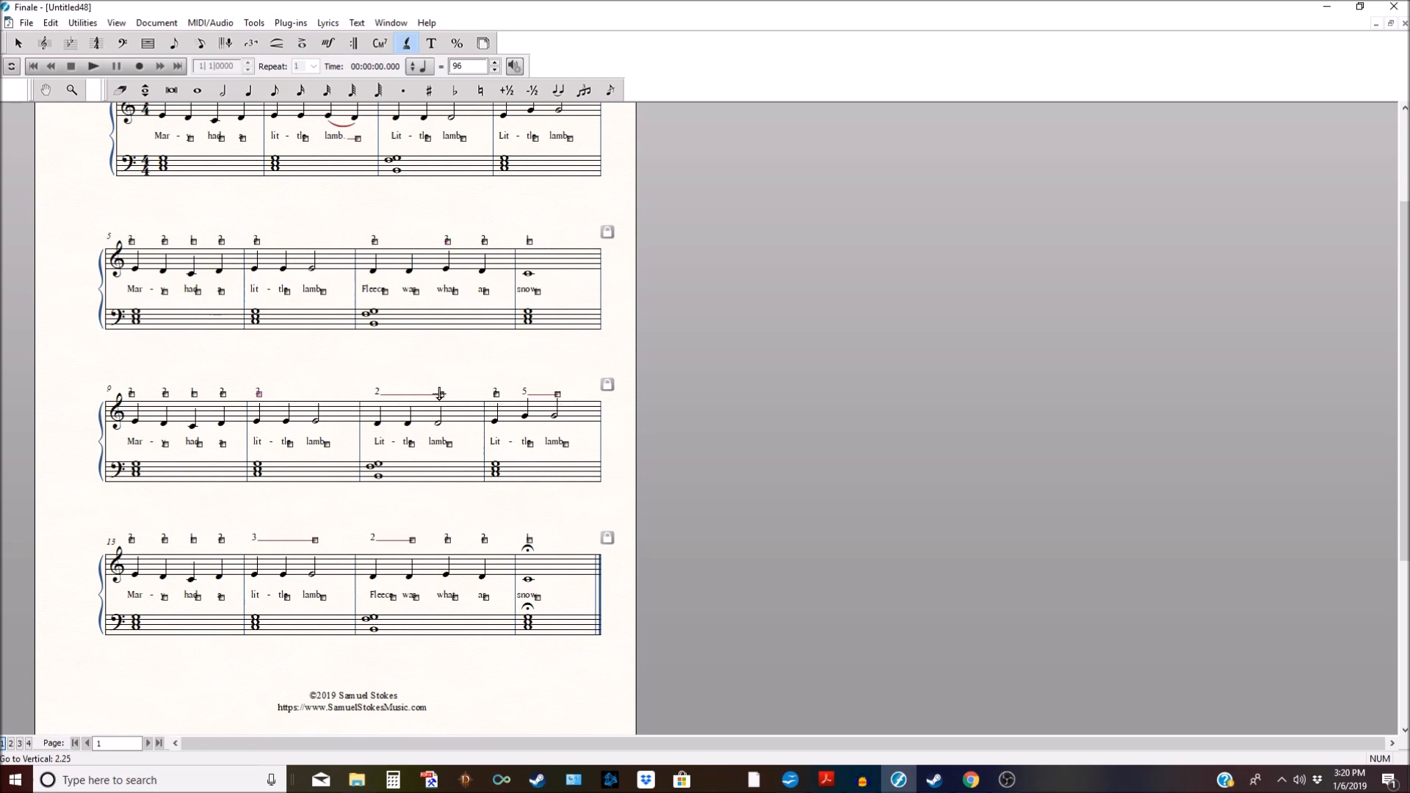
key("Delete")
left_click(558, 394)
key("Delete")
Step: Delete system 4's extension lines after fingerings 3 and 2, then return to the Selection tool
left_click(321, 538)
key("Delete")
left_click(412, 540)
key("Delete")
left_click(19, 42)
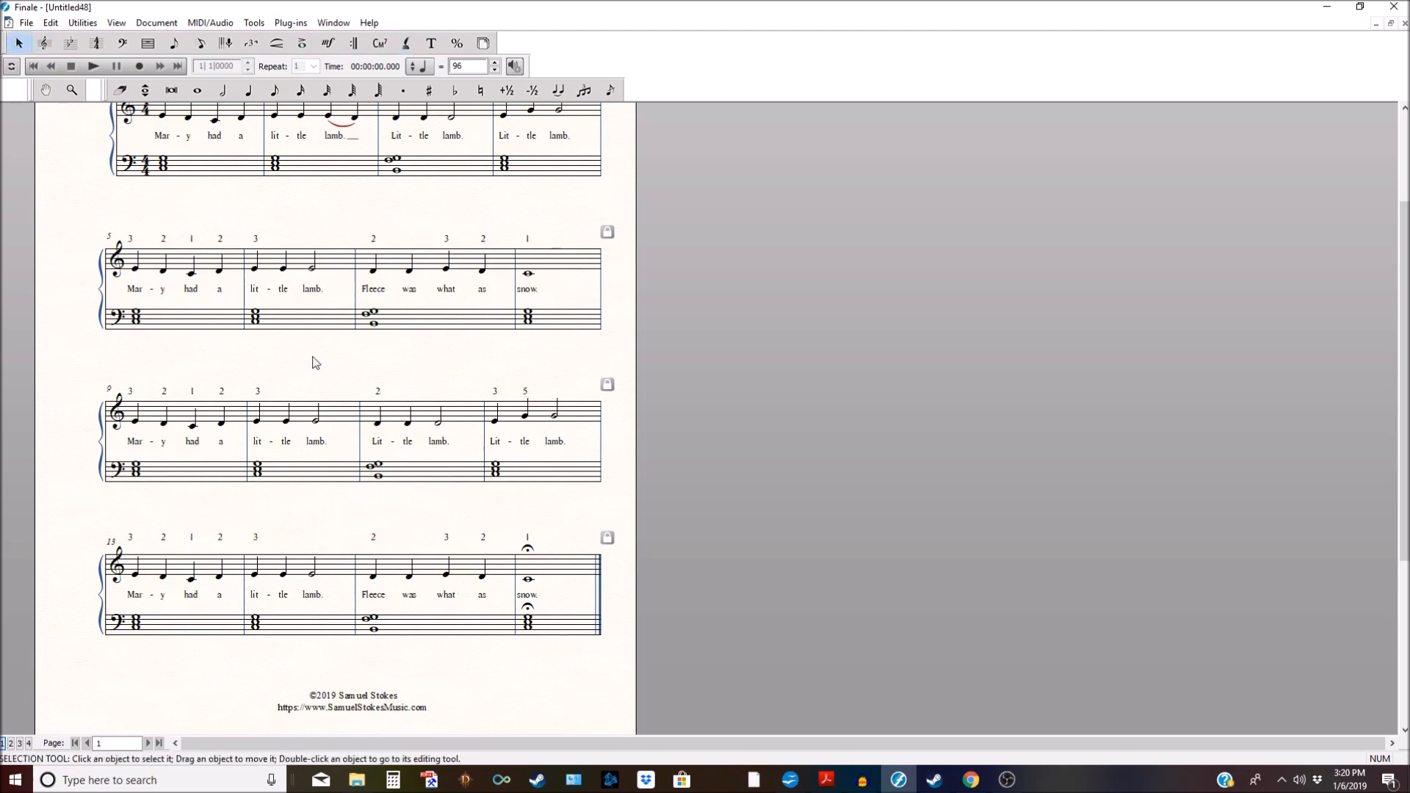
scroll(312, 362, "down", 3)
scroll(312, 361, "down", 1)
scroll(312, 362, "up", 5)
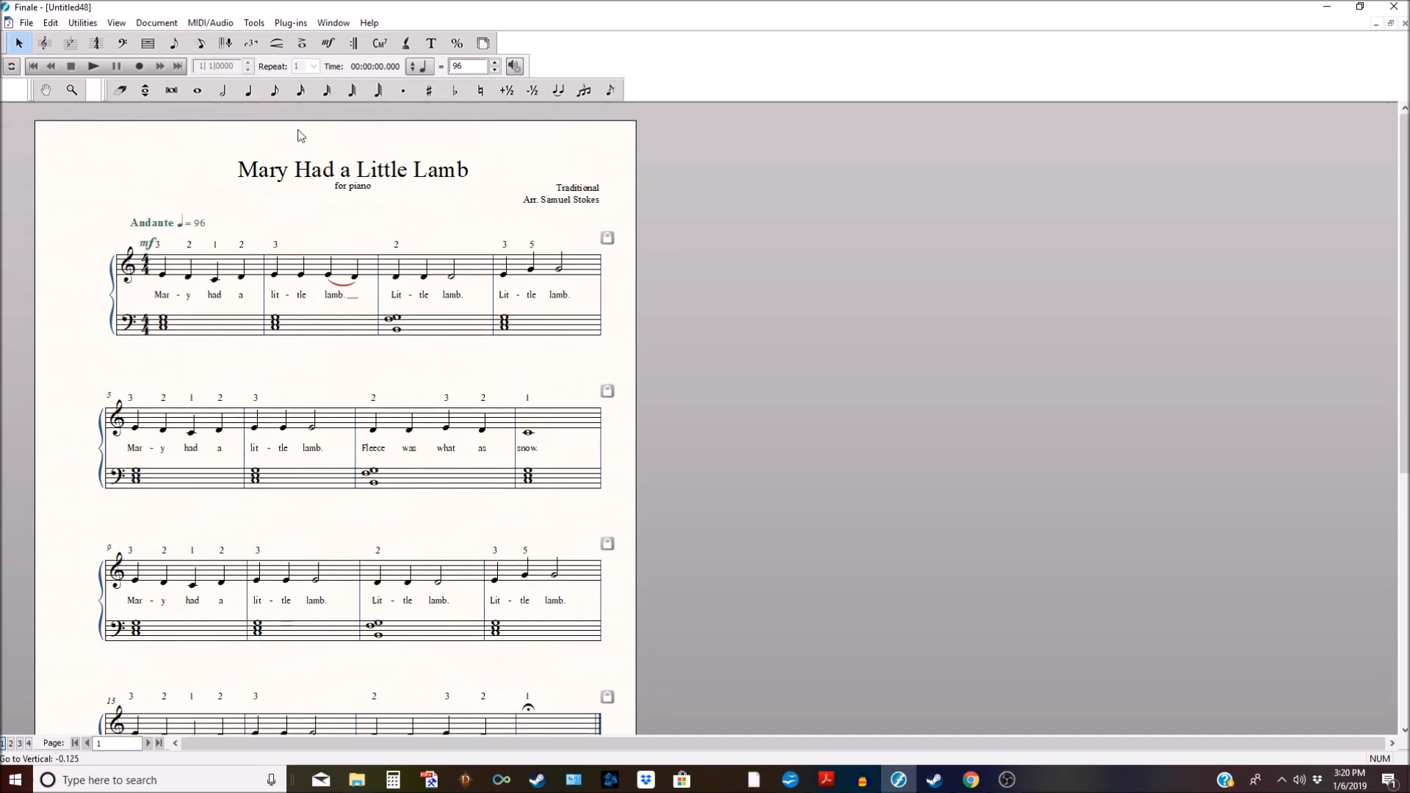
Step: Nudge the mf dynamic and the Andante ♩=96 tempo marking slightly left at the first system
left_click(328, 42)
left_click_drag(148, 244, 142, 246)
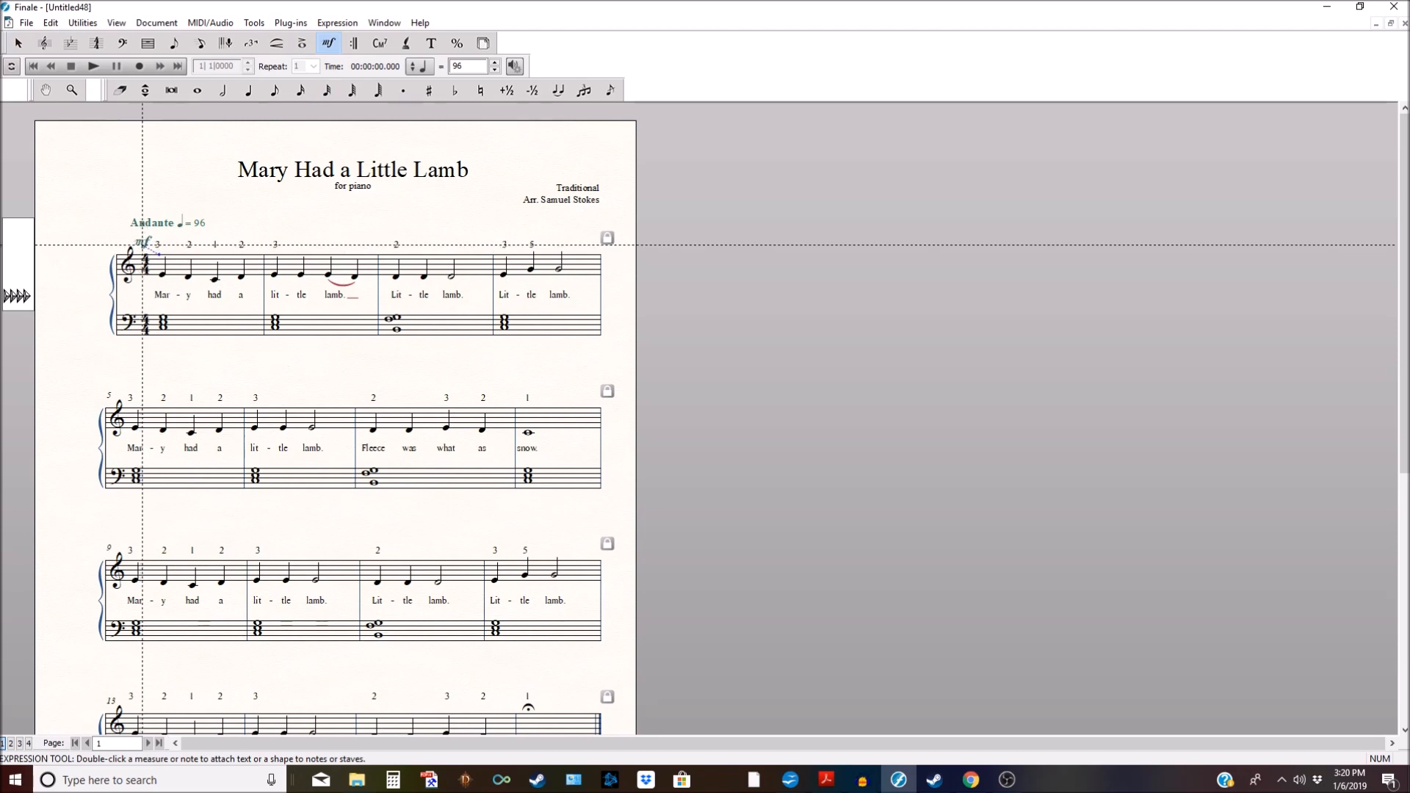
left_click_drag(143, 245, 123, 222)
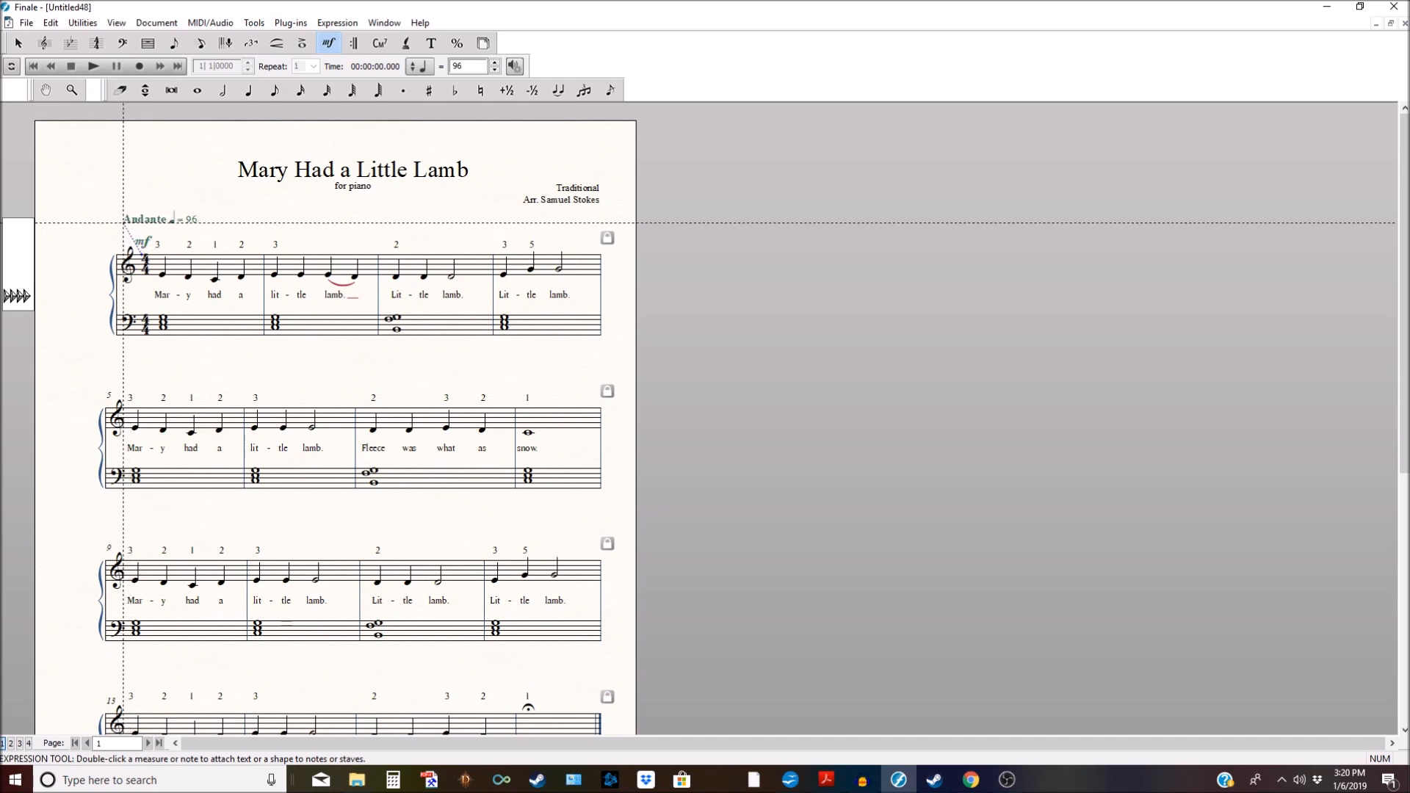
left_click_drag(123, 222, 122, 222)
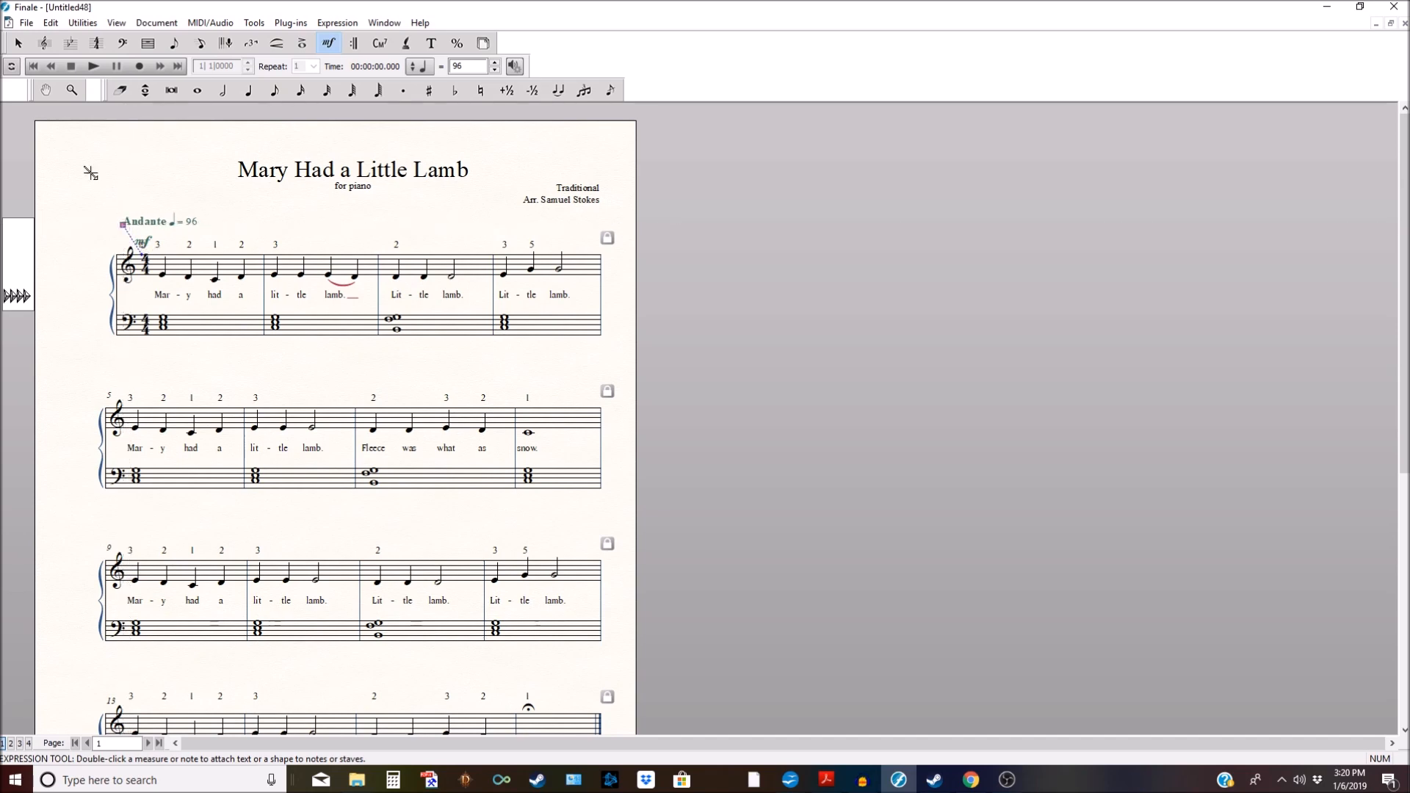
left_click(19, 43)
scroll(490, 503, "down", 1)
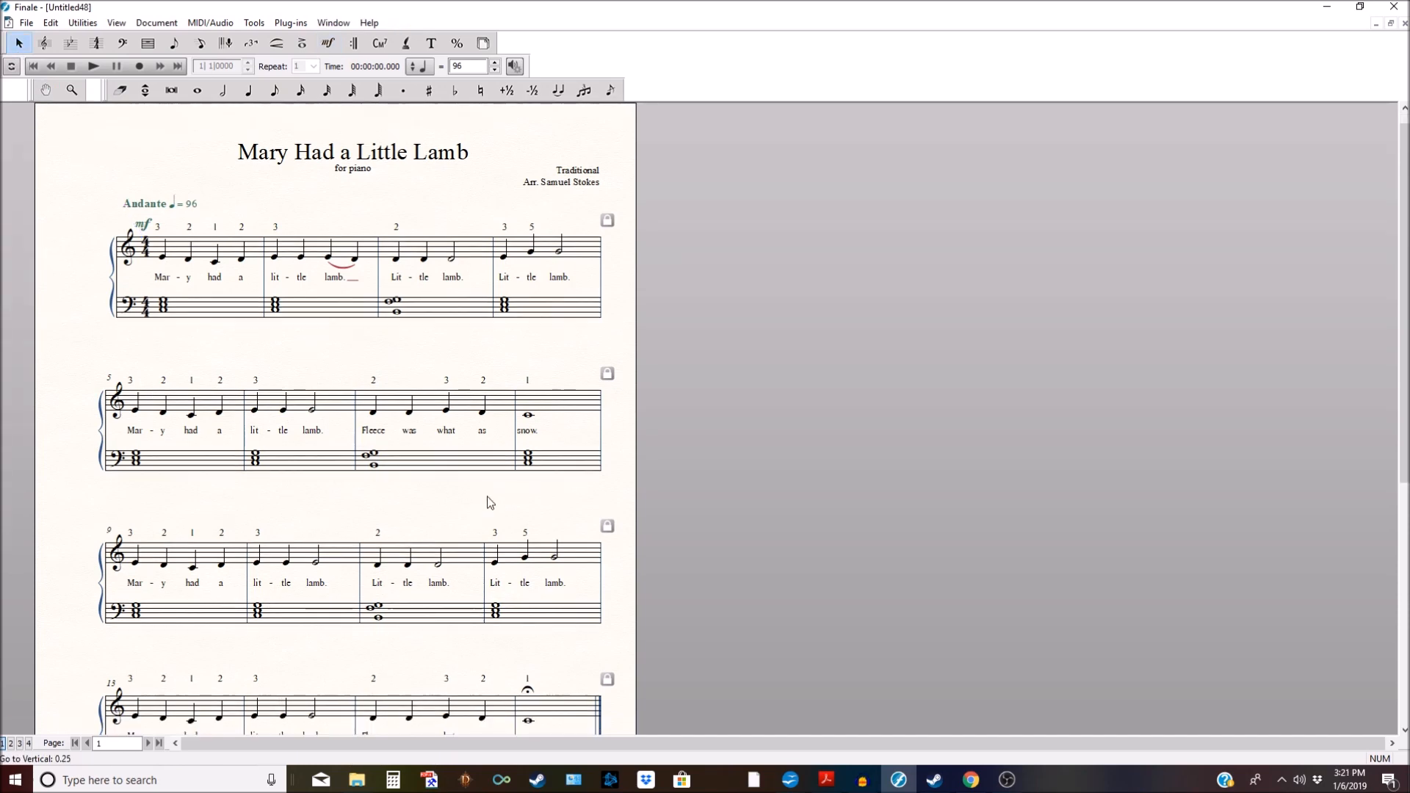
Step: Look over the whole score, then switch to the Lyrics tool so syllable handles show
scroll(491, 503, "down", 3)
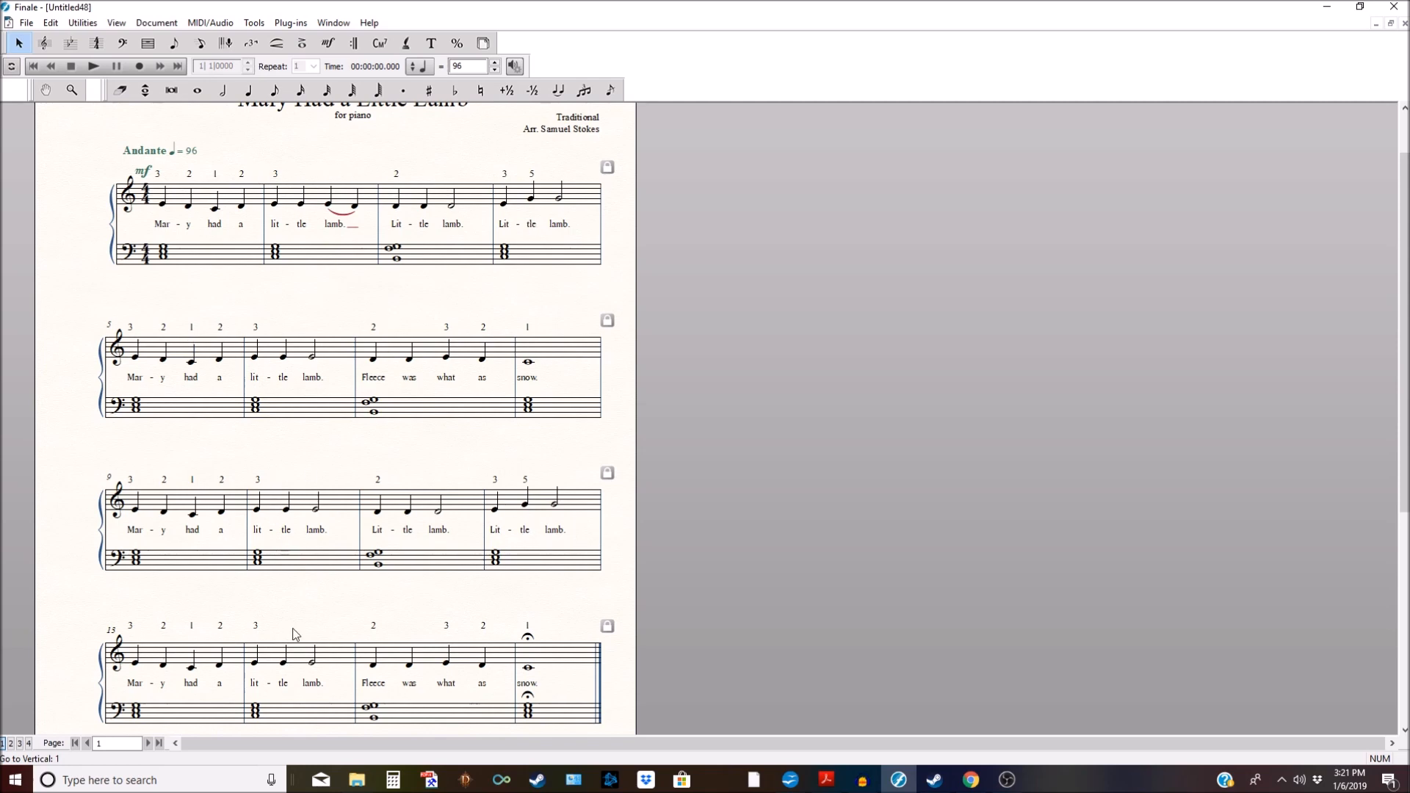
scroll(314, 523, "down", 3)
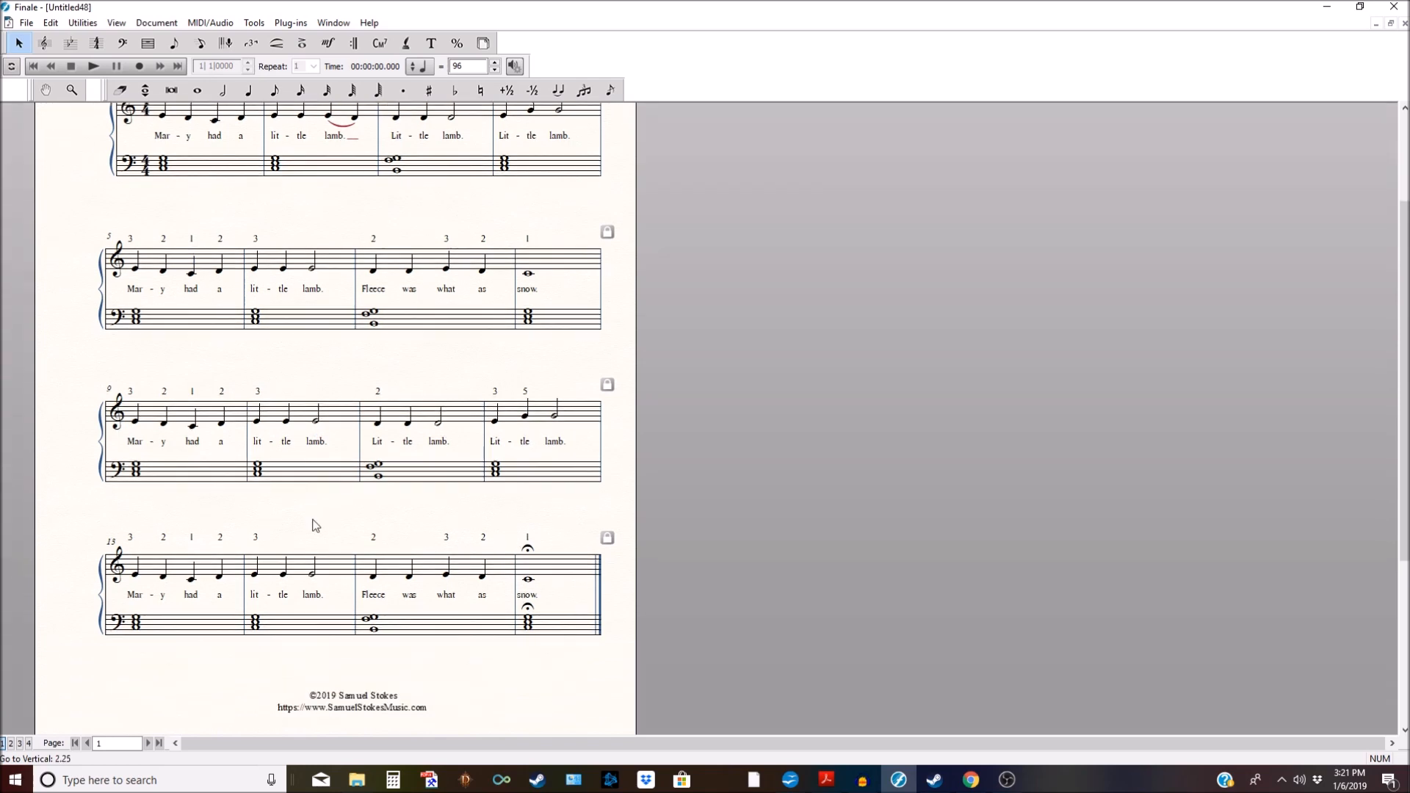
scroll(390, 518, "down", 4)
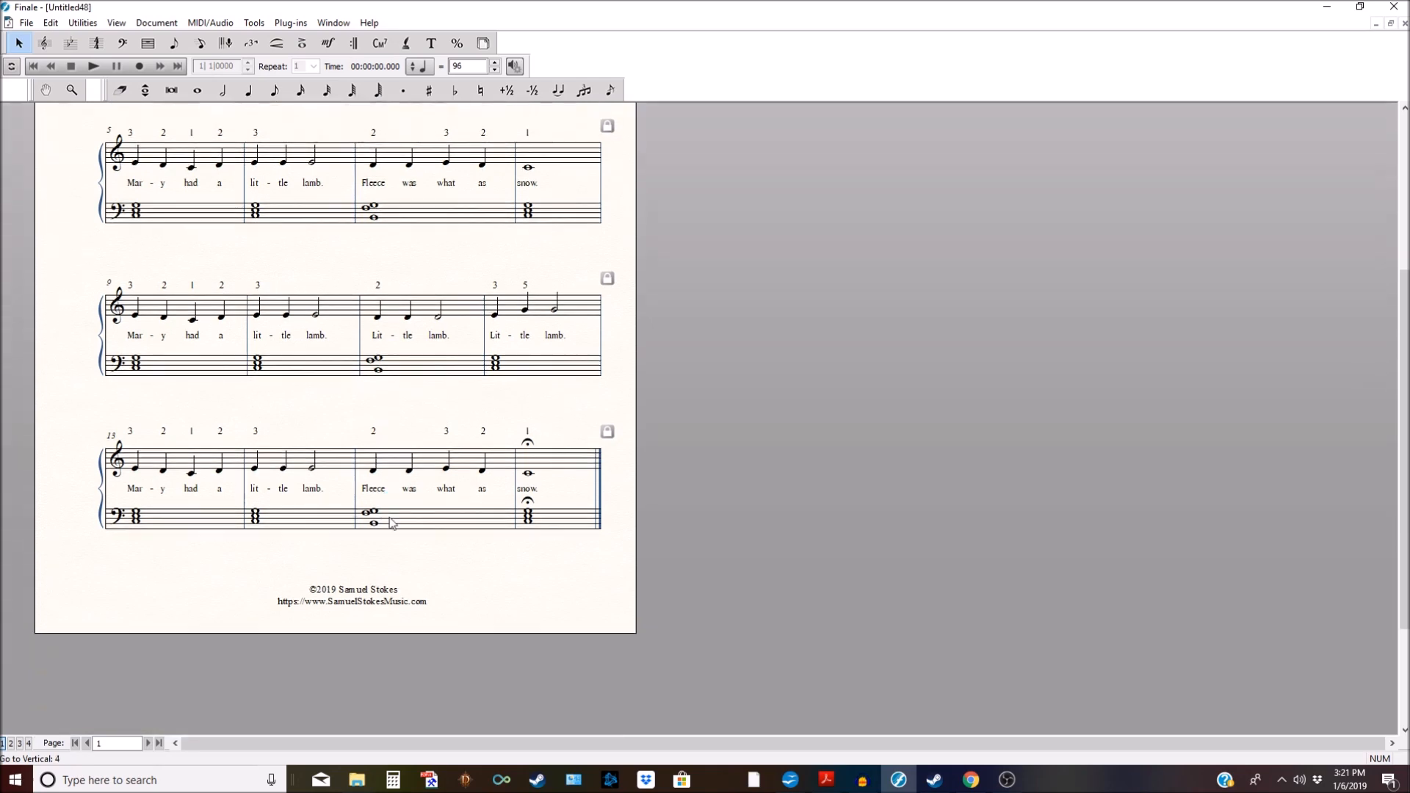
scroll(389, 519, "up", 8)
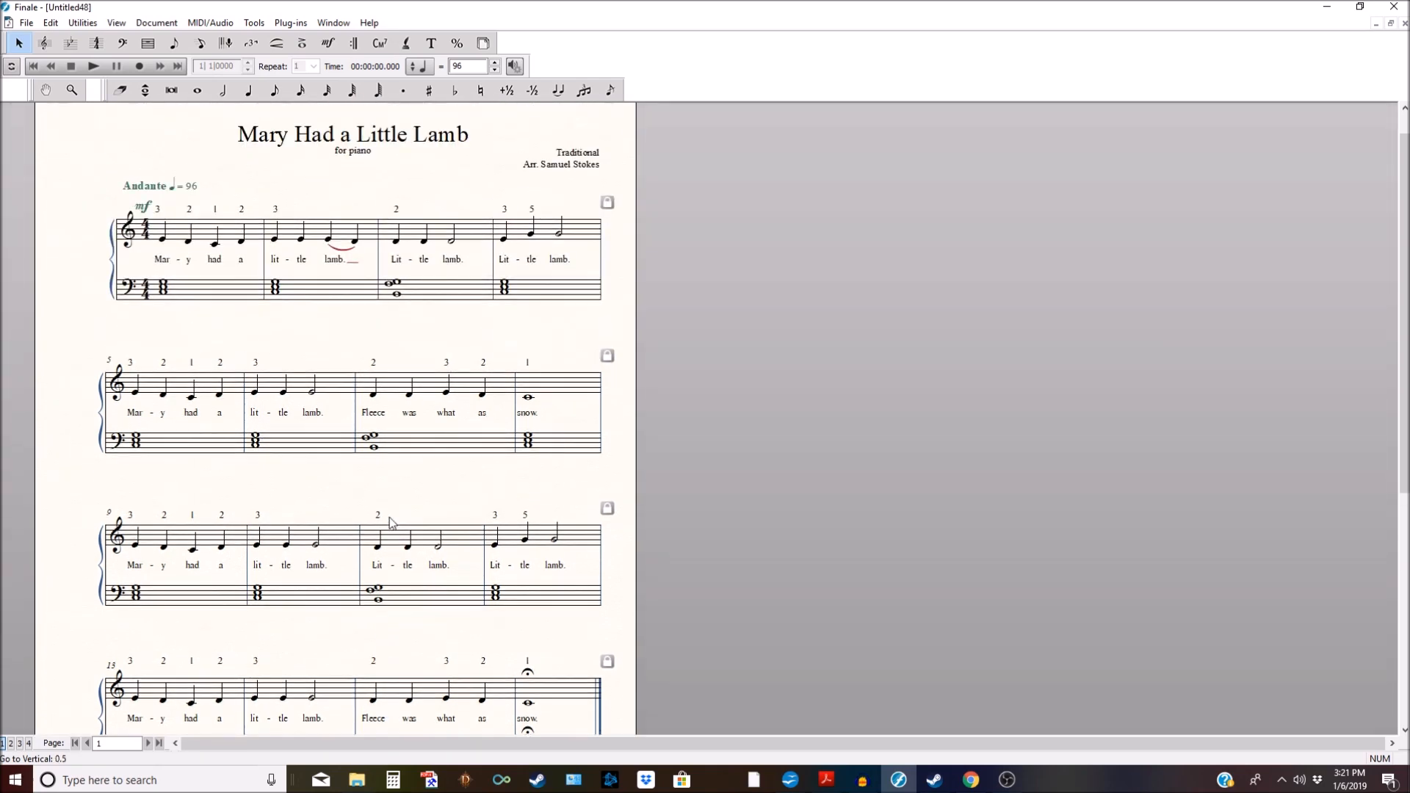
scroll(391, 523, "up", 1)
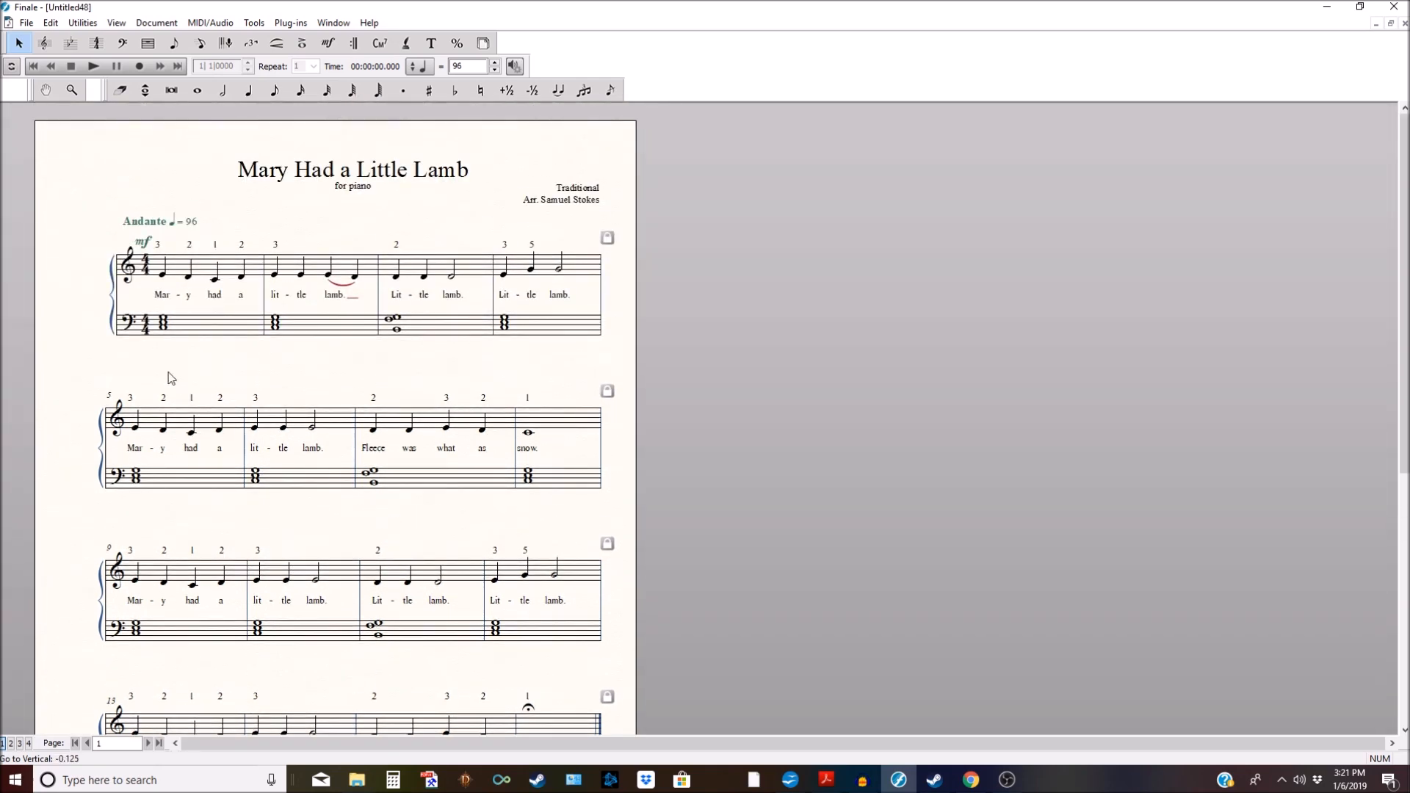
left_click(406, 43)
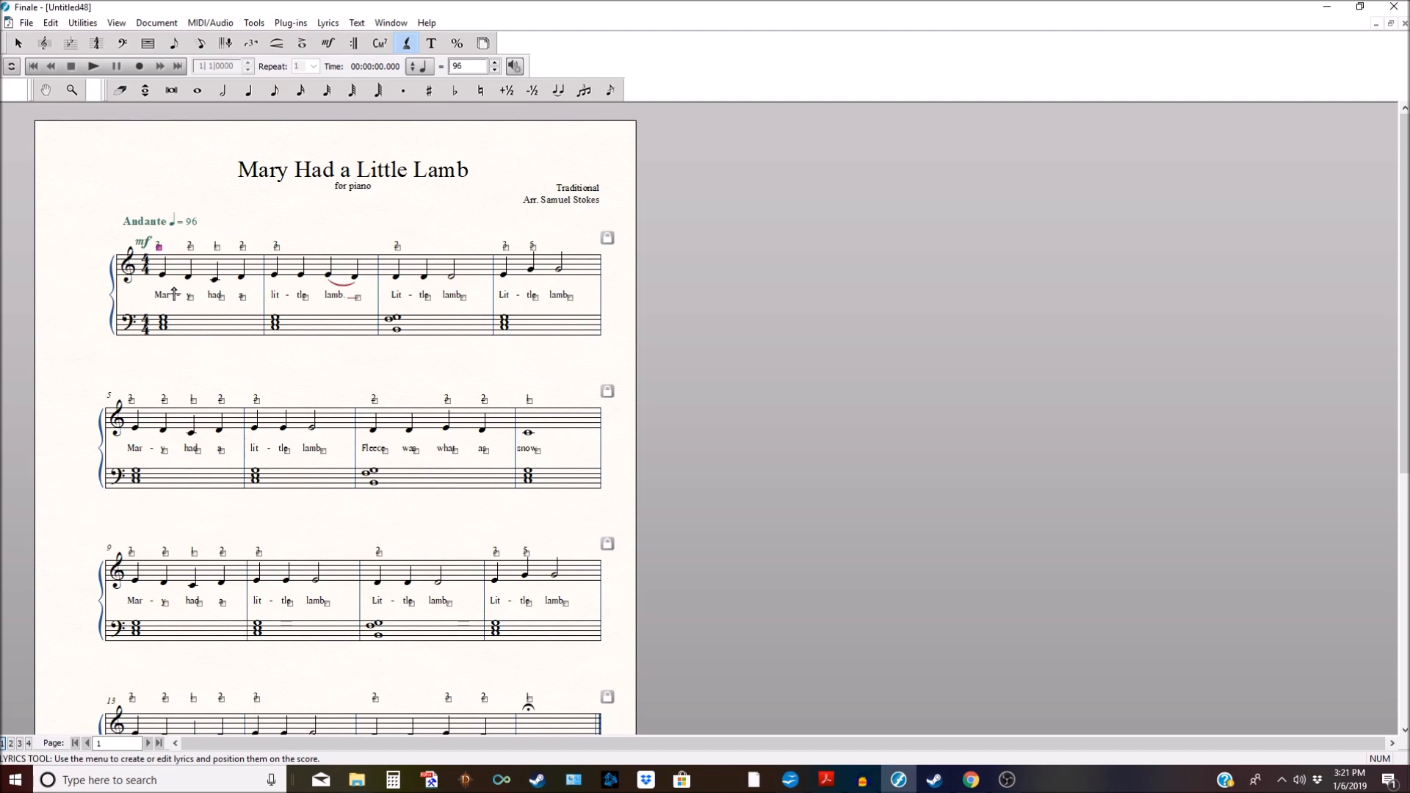
Step: Set Lyric Options first-syllable and start-of-system justification to Center, then apply and close
left_click(358, 23)
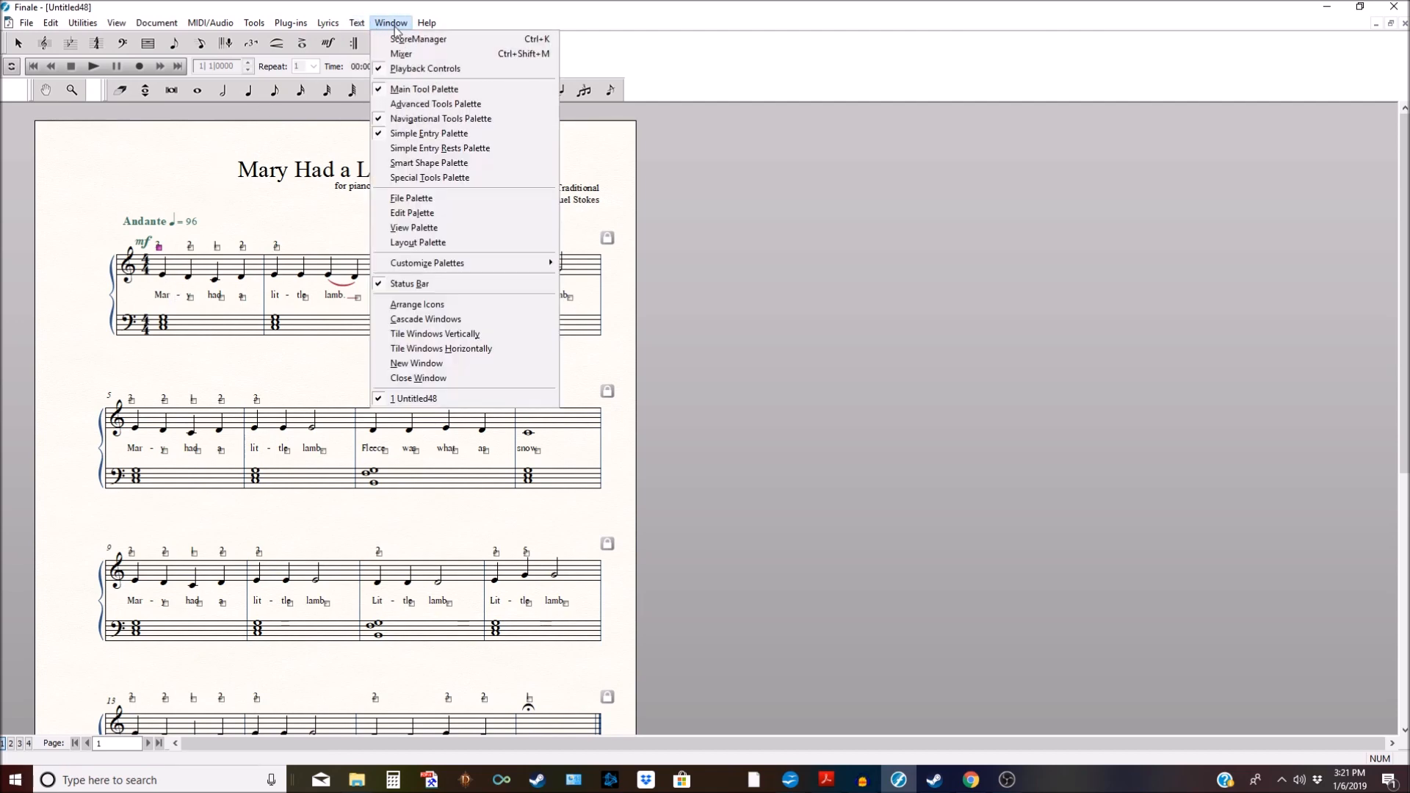
mouse_move(310, 31)
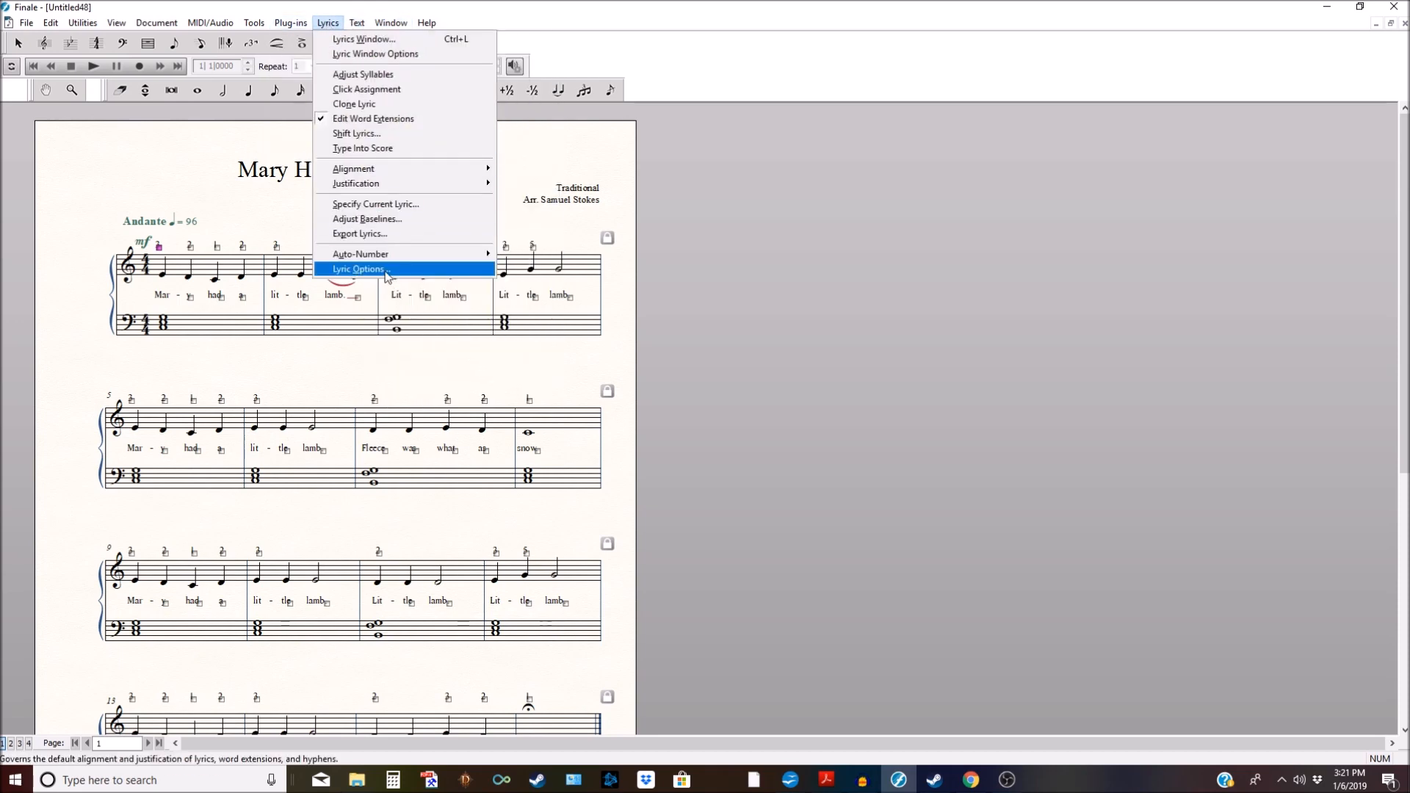
left_click(387, 270)
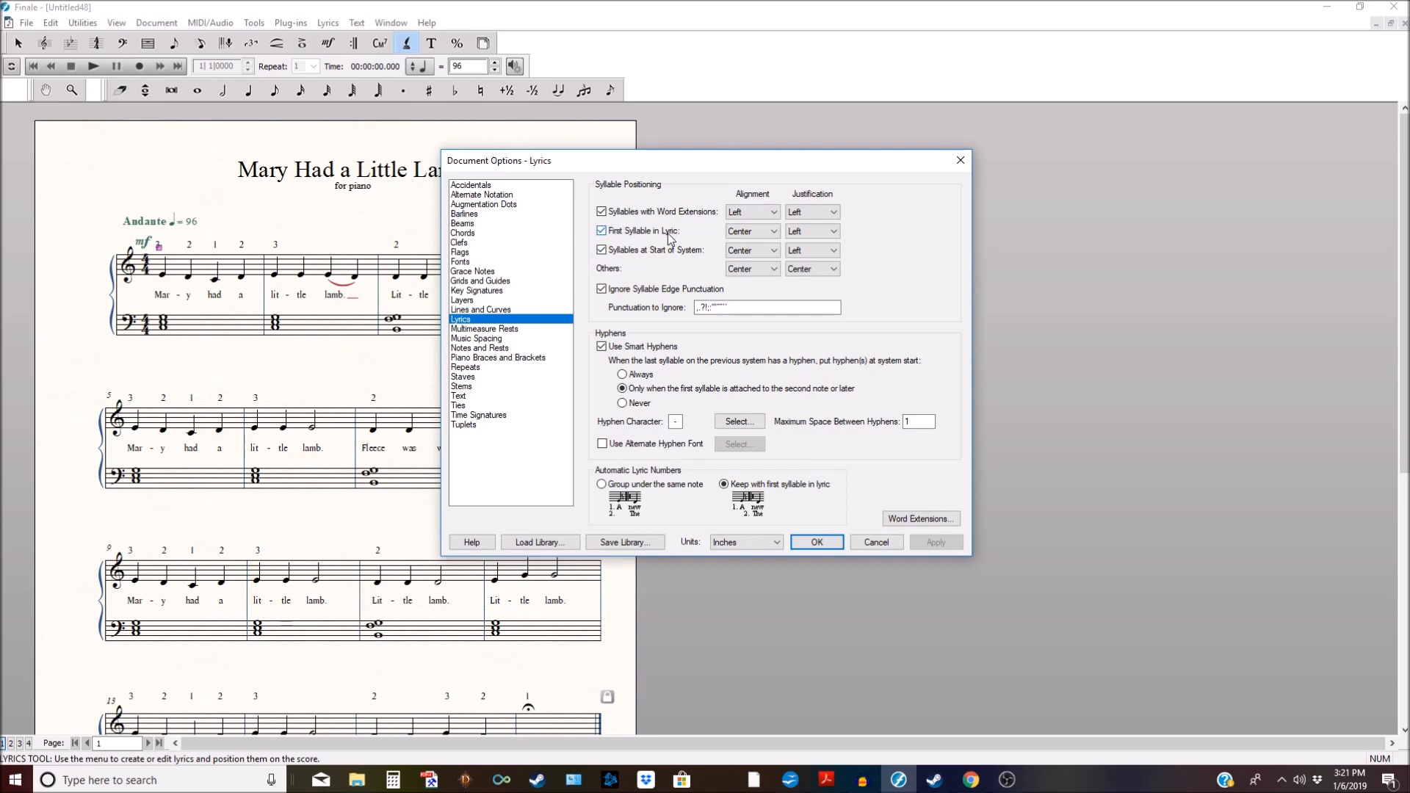
left_click(812, 232)
left_click(812, 254)
left_click(812, 250)
left_click(814, 274)
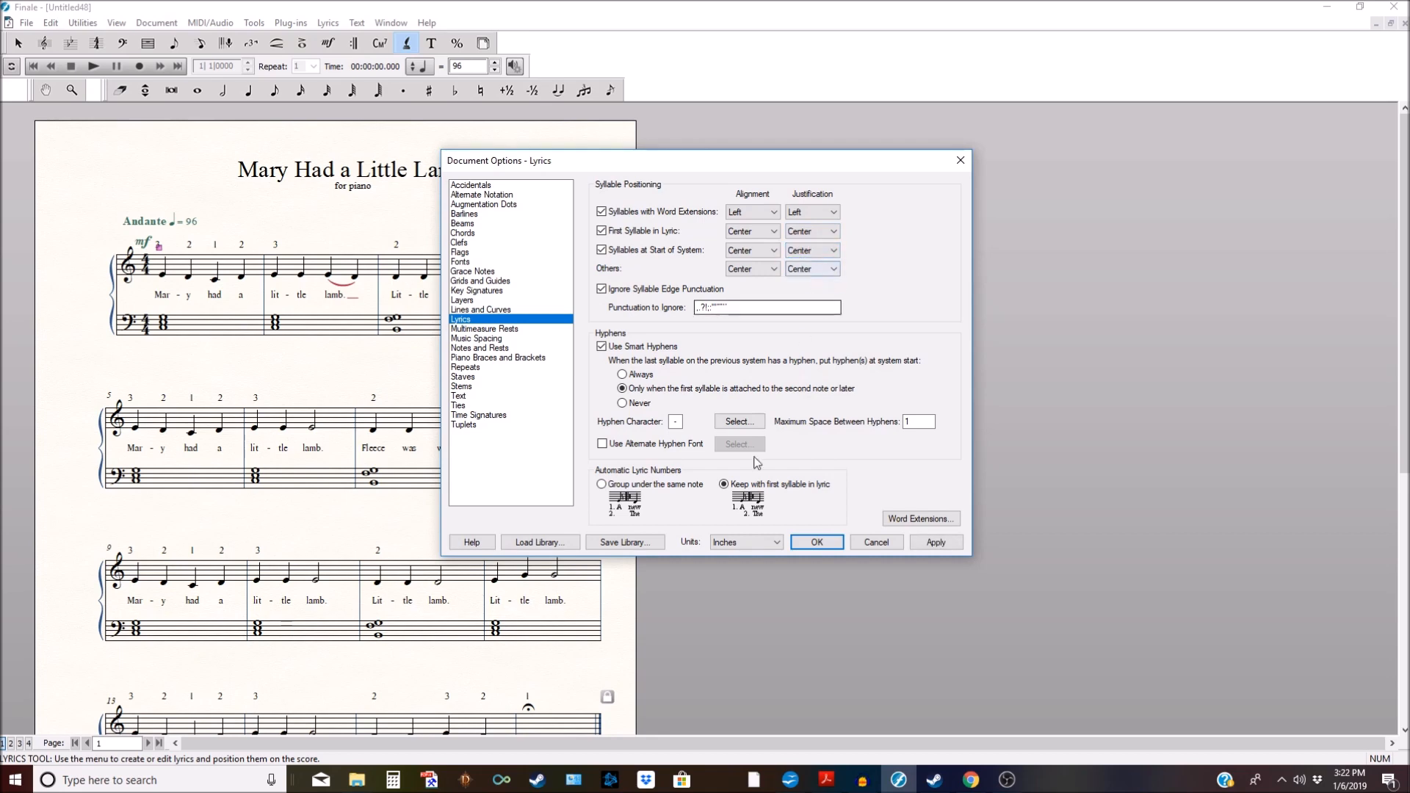
left_click(936, 542)
left_click(817, 542)
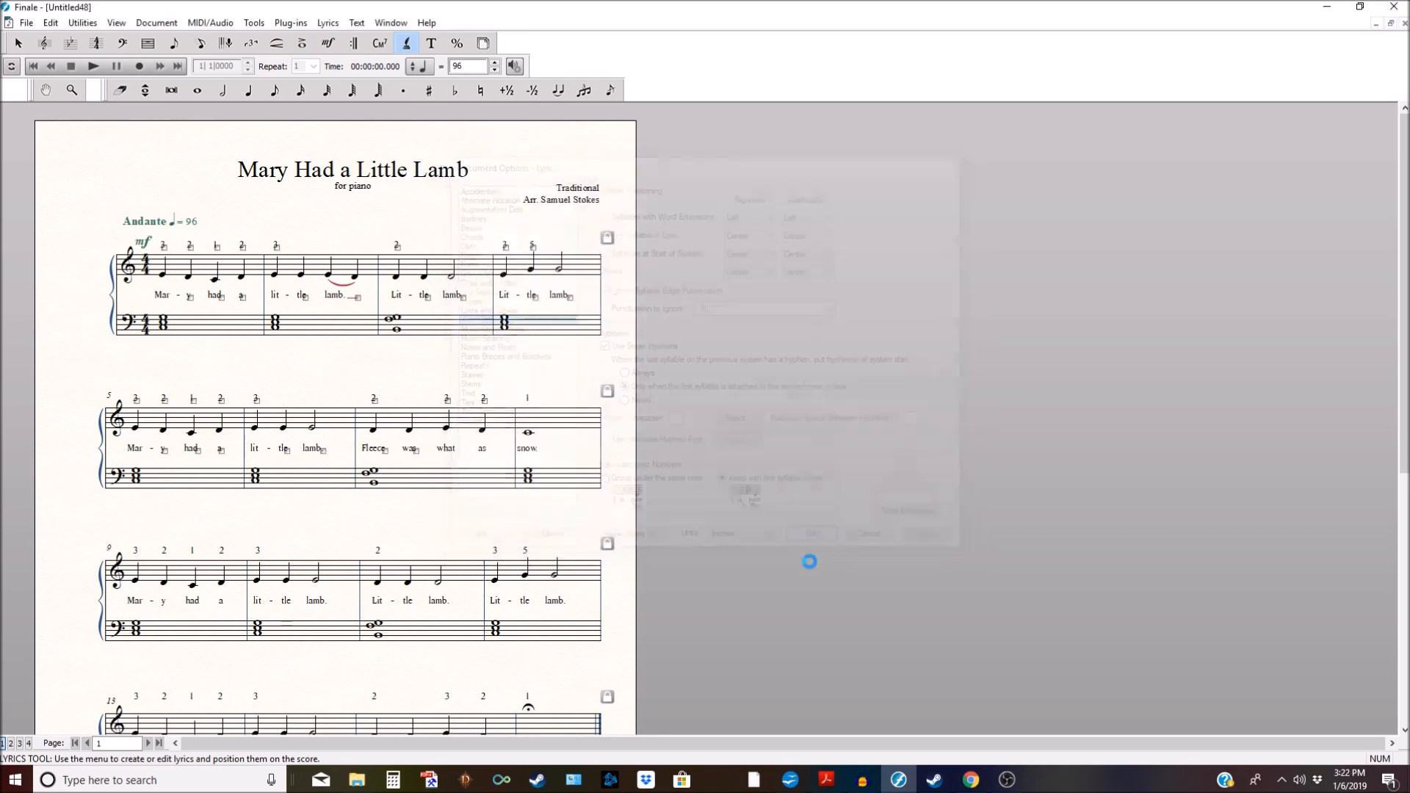
left_click(19, 43)
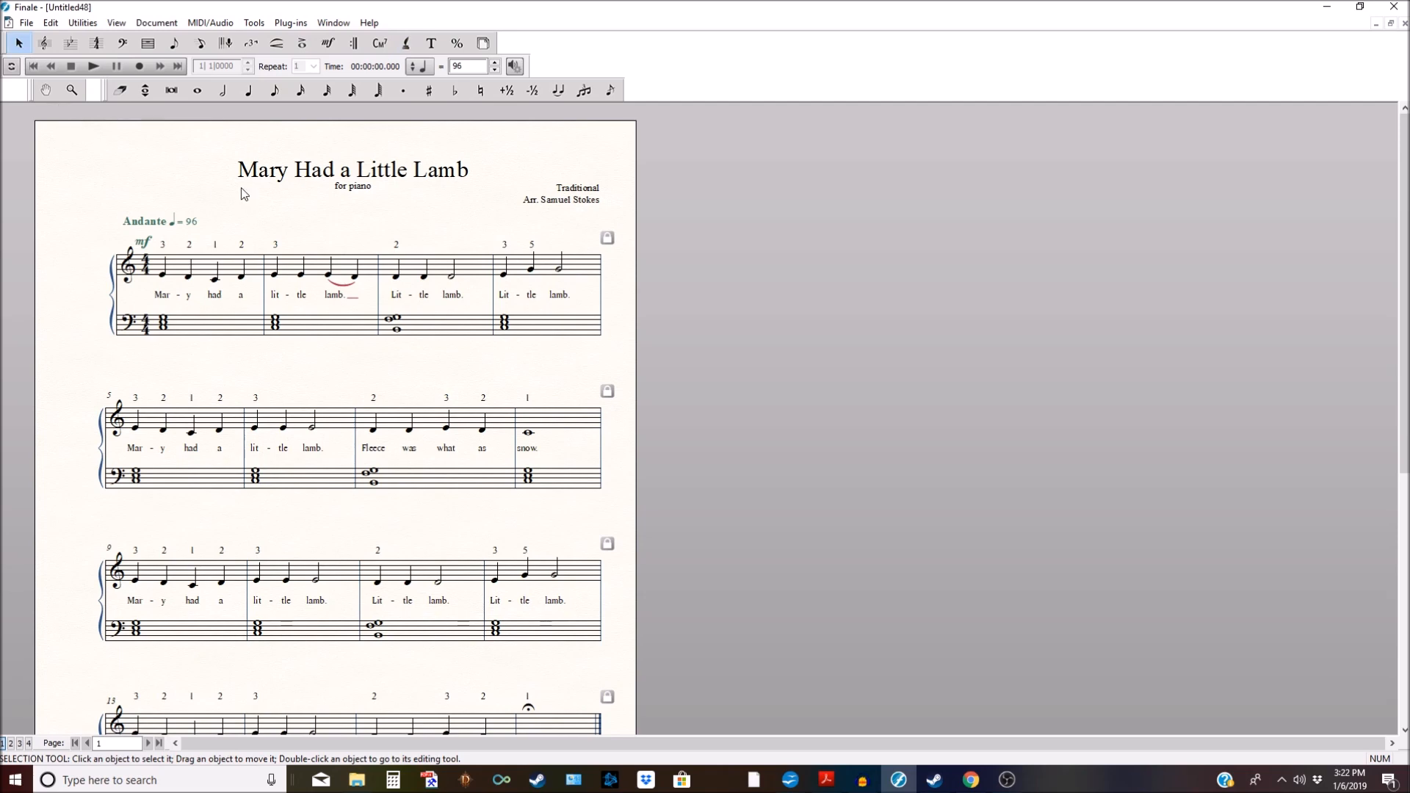
scroll(240, 188, "down", 3)
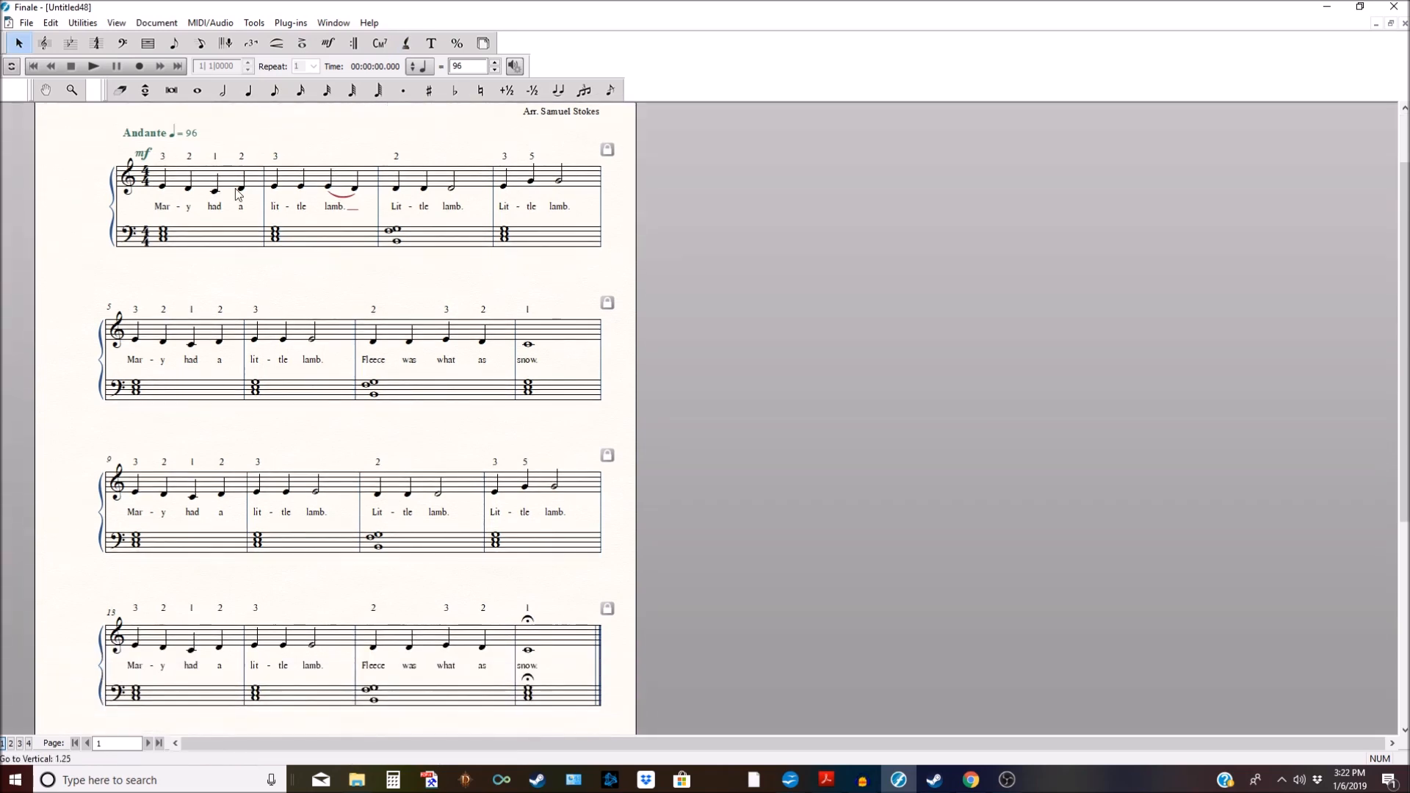
scroll(238, 193, "down", 1)
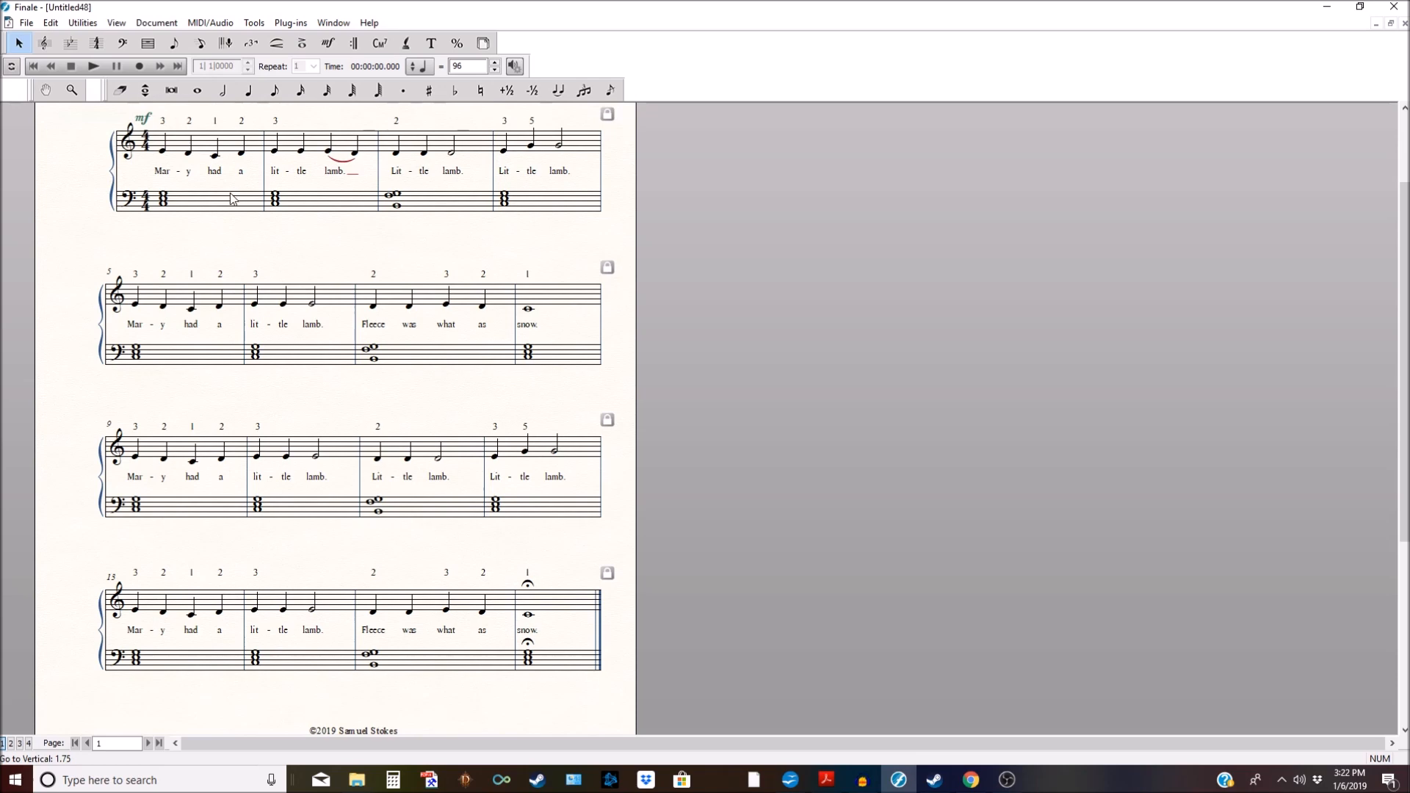
scroll(232, 200, "up", 4)
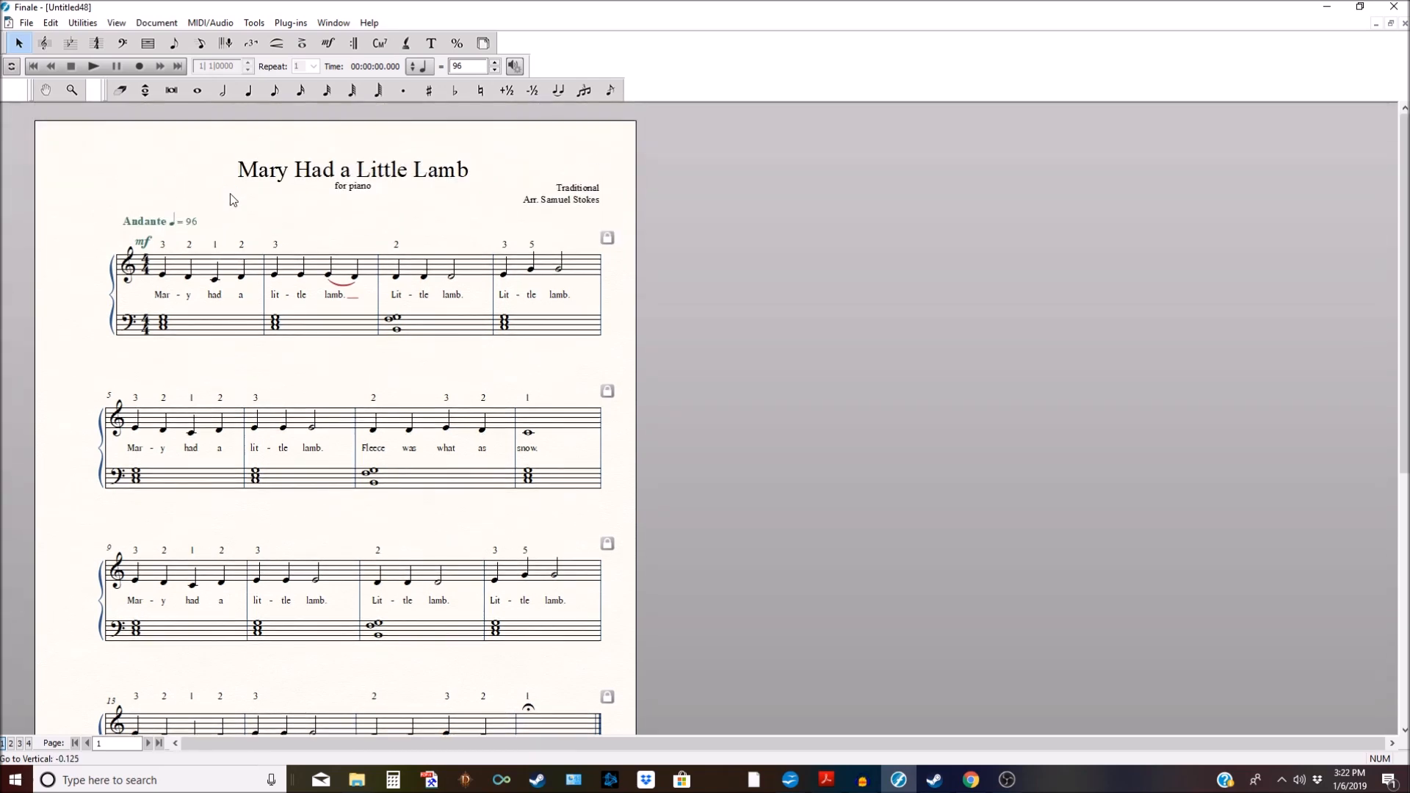
scroll(232, 199, "down", 3)
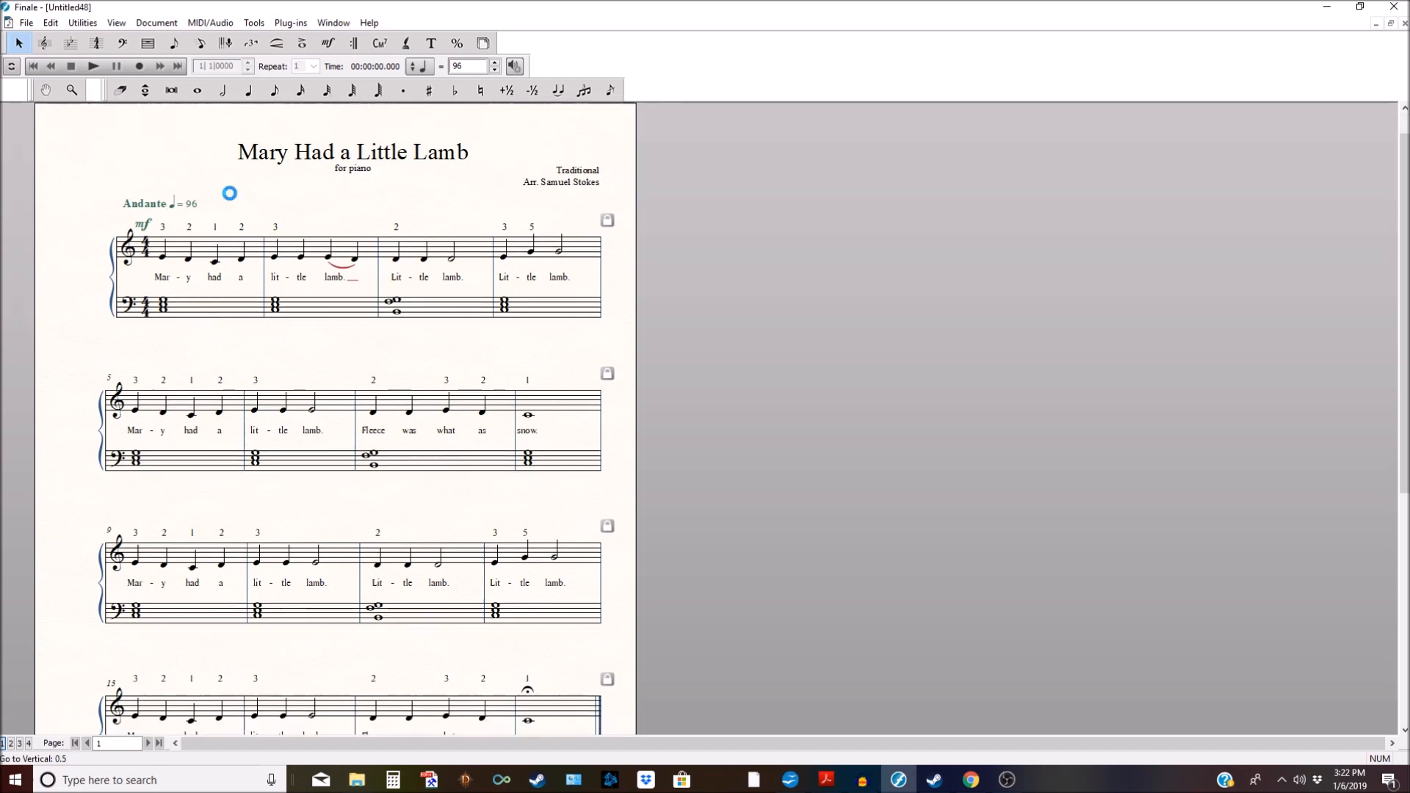
scroll(230, 196, "up", 3)
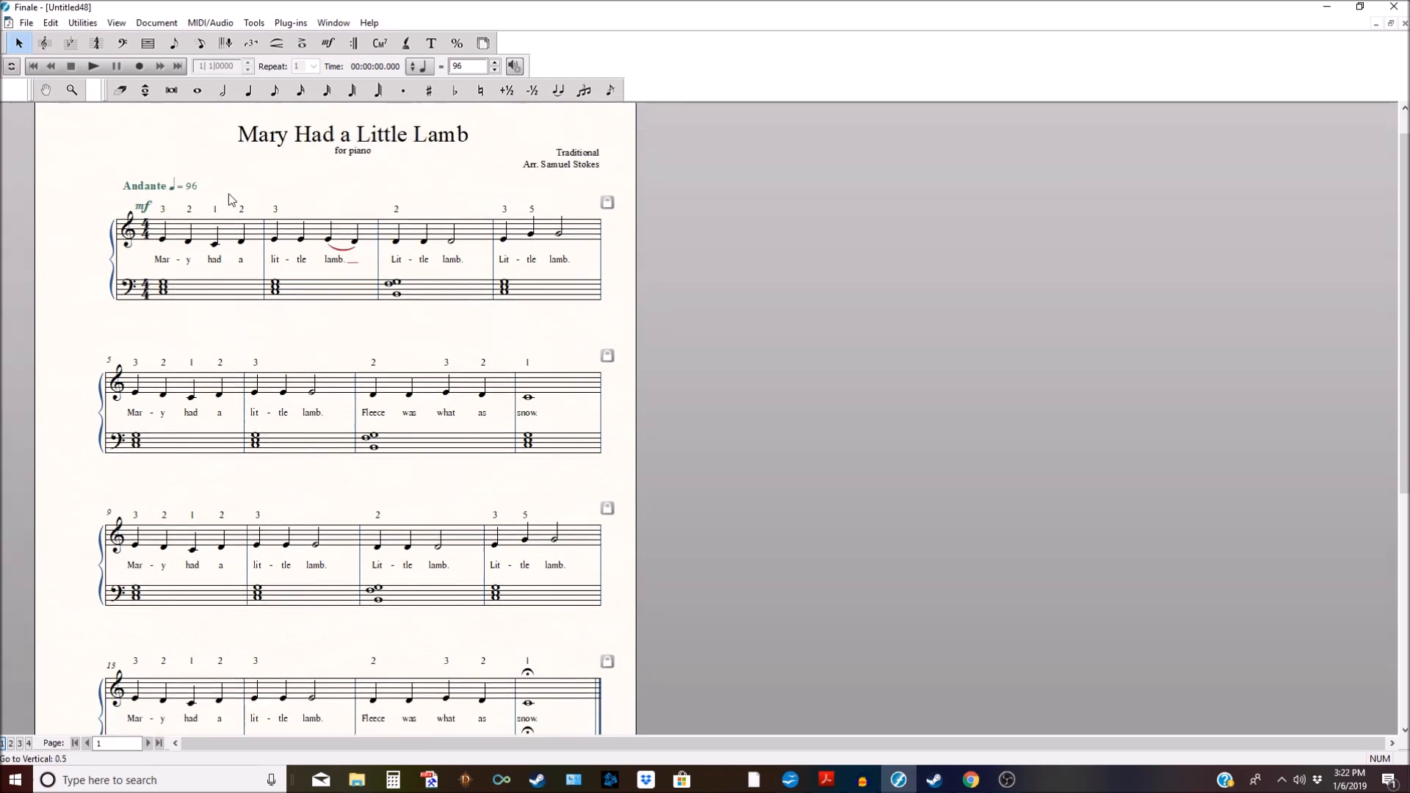
Step: Play the score from the start at ♩=96 through to measure 16
left_click(94, 67)
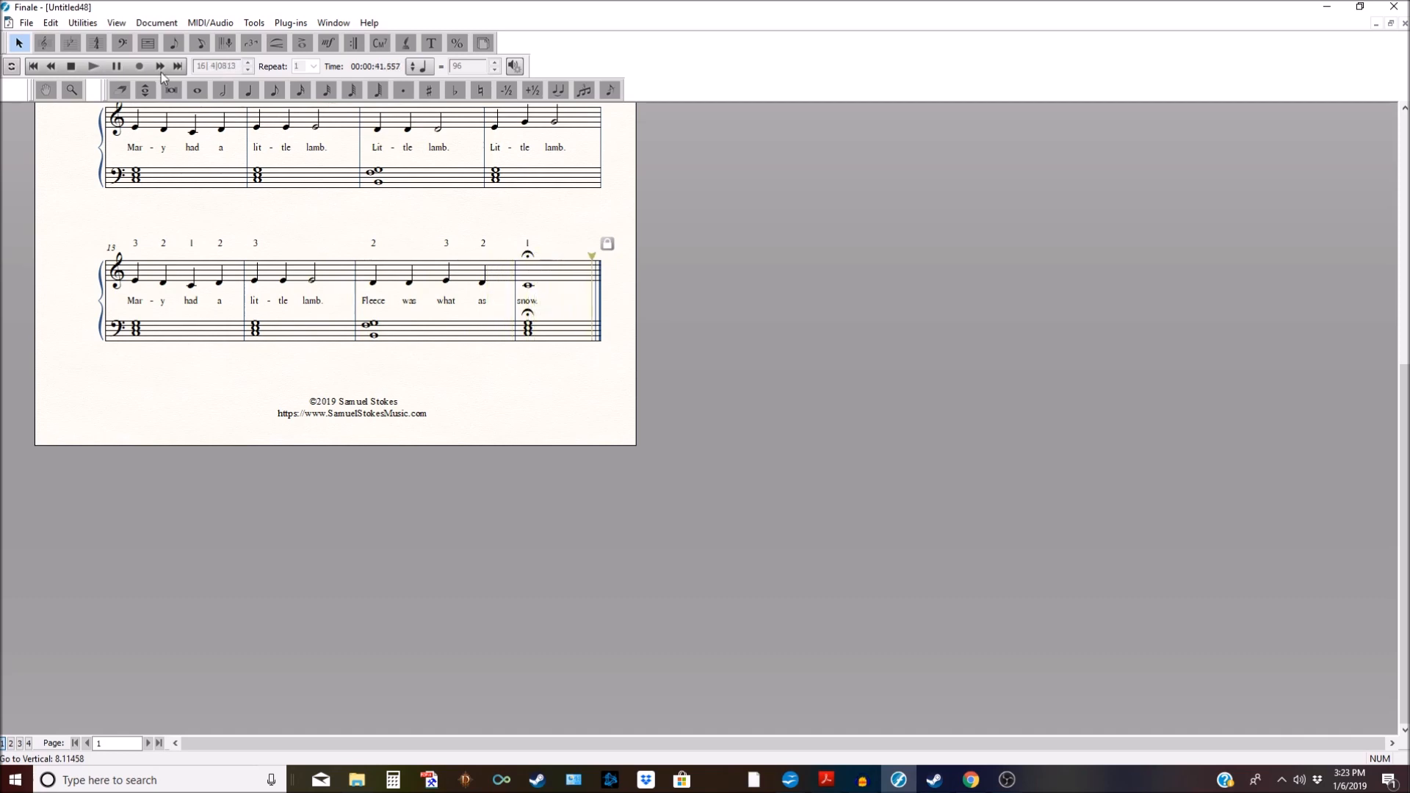
Step: Open the Lyrics Window to edit the full verse text
left_click(406, 44)
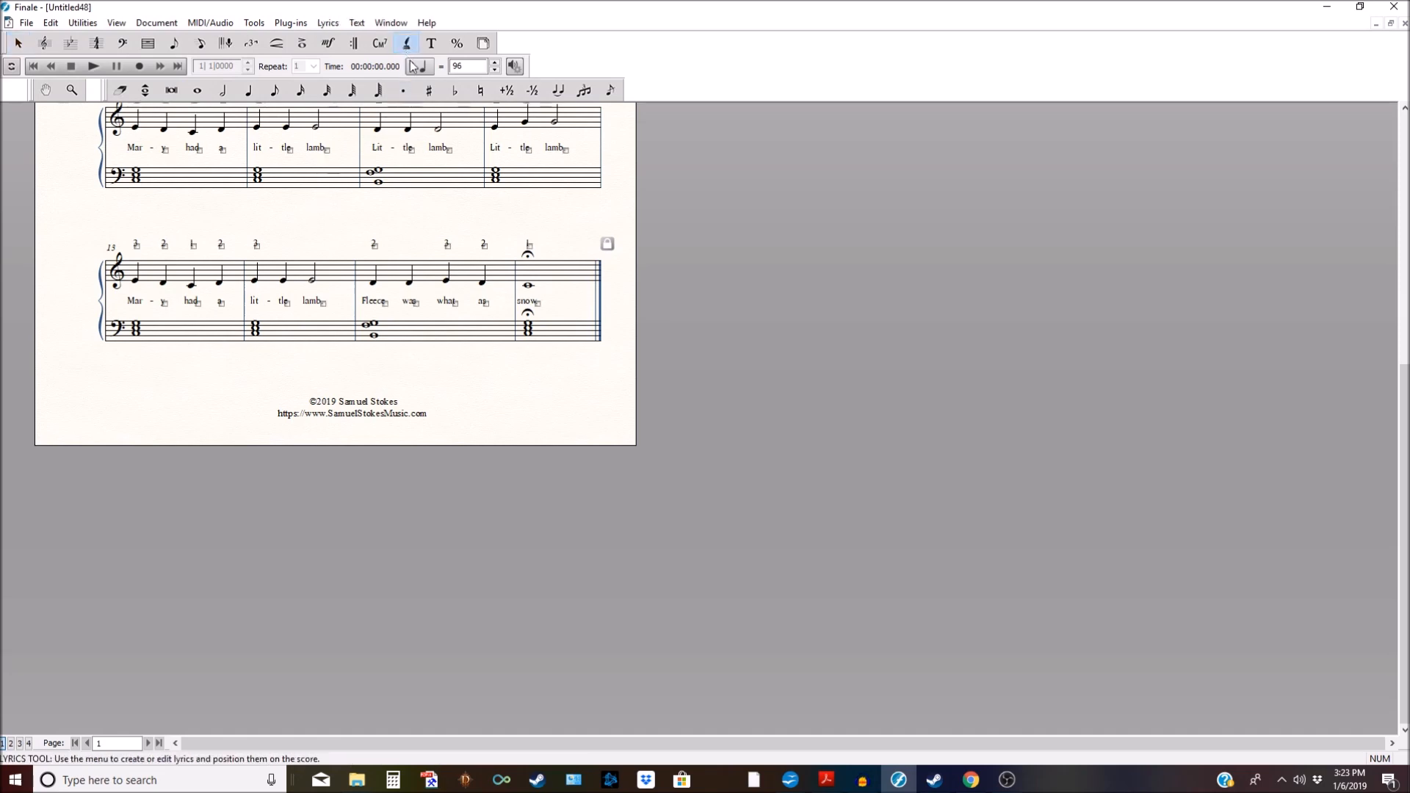
left_click(357, 22)
mouse_move(328, 22)
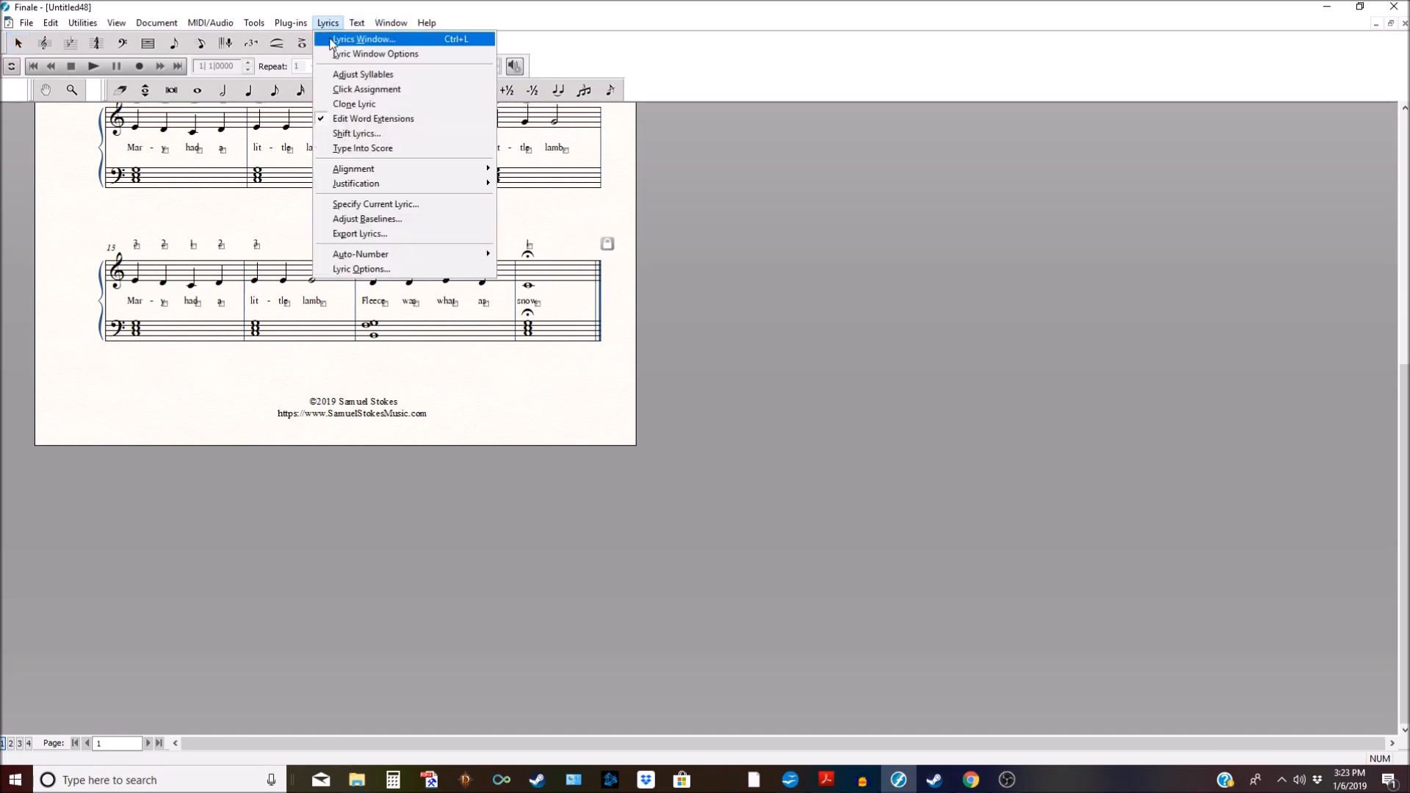
left_click(331, 40)
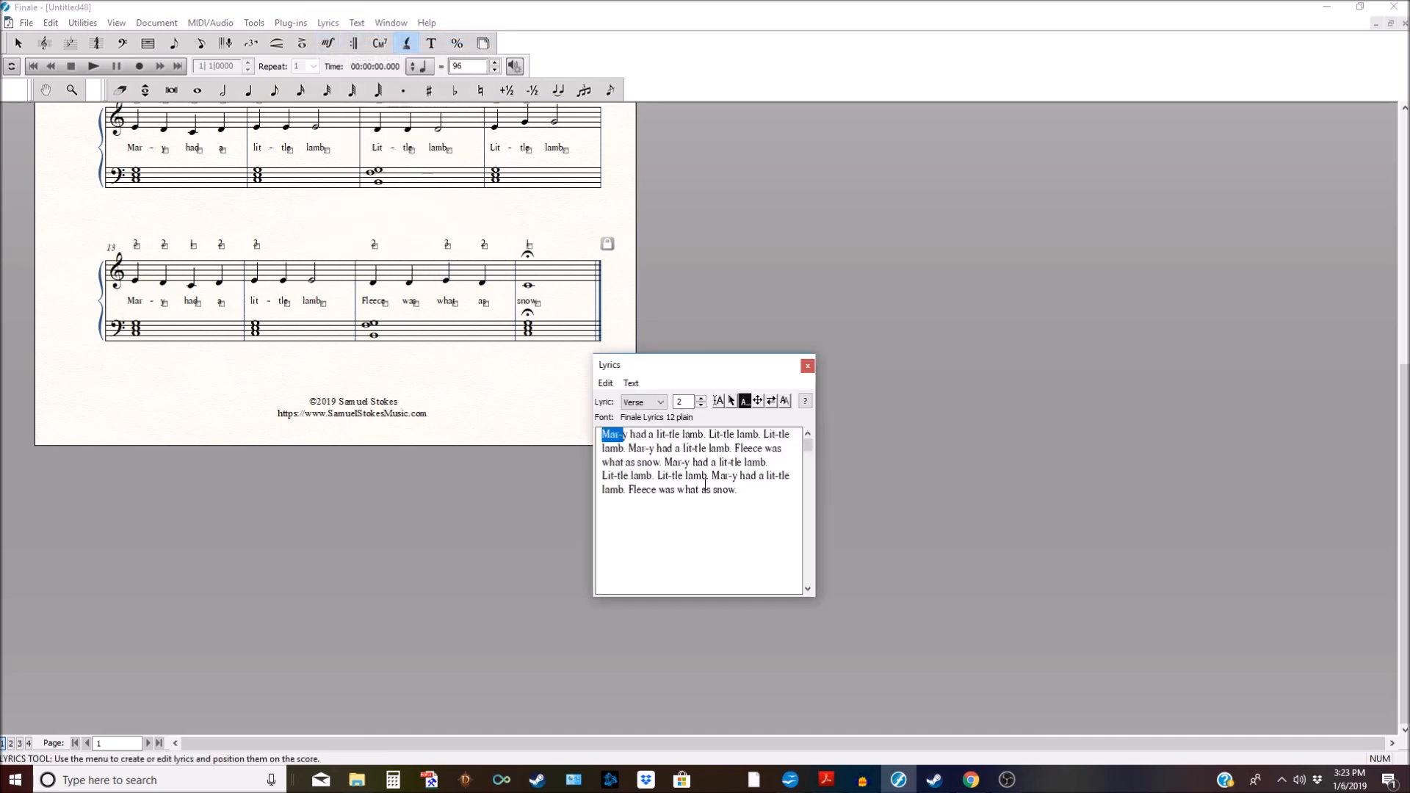
Step: Change both occurrences of 'what' to 'white' so the lines read 'Fleece was white as snow'
left_click(691, 490)
key("Delete")
key("Delete")
type("io")
key("BackSpace")
type("te")
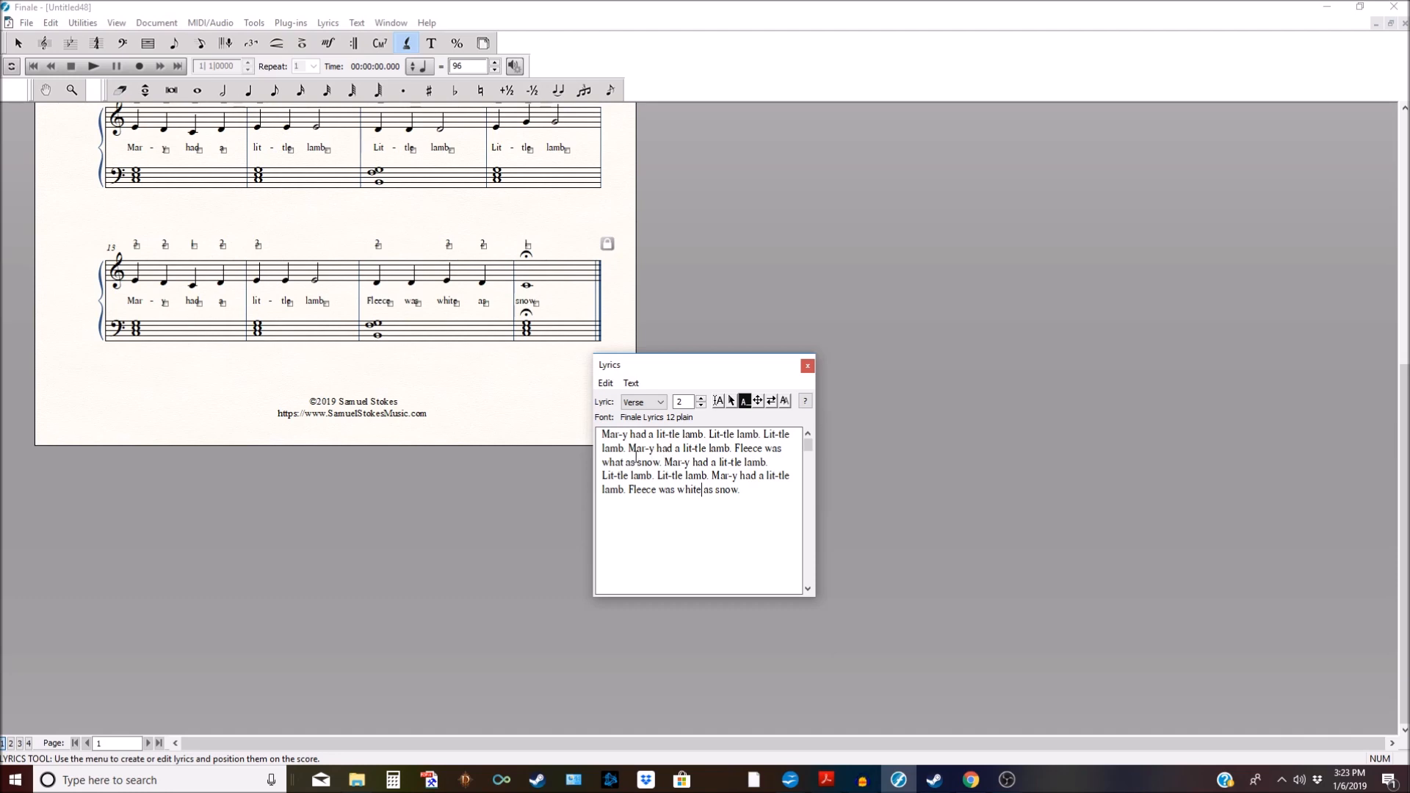
key("BackSpace")
key("BackSpace")
type("ite")
left_click(807, 366)
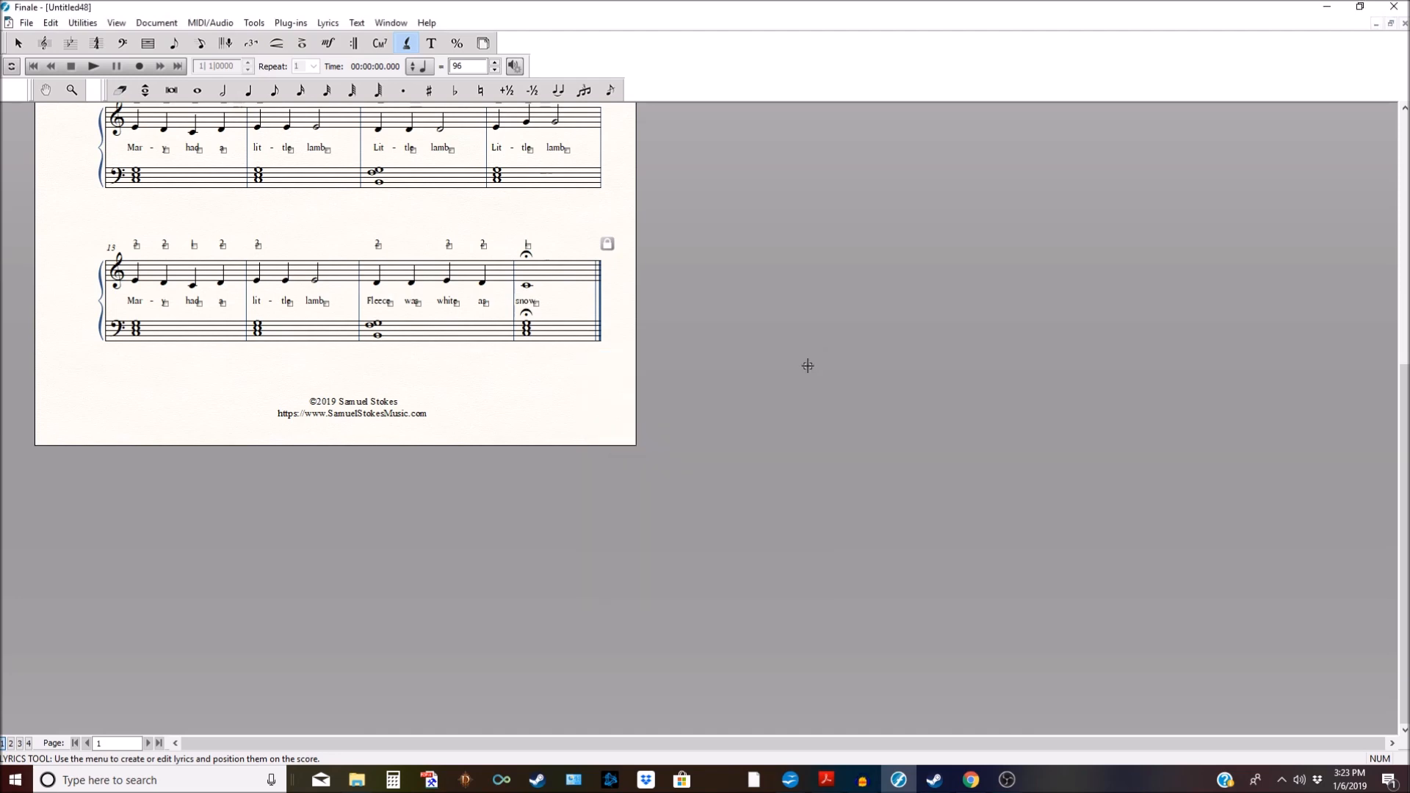
left_click(19, 43)
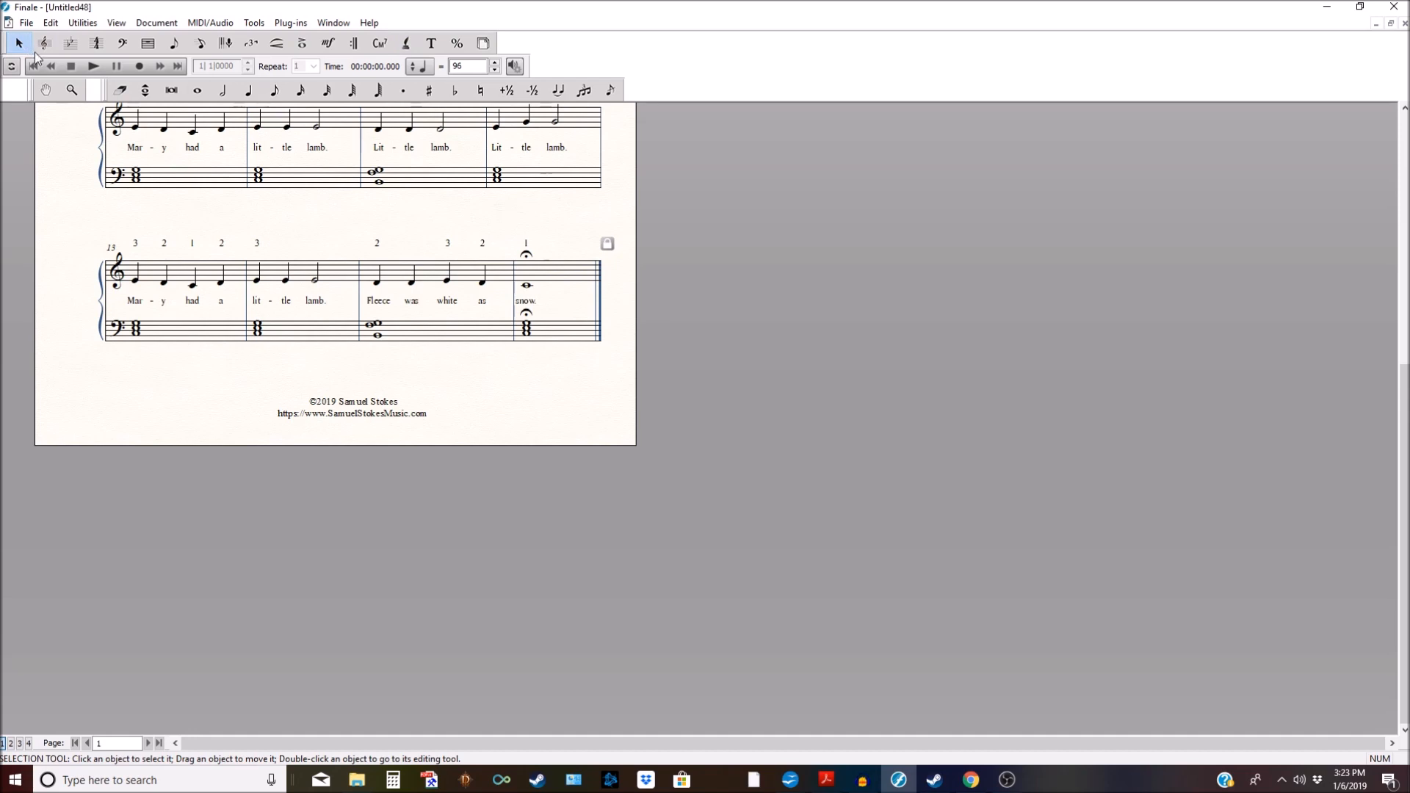
Step: Return to the top of the score page and bring up the File menu
scroll(809, 320, "up", 3)
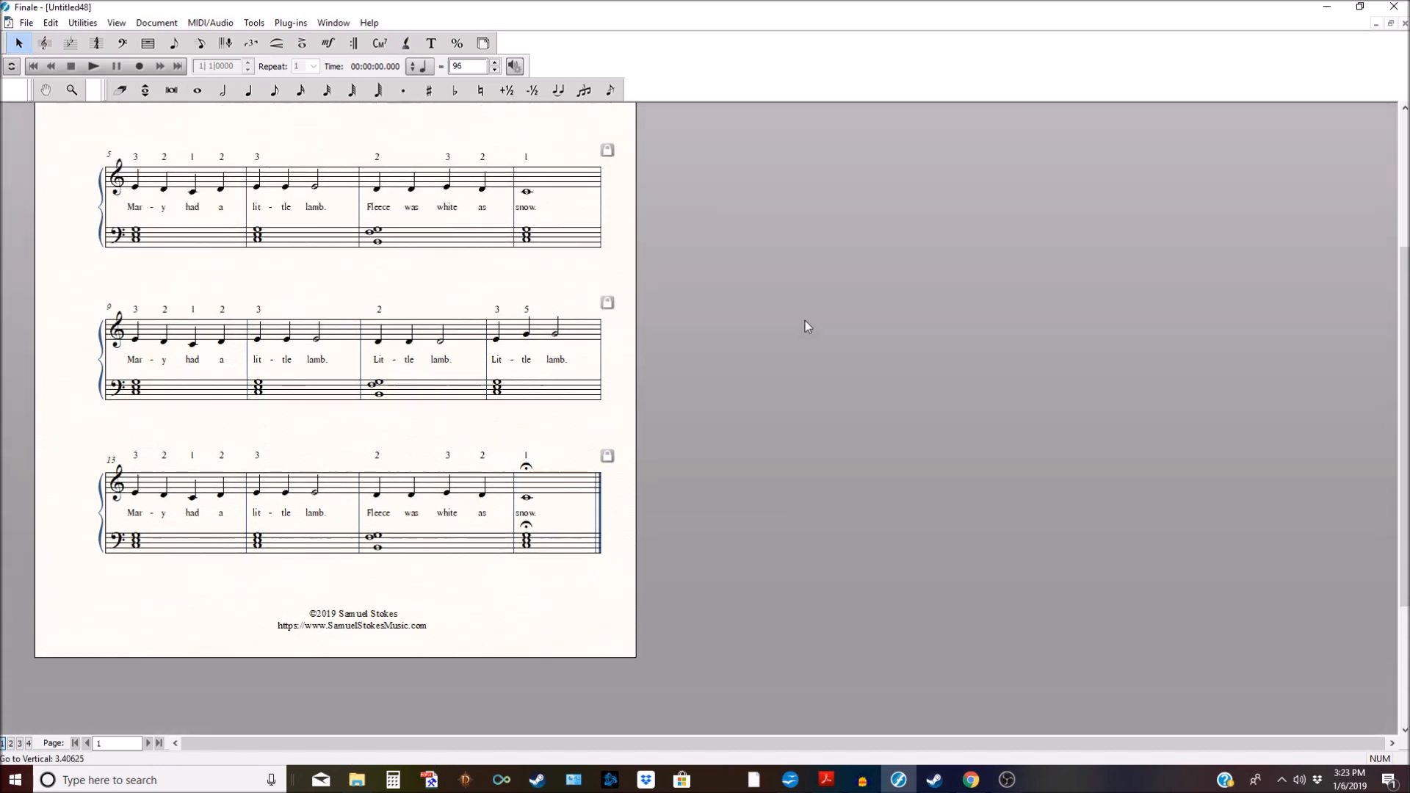
scroll(802, 320, "up", 1)
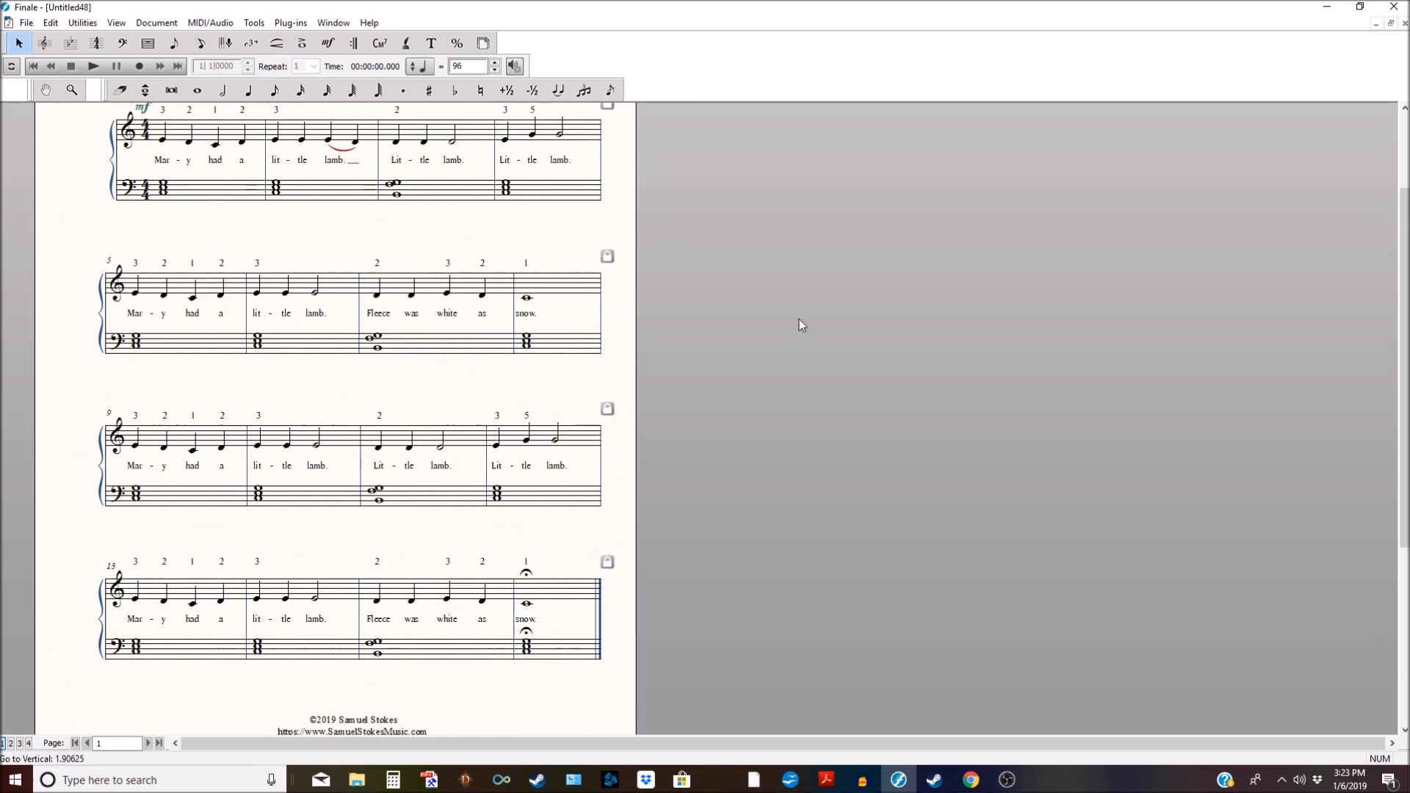
scroll(799, 319, "up", 2)
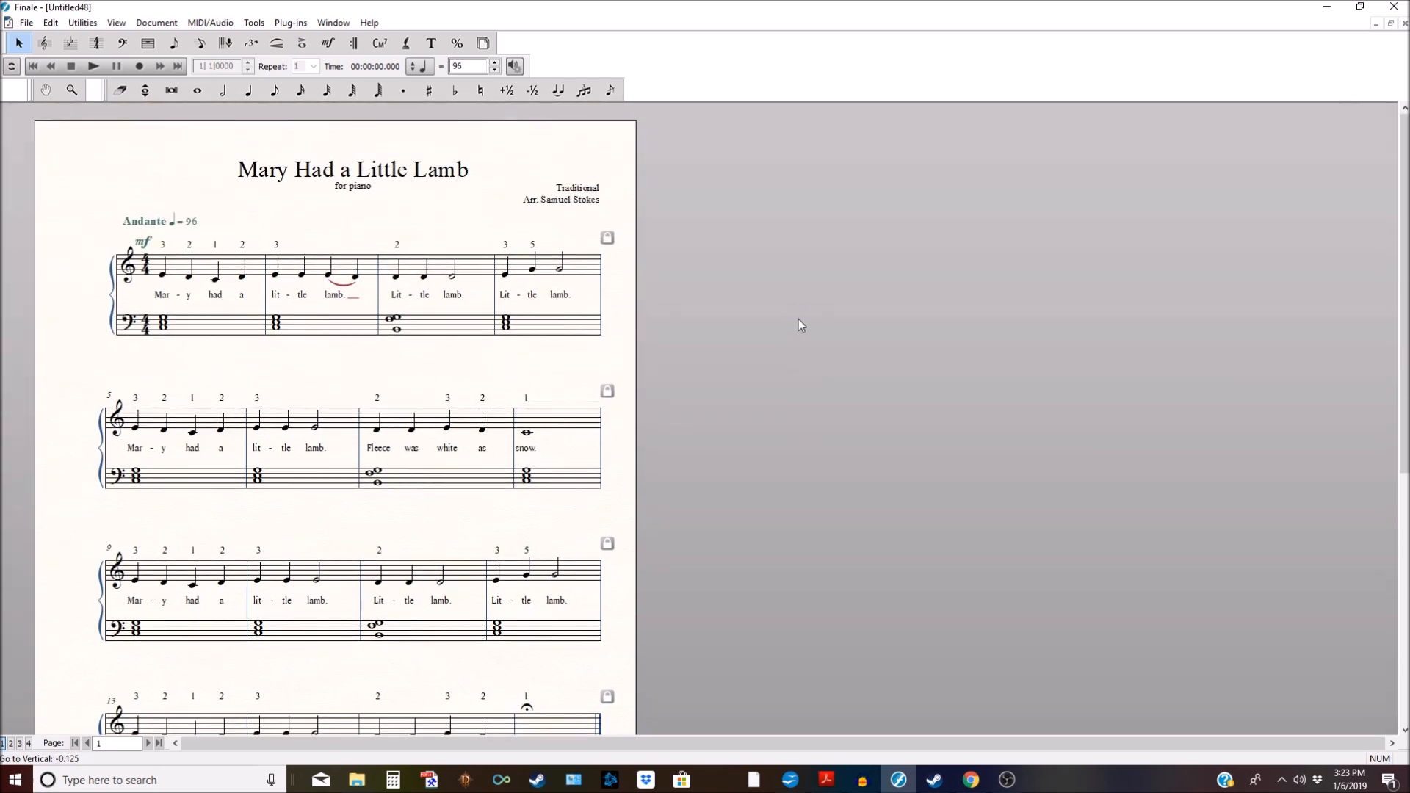
scroll(798, 319, "down", 1)
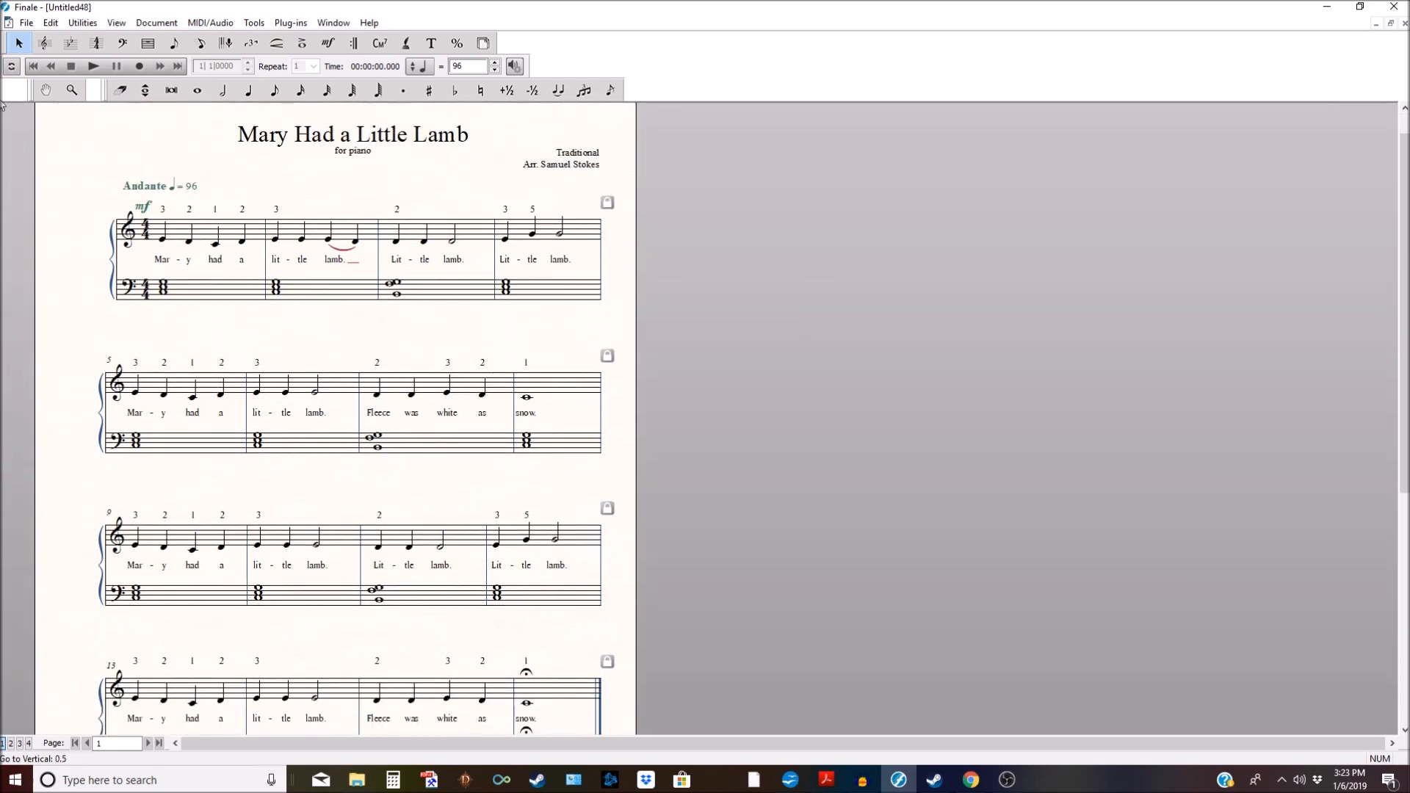
left_click(29, 22)
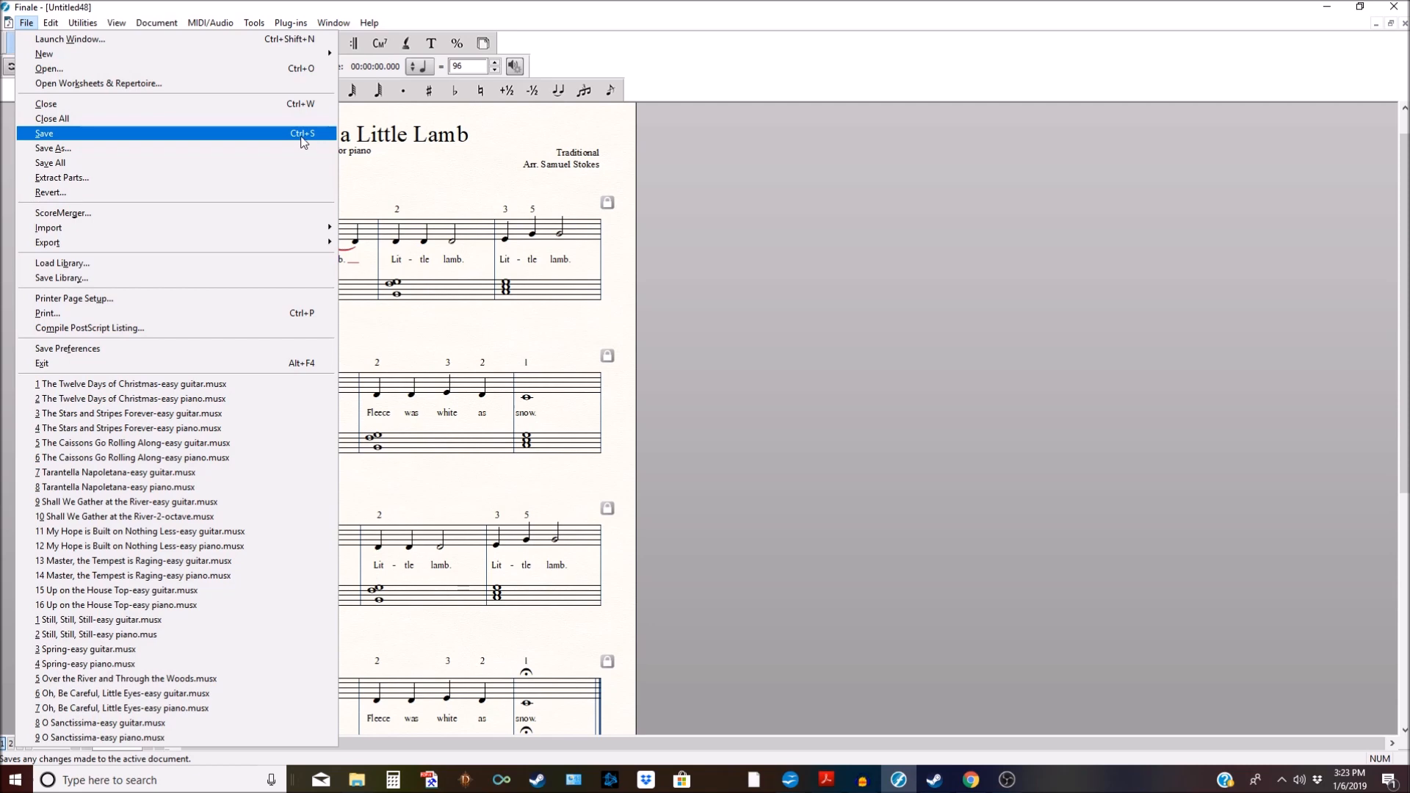
Step: Save the Mary Had a Little Lamb score and scroll through the page to check it
left_click(314, 10)
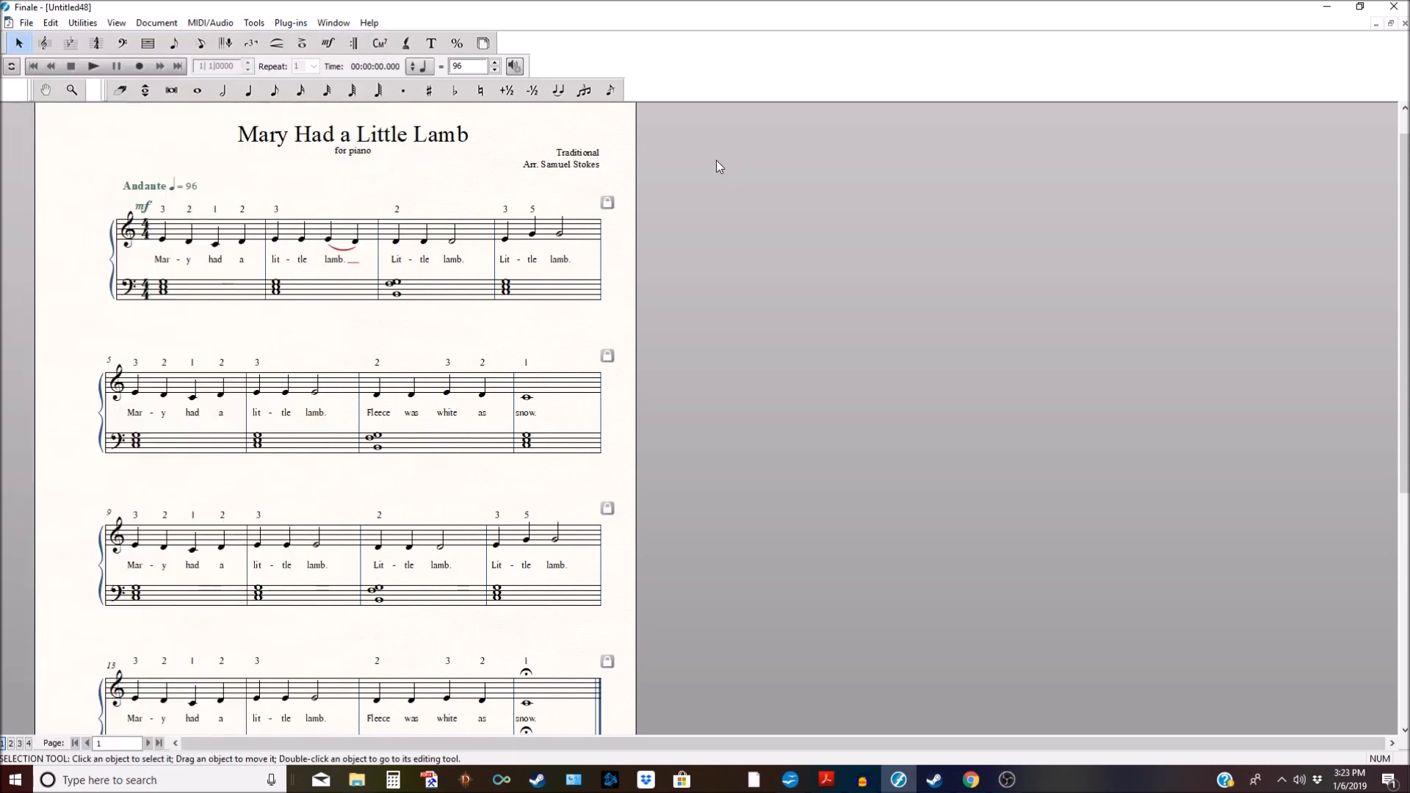
scroll(716, 160, "up", 1)
scroll(712, 161, "down", 8)
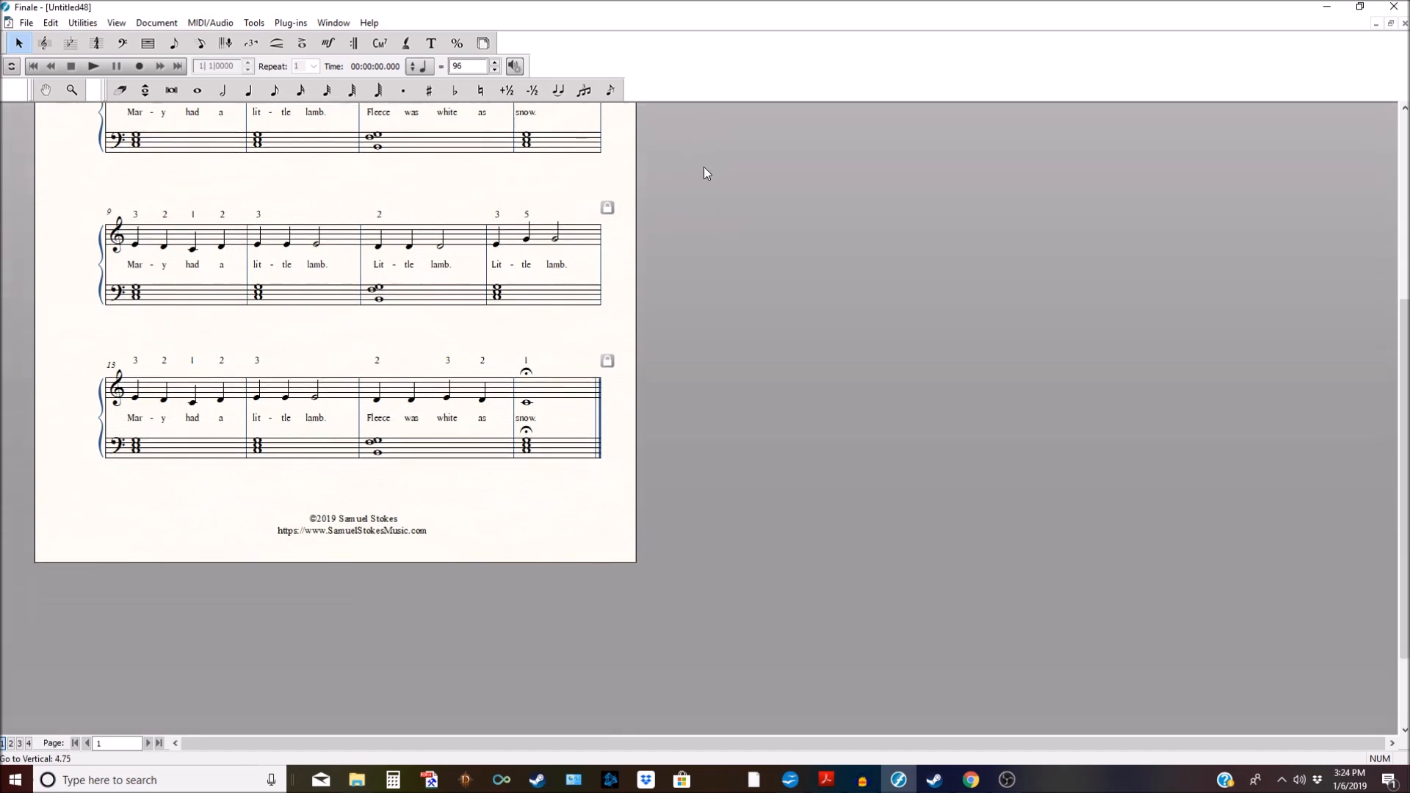
scroll(704, 173, "up", 3)
scroll(704, 173, "up", 2)
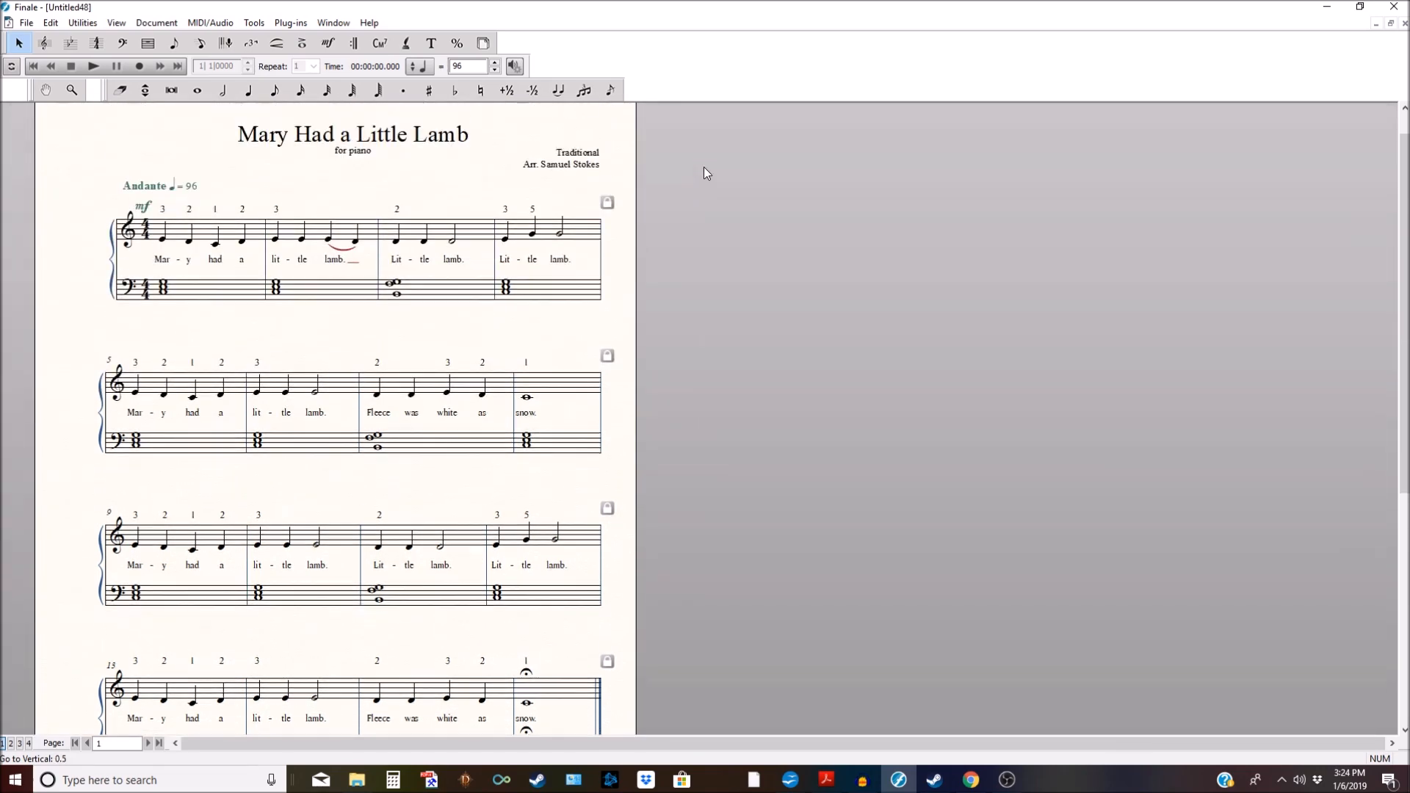